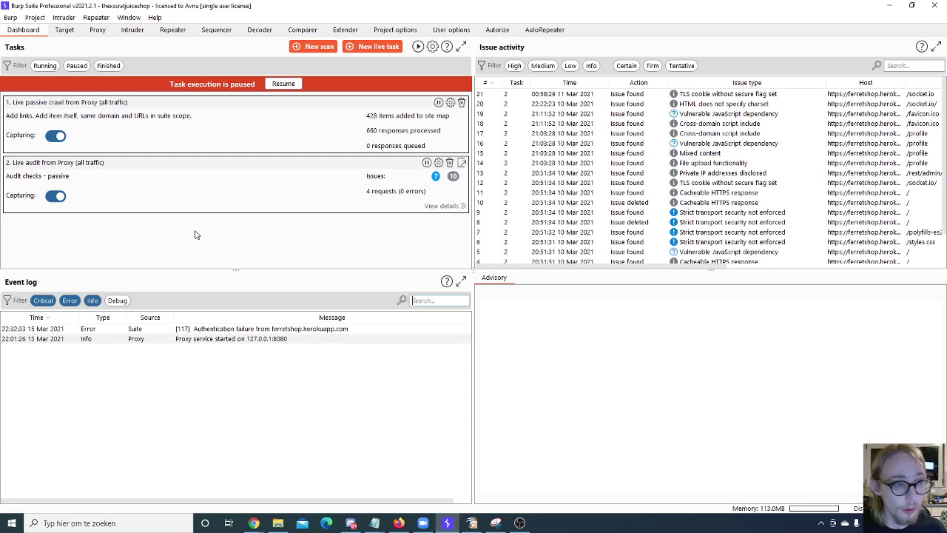
Step: Check the suite-wide search, then select a range of Issue activity rows to show an advisory
click(10, 18)
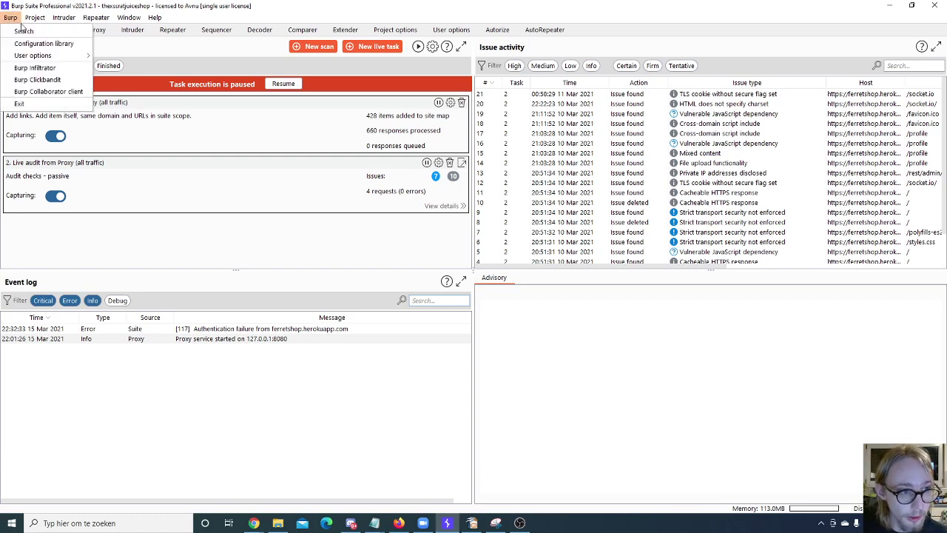
click(22, 30)
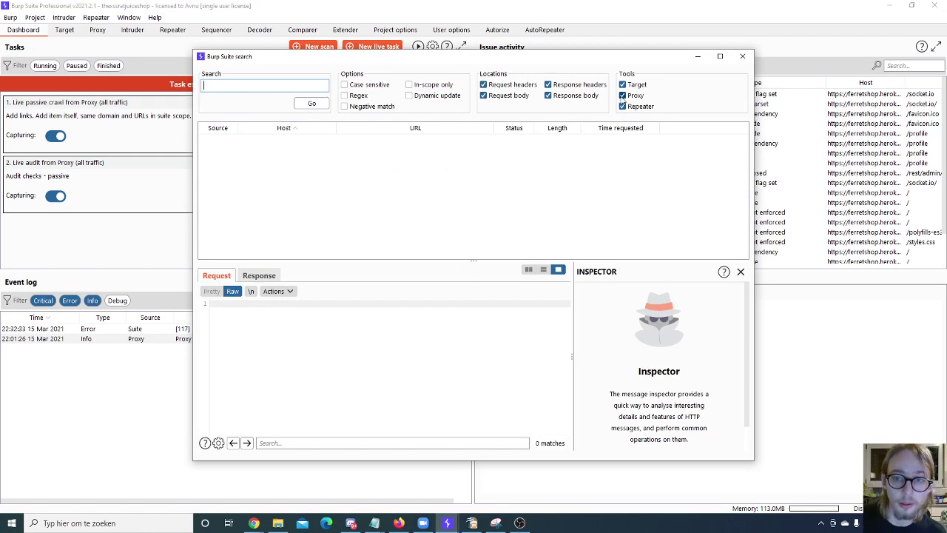
click(744, 58)
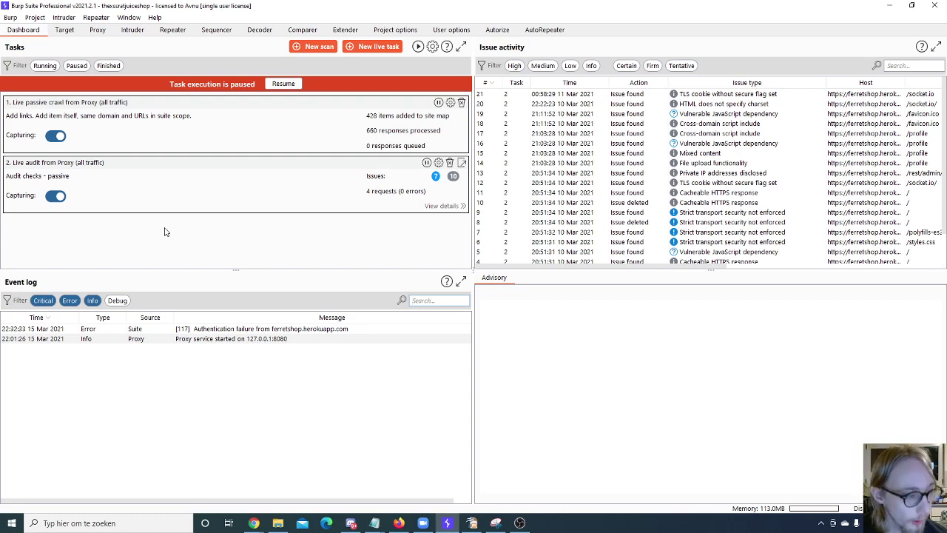
click(440, 300)
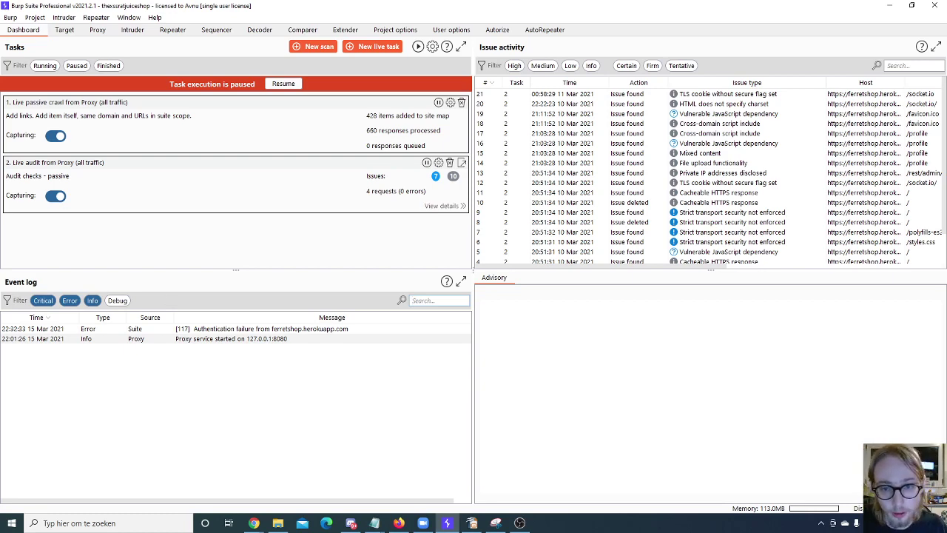
drag(690, 107, 693, 225)
Step: Open the /profile Vulnerable JavaScript dependency issue and highlight the jQuery 3.3.1 CVE lines
click(679, 145)
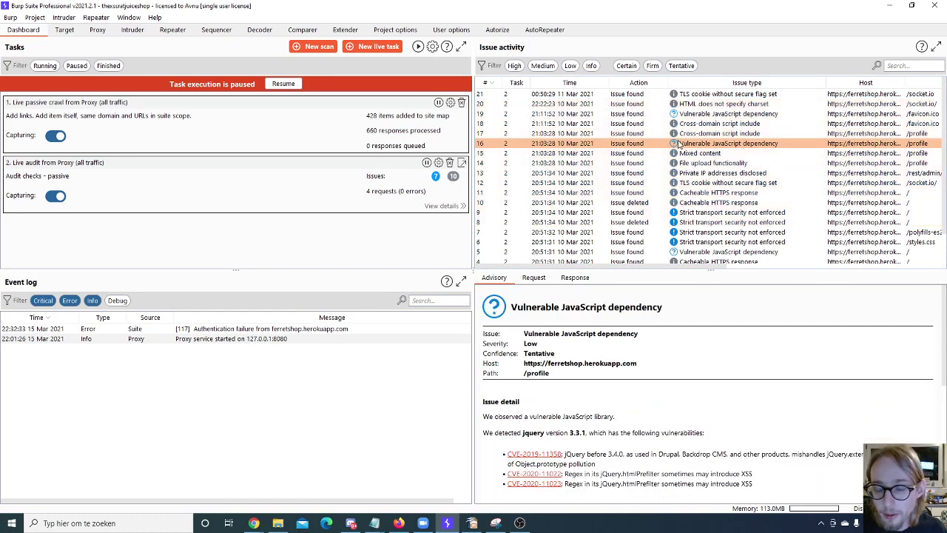
scroll(655, 169, down, 1)
scroll(655, 169, up, 1)
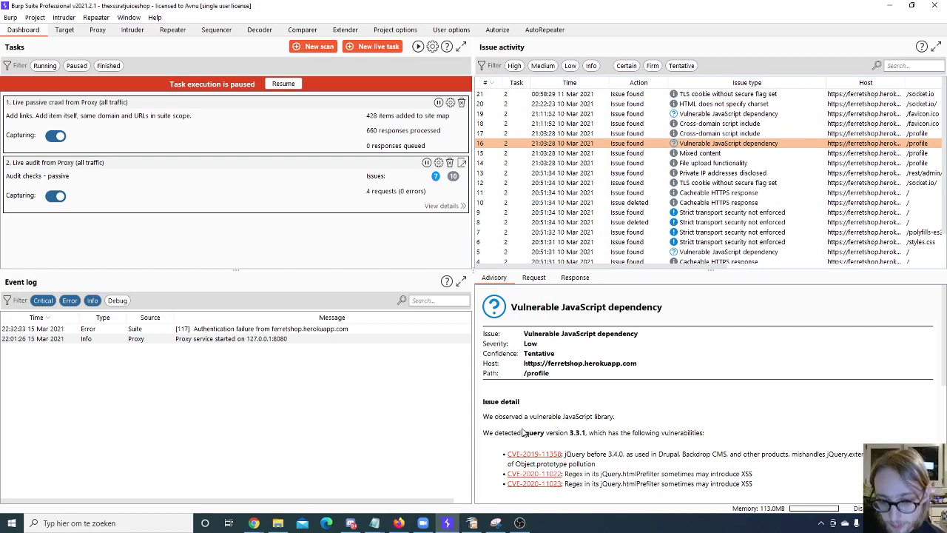
drag(523, 433, 788, 481)
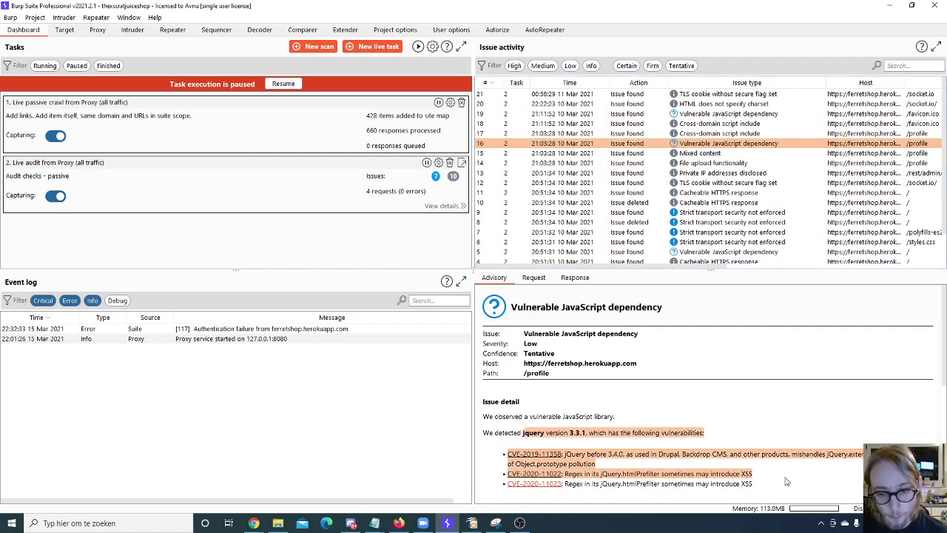
click(773, 421)
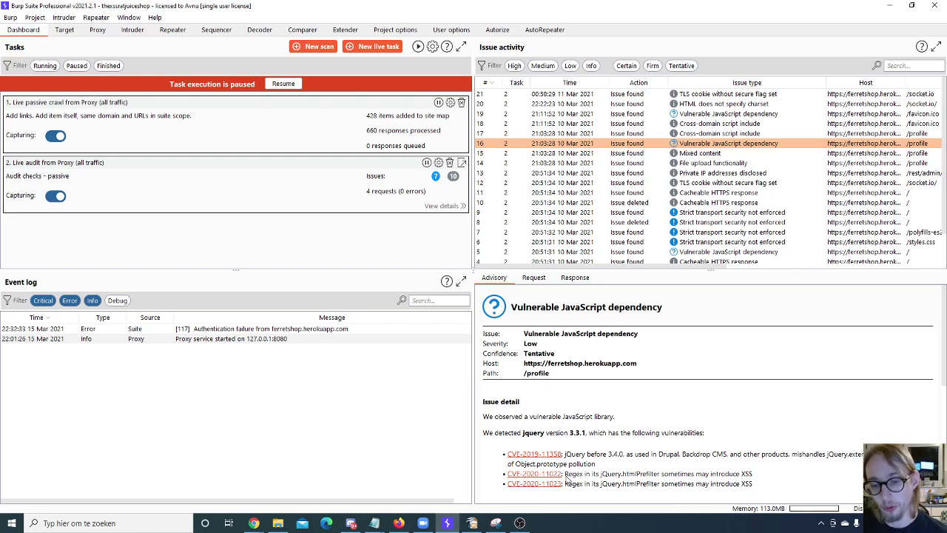
drag(565, 475, 651, 481)
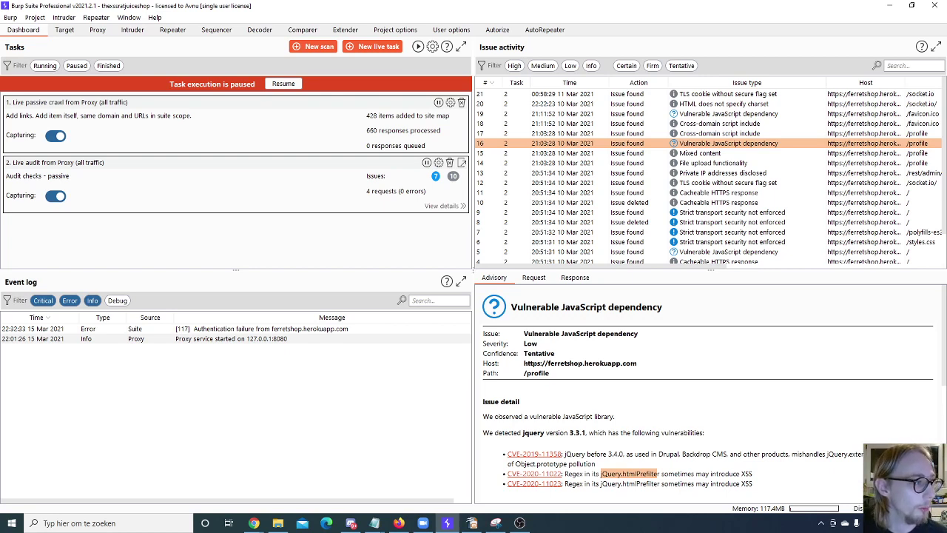
click(253, 523)
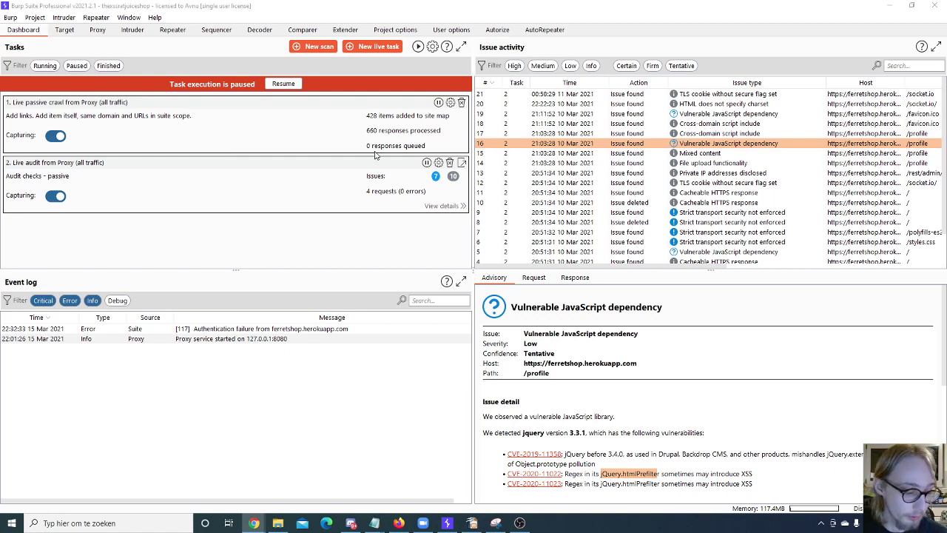
Step: Resume paused task execution, glance at the Site map, and return to the Dashboard
click(282, 84)
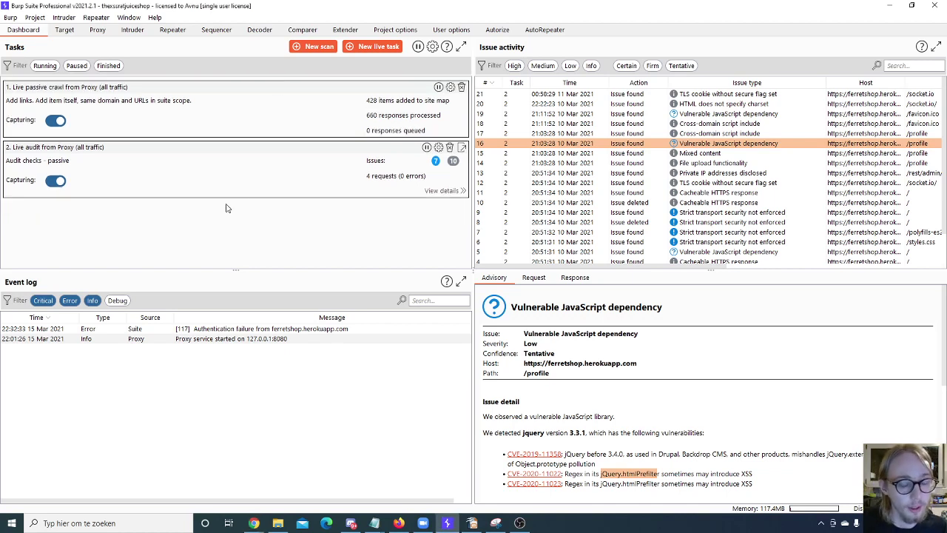
click(65, 30)
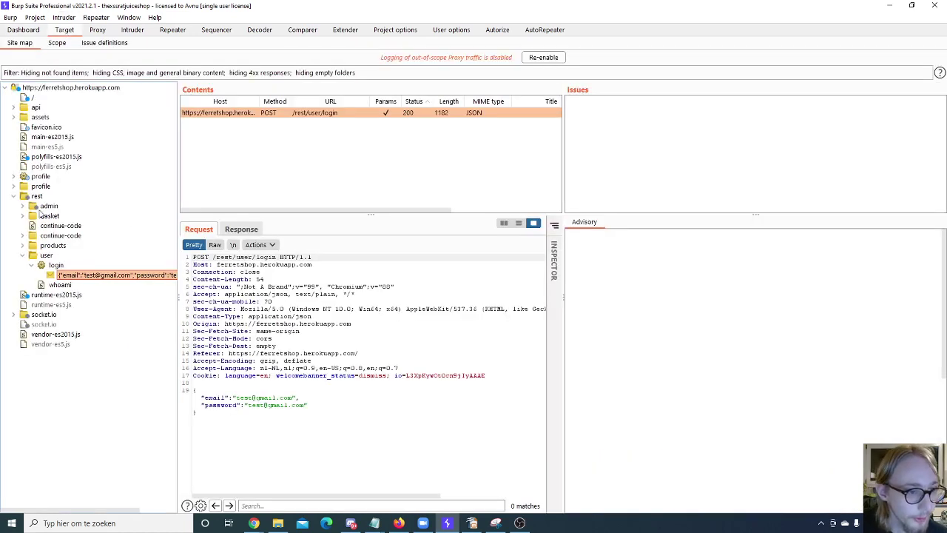
click(23, 30)
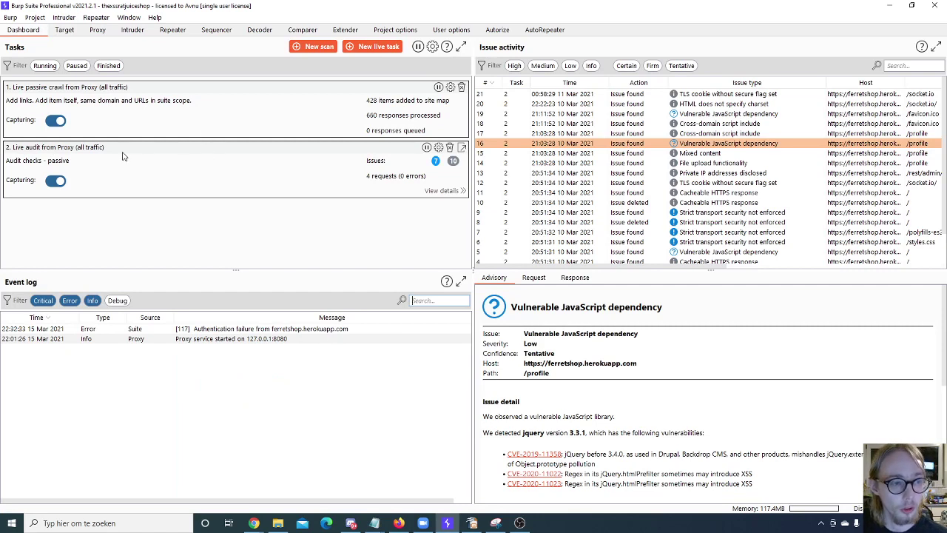
click(59, 121)
click(61, 122)
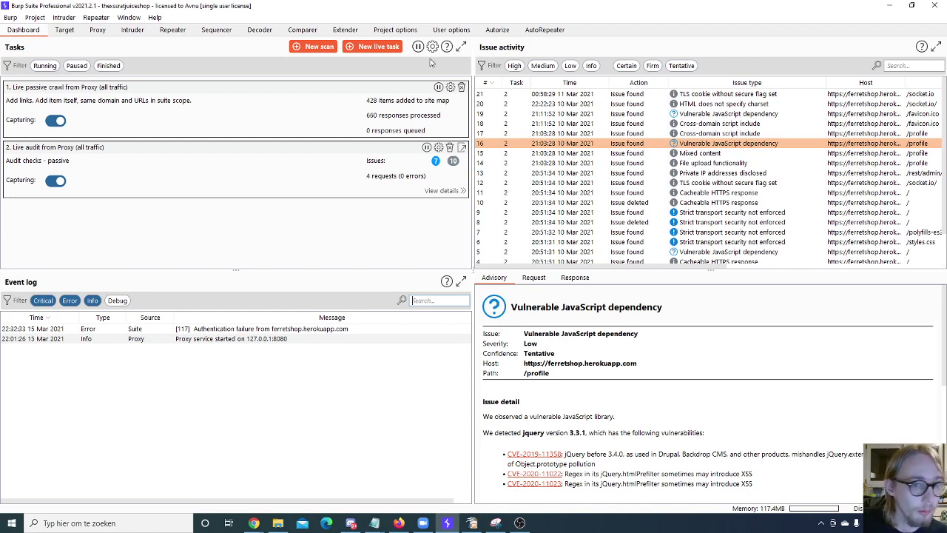
Step: Pause and then resume the live passive crawl and live audit tasks
click(438, 88)
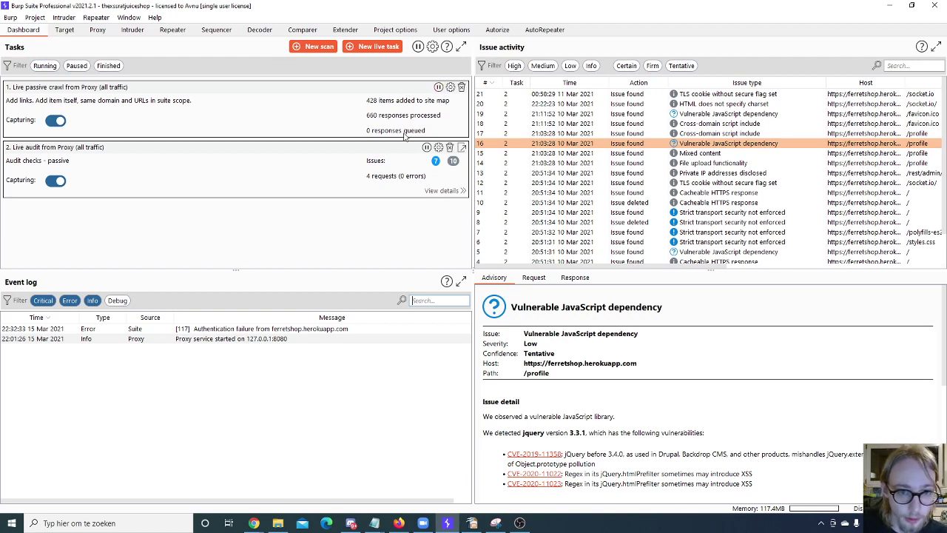
click(426, 147)
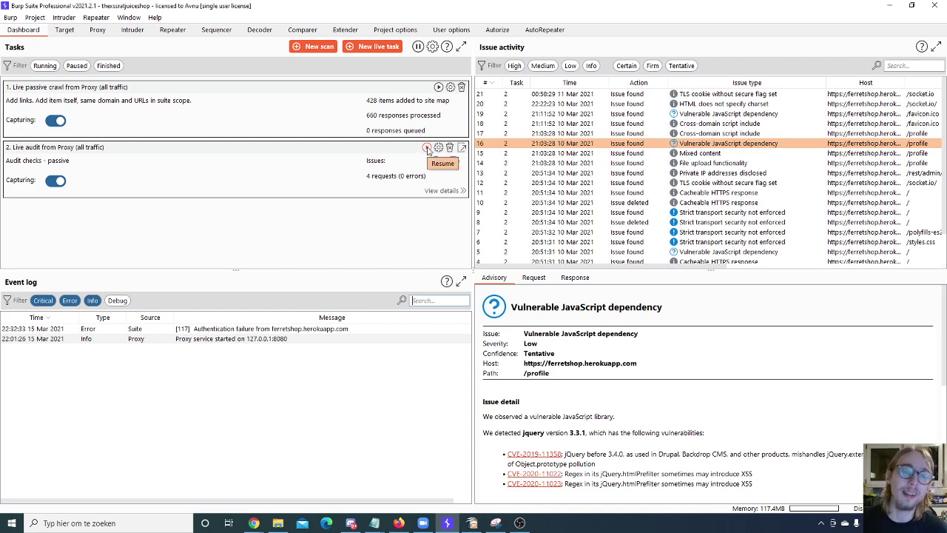
click(427, 148)
click(438, 87)
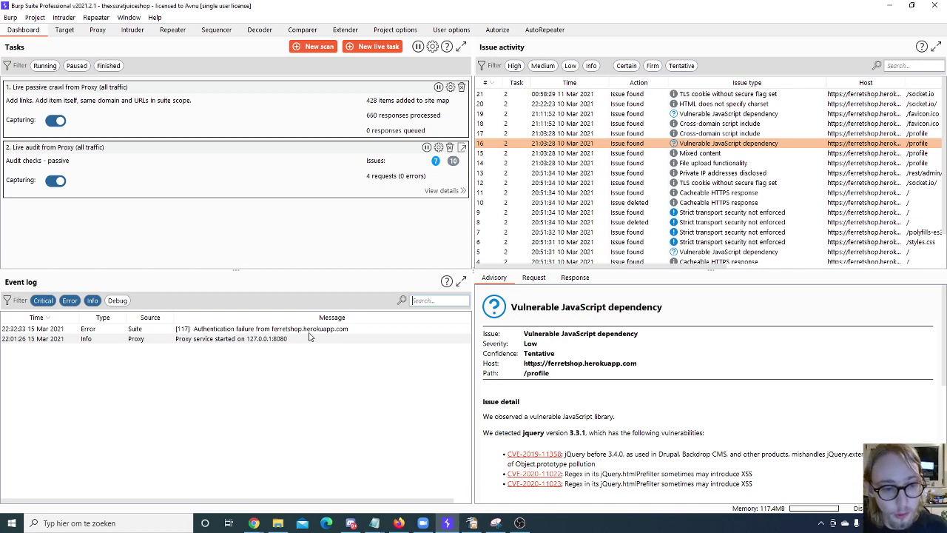
click(222, 339)
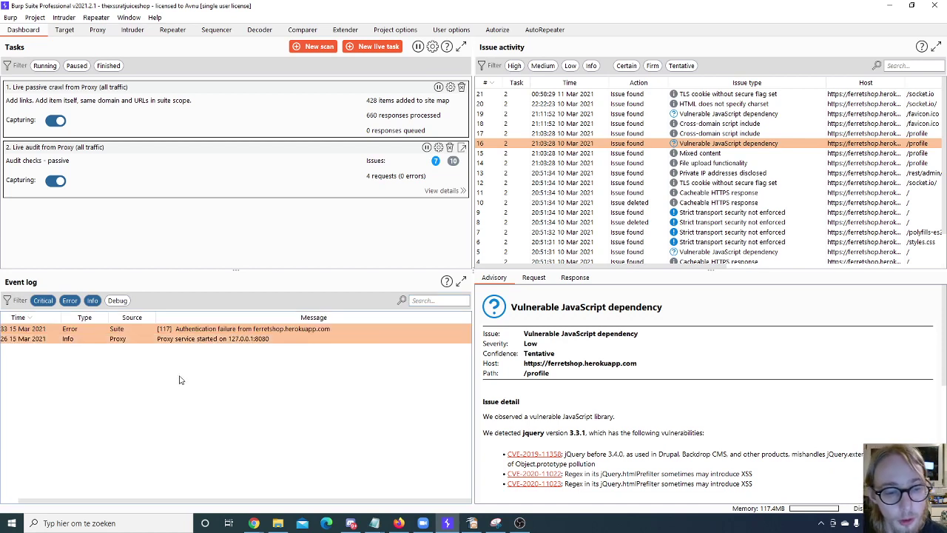
click(196, 344)
click(272, 332)
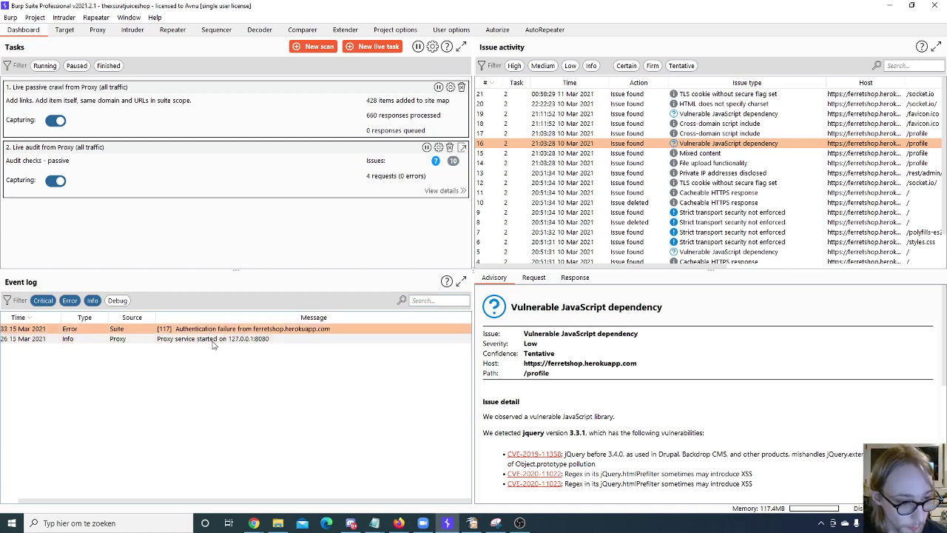
click(214, 342)
click(237, 330)
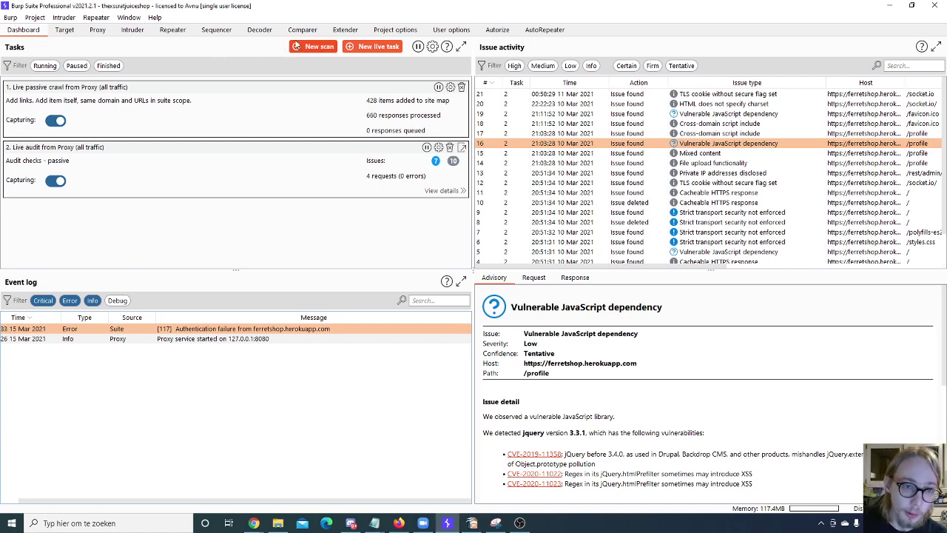
Step: Start a new scan with Crawl and audit selected and place the cursor in URLs to Scan
click(315, 47)
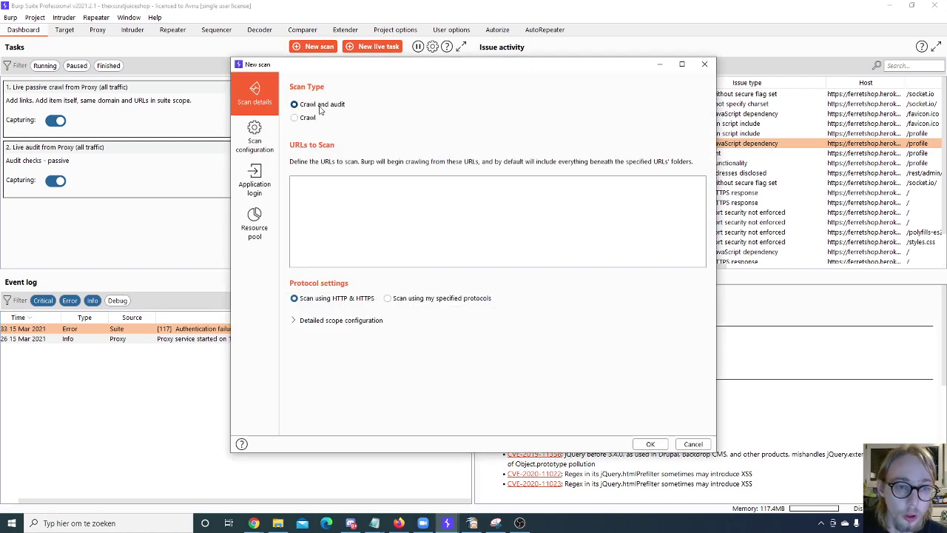
click(296, 119)
click(307, 105)
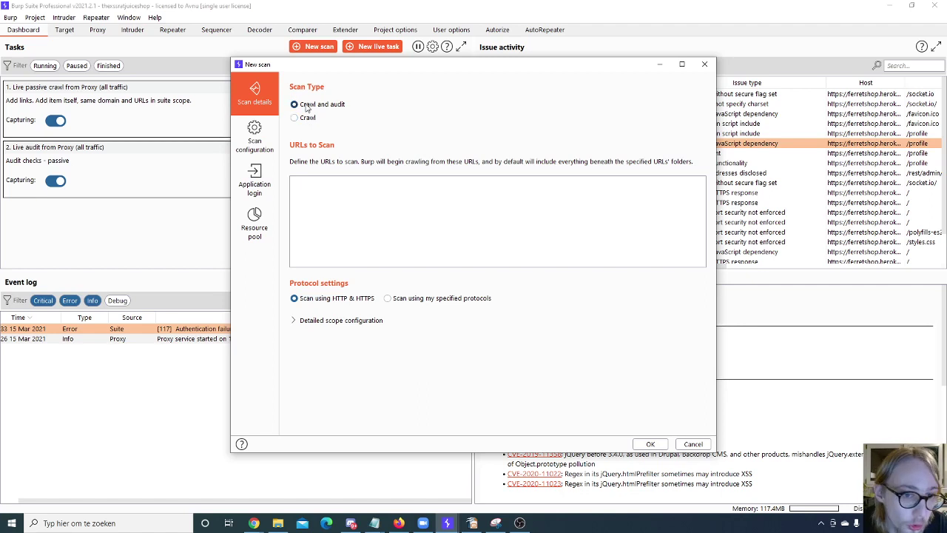
click(326, 196)
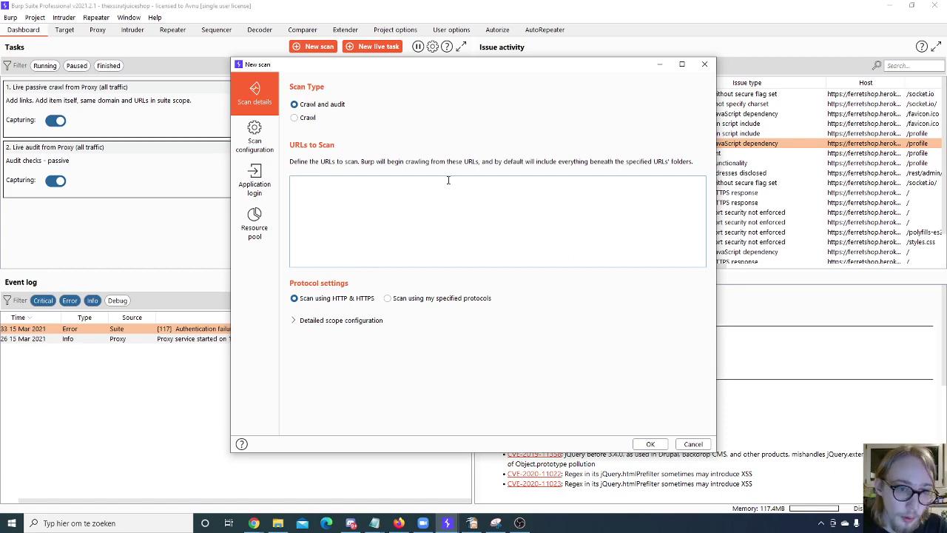
Step: Confirm the Crawl and audit scan type and move to the Scan configuration section
click(254, 141)
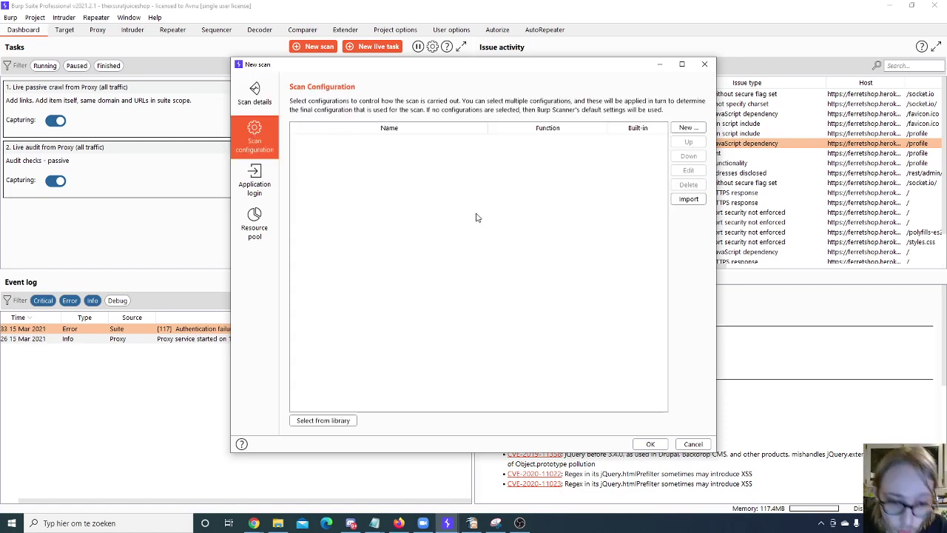
click(248, 82)
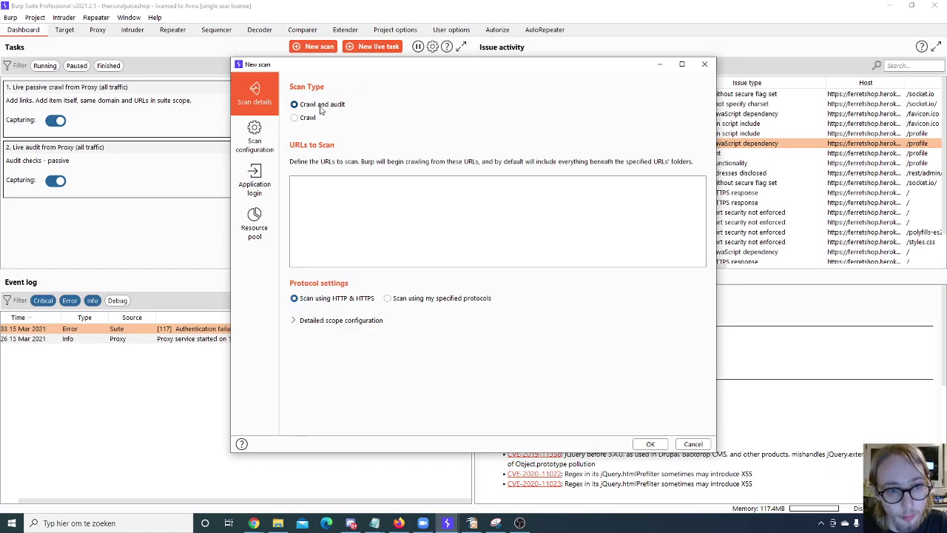
click(303, 118)
click(314, 105)
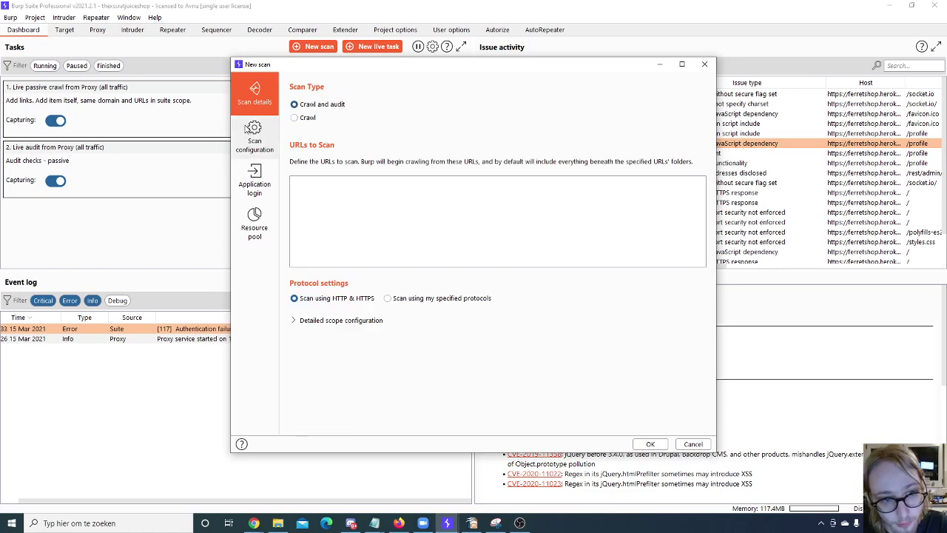
click(249, 129)
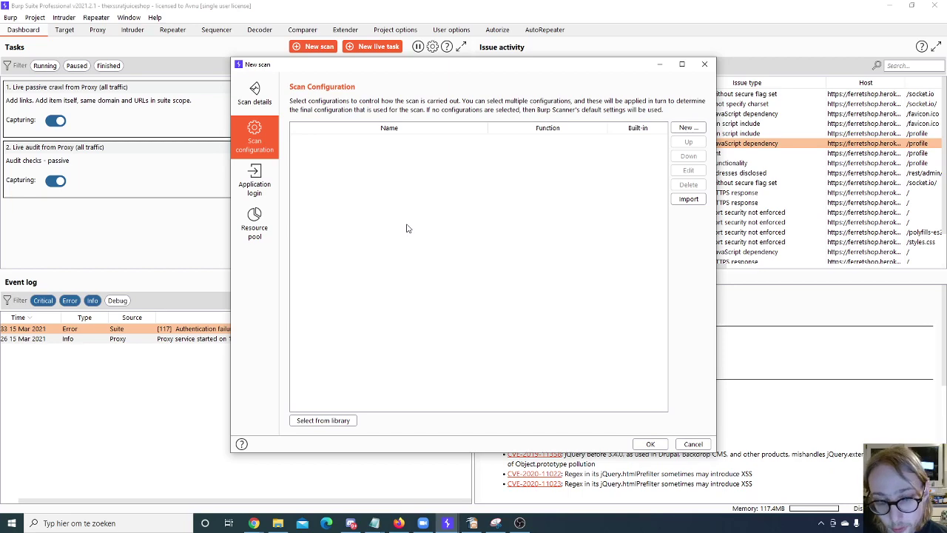
Step: Add 'Audit checks - all except JavaScript analysis' from the configuration library
click(324, 419)
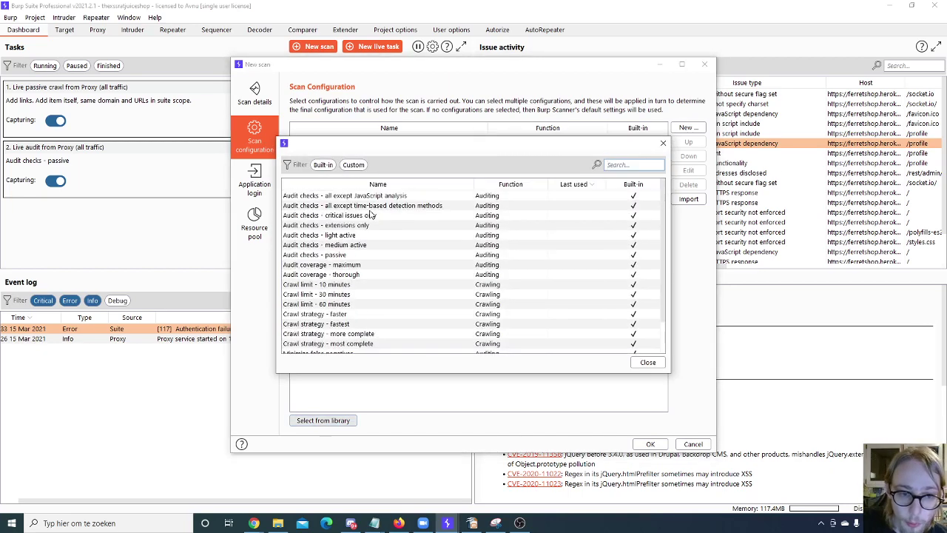
scroll(372, 214, down, 2)
scroll(372, 214, up, 2)
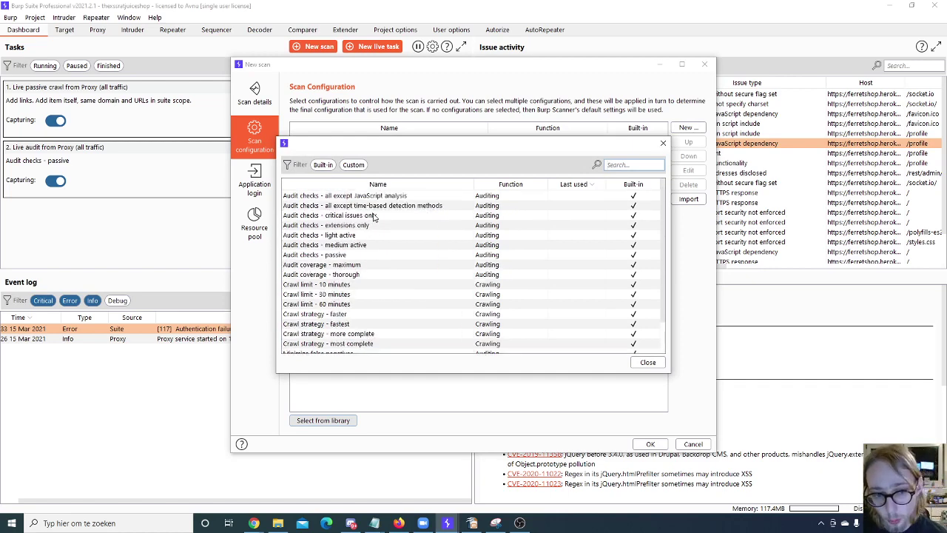
scroll(373, 216, down, 2)
scroll(373, 216, up, 2)
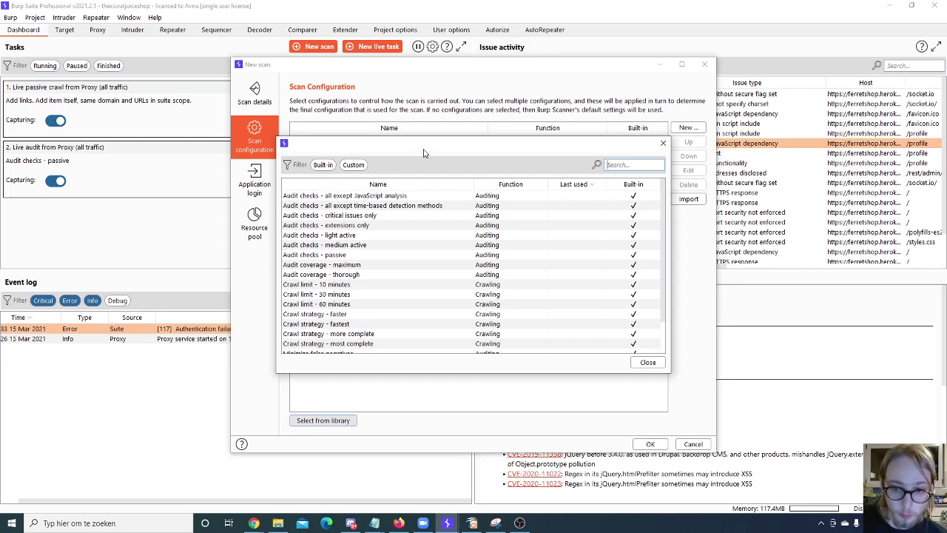
double_click(391, 197)
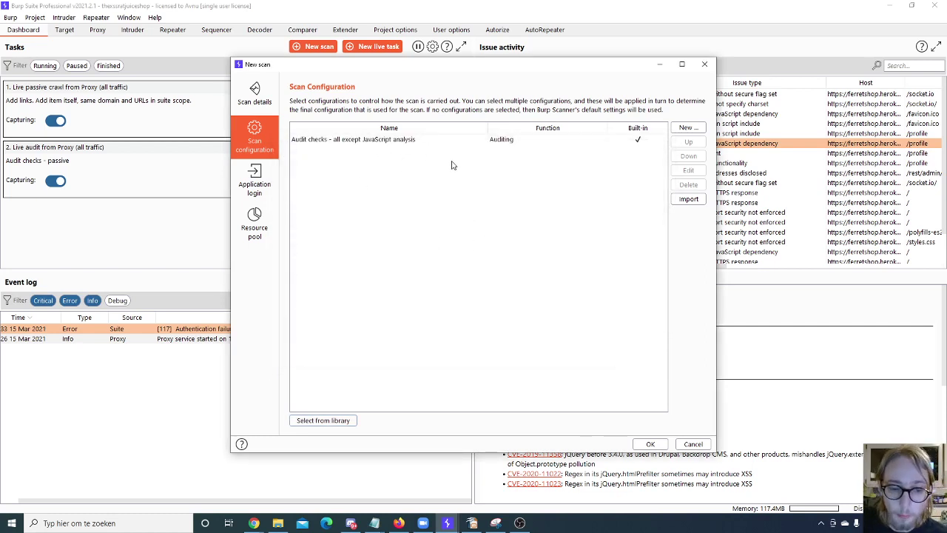
Step: Add 'Audit coverage - thorough' and 'Audit coverage - maximum' from the library
click(348, 420)
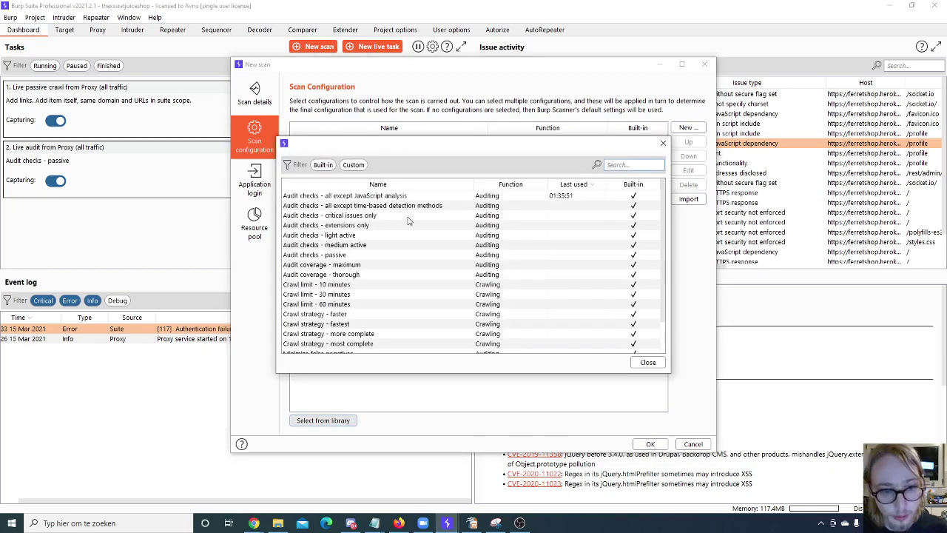
double_click(342, 275)
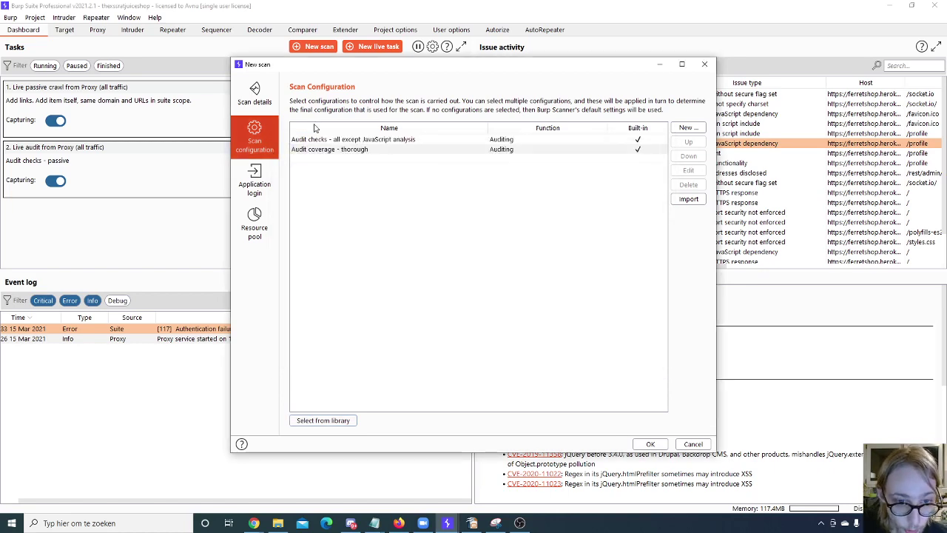
click(326, 419)
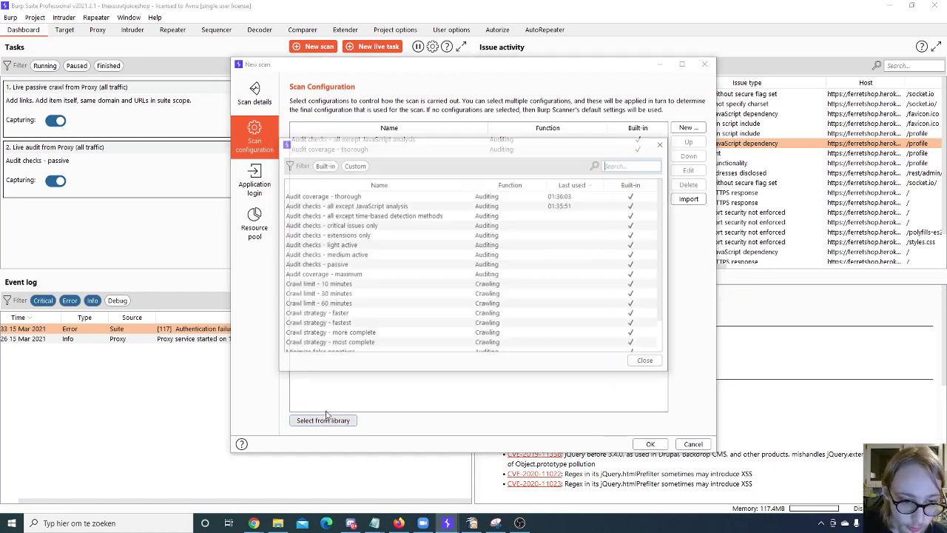
double_click(334, 277)
Step: Delete 'Audit coverage - thorough', leaving maximum coverage and the JavaScript-excluding audit checks
click(410, 151)
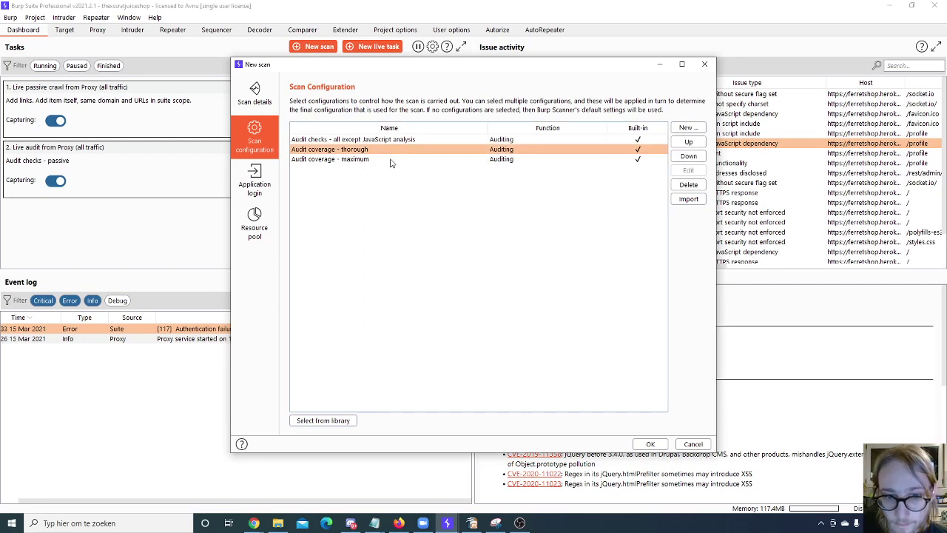
click(394, 161)
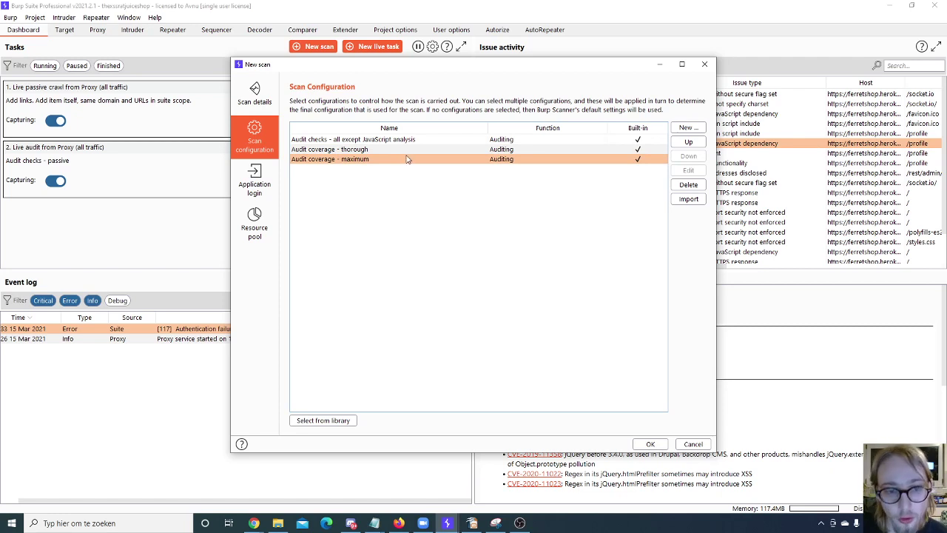
click(404, 151)
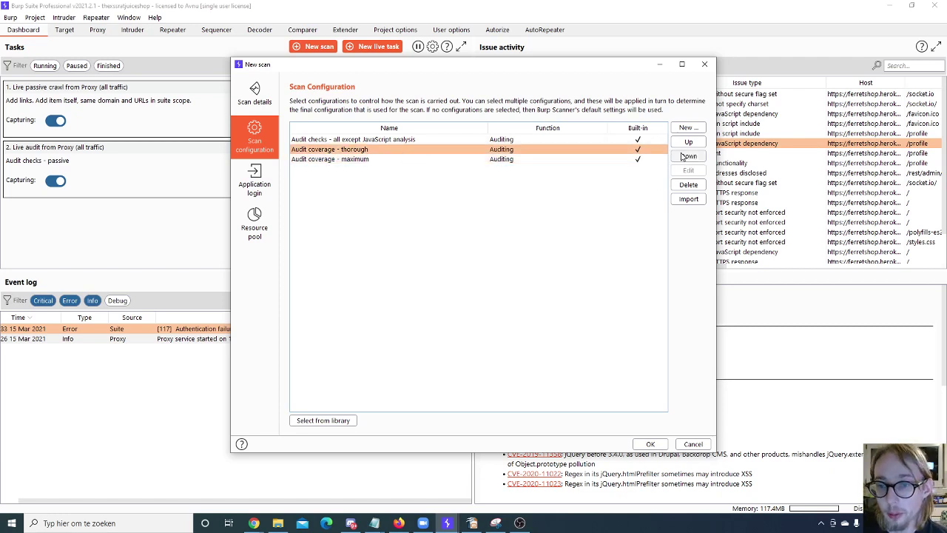
click(688, 184)
click(518, 150)
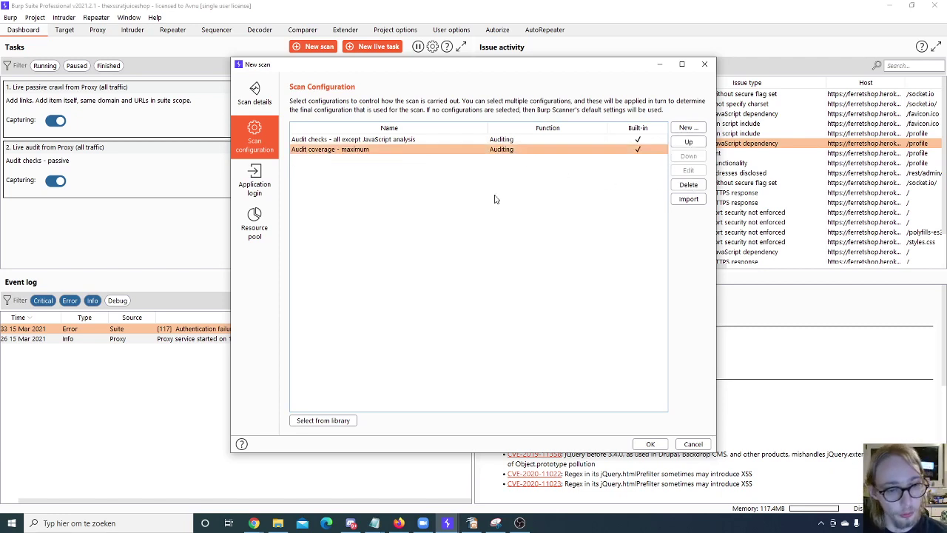
click(367, 140)
Step: Review the configuration library and the available new configuration types without adding anything
click(343, 421)
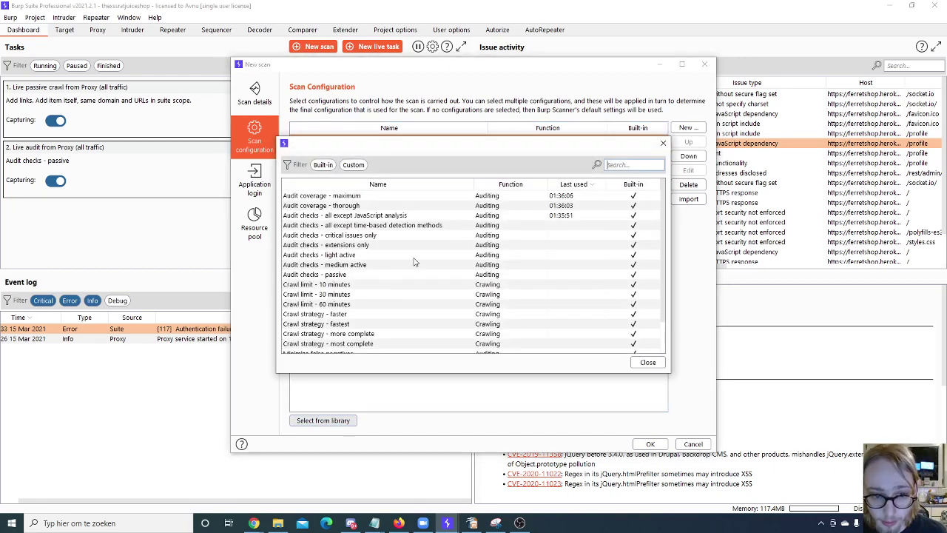
scroll(433, 258, down, 2)
scroll(433, 258, up, 2)
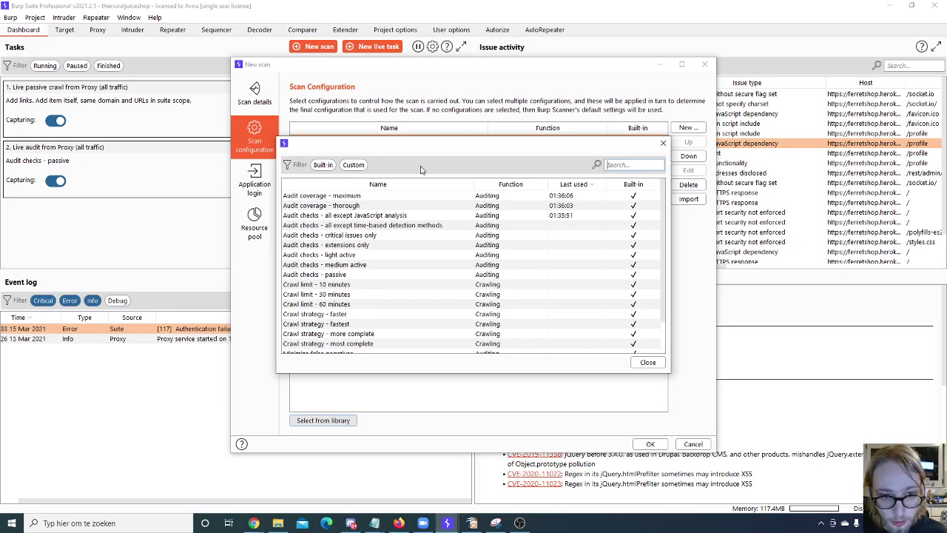
click(641, 361)
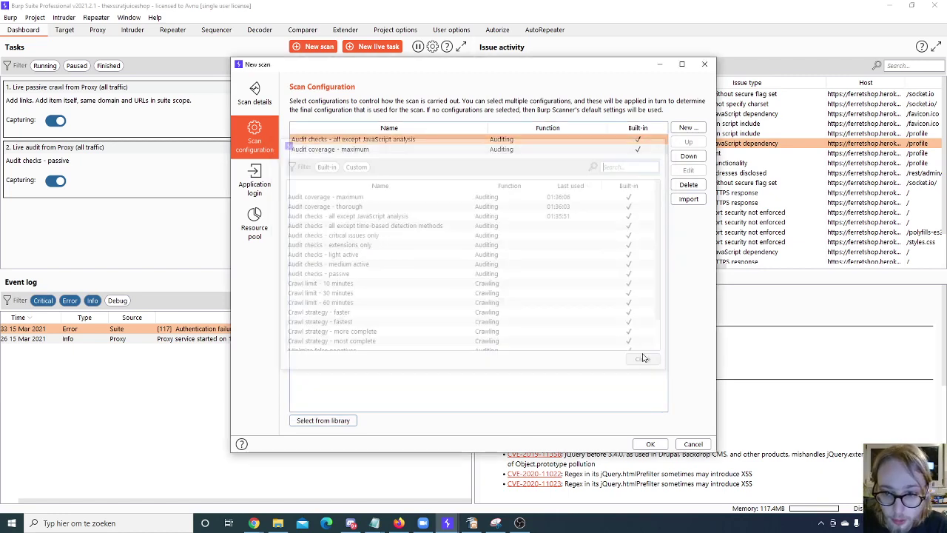
click(687, 127)
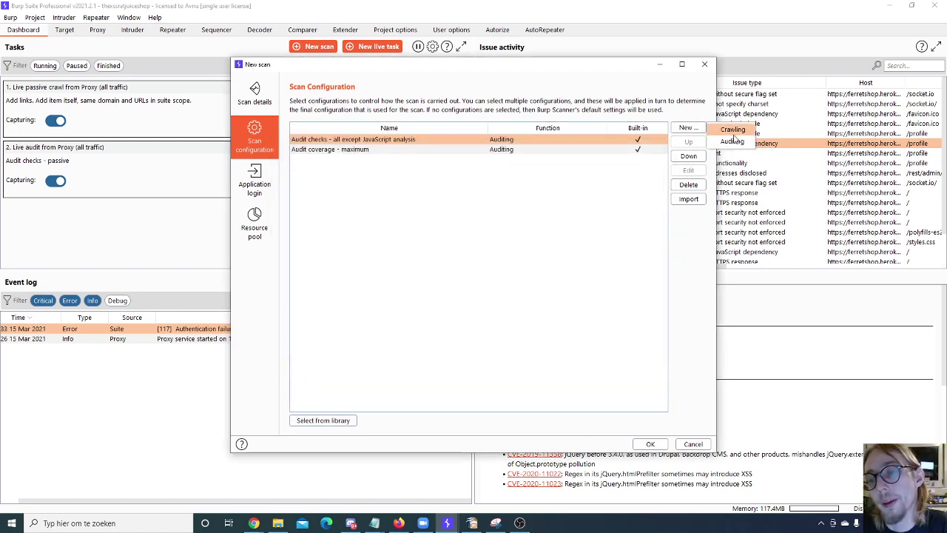
click(482, 205)
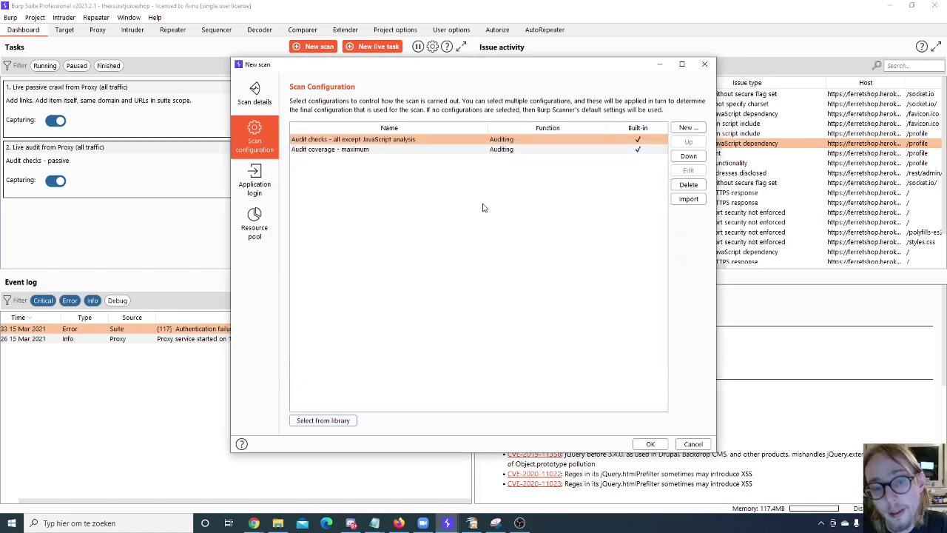
click(700, 128)
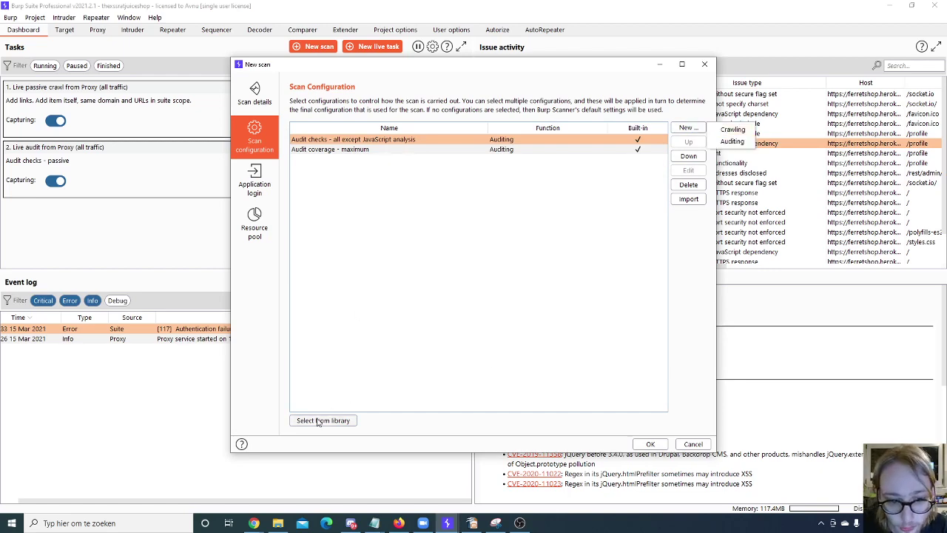
Step: Recheck the library, then start a new Crawling configuration
click(322, 420)
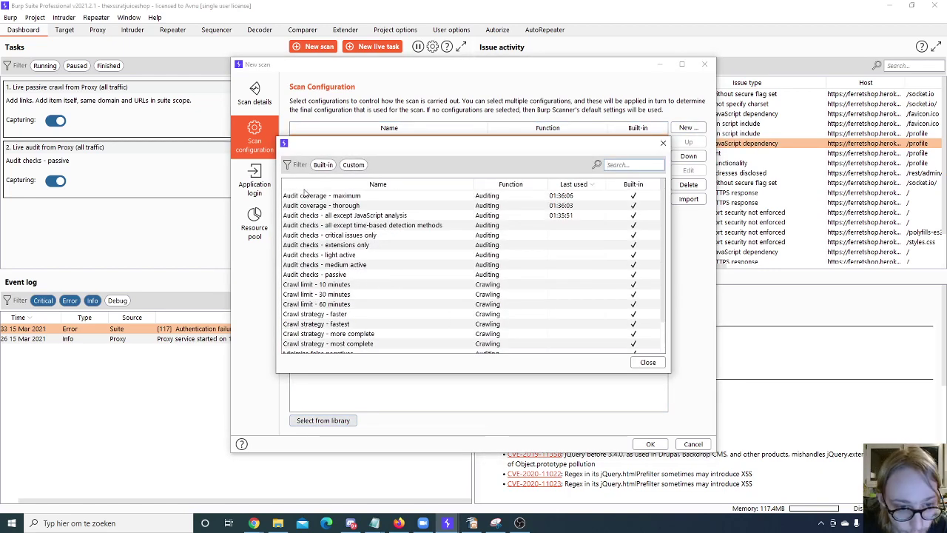
scroll(307, 278, down, 2)
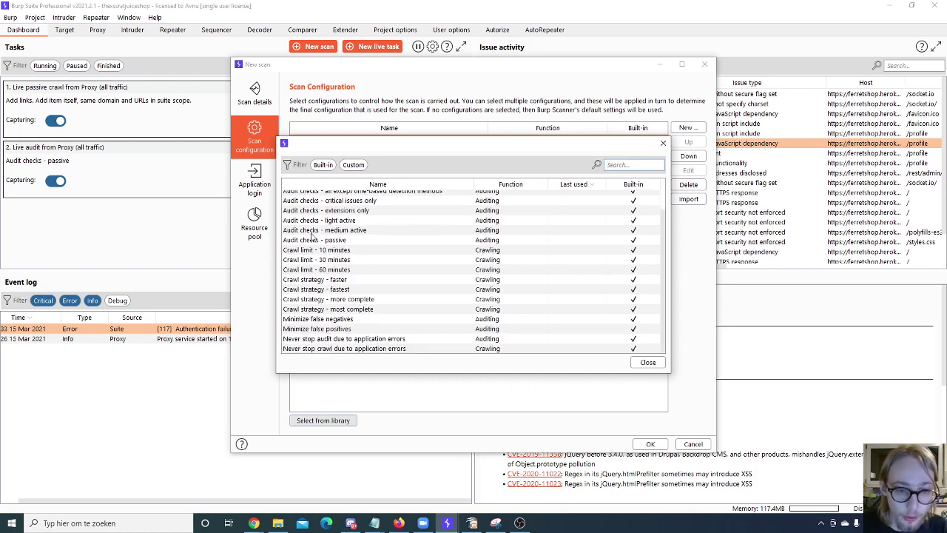
click(662, 142)
click(688, 127)
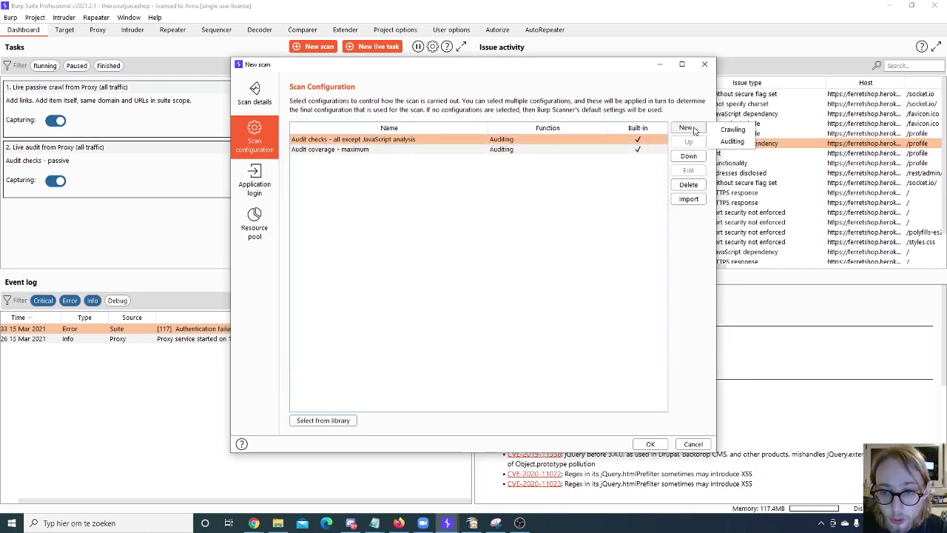
click(732, 130)
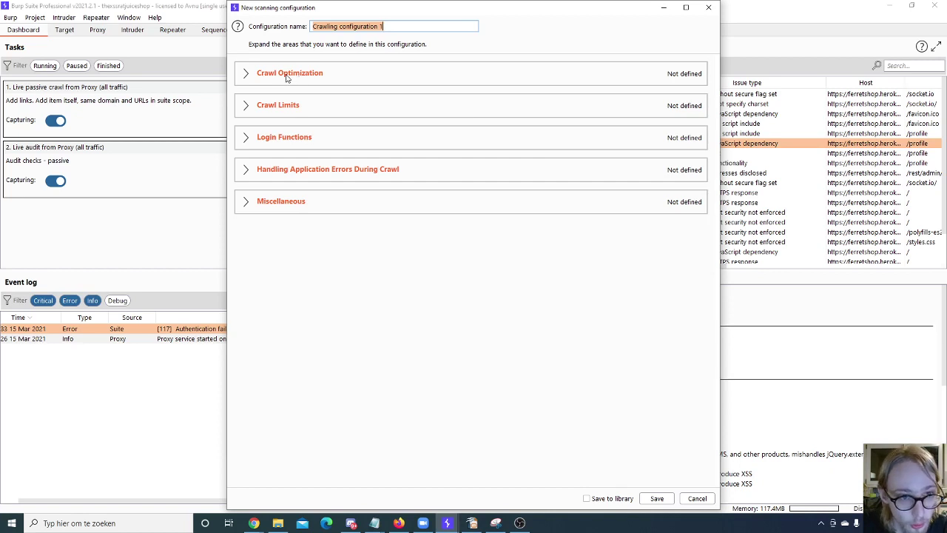
Step: Name the crawl configuration 'Optimization - link depth of 5 max' and set maximum link depth to 5
click(247, 74)
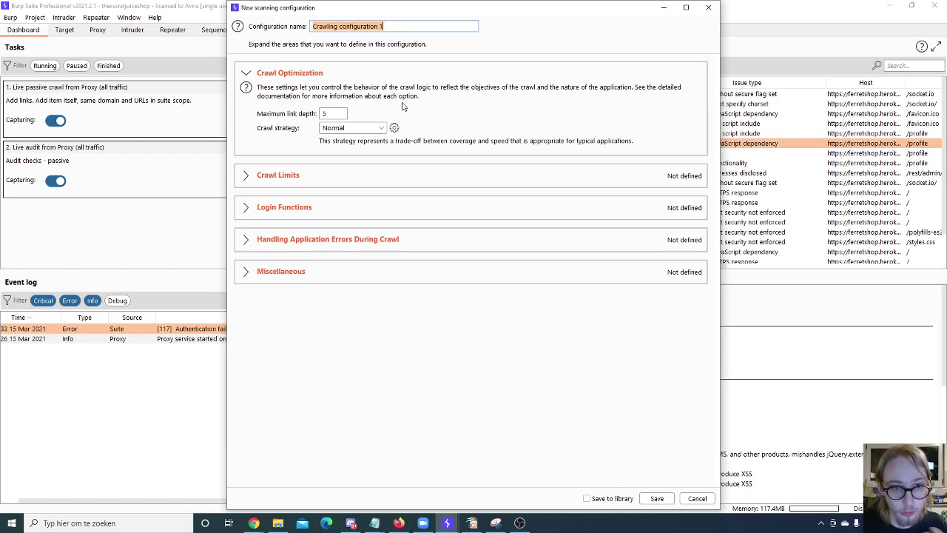
text(C)
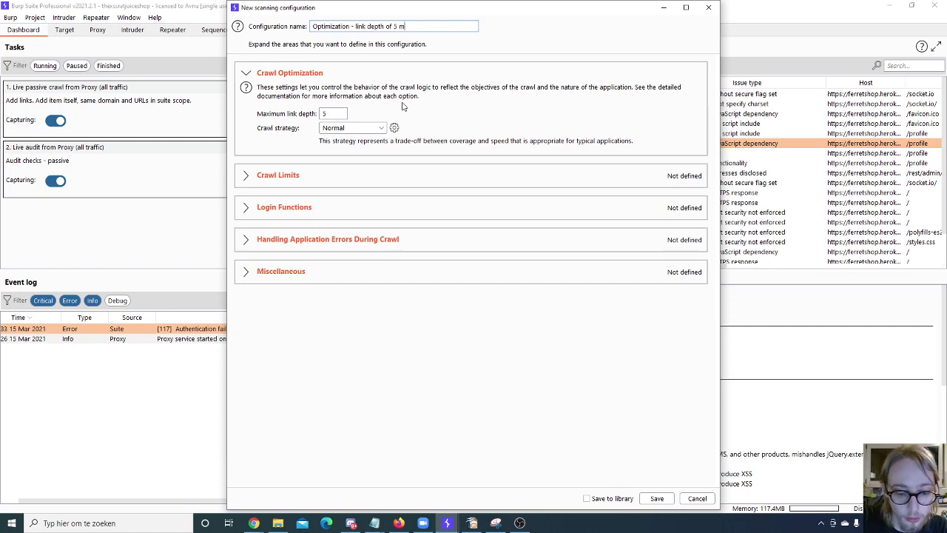
text(ptimization - link depth of 5 max)
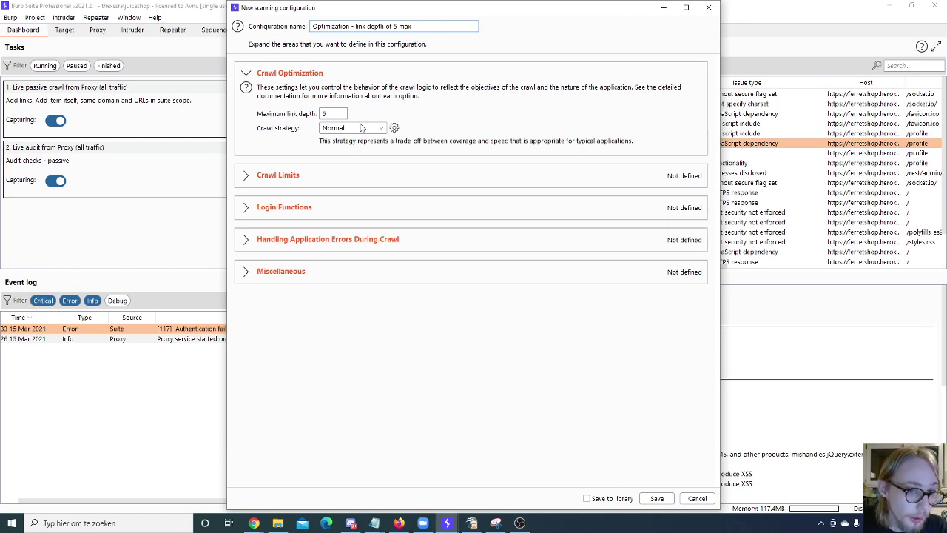
double_click(333, 114)
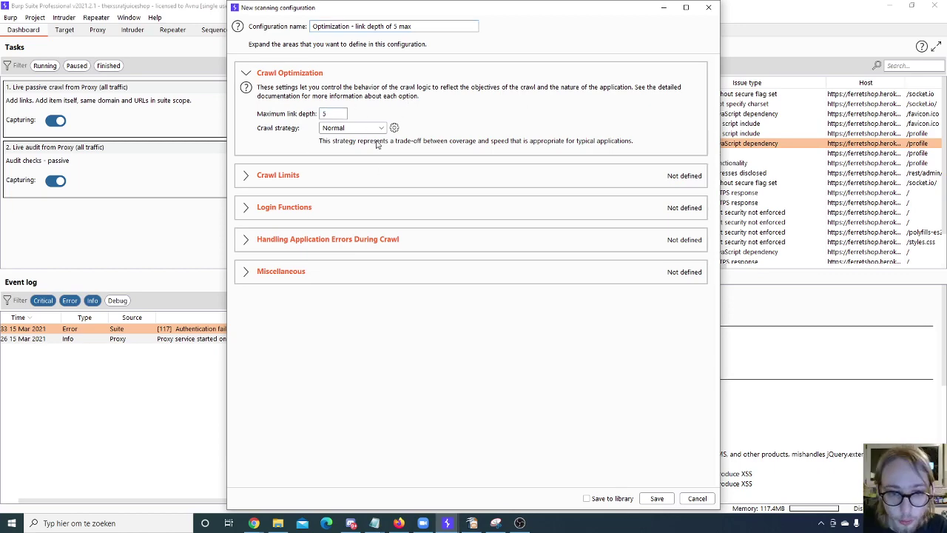
Step: Leave crawl strategy tuning unchanged and save the configuration, also storing it in the library
click(395, 128)
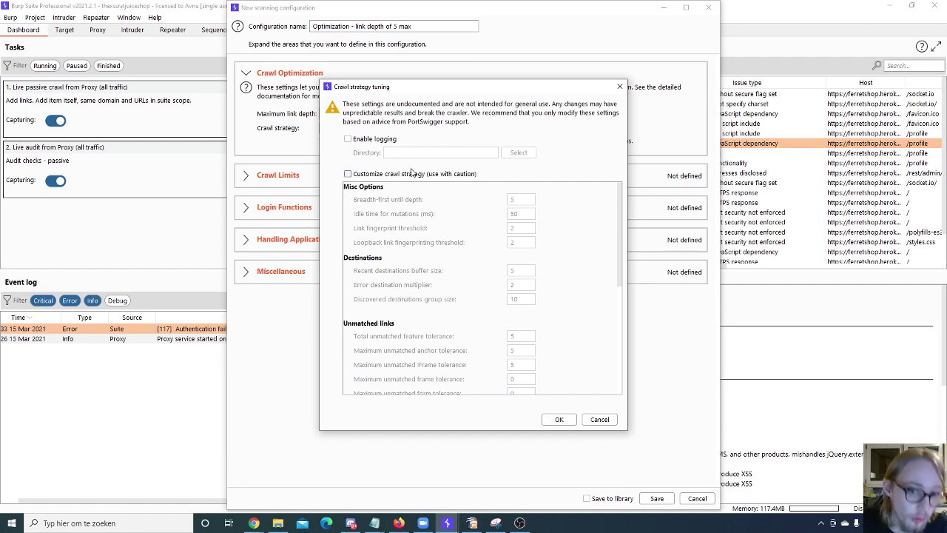
click(376, 175)
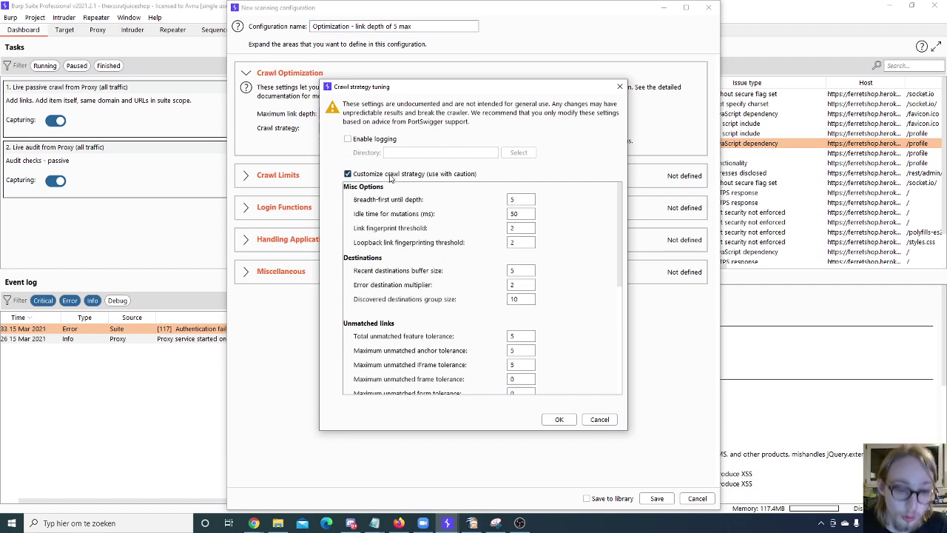
click(390, 174)
scroll(545, 348, down, 5)
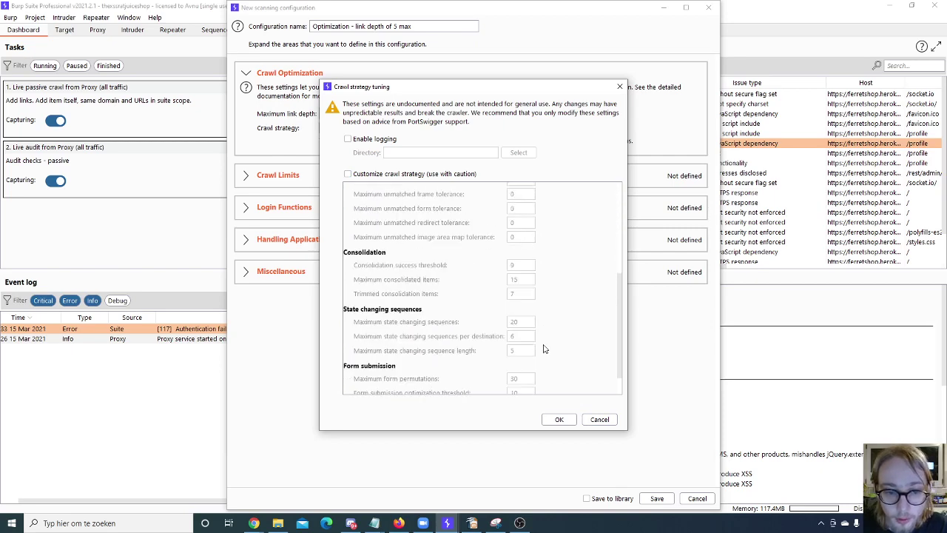
scroll(543, 348, down, 2)
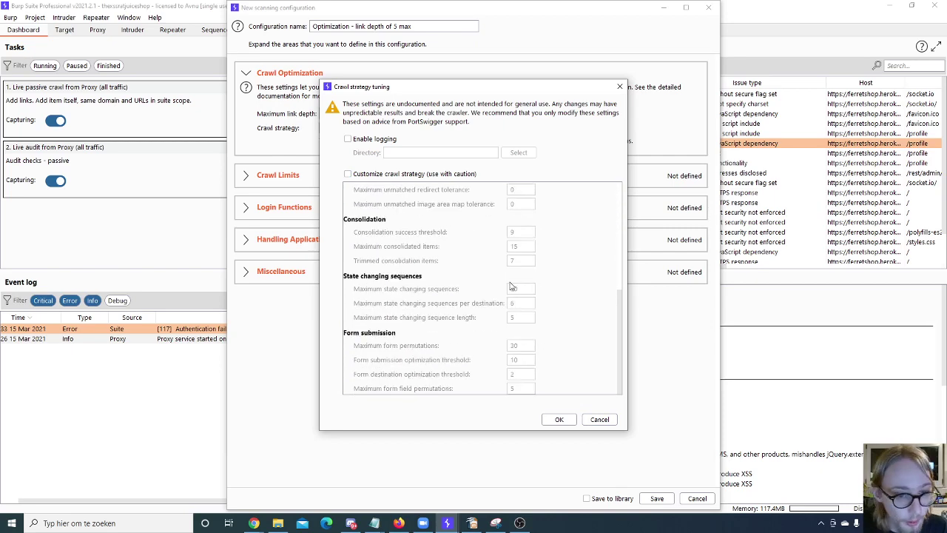
click(600, 420)
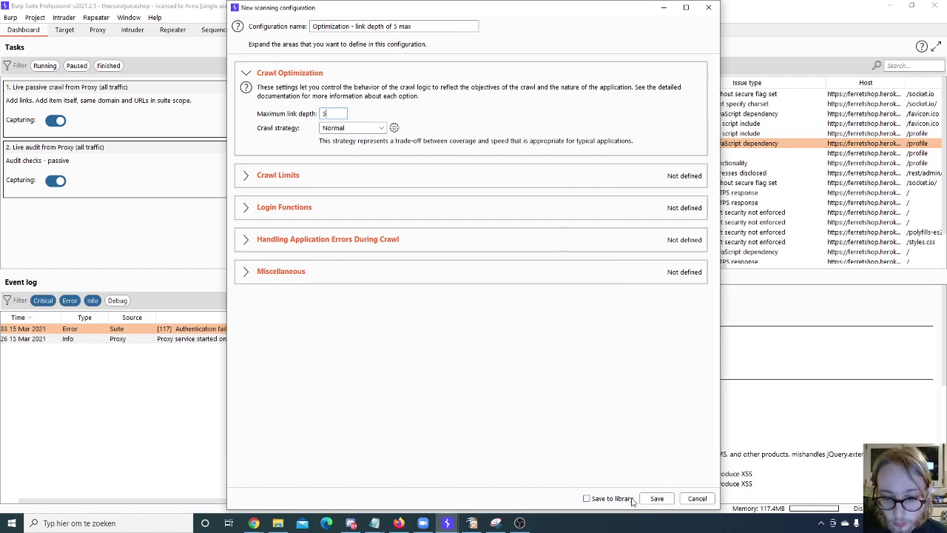
click(587, 497)
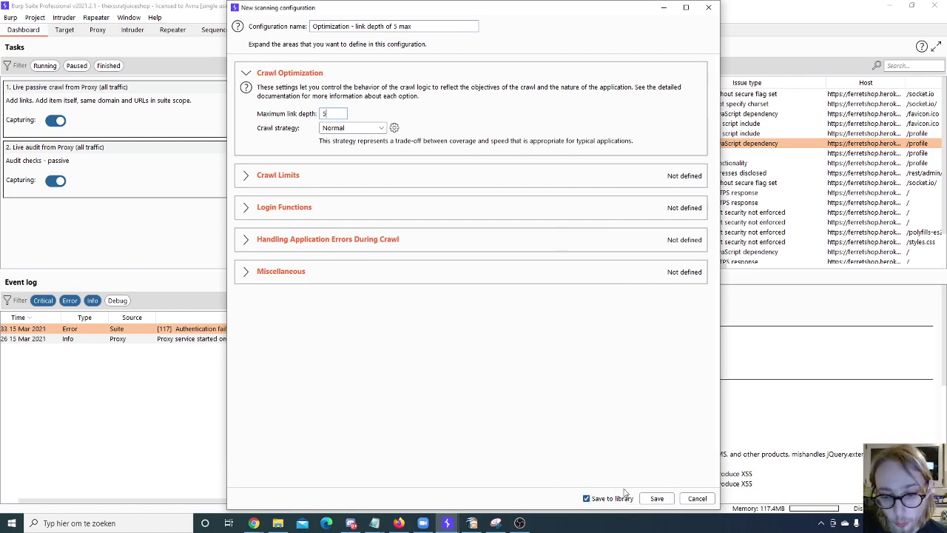
click(657, 498)
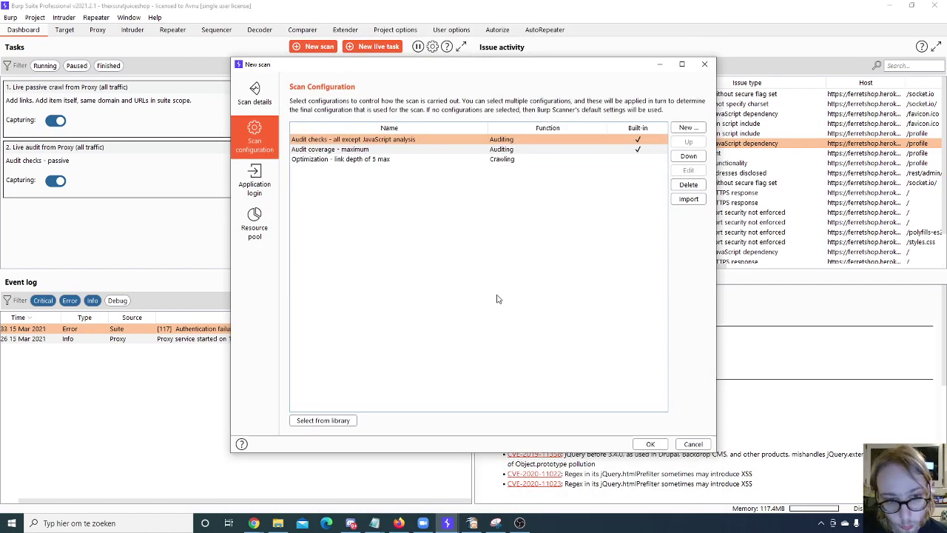
click(311, 421)
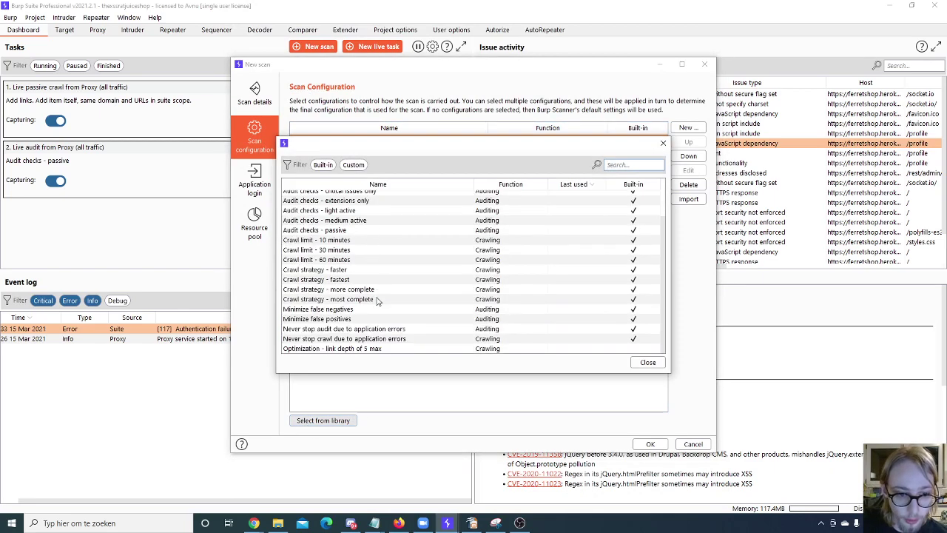
double_click(380, 350)
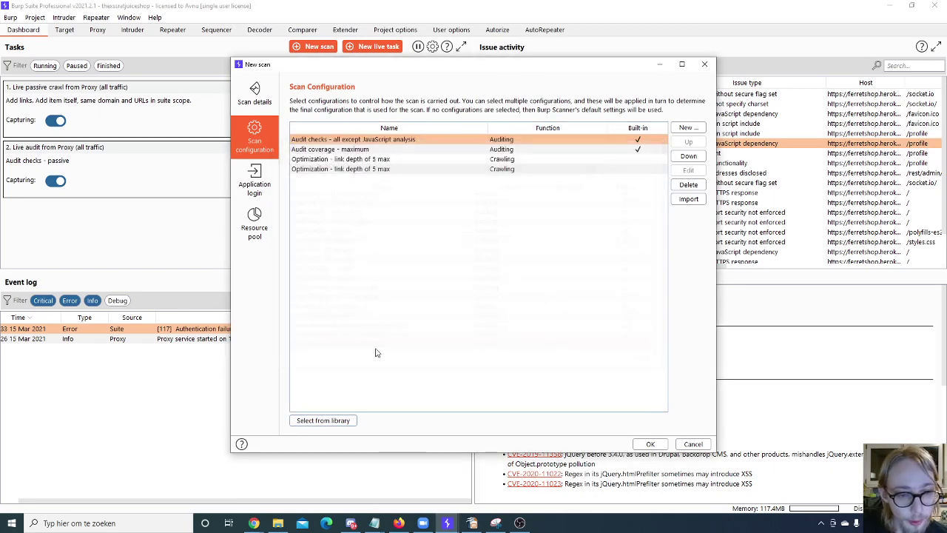
click(546, 171)
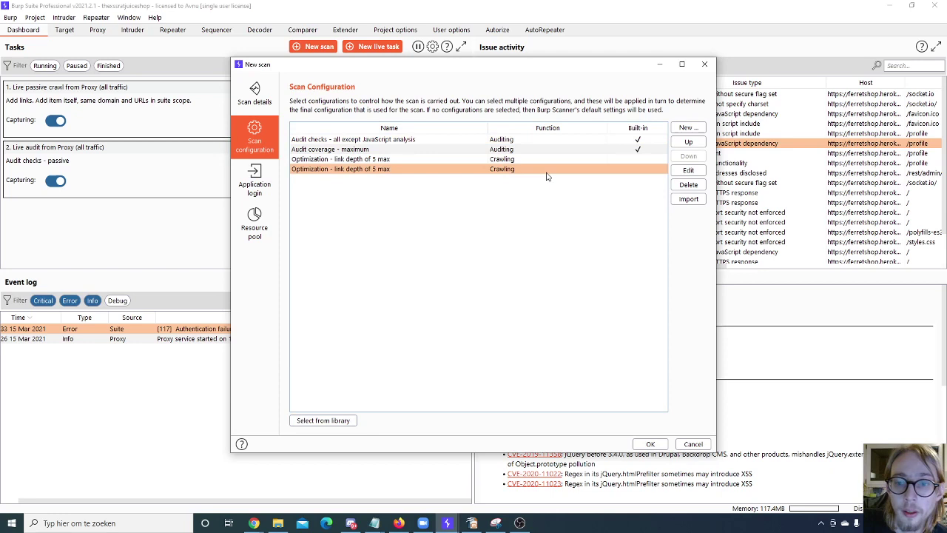
click(688, 184)
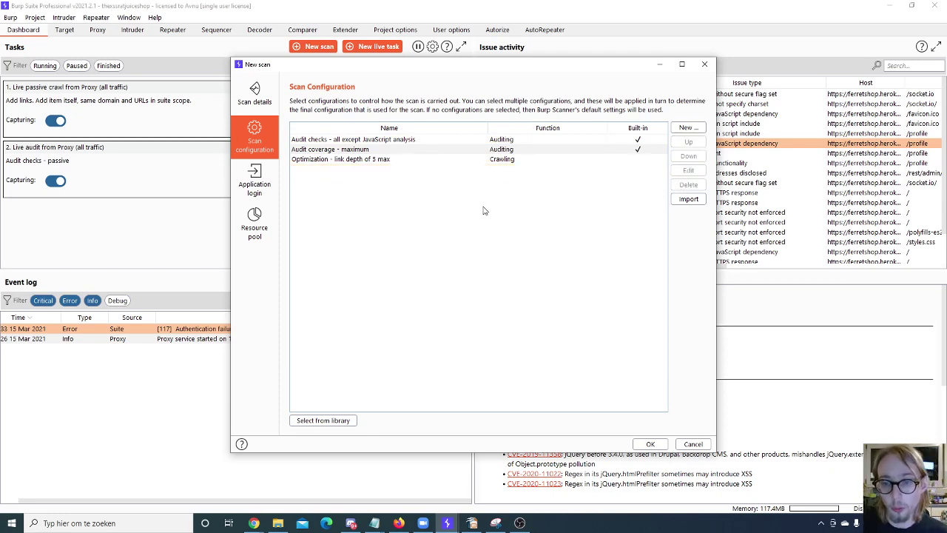
click(451, 150)
click(443, 140)
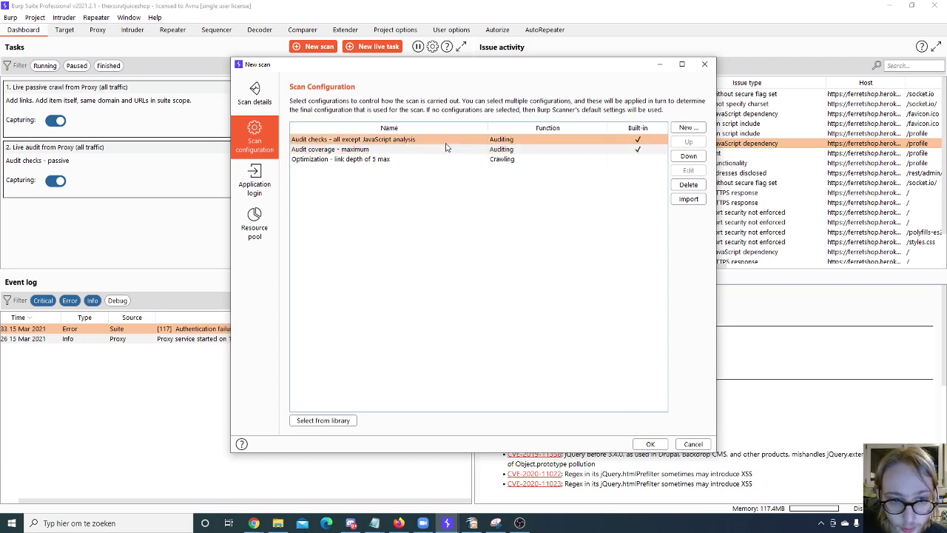
click(438, 152)
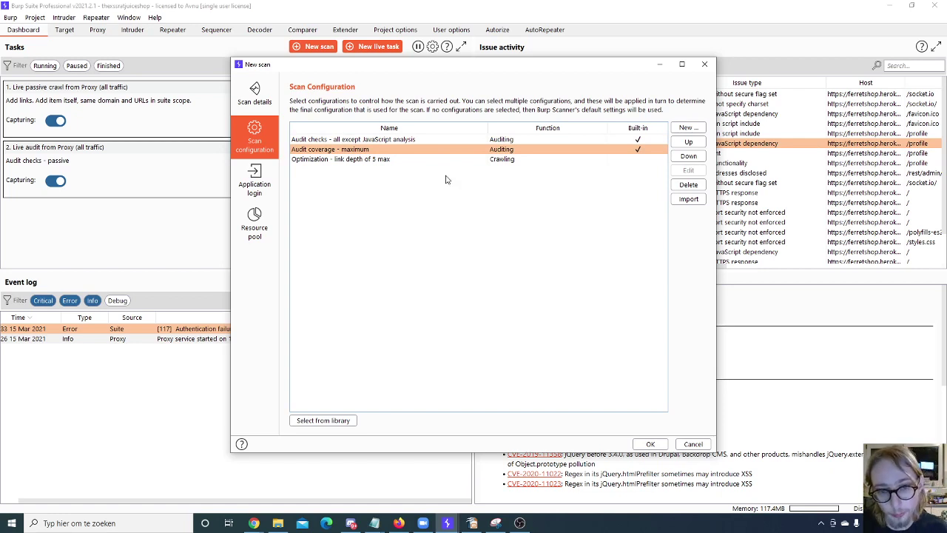
click(384, 162)
click(364, 150)
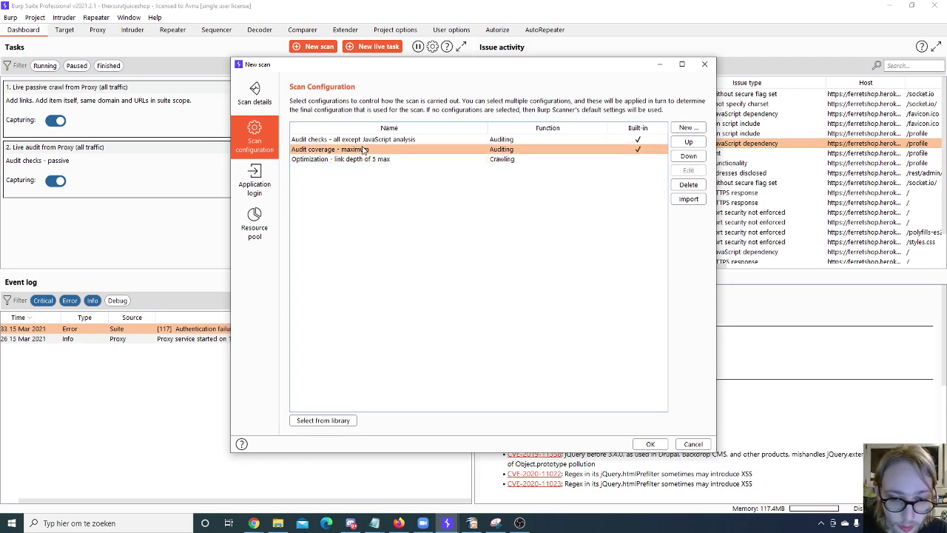
click(689, 142)
click(689, 156)
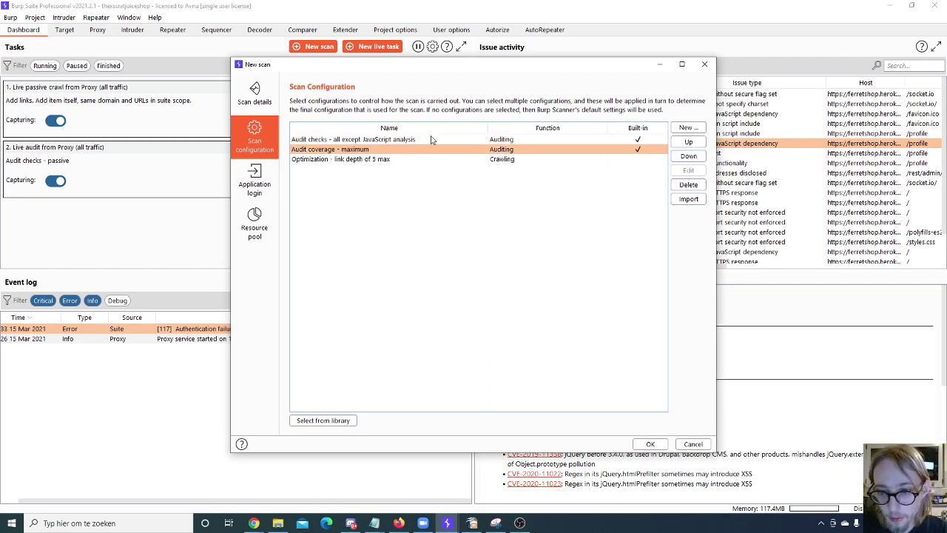
click(691, 199)
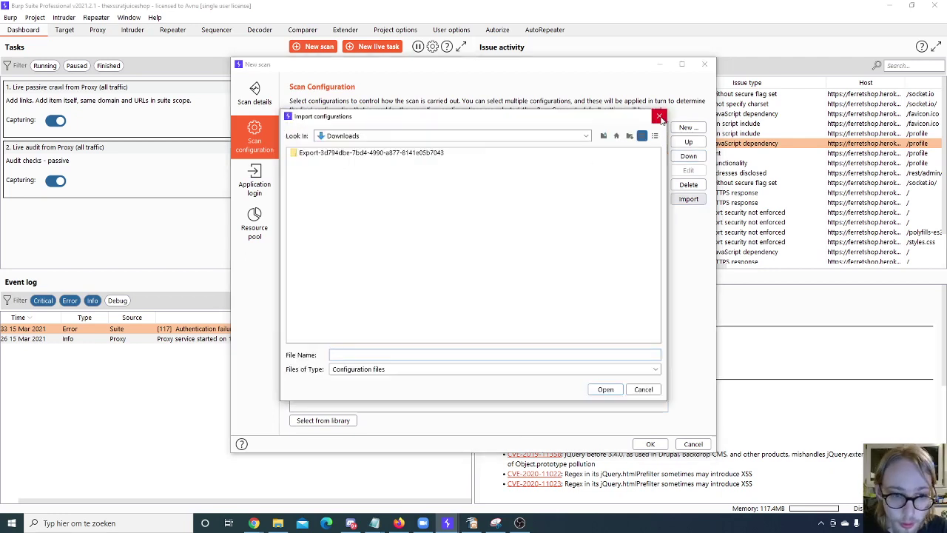
click(659, 117)
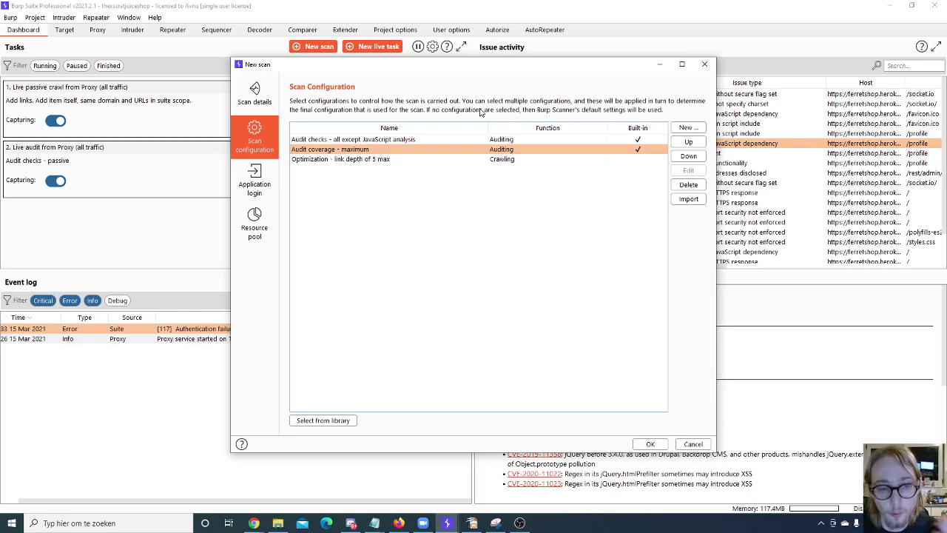
Step: Look over the Application login settings and the empty saved-login library
click(266, 184)
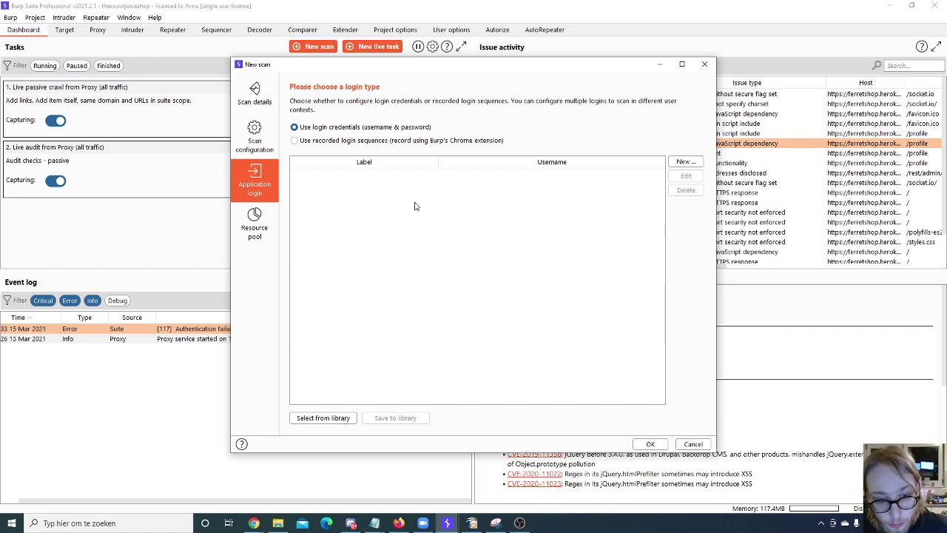
click(680, 162)
click(574, 308)
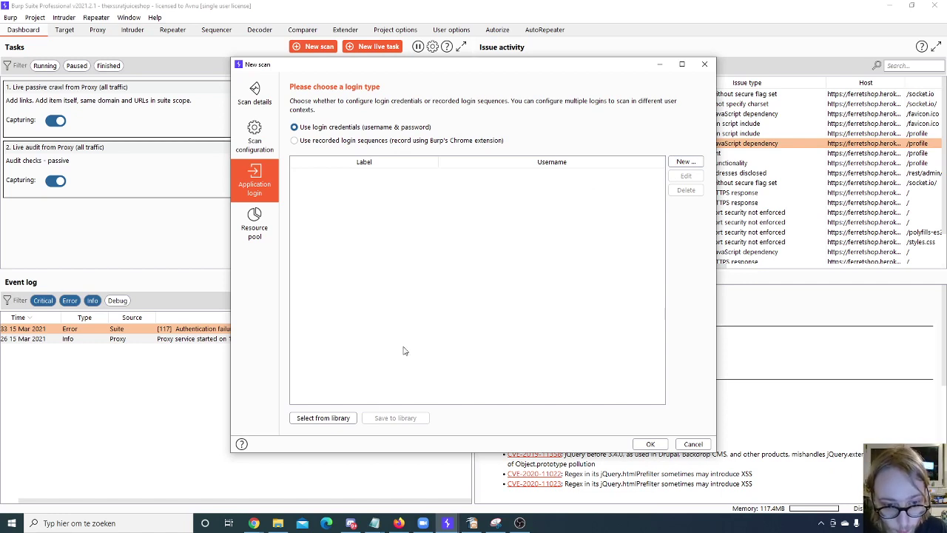
click(333, 420)
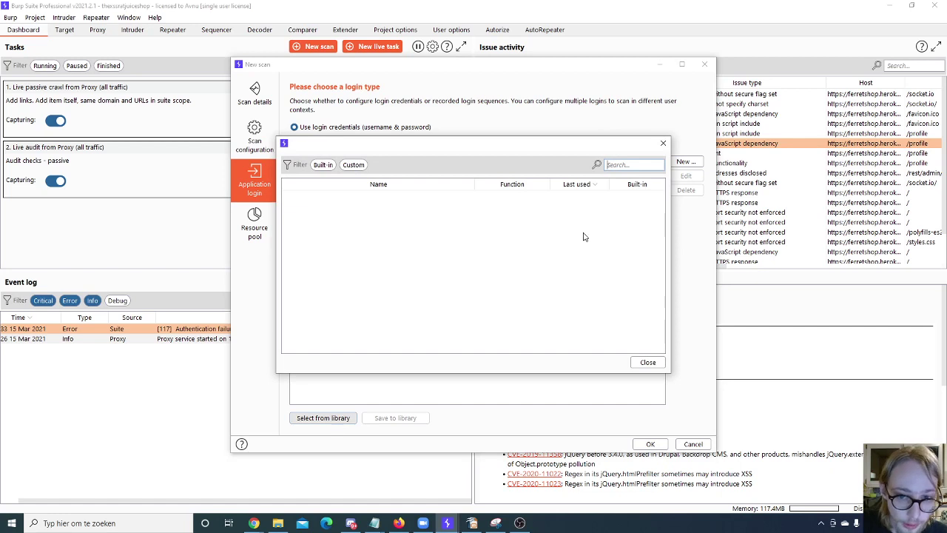
click(662, 142)
Step: Add a login credential labelled 'test', entering its username and password
click(684, 161)
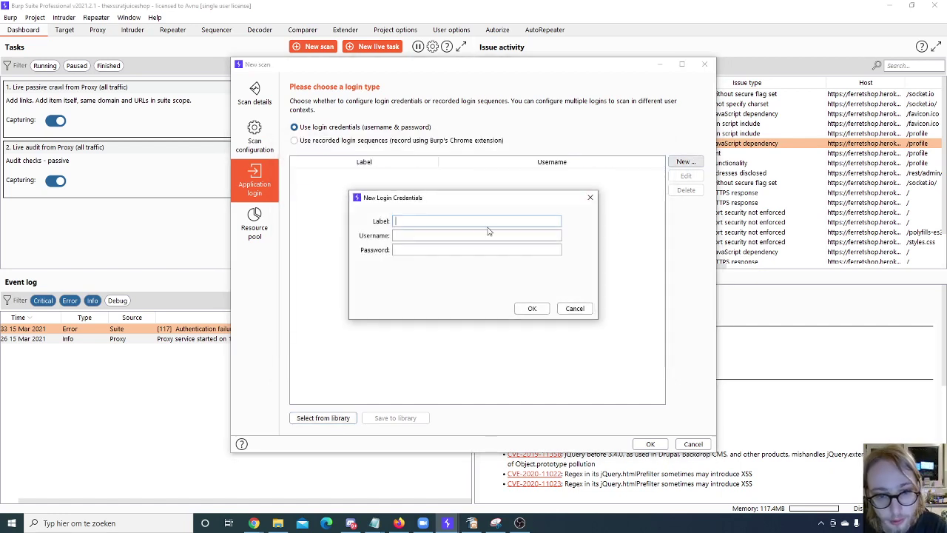
text(test)
click(463, 235)
text(test)
click(459, 250)
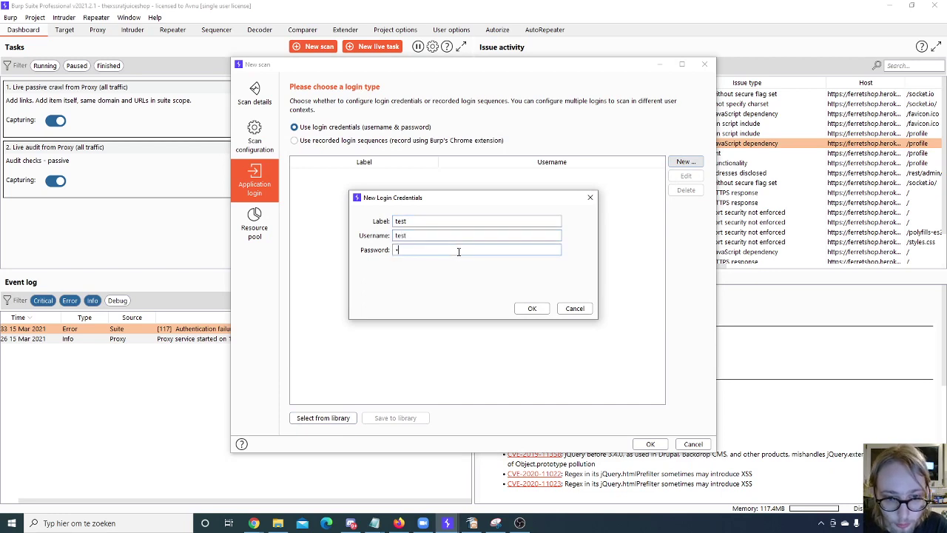
text(test)
click(531, 307)
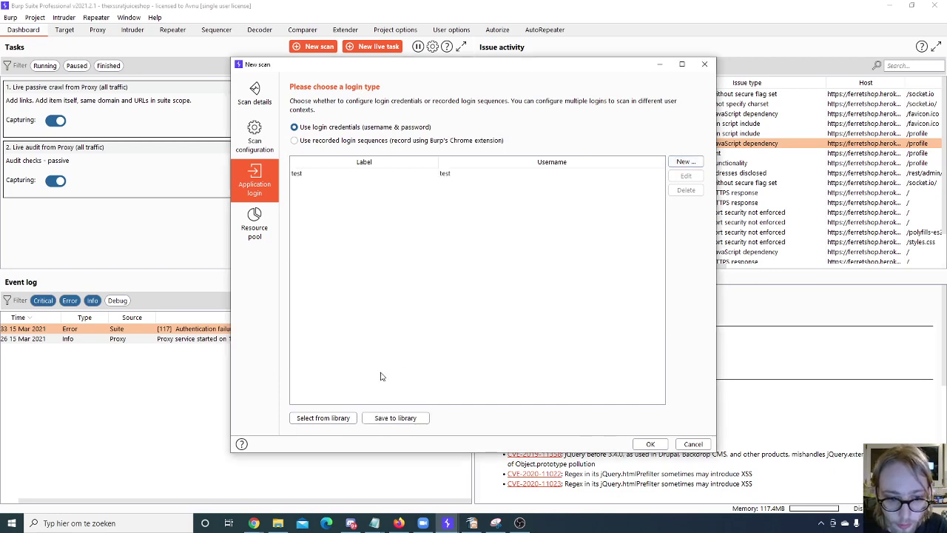
Step: Save the login settings to the library as 'test', then switch to recorded login sequences
click(394, 417)
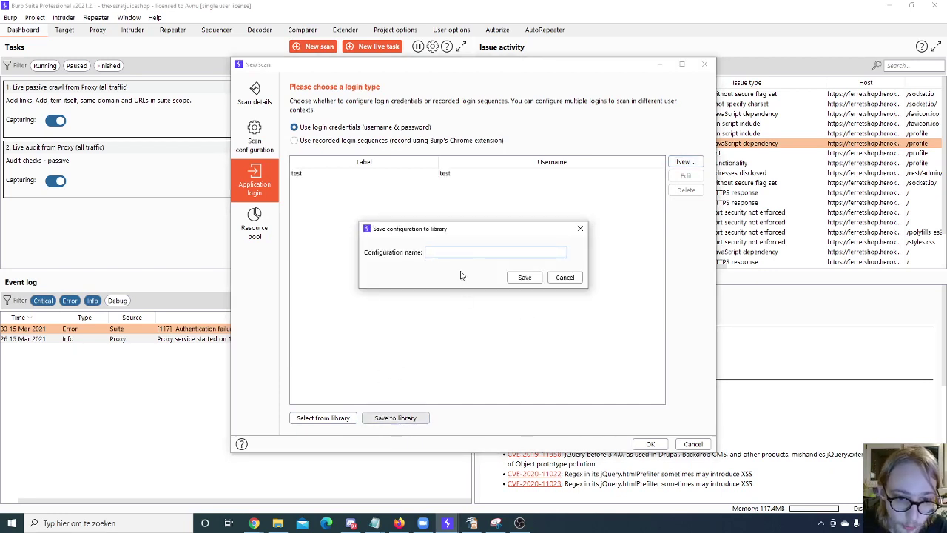
text(test)
click(524, 276)
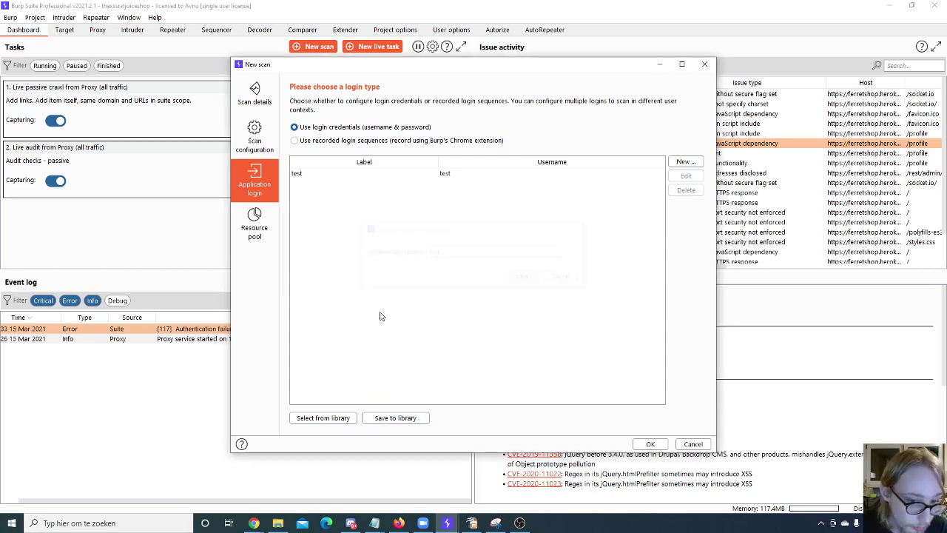
click(320, 418)
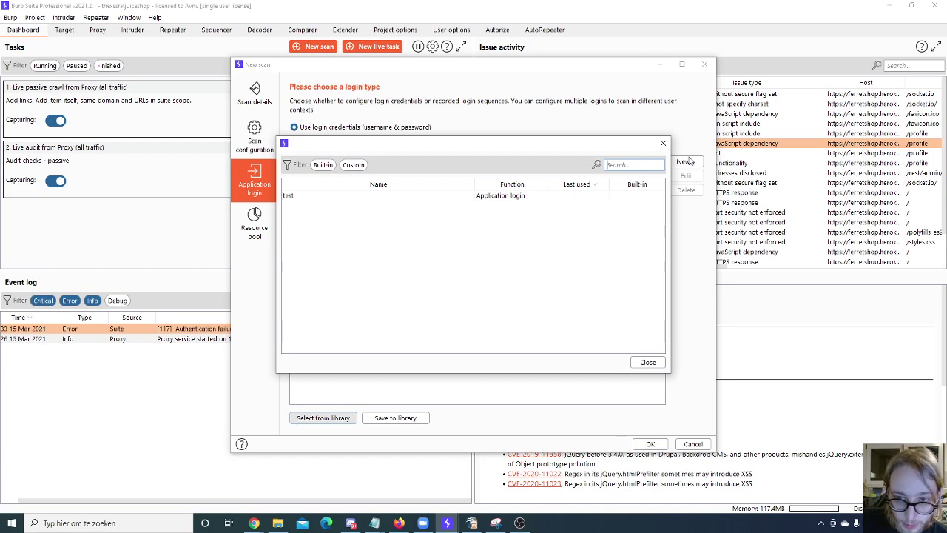
click(663, 143)
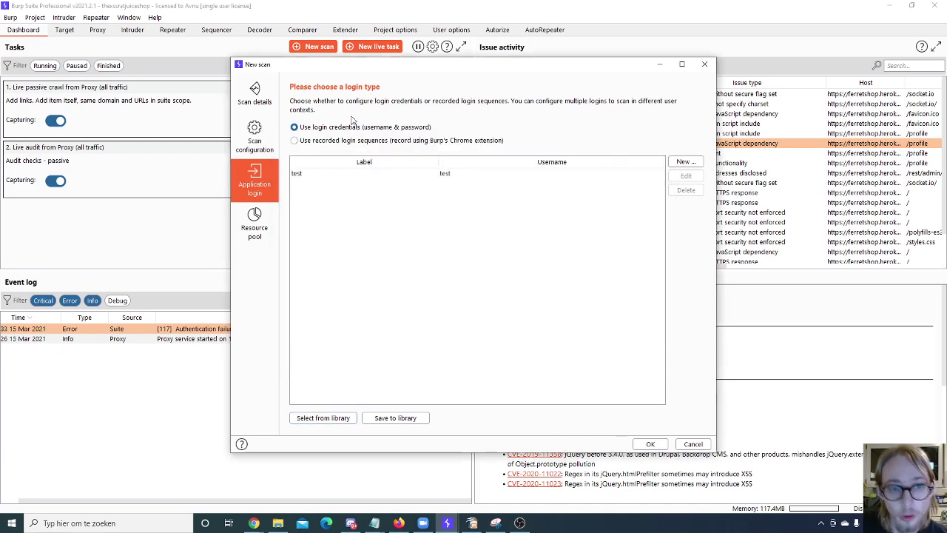
click(311, 142)
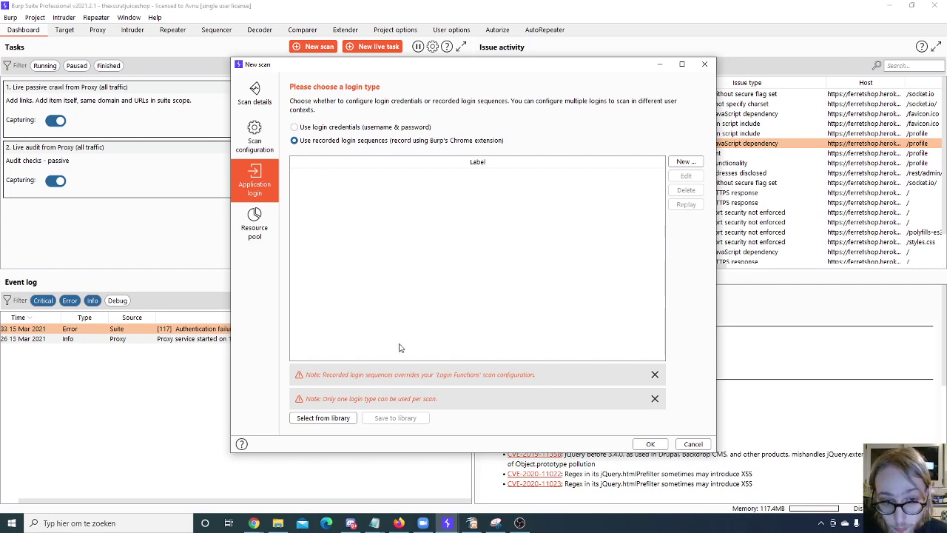
click(258, 233)
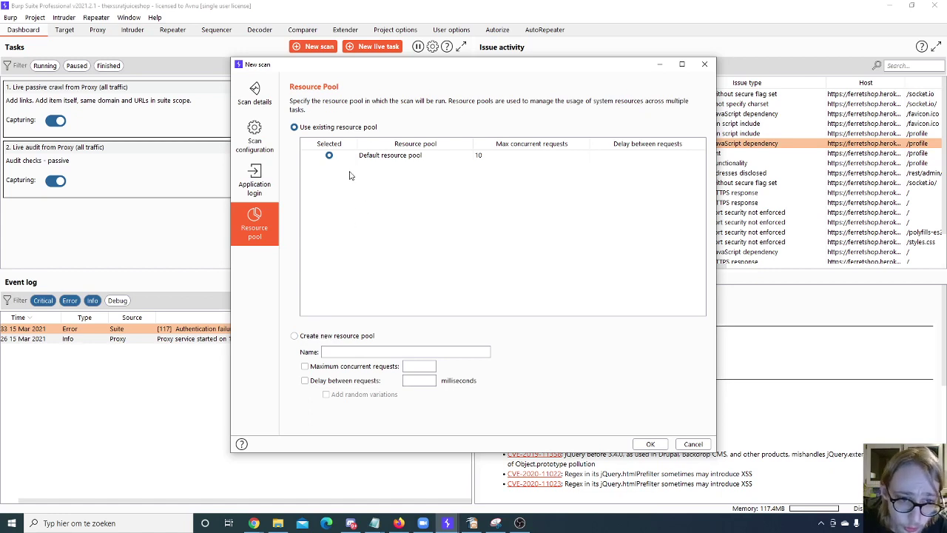
Step: Create a new resource pool named test limited to 10 concurrent requests
click(294, 335)
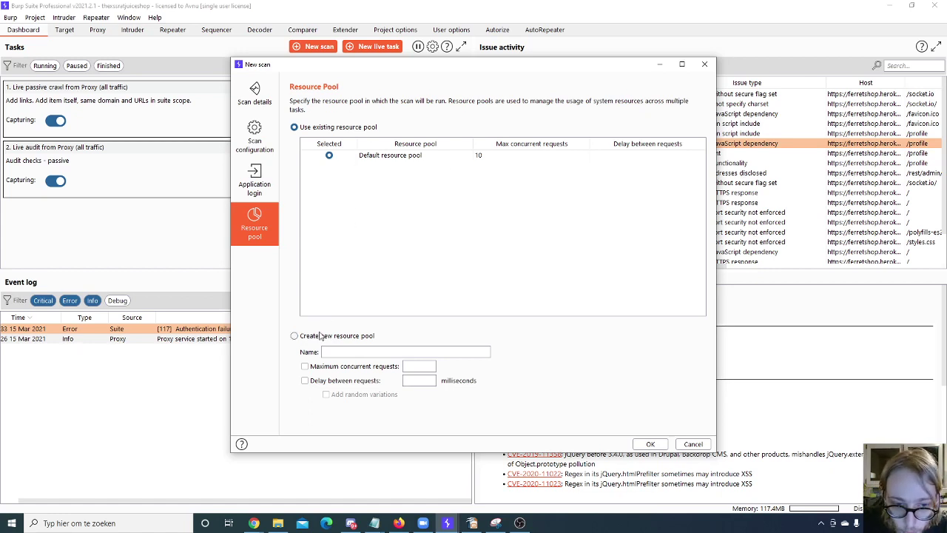
double_click(362, 352)
key(ctrl+a)
text(test)
click(304, 365)
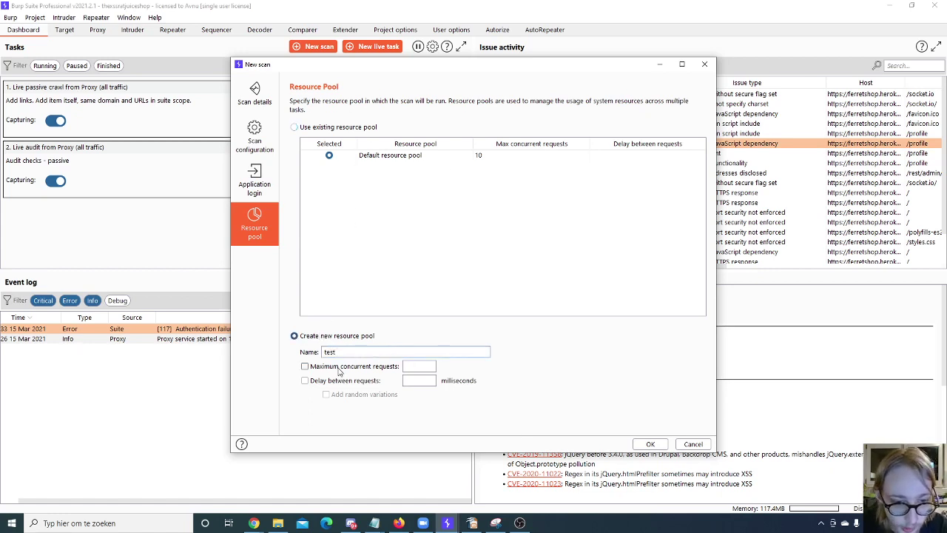
click(428, 367)
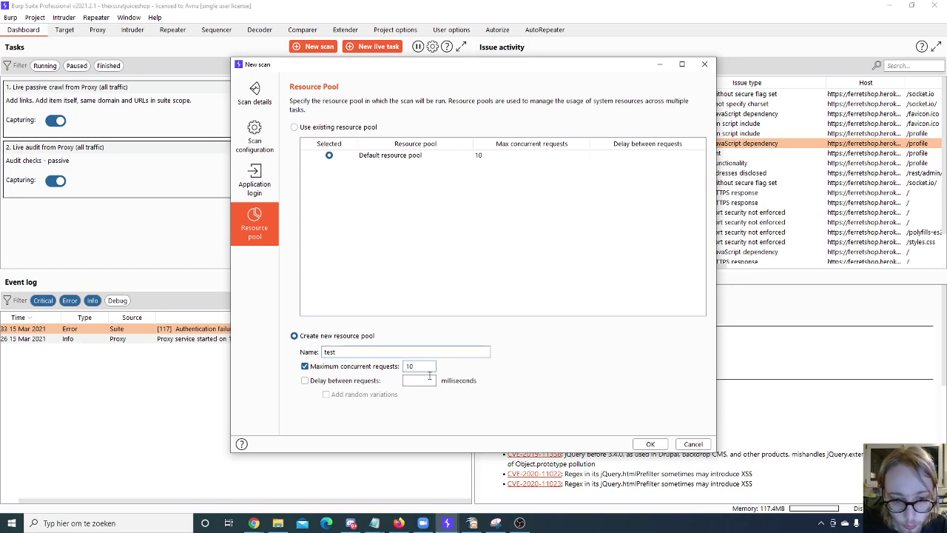
Step: Review the scan type, configuration, login and resource pool settings, then cancel the scan
click(650, 444)
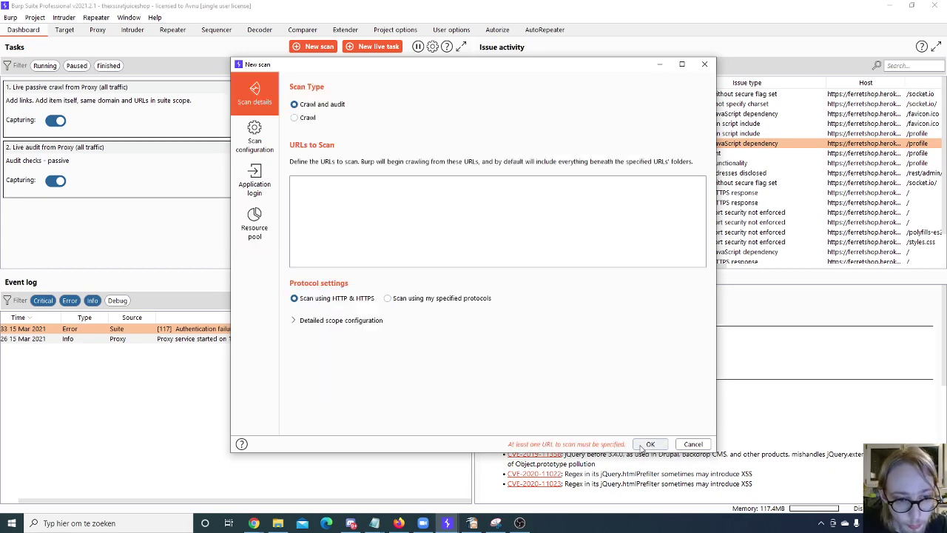
click(266, 222)
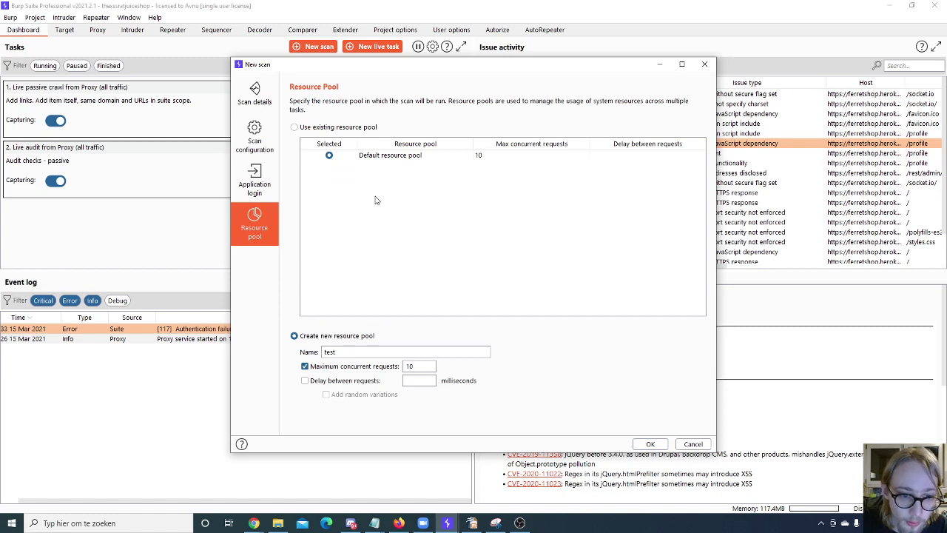
click(252, 103)
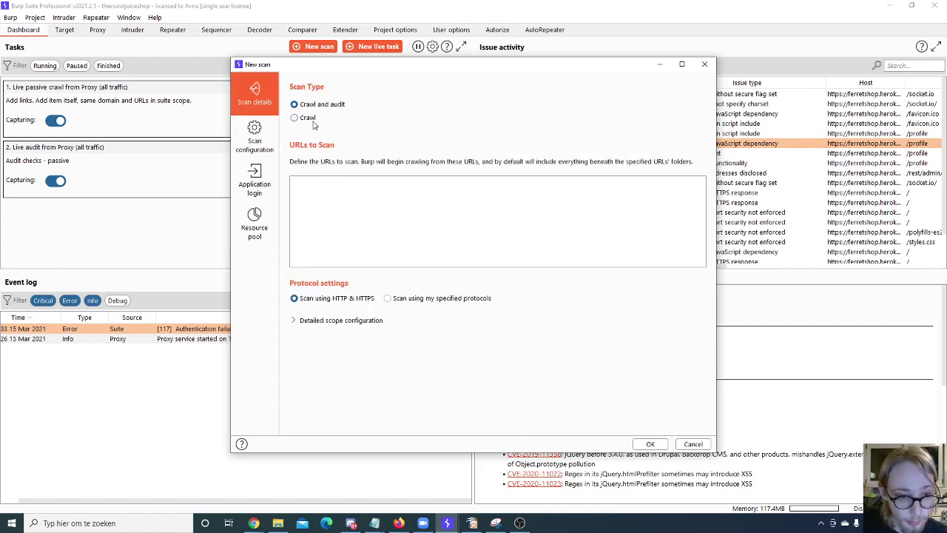
click(309, 120)
click(311, 109)
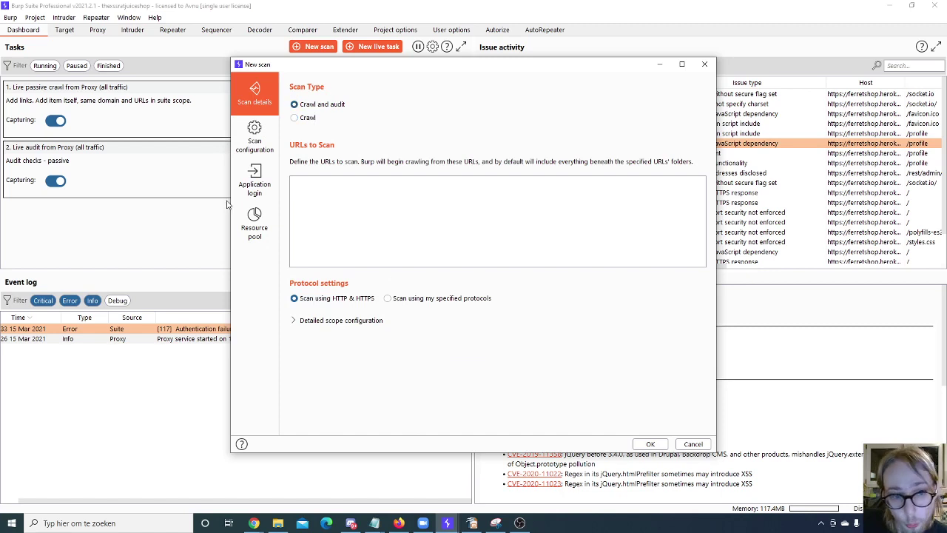
click(255, 141)
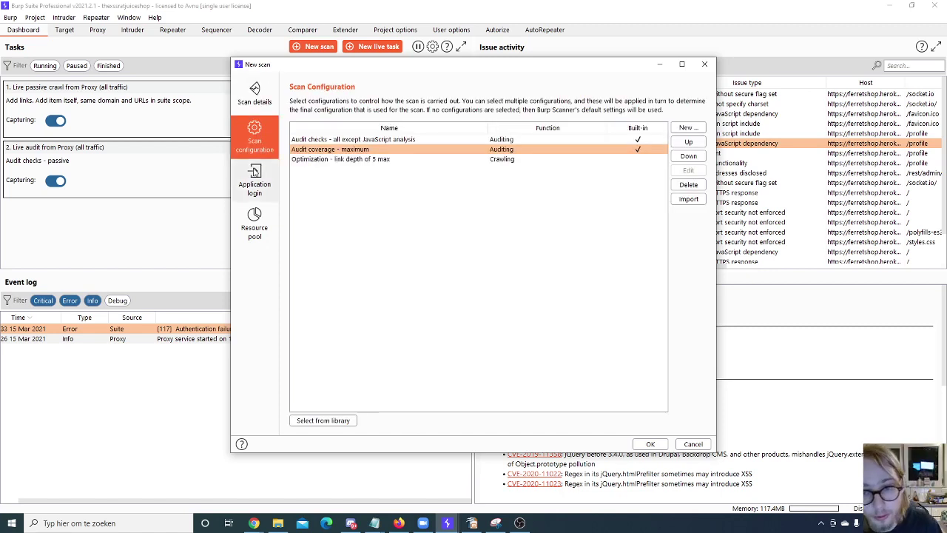
click(255, 177)
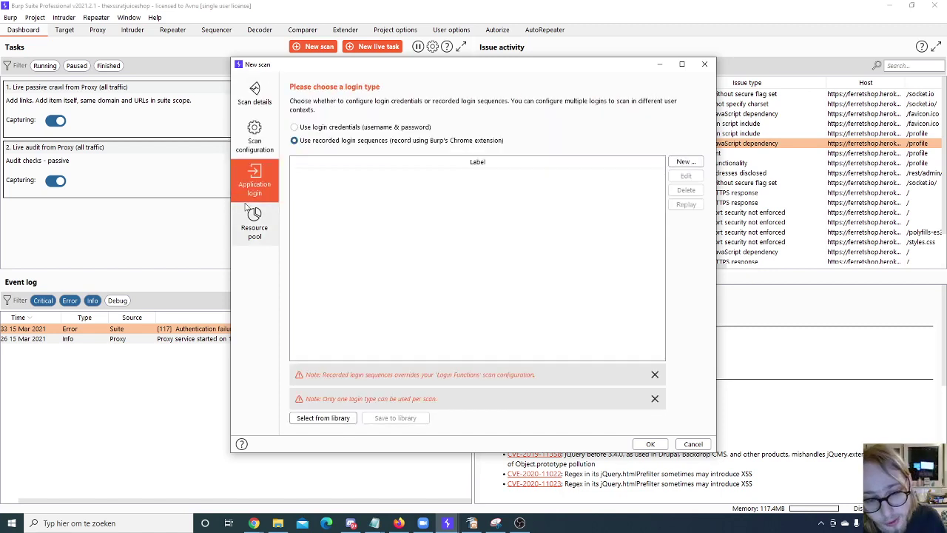
click(258, 228)
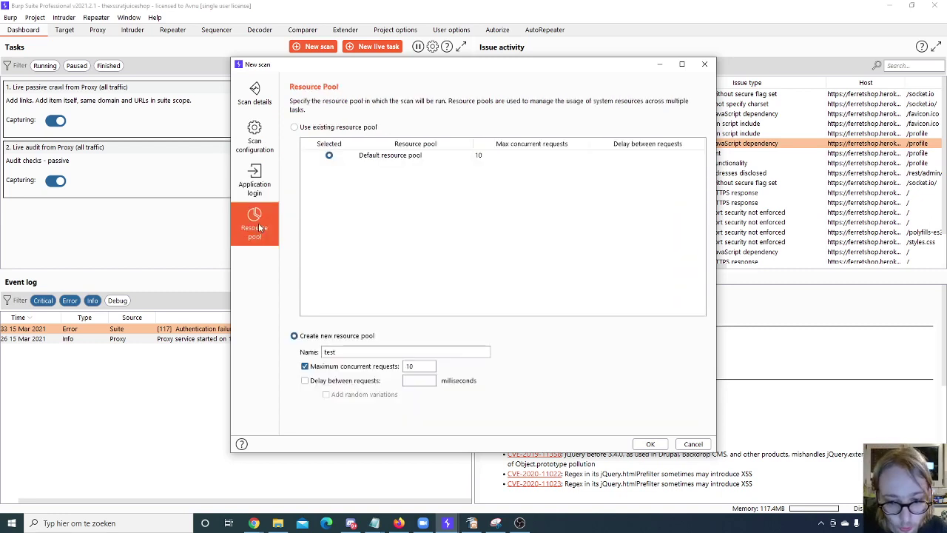
click(649, 444)
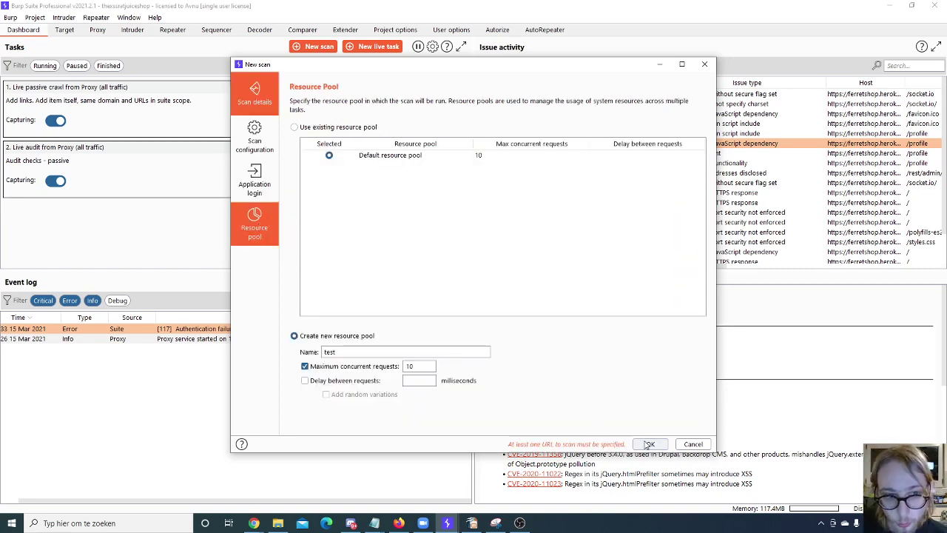
click(415, 254)
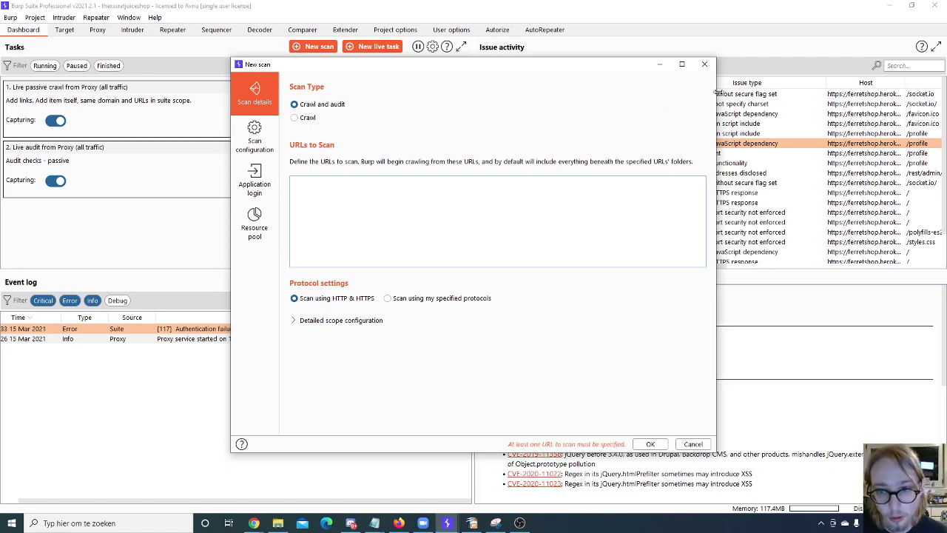
click(693, 444)
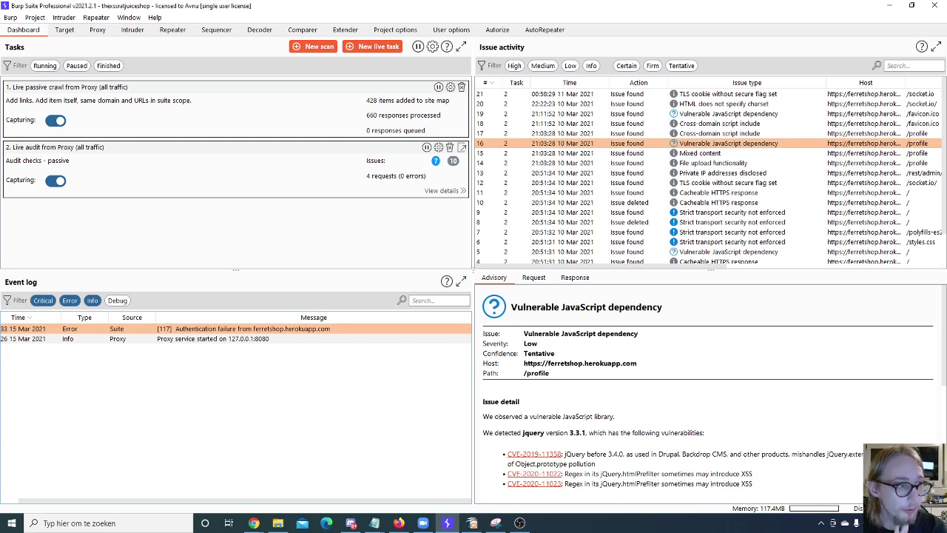
Step: Begin setting up a new live task from the Dashboard
click(378, 45)
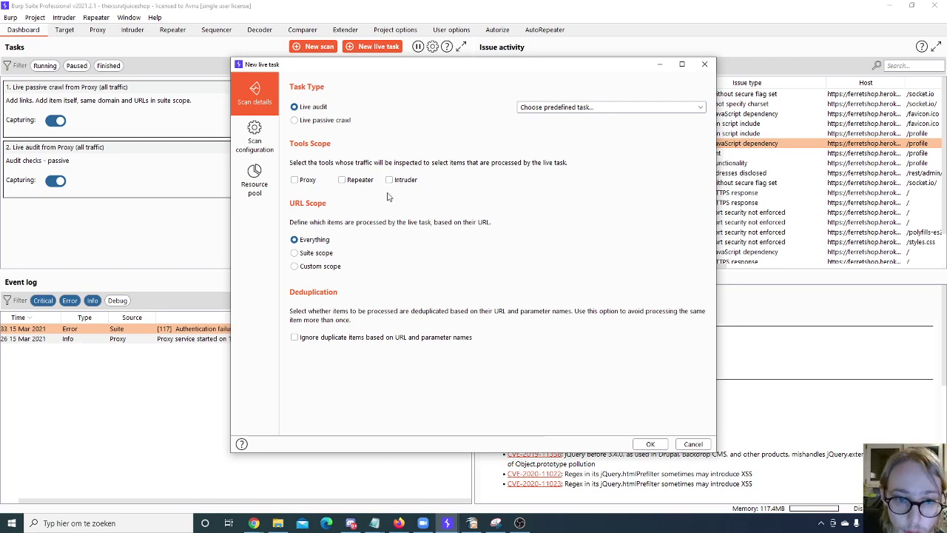
Step: Make the new live task a Live passive crawl
click(586, 108)
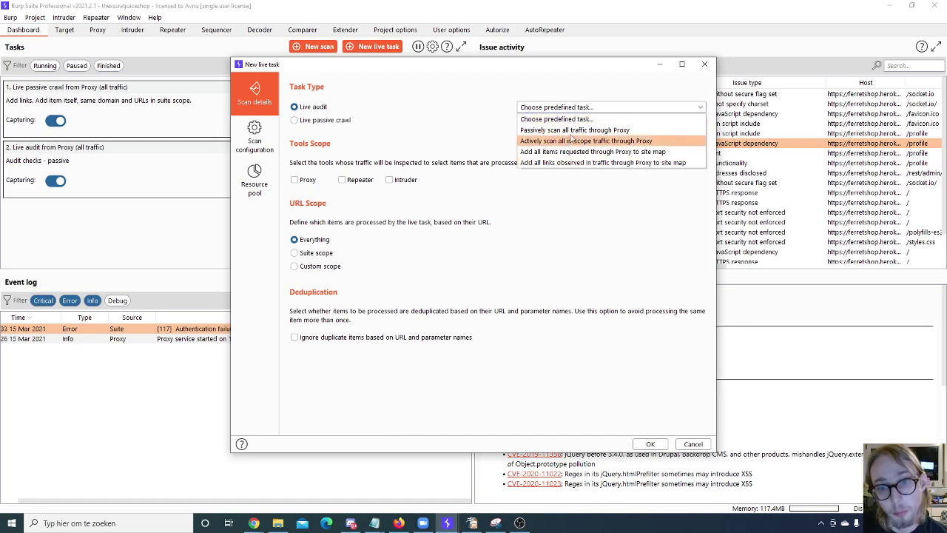
click(413, 130)
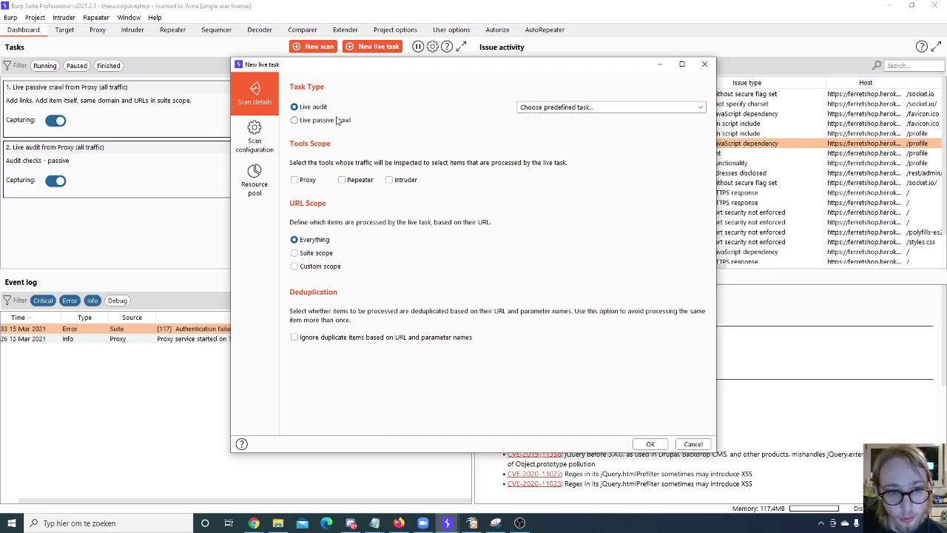
click(338, 121)
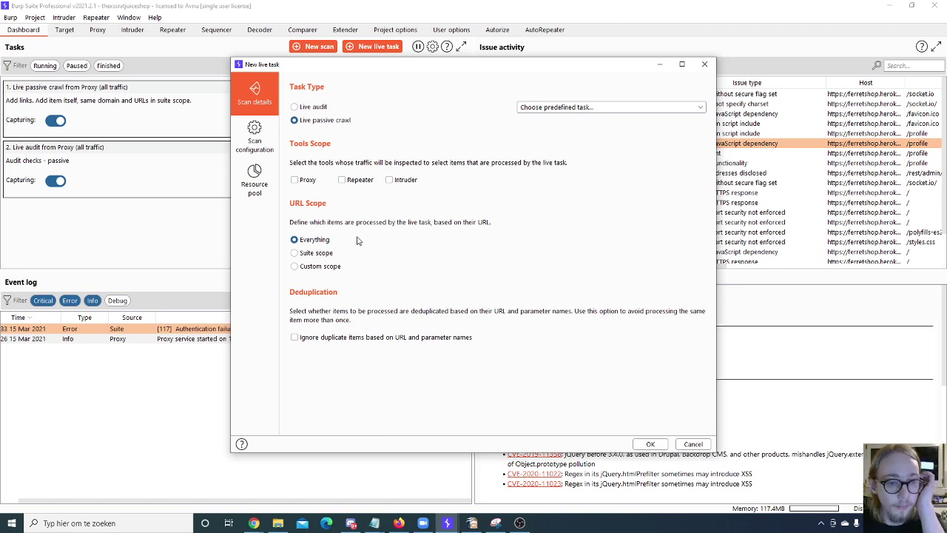
Step: Use a custom URL scope and ignore duplicate items by URL and parameter names
click(317, 253)
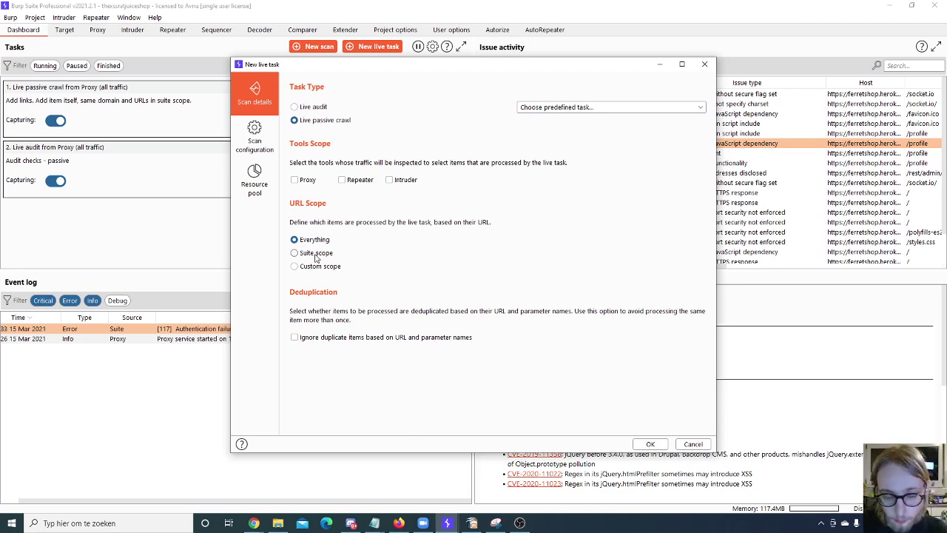
click(325, 268)
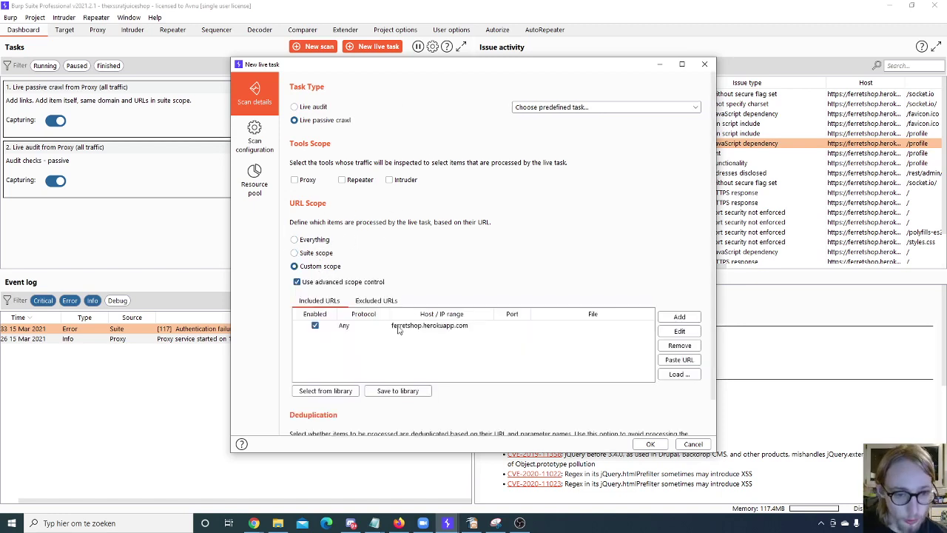
scroll(383, 316, down, 1)
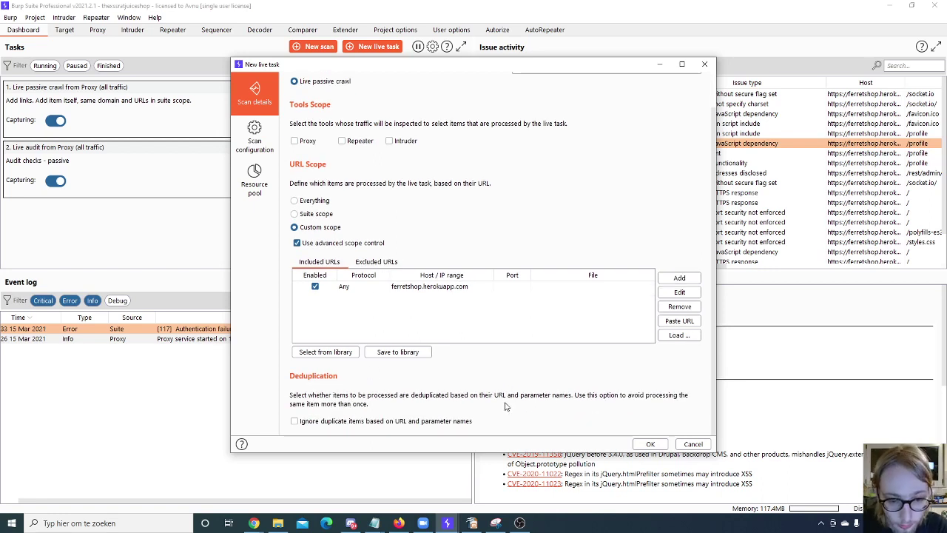
click(295, 420)
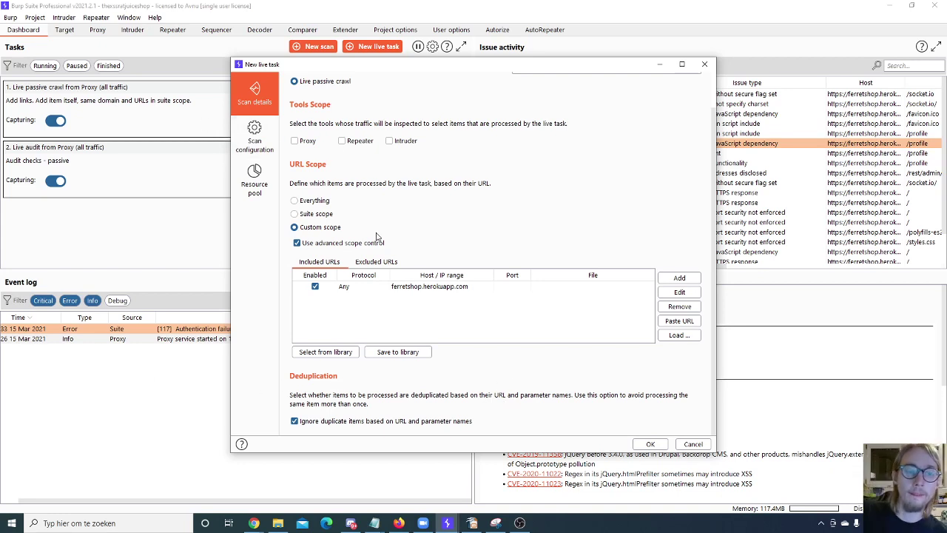
scroll(421, 319, up, 1)
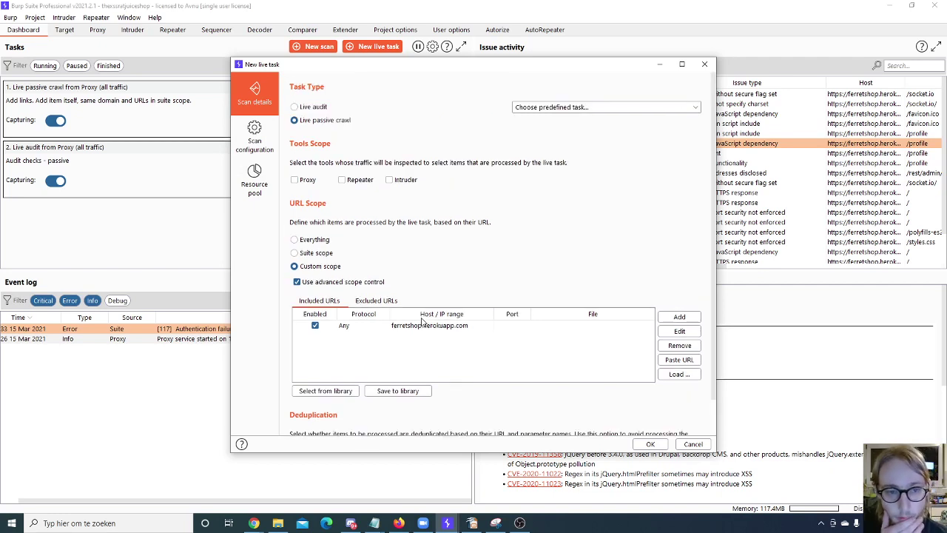
click(255, 137)
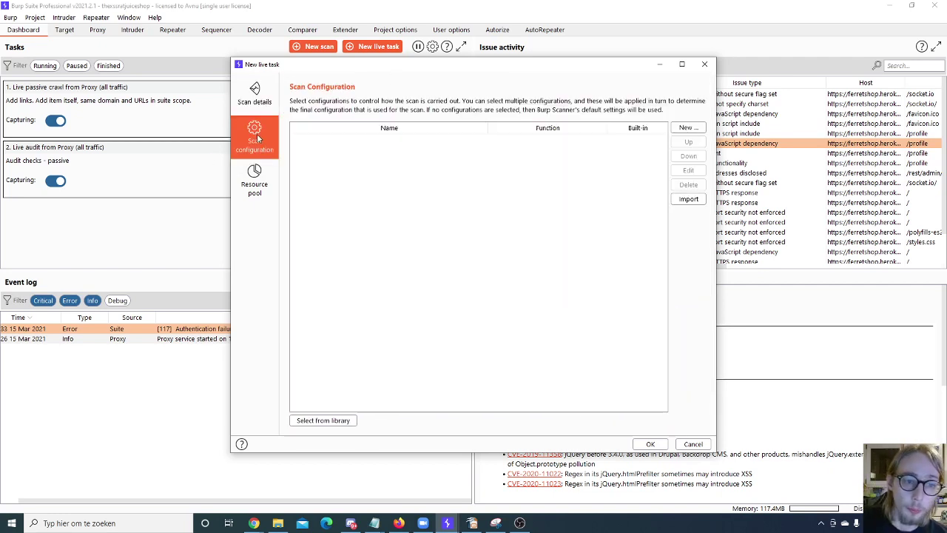
Step: Browse the configuration library, then create and save a new live passive crawl configuration
click(342, 420)
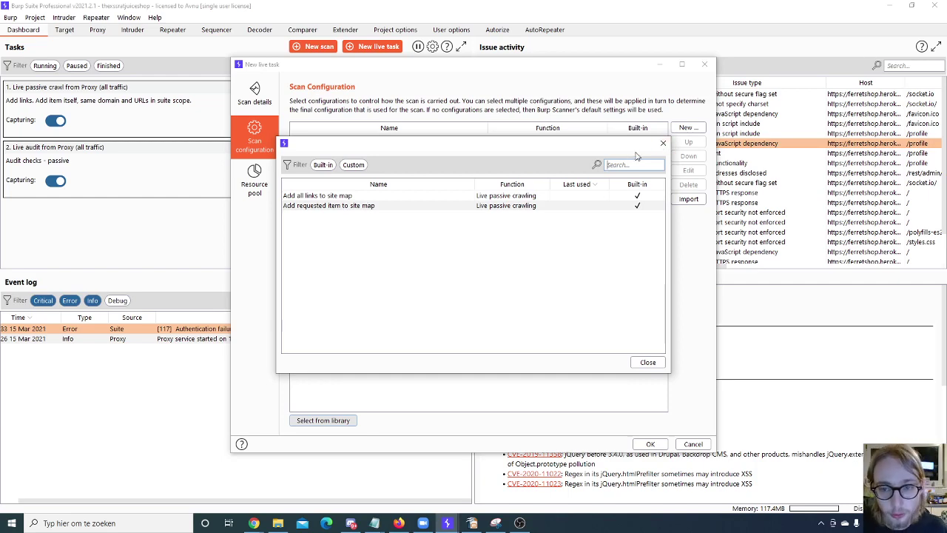
click(663, 143)
click(688, 127)
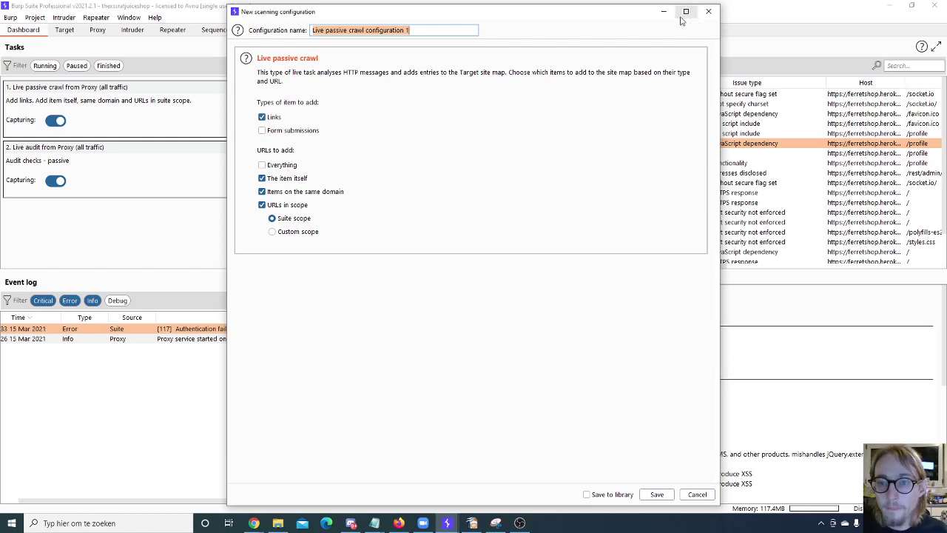
click(657, 494)
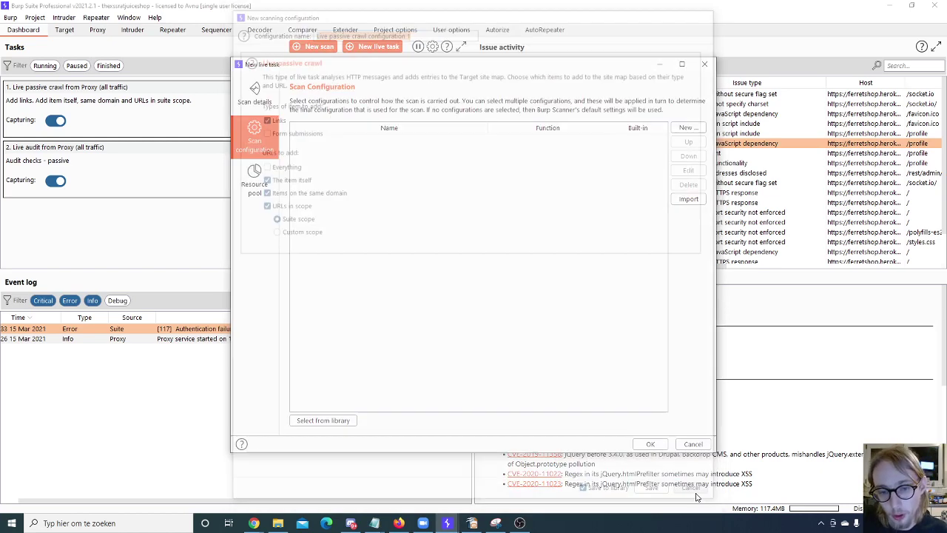
Step: Check the task's resource pool settings and cancel the new live task
click(254, 189)
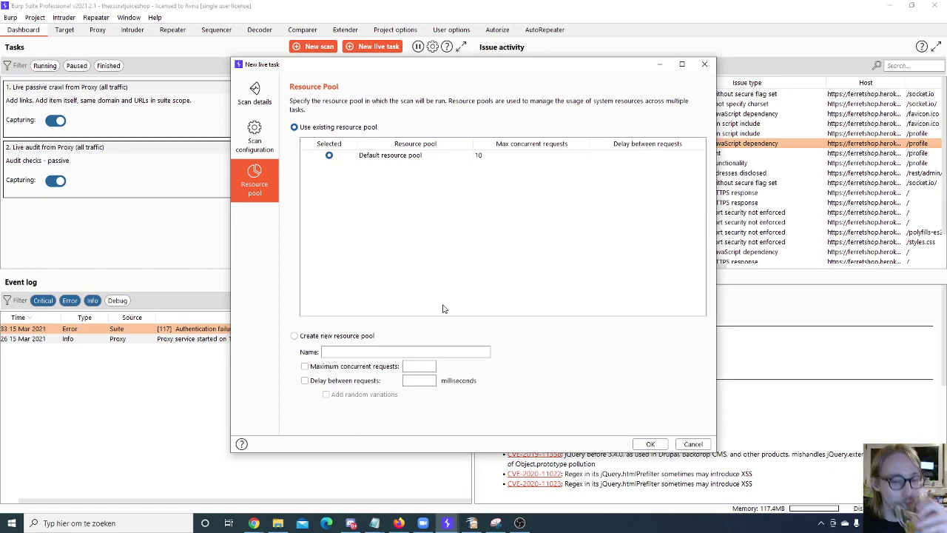
click(652, 444)
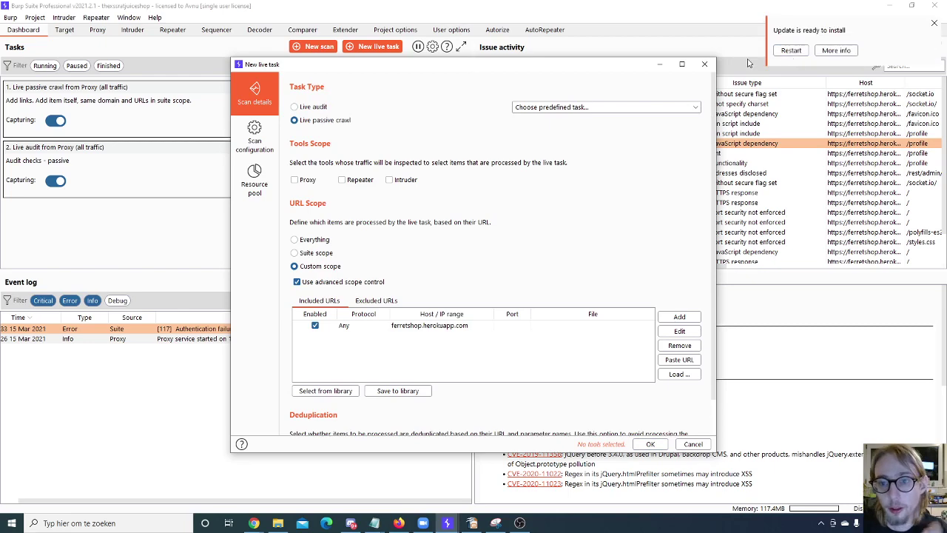
click(704, 65)
Step: Dismiss the update notice and review the charset and JavaScript dependency issues
click(934, 23)
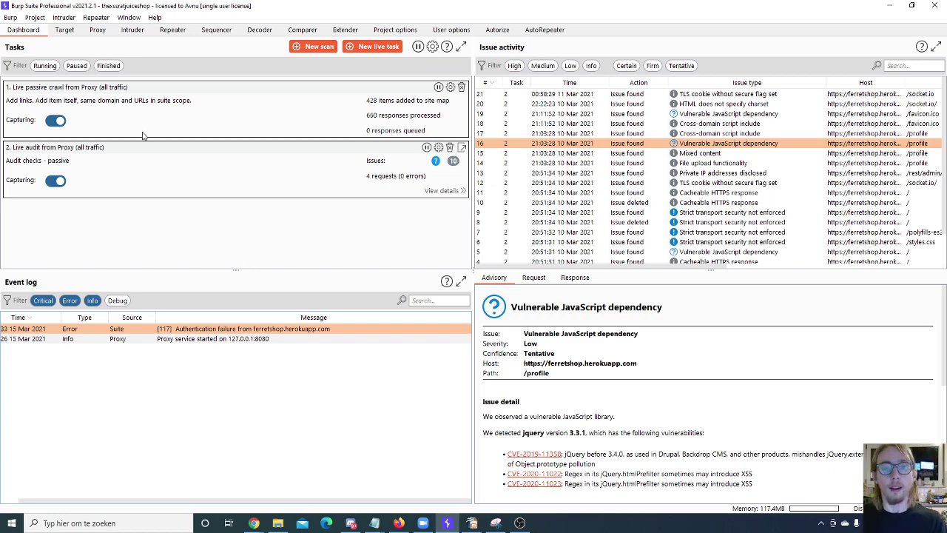
click(583, 105)
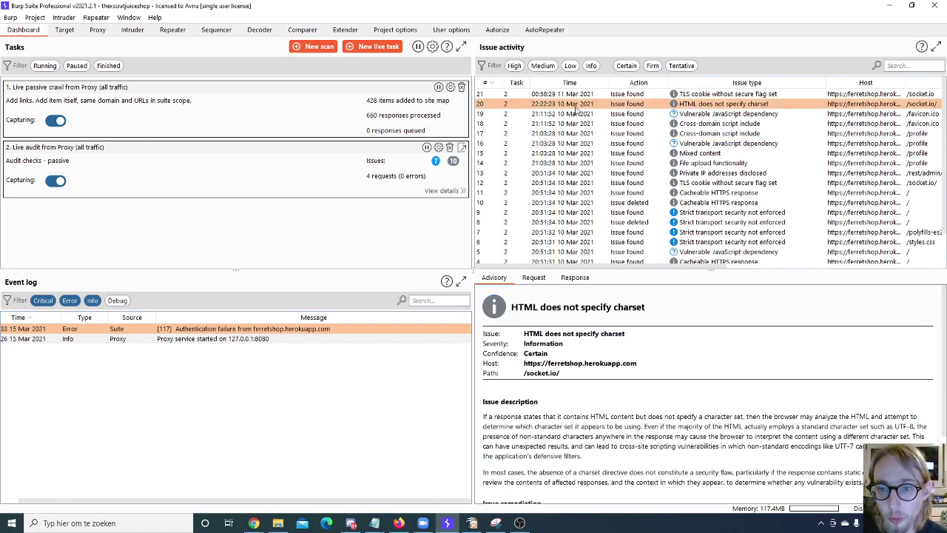
click(772, 114)
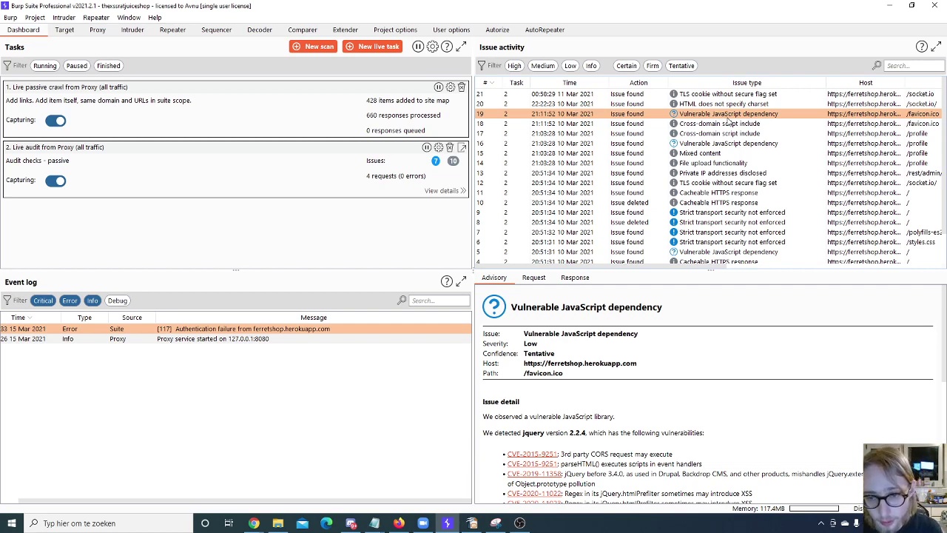
scroll(709, 183, down, 1)
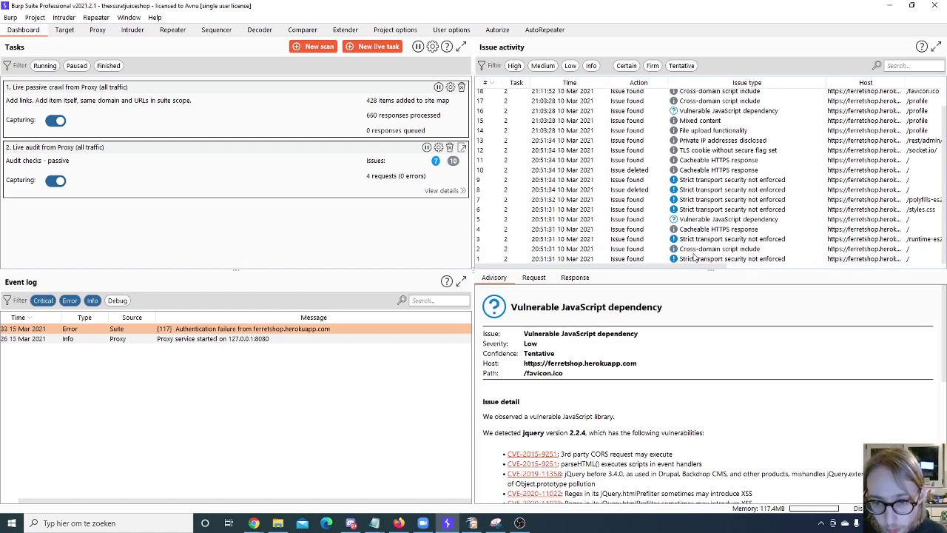
drag(696, 257, 671, 77)
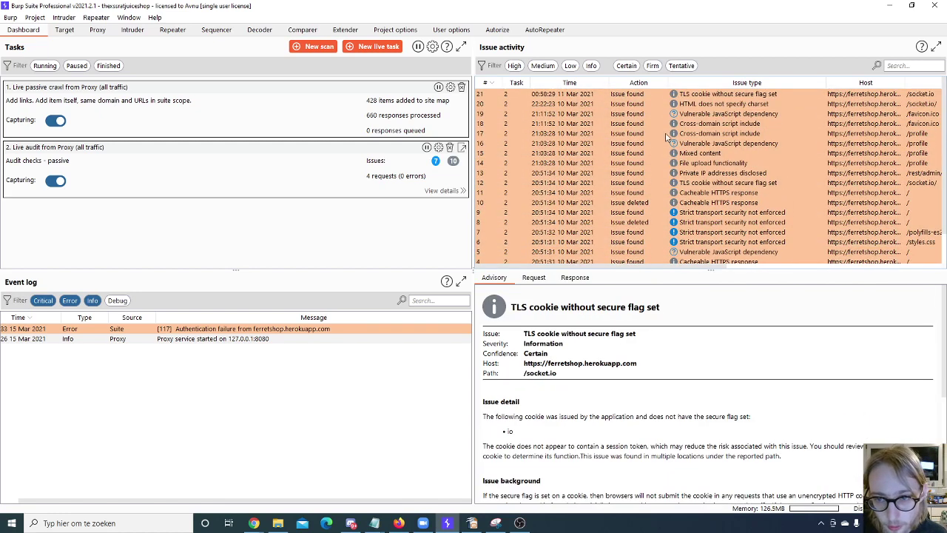
Step: Filter Issue activity to High severity only and go to the Target site map
click(514, 65)
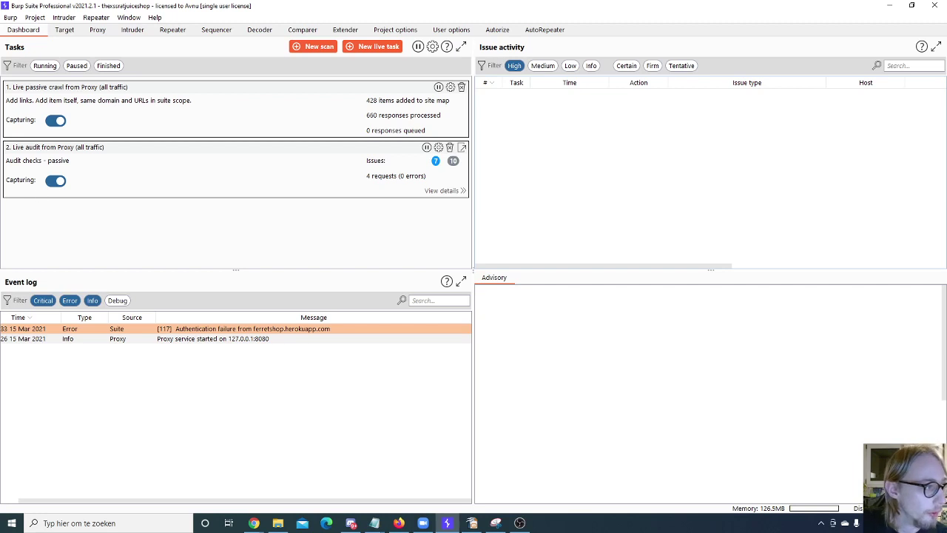
click(254, 524)
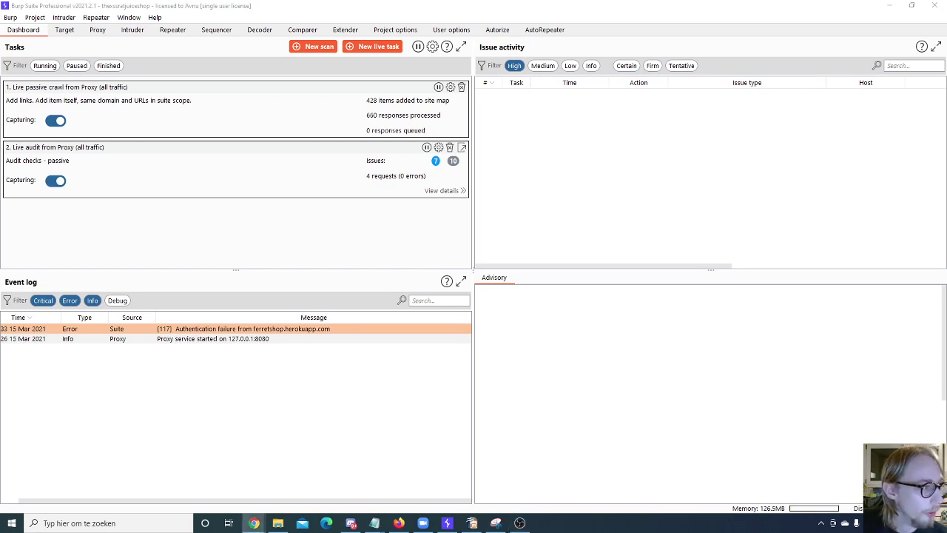
click(65, 29)
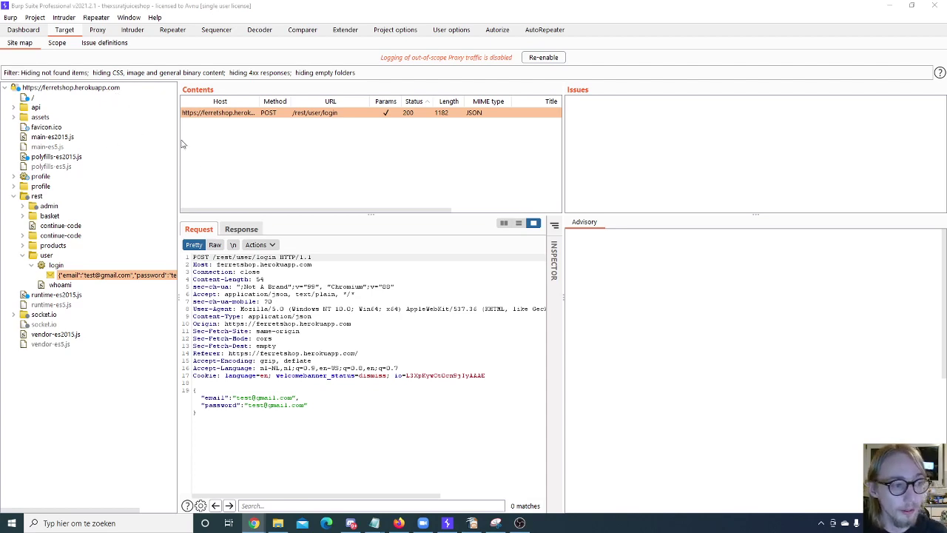
click(34, 33)
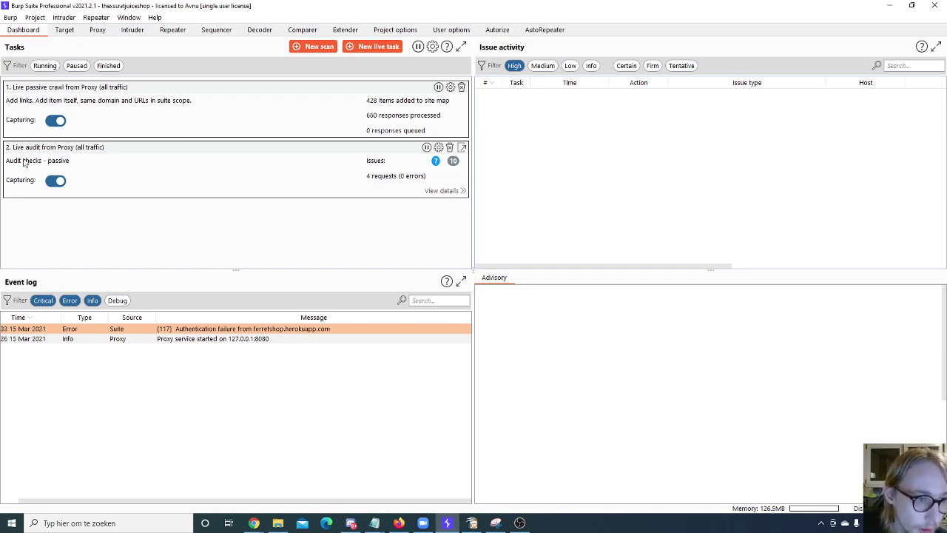
click(62, 31)
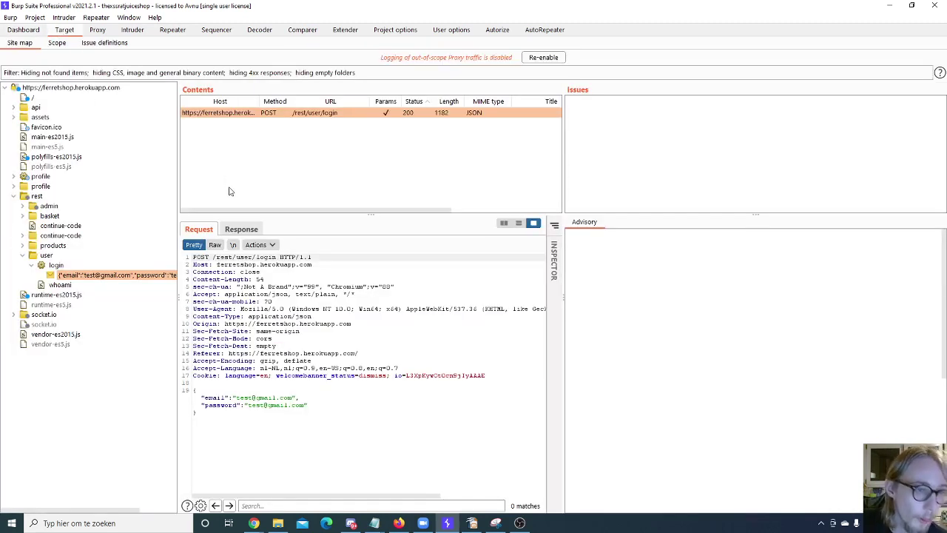
click(97, 29)
key(Down)
key(Down)
key(Down)
key(Down)
key(Down)
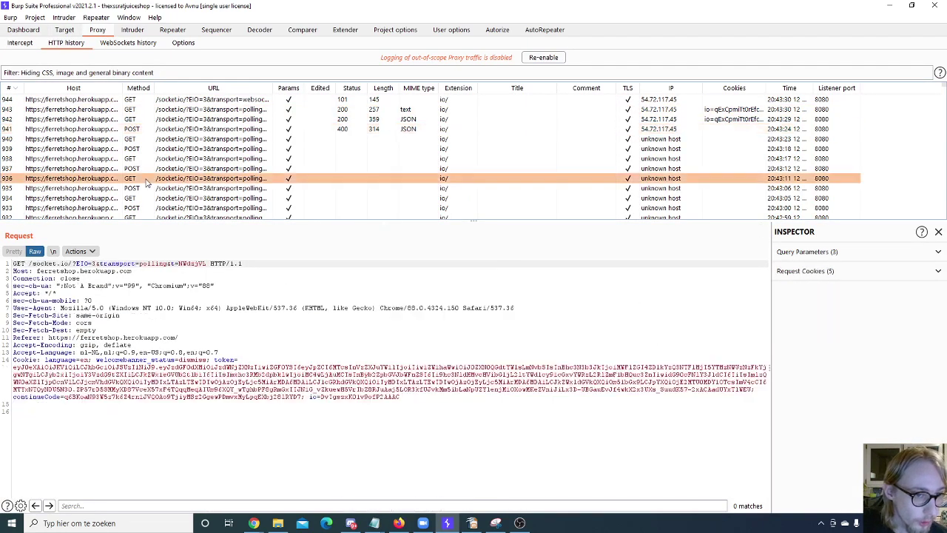
key(Up)
key(Up)
key(Up)
key(Up)
key(Up)
click(65, 30)
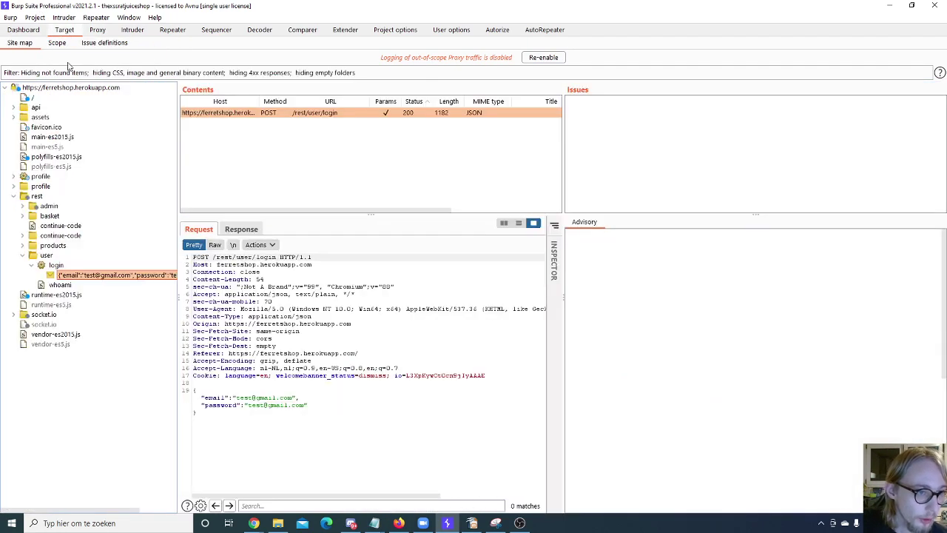
click(29, 30)
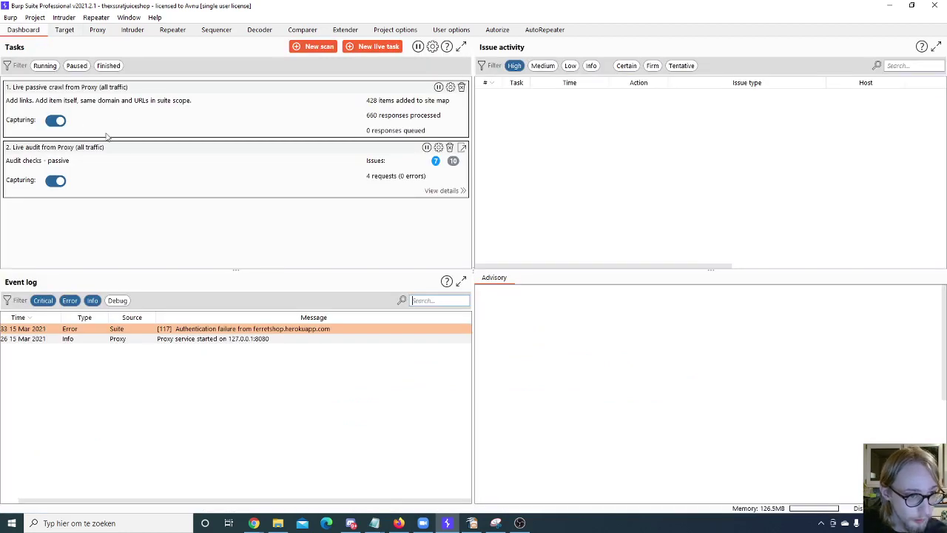
click(56, 120)
click(54, 180)
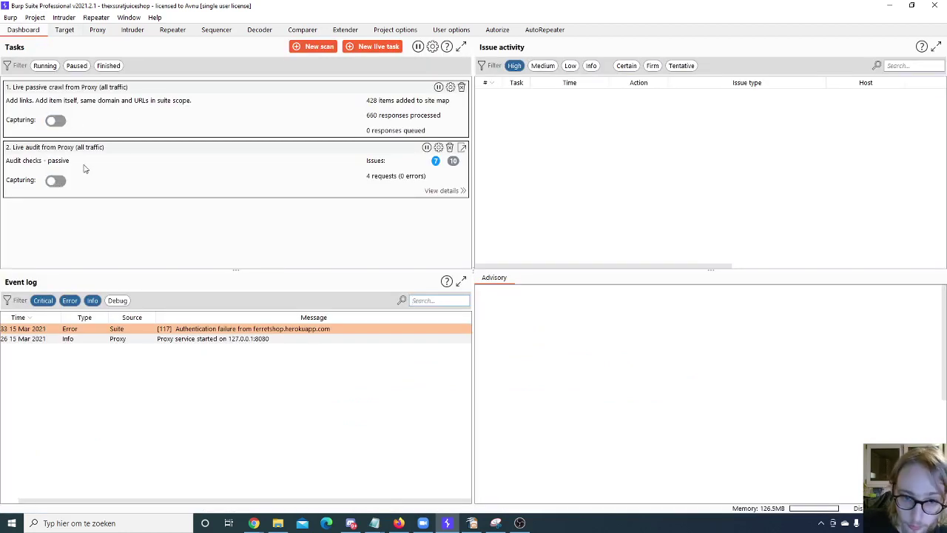
click(60, 122)
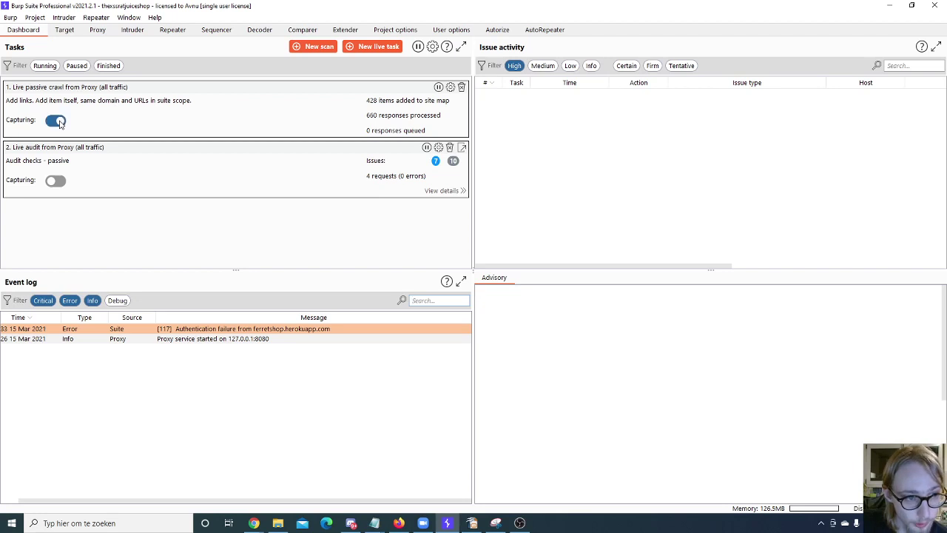
click(61, 181)
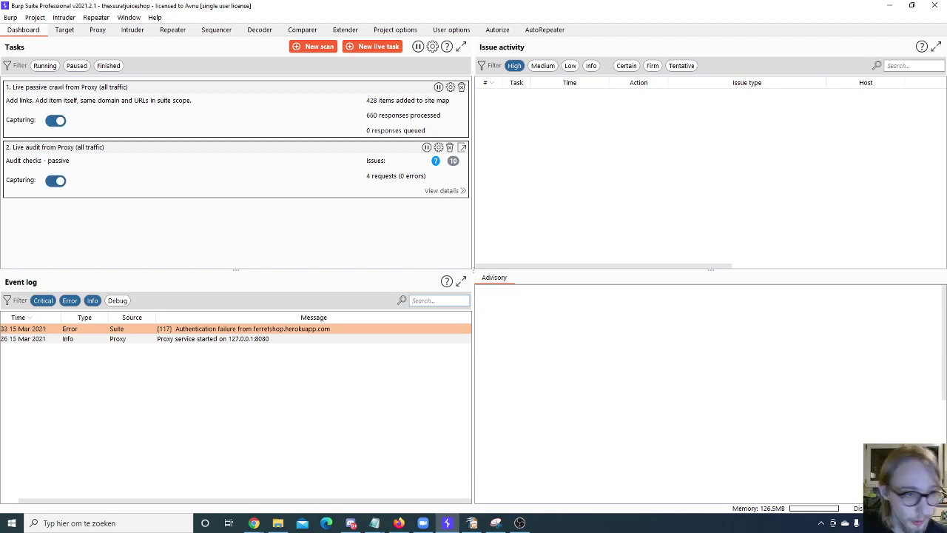
click(65, 30)
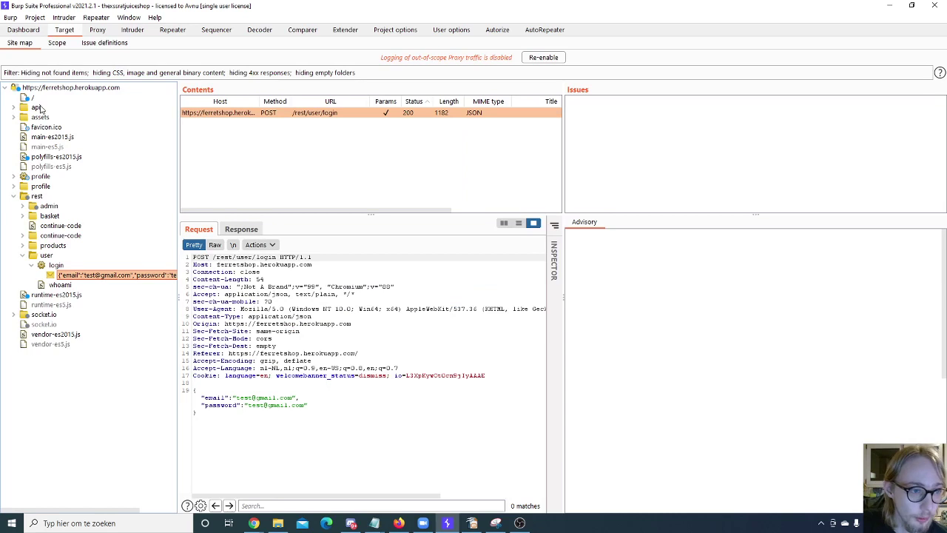
Step: Go to Target > Site map and open its filter settings panel
click(57, 42)
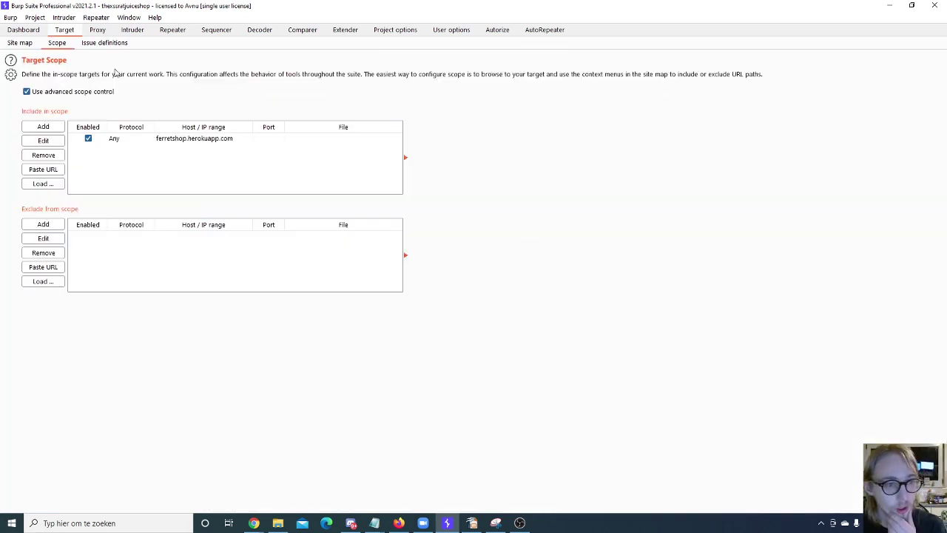
click(24, 30)
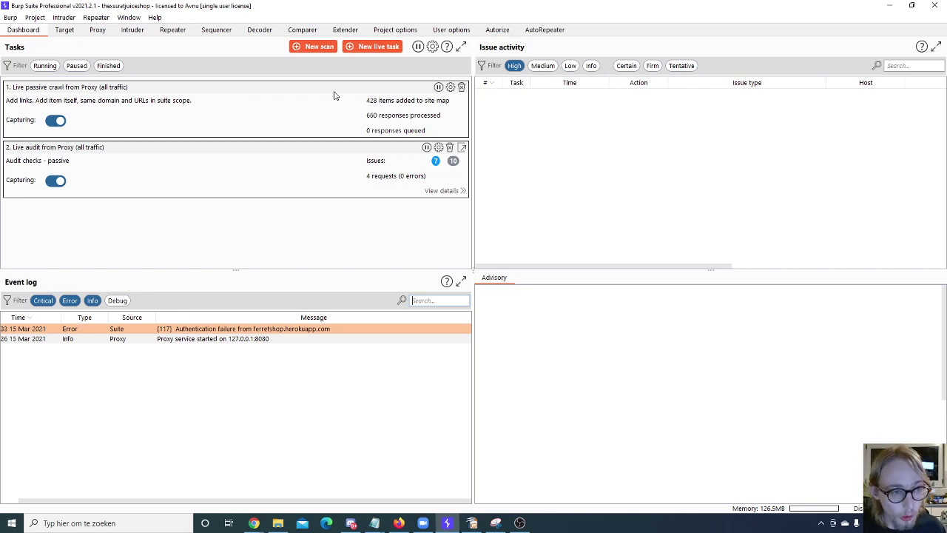
click(62, 31)
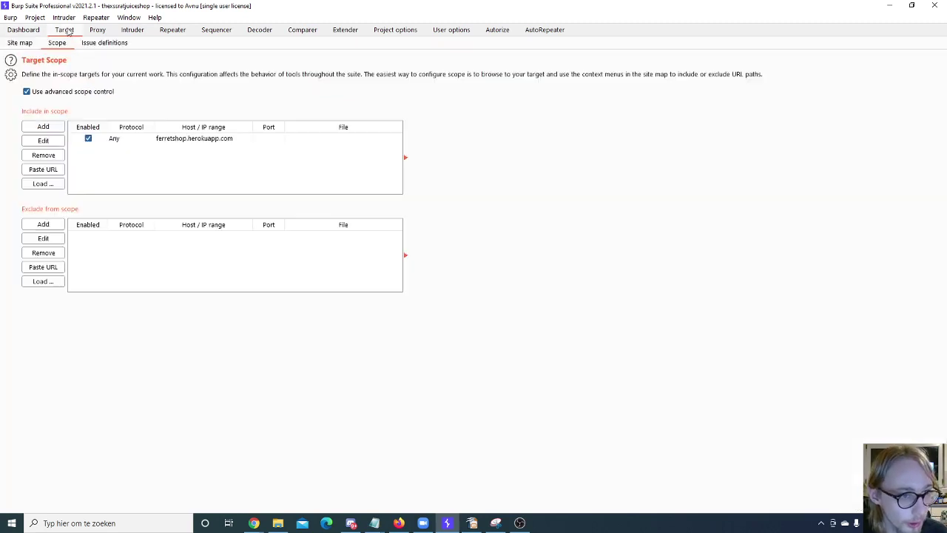
click(30, 45)
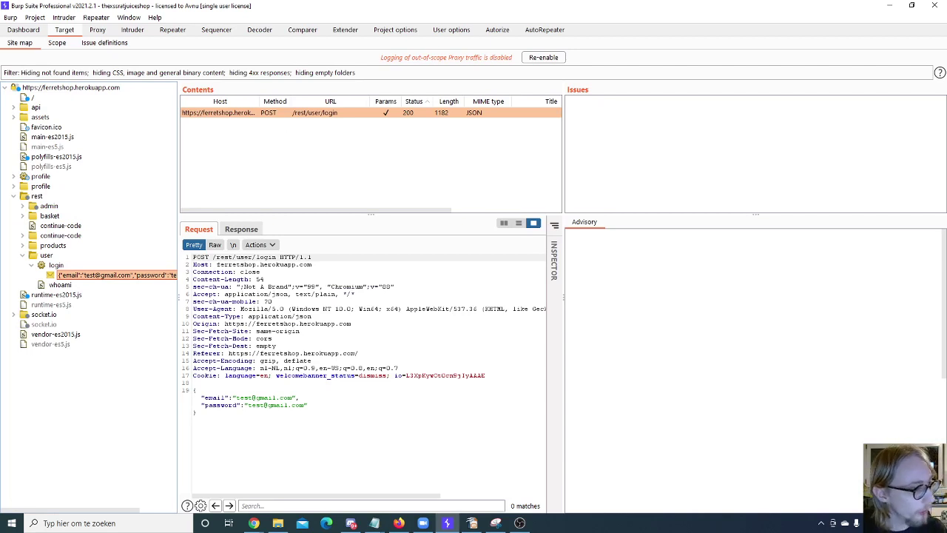
click(90, 74)
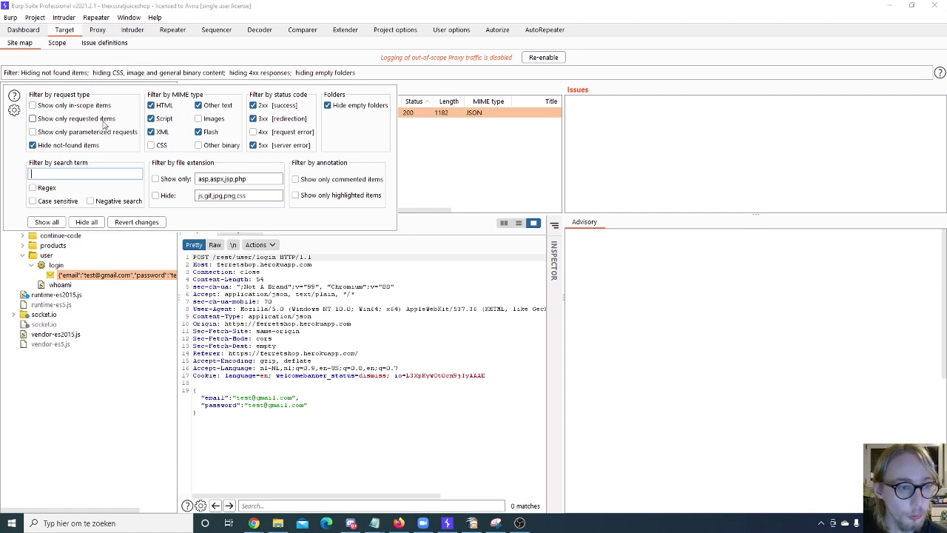
Step: Show only parameterized requests with every MIME type, including CSS, images and binary, included
click(103, 134)
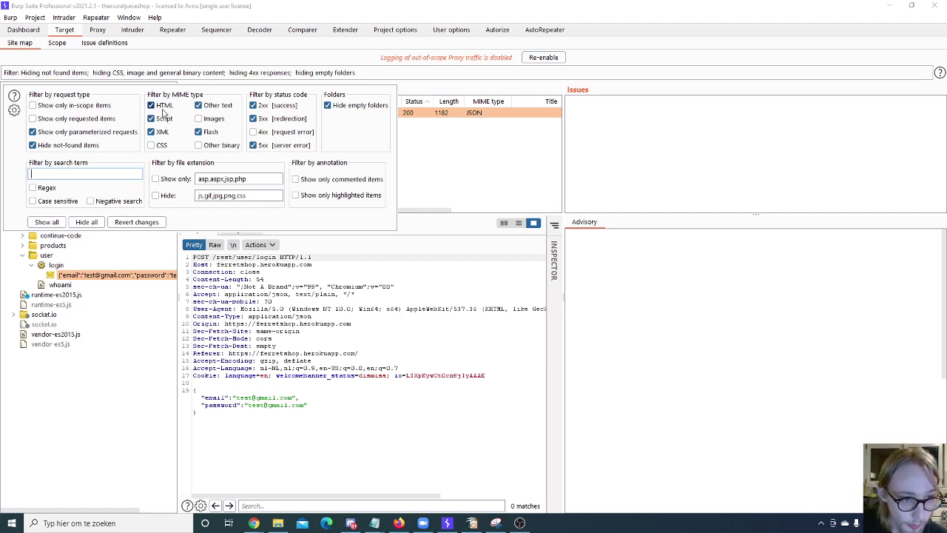
click(163, 106)
click(160, 132)
click(198, 105)
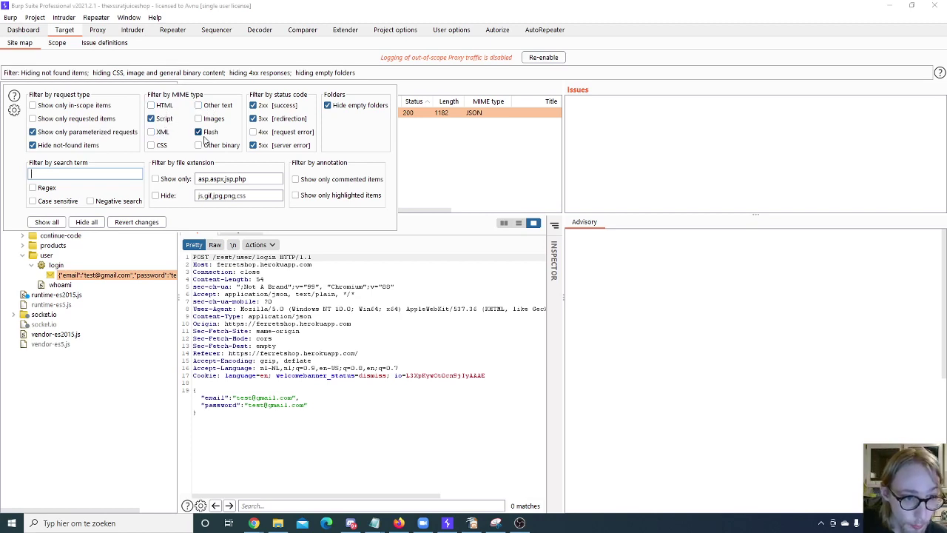
click(199, 131)
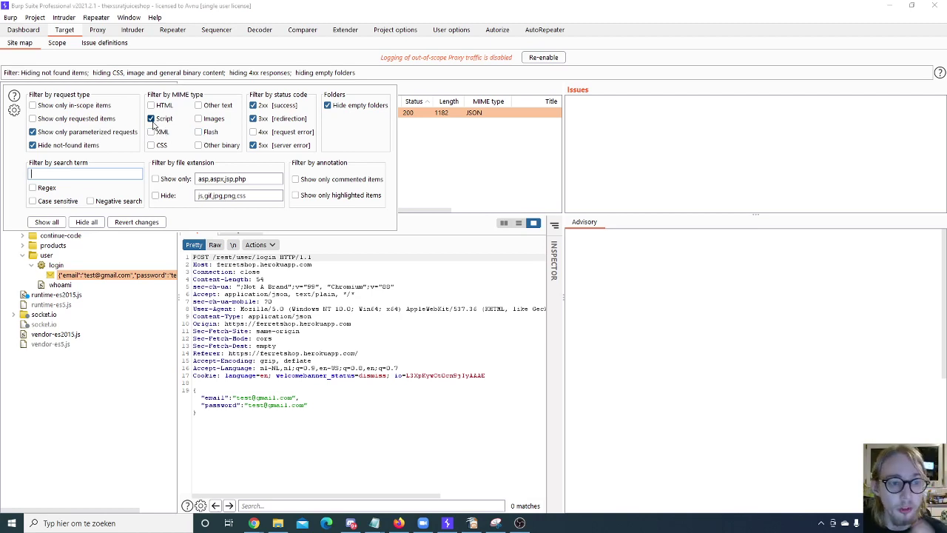
click(152, 119)
click(151, 106)
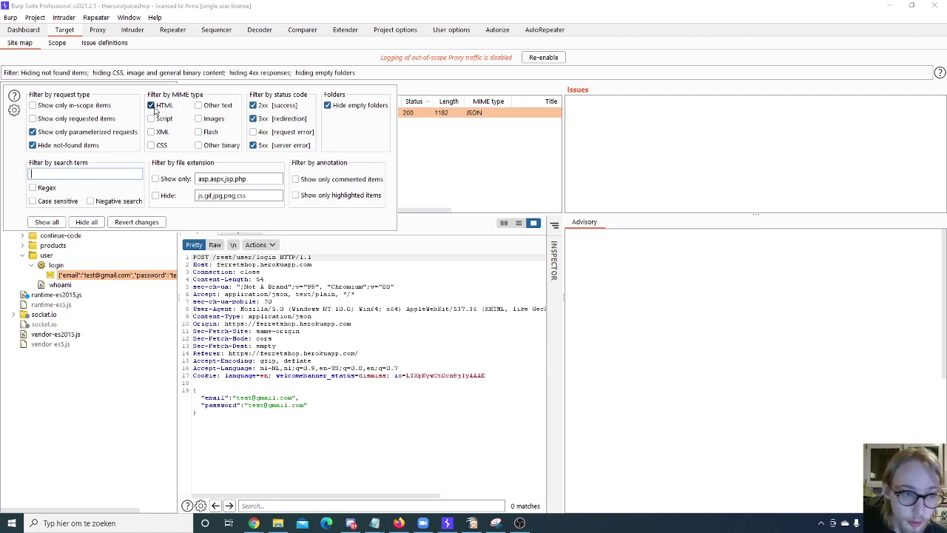
click(166, 133)
click(166, 120)
click(166, 145)
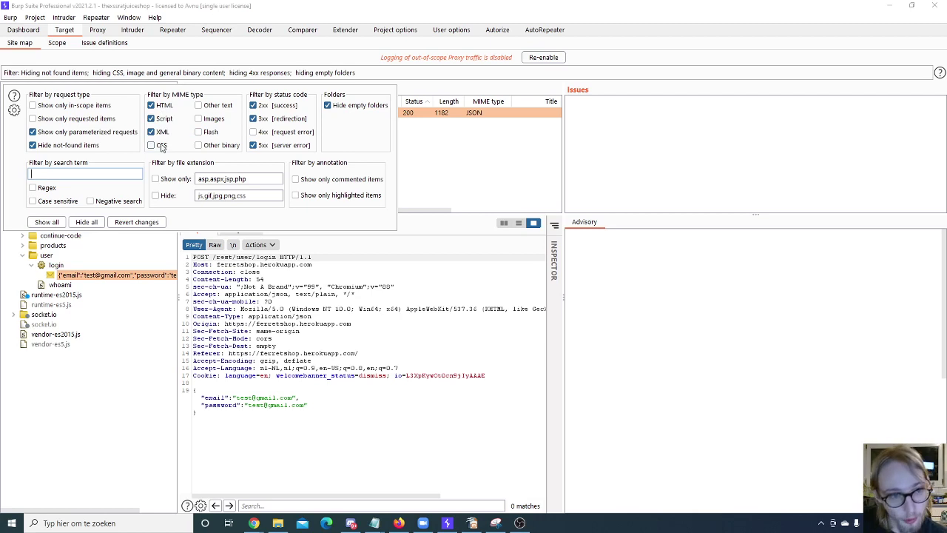
click(215, 106)
click(215, 119)
click(214, 132)
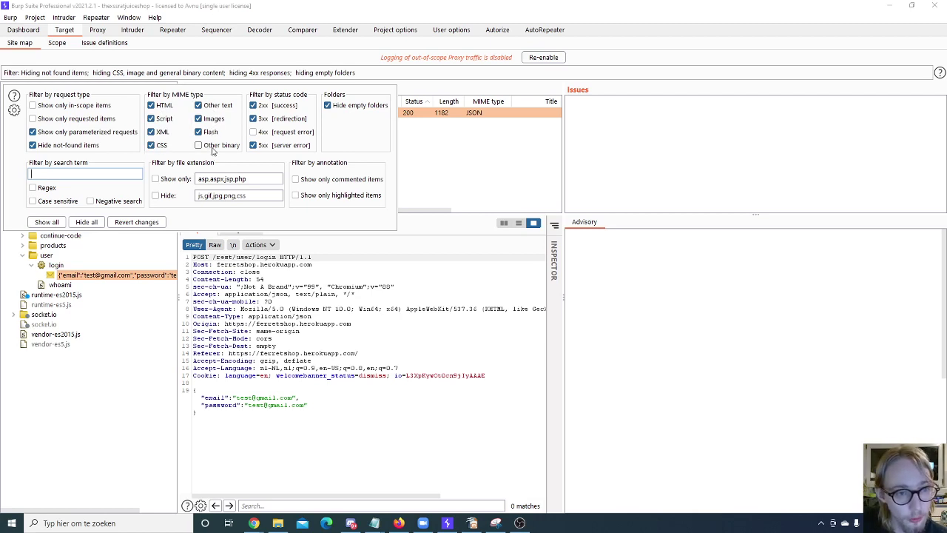
click(214, 148)
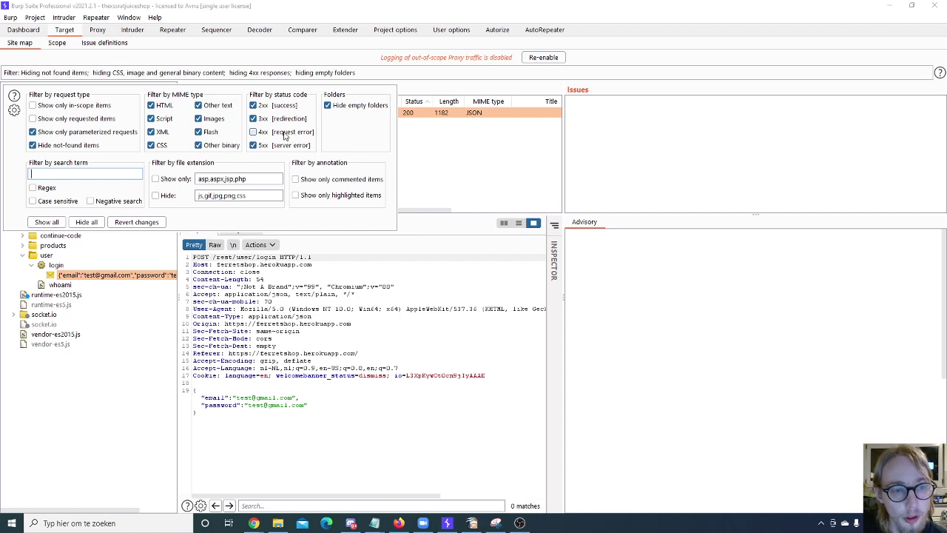
Step: Keep 4xx responses and empty folders hidden in the site map filter
click(278, 133)
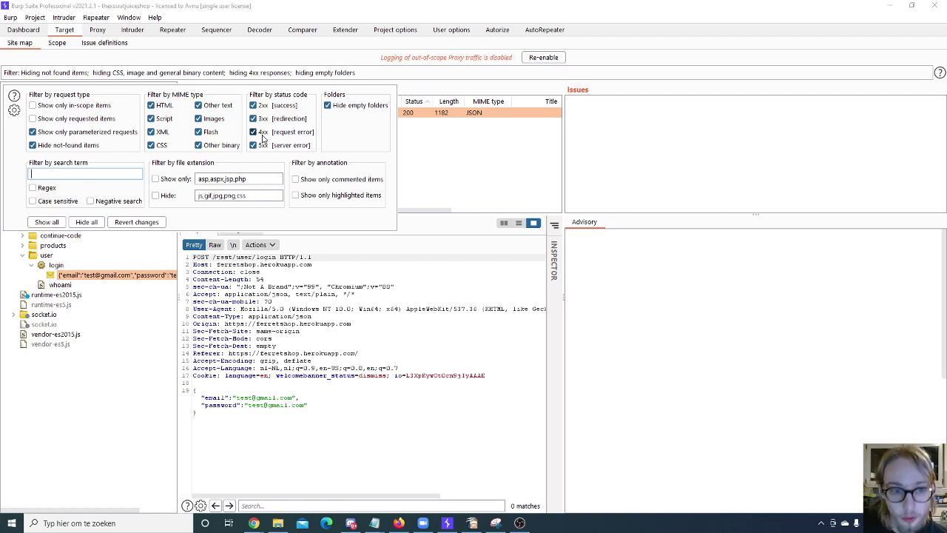
click(253, 131)
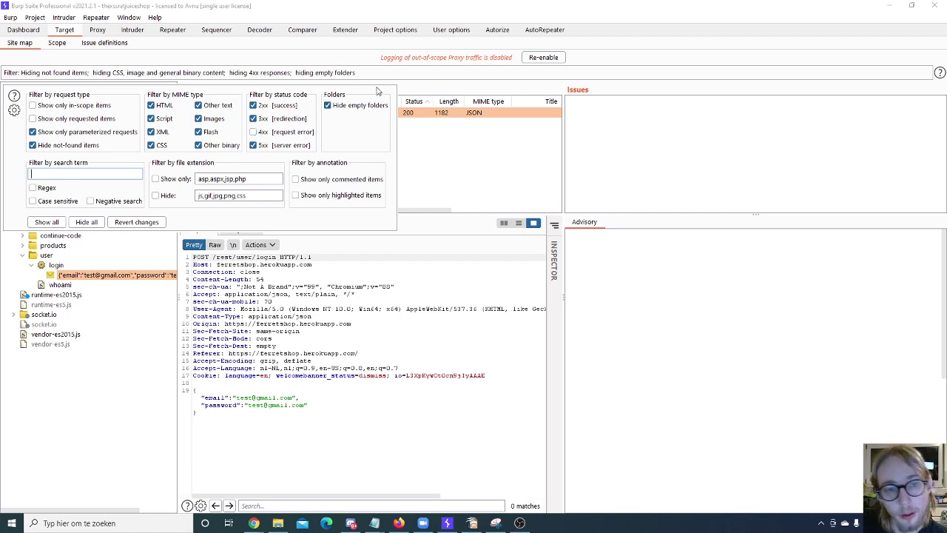
click(344, 108)
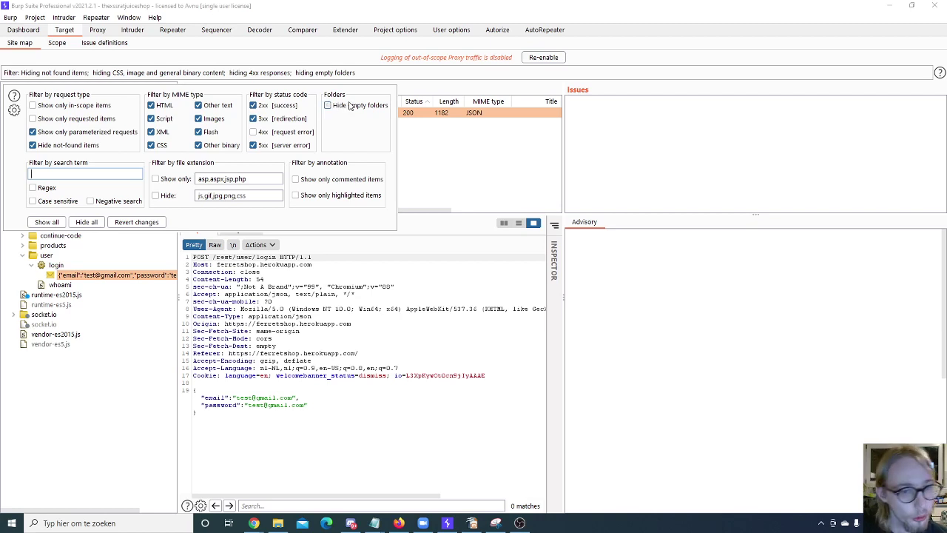
click(342, 108)
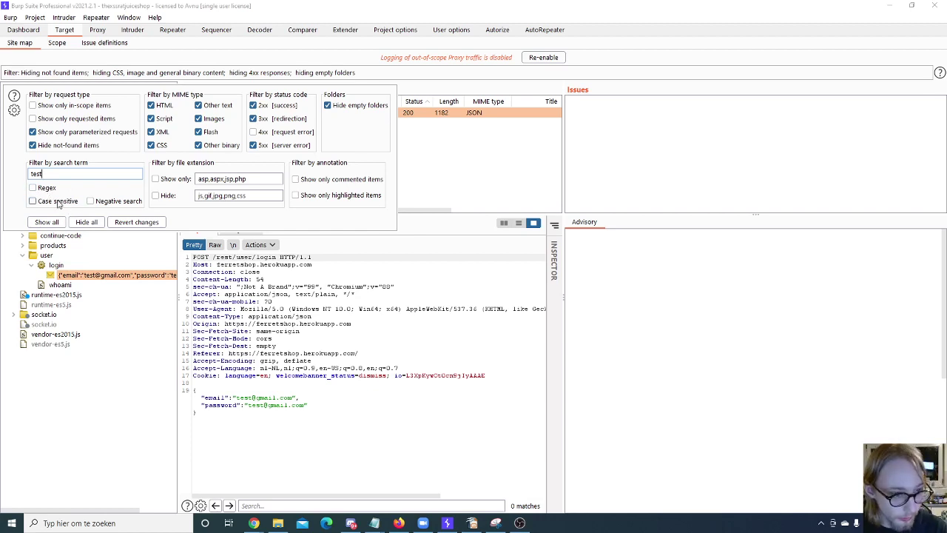
Step: Enable negative search for the term test and try the file-extension show/hide options
click(108, 202)
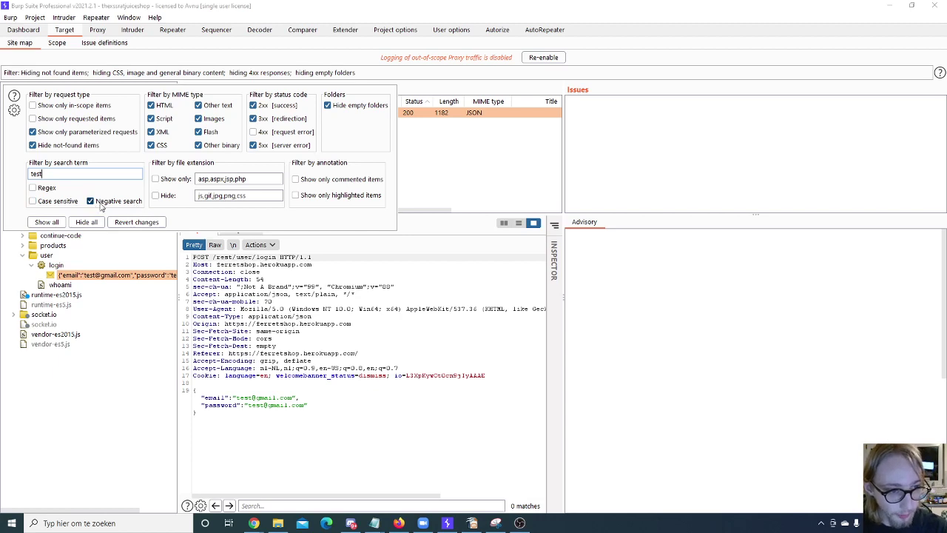
double_click(61, 172)
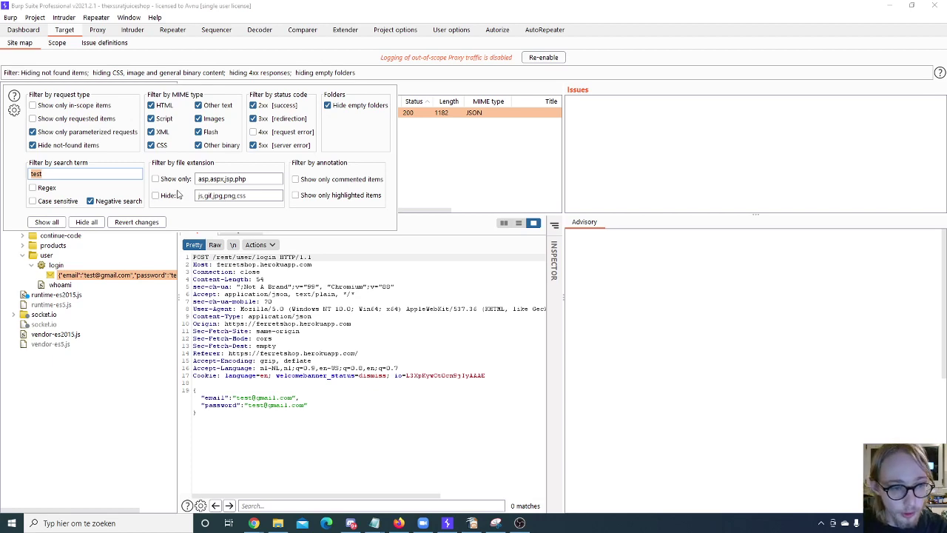
click(165, 183)
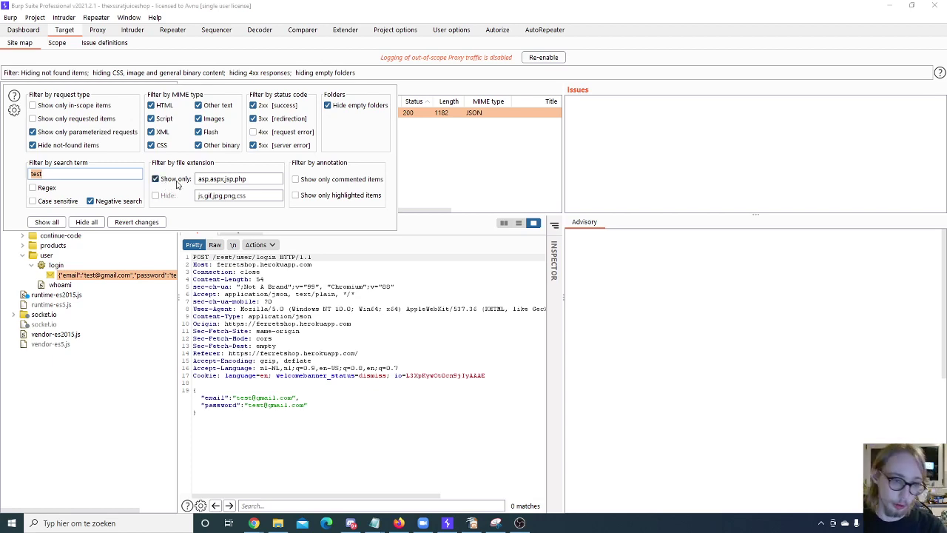
click(165, 180)
click(166, 195)
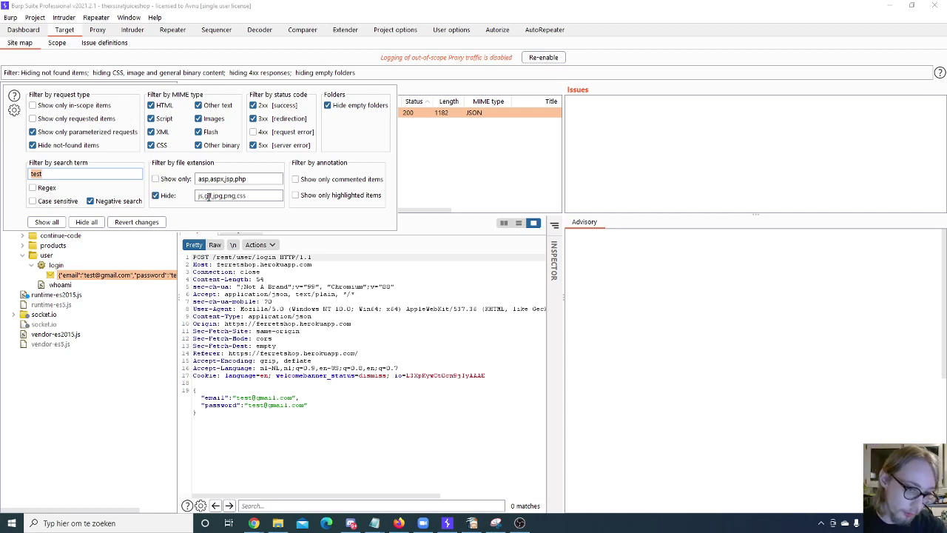
click(156, 179)
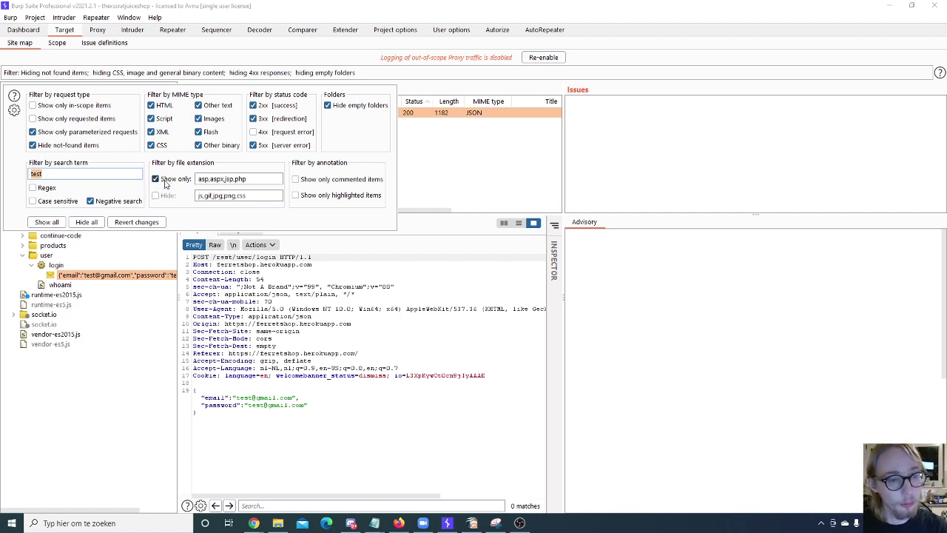
Step: Enter js as the extension list, leave extension filtering off, and apply the filter
click(244, 178)
key(ctrl+a)
text(js)
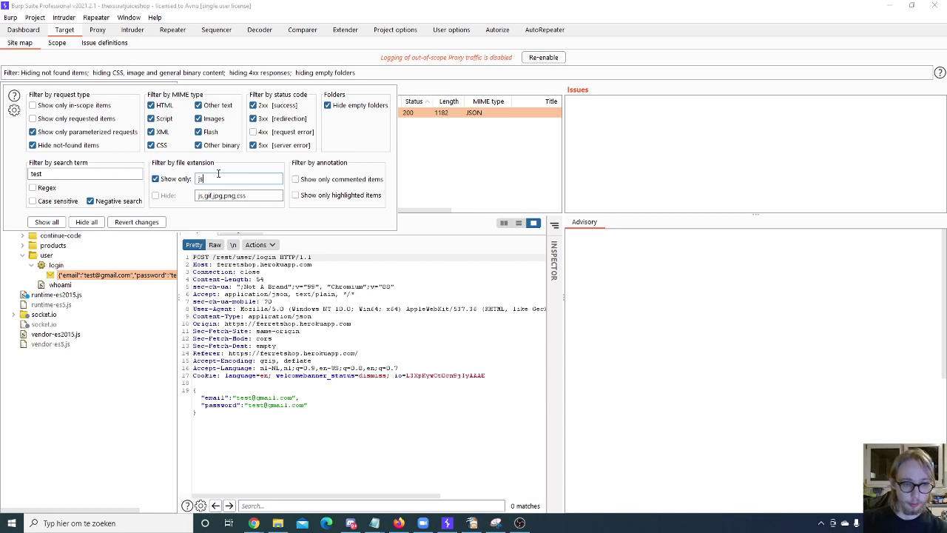
click(170, 179)
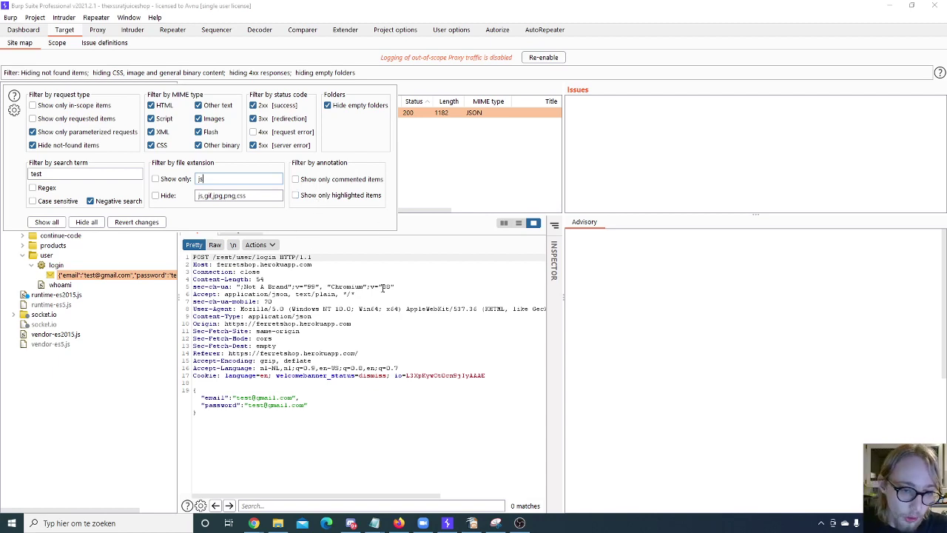
click(241, 251)
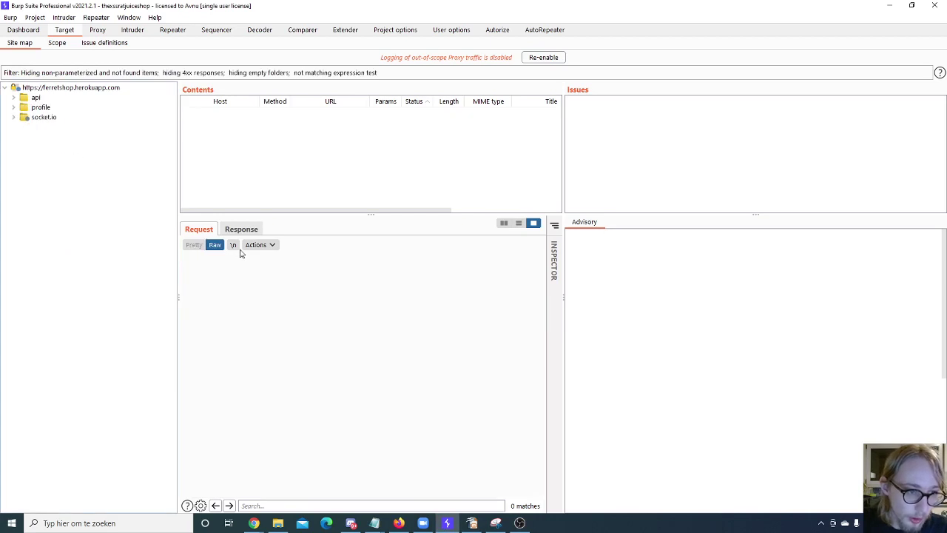
Step: Clear the search term test, then select the ferretshop.herokuapp.com root and open a request's context menu
click(57, 74)
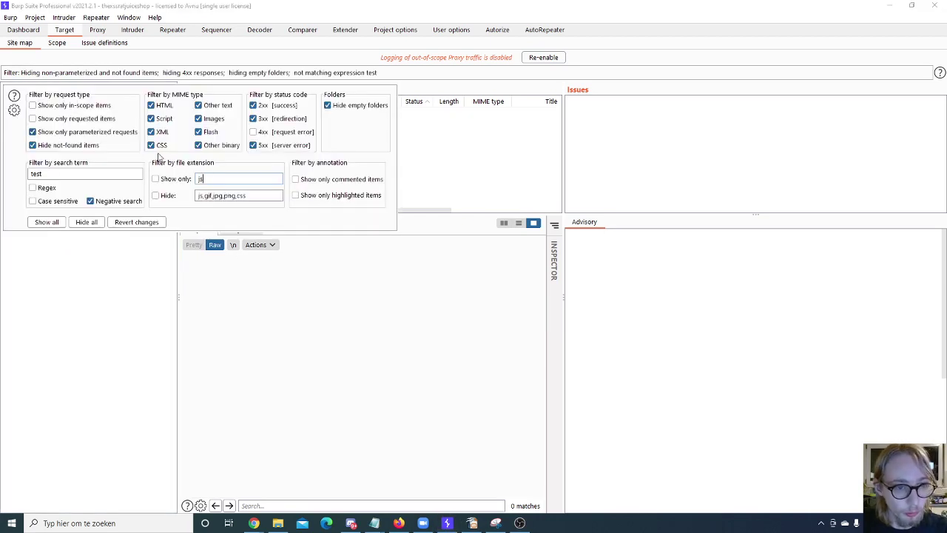
double_click(97, 173)
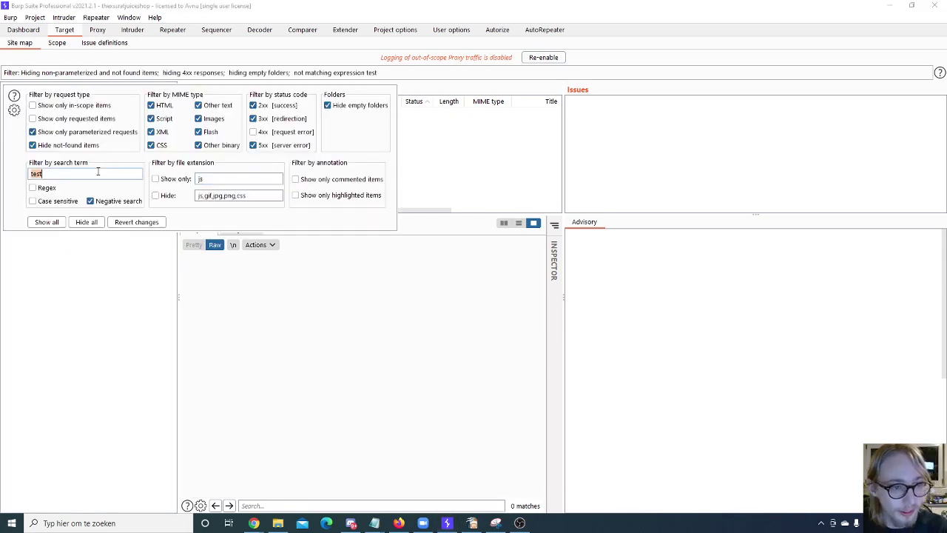
key(BackSpace)
click(93, 288)
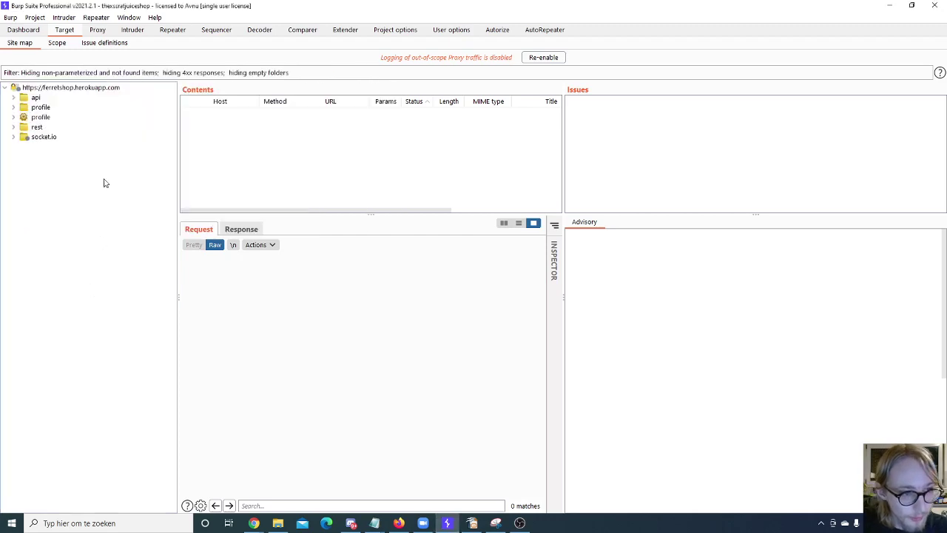
click(44, 88)
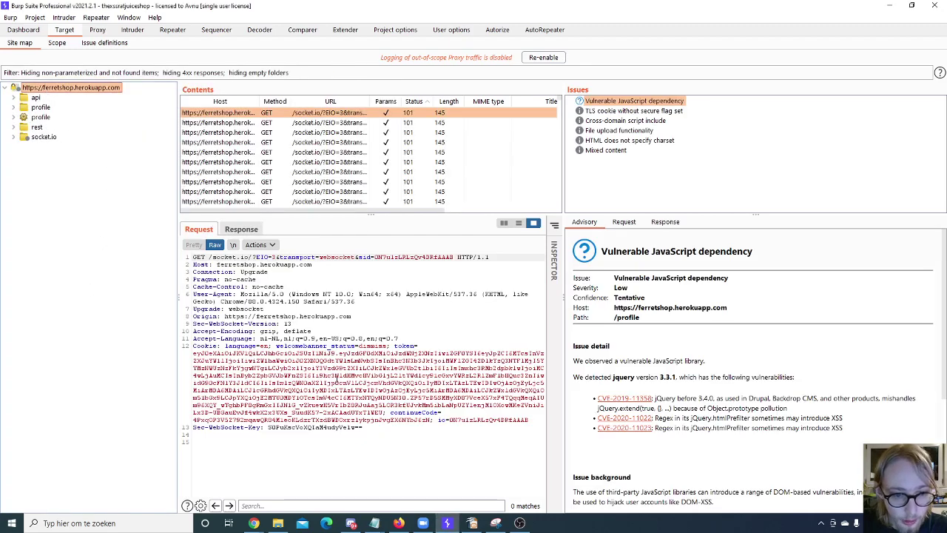
right_click(334, 377)
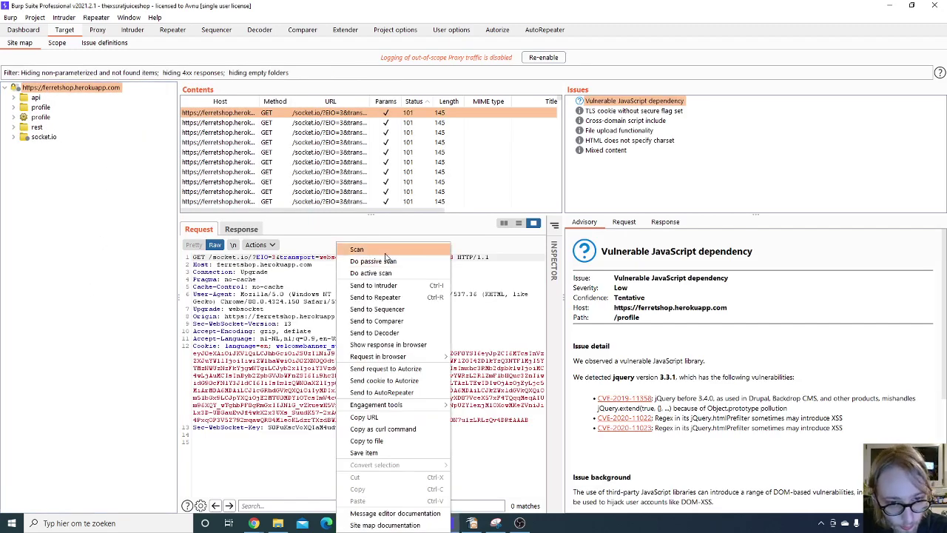
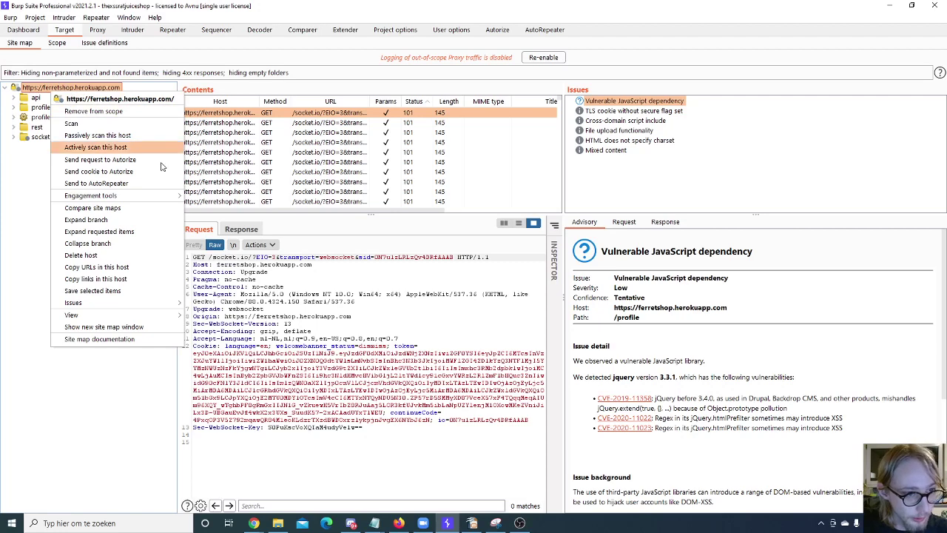
click(35, 97)
right_click(36, 98)
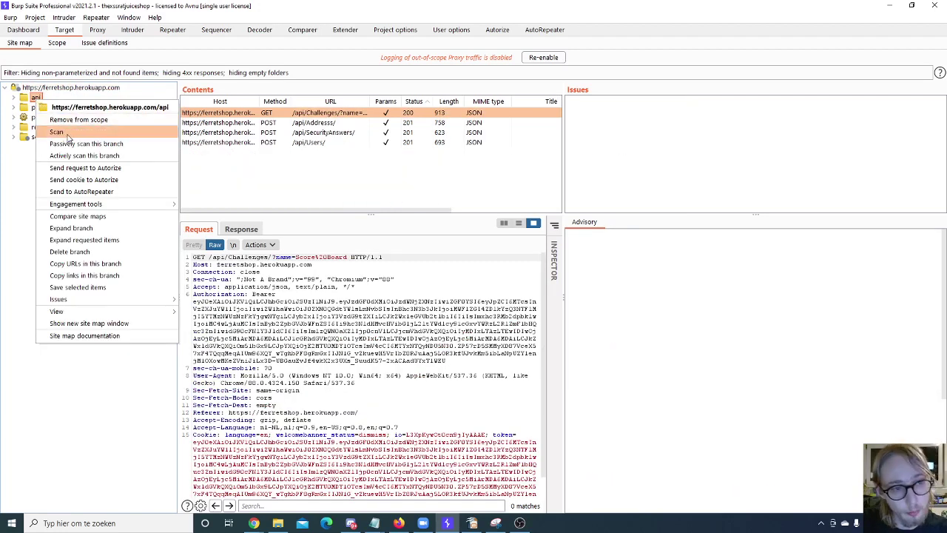
click(58, 131)
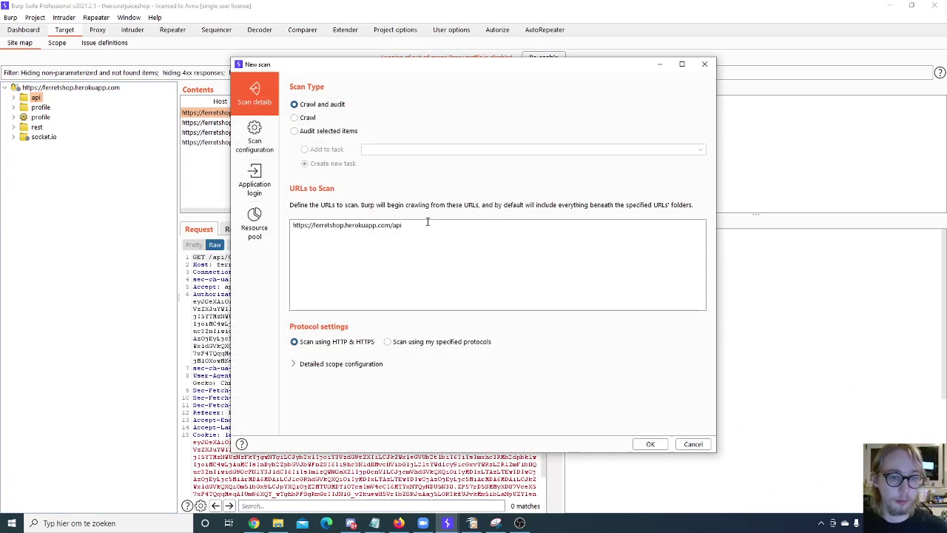
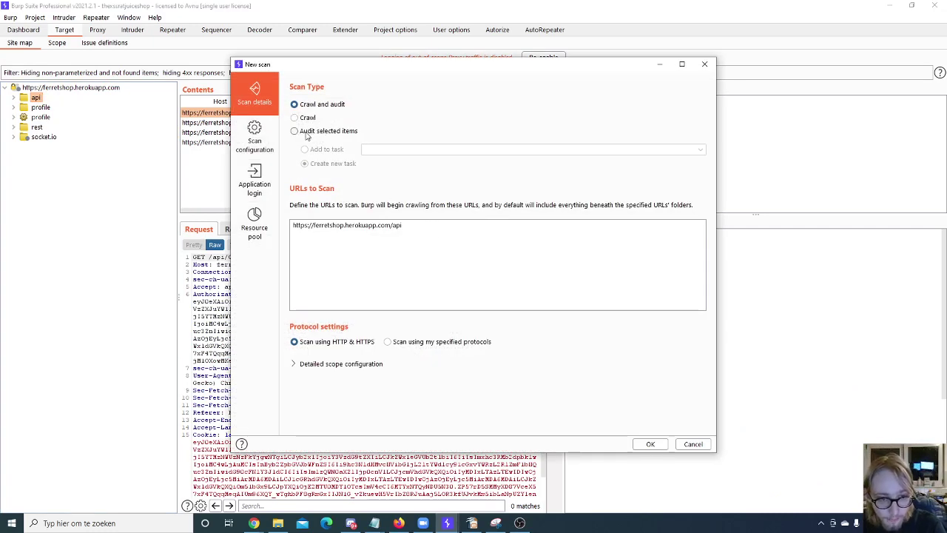
Step: Set the scan type to 'Audit selected items' so only the eight listed /api endpoints are scanned
click(295, 131)
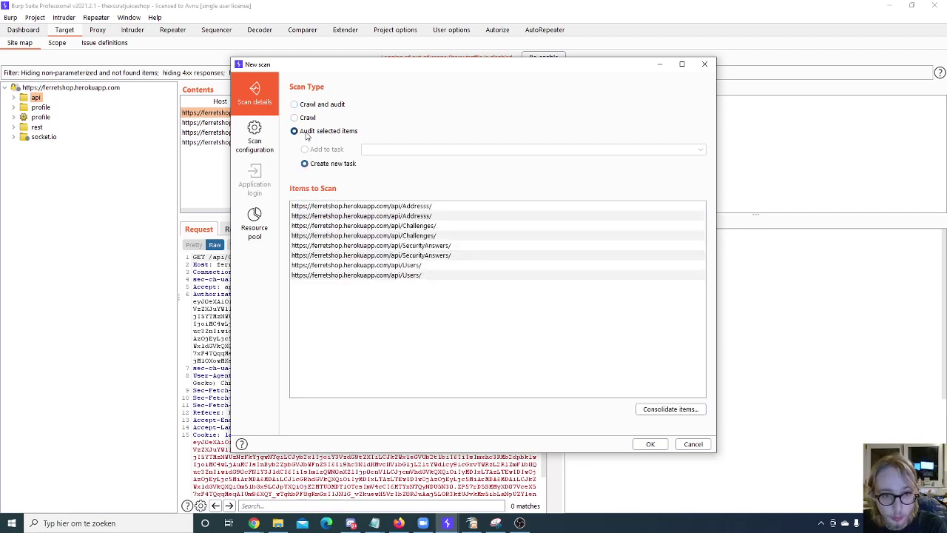
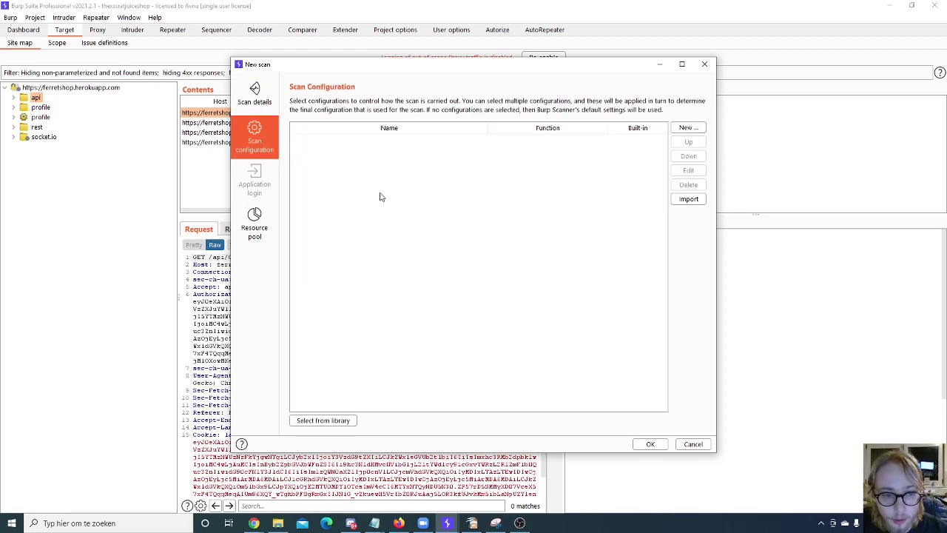
Step: View the scan's Resource pool settings, then dismiss the New scan dialog without scanning
click(257, 222)
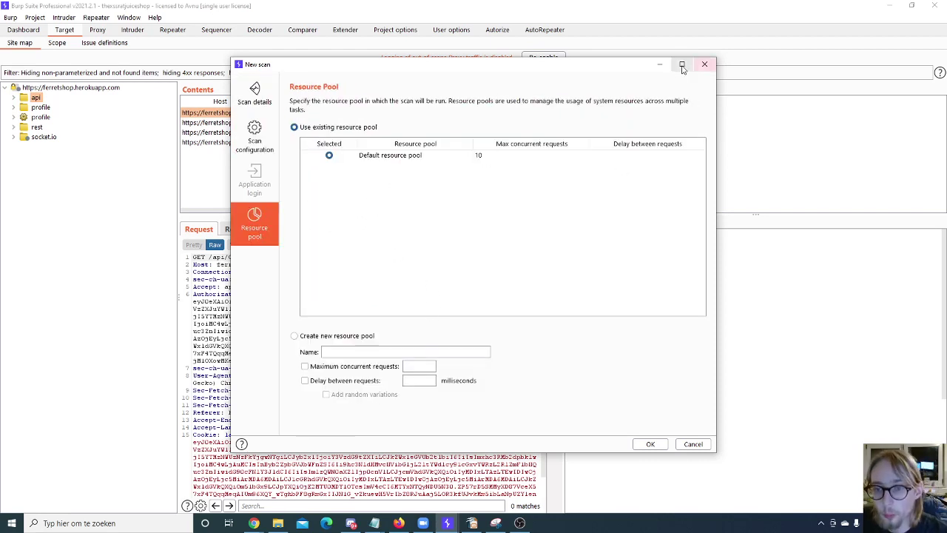
click(705, 63)
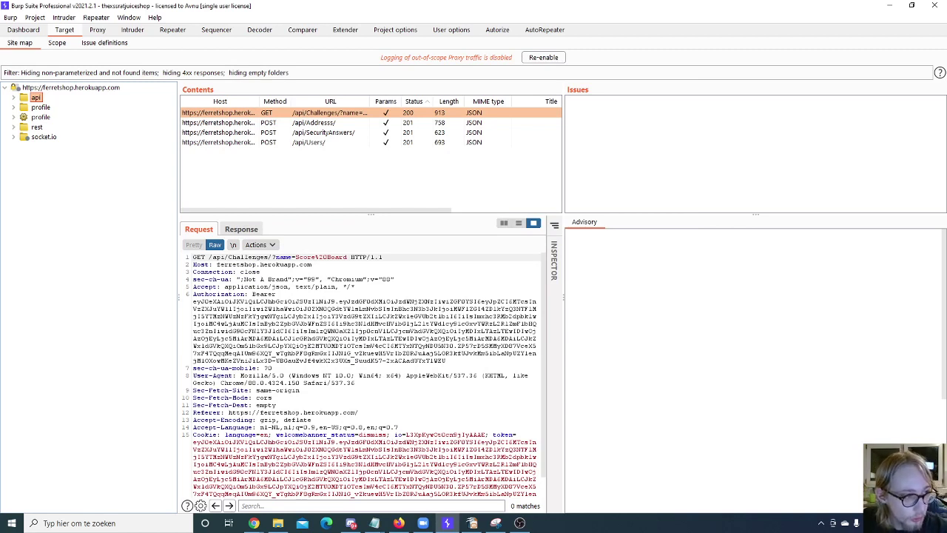
Step: On Target > Scope, toggle 'Use advanced scope control' off and back on twice
click(62, 43)
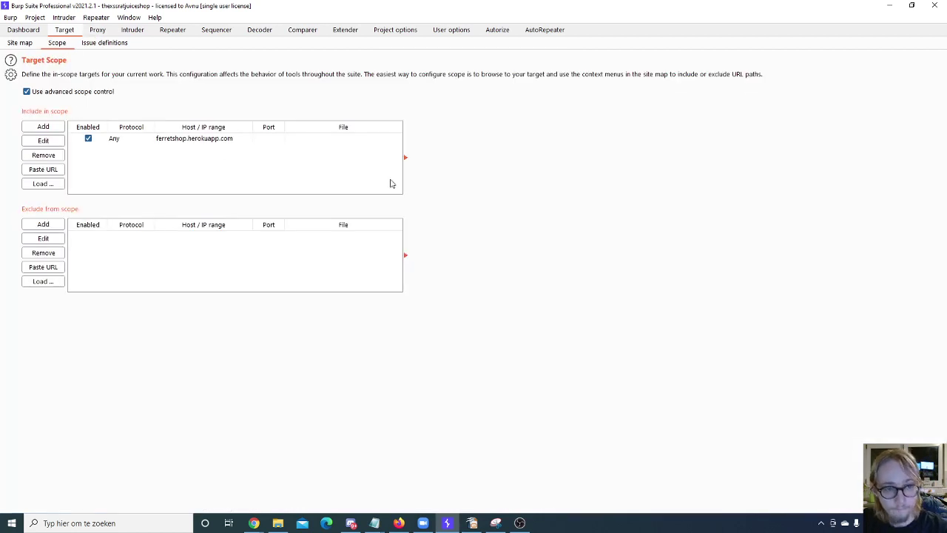
click(42, 94)
click(42, 94)
click(101, 93)
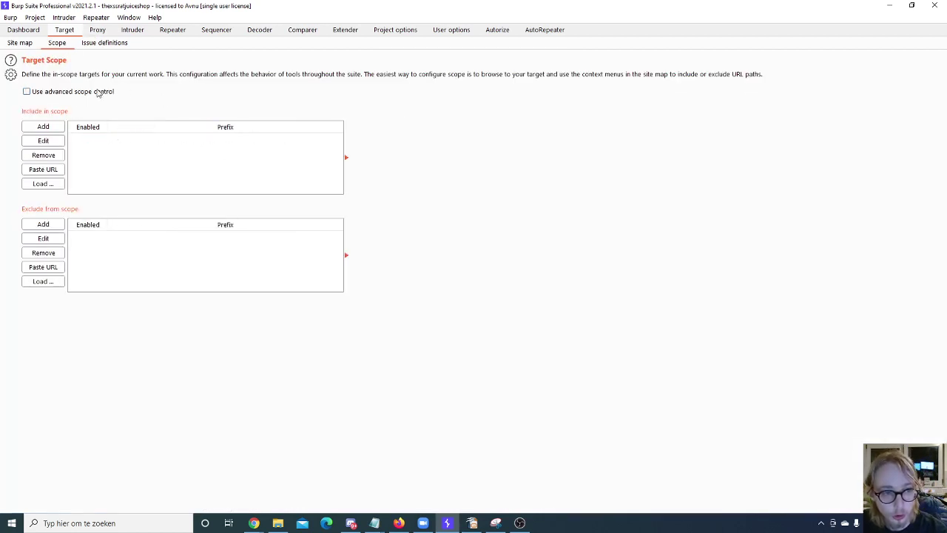
click(101, 92)
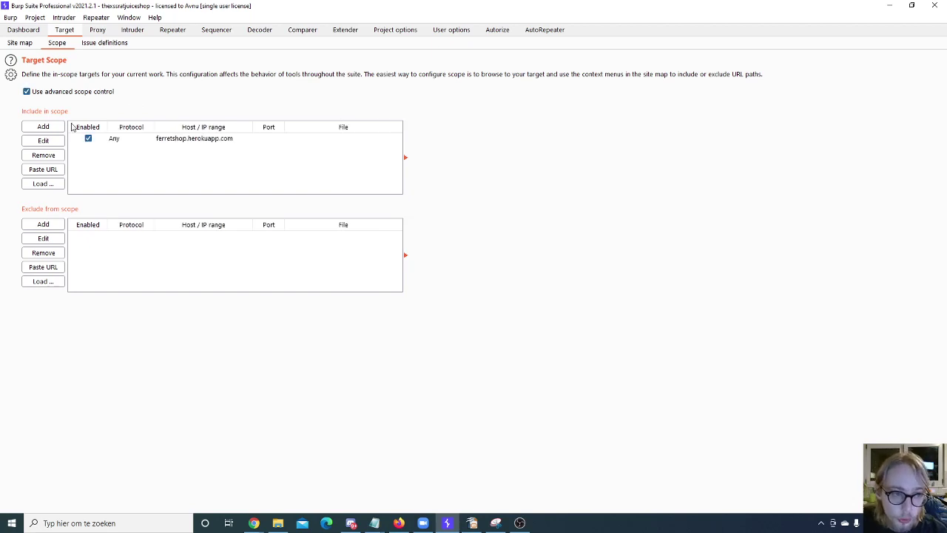
Step: Start adding a host/IP range to scope, cancel it, and select the ferretshop.herokuapp.com entry
click(43, 126)
click(466, 252)
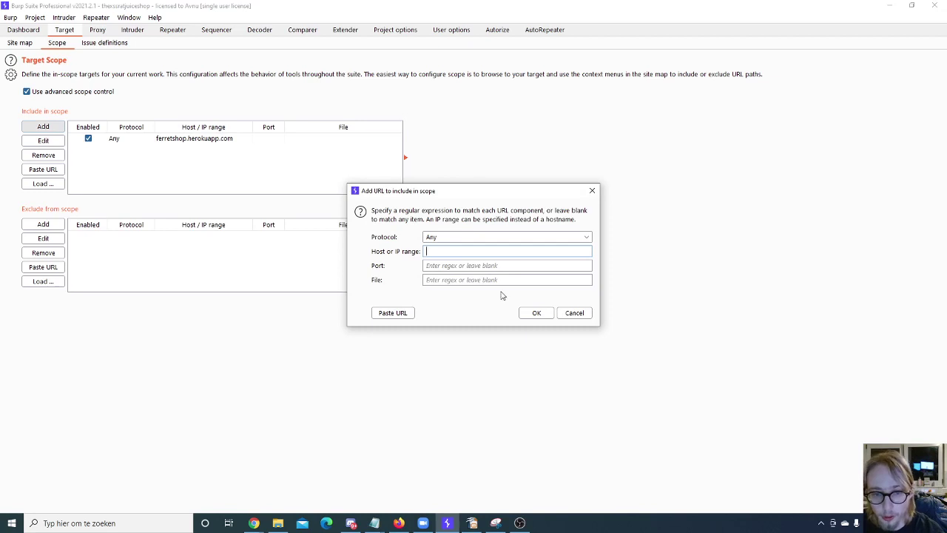
click(574, 312)
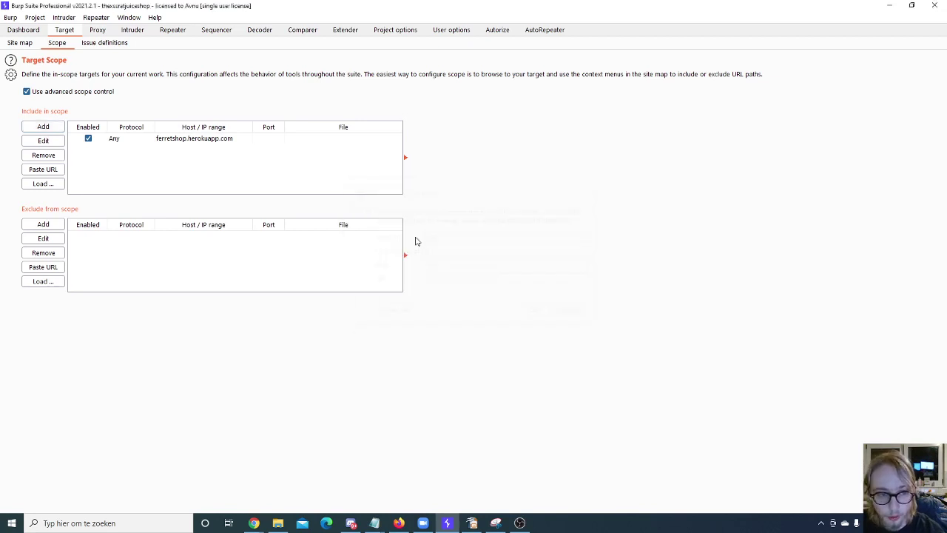
click(164, 137)
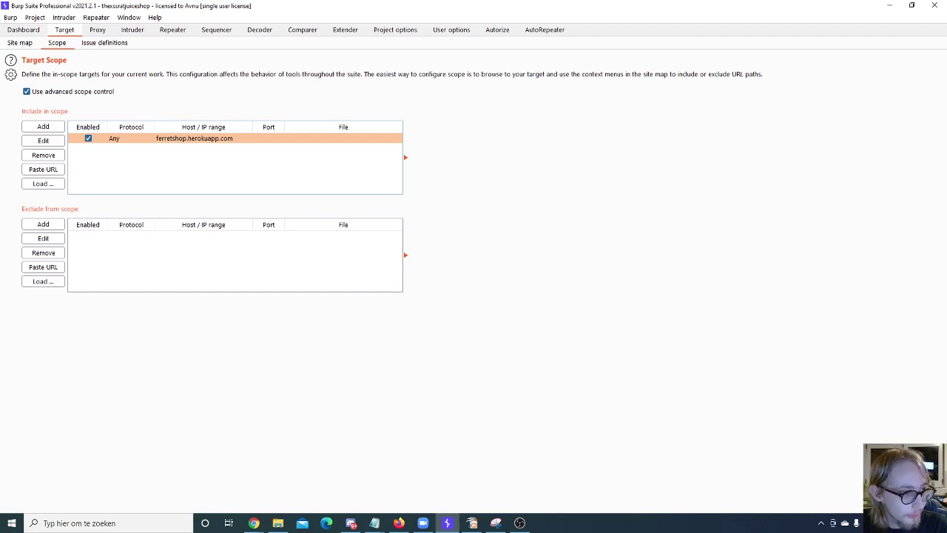
Step: Browse issue definitions such as HTTP PUT method enabled and PHP code injection, then go to Proxy HTTP history
click(104, 42)
click(127, 202)
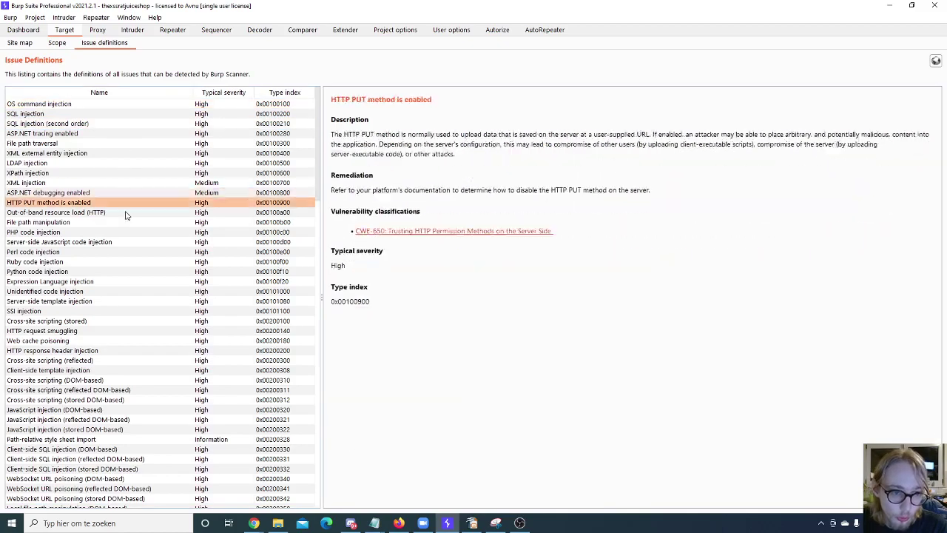
click(127, 232)
scroll(127, 232, down, 5)
scroll(127, 232, down, 20)
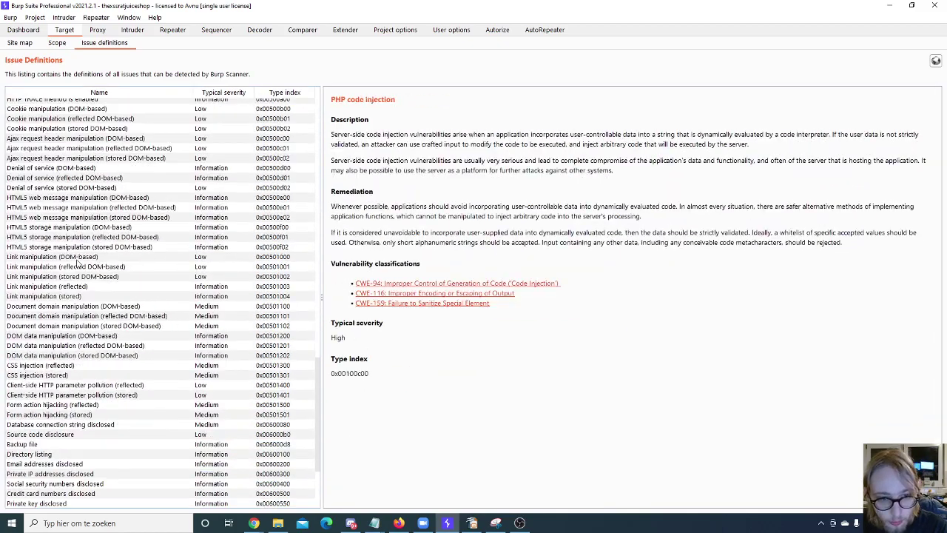
scroll(78, 264, up, 20)
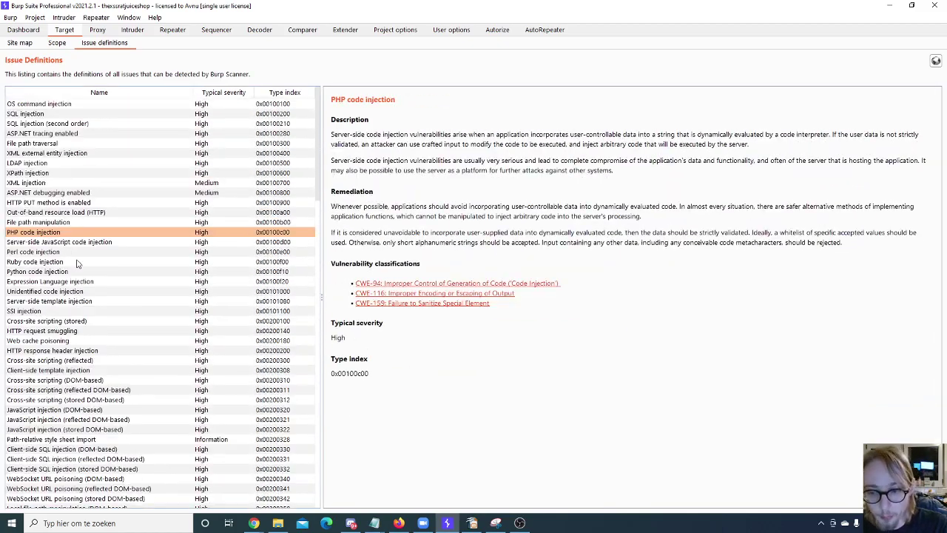
click(103, 31)
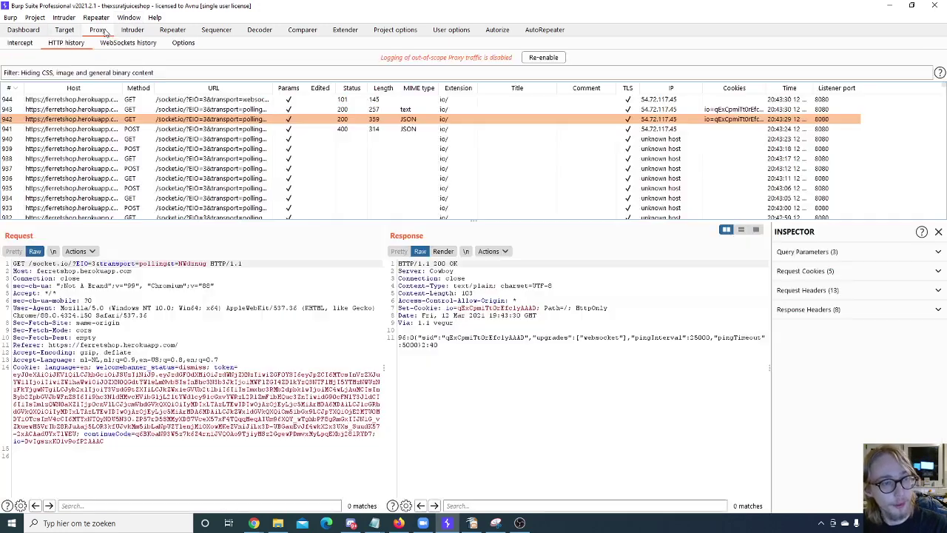
Step: Open the 'Hiding CSS, image and general binary content' filter panel above the HTTP history
click(253, 523)
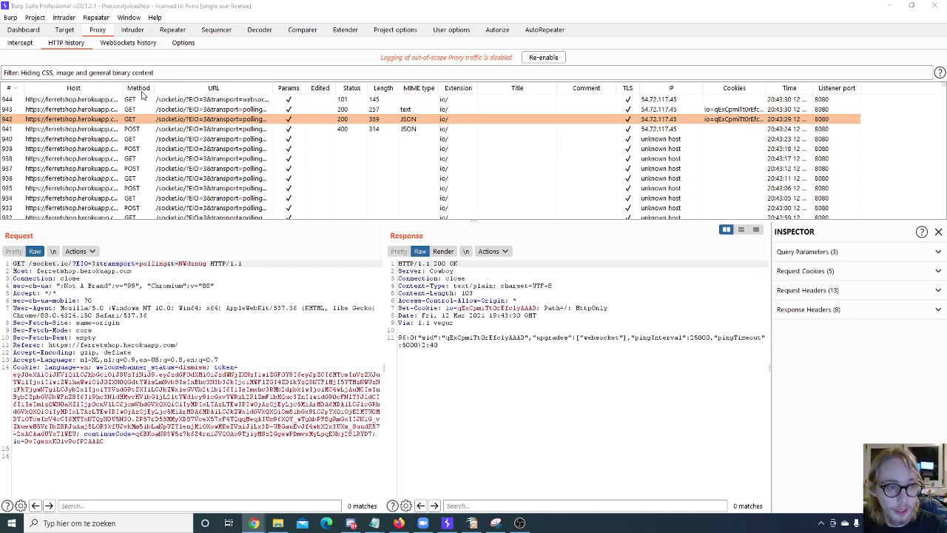
click(144, 74)
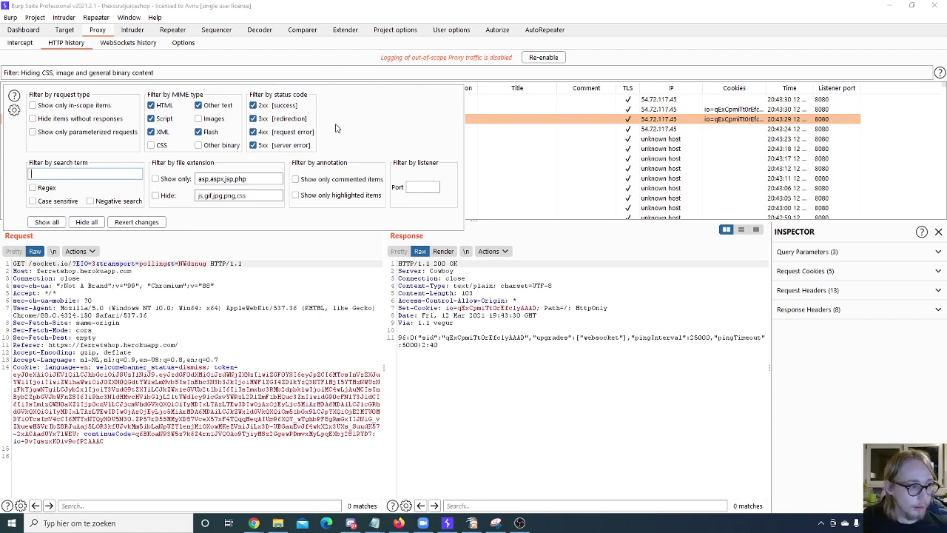
Step: Check the 127.0.0.1:8080 proxy listener in Proxy > Options
click(419, 185)
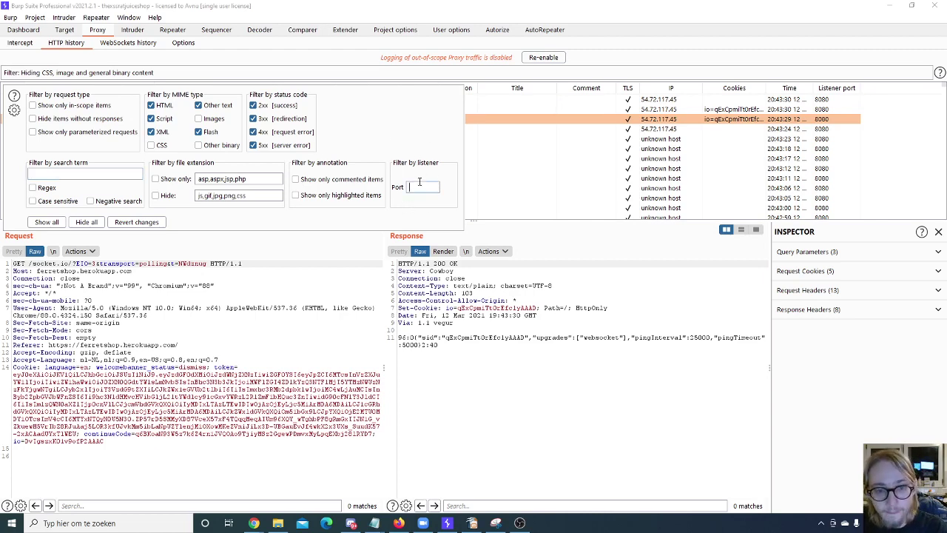
click(176, 46)
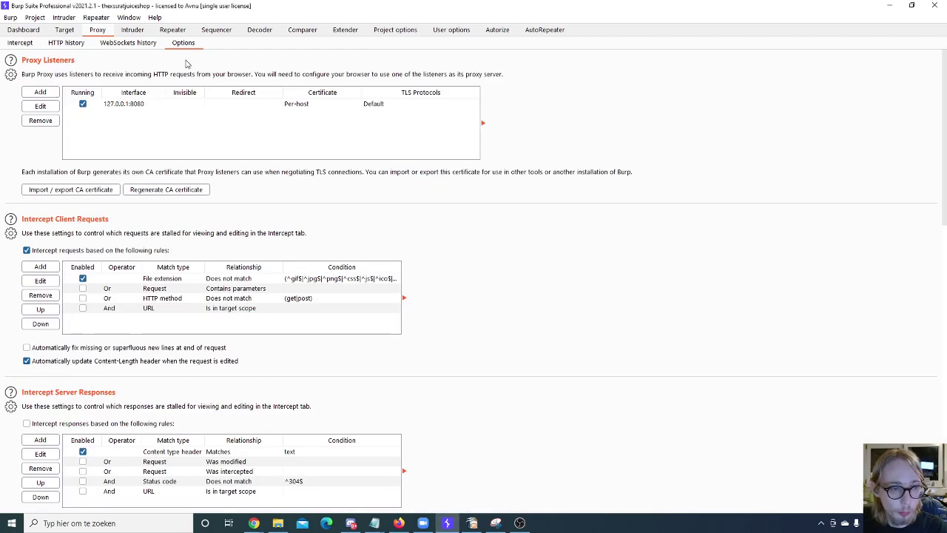
click(128, 105)
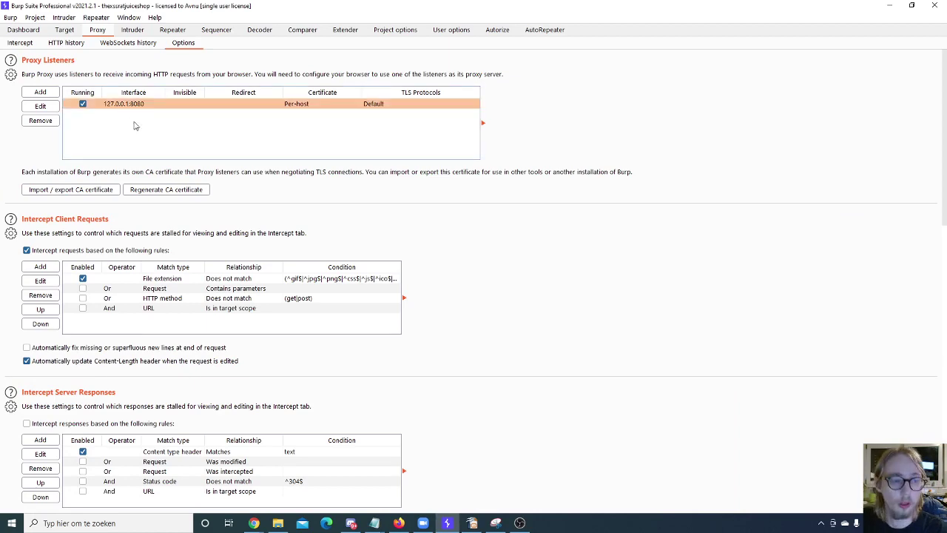
Step: Back in HTTP history, reopen the filter settings and dismiss them with Escape
click(67, 44)
click(116, 72)
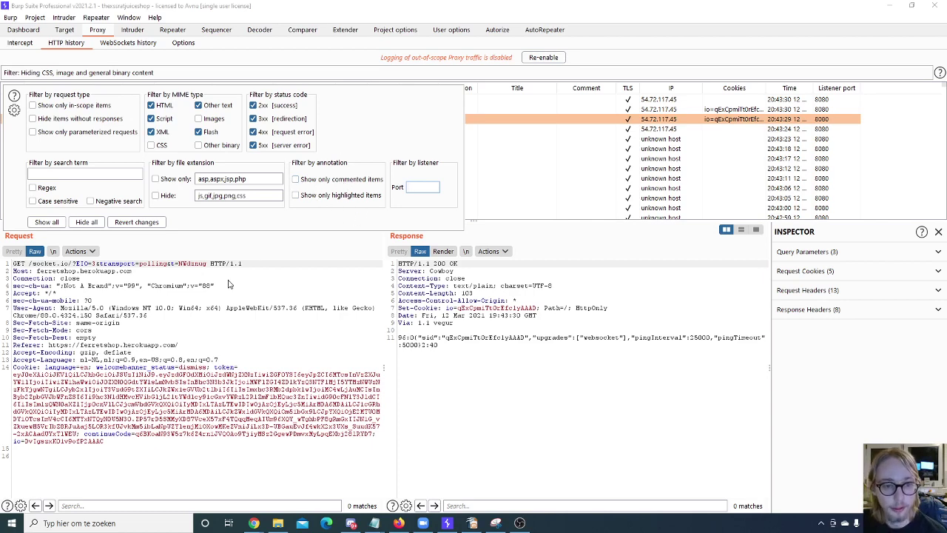
key(Escape)
Step: Select POST request 939 in HTTP history and bring up its context menu
click(194, 149)
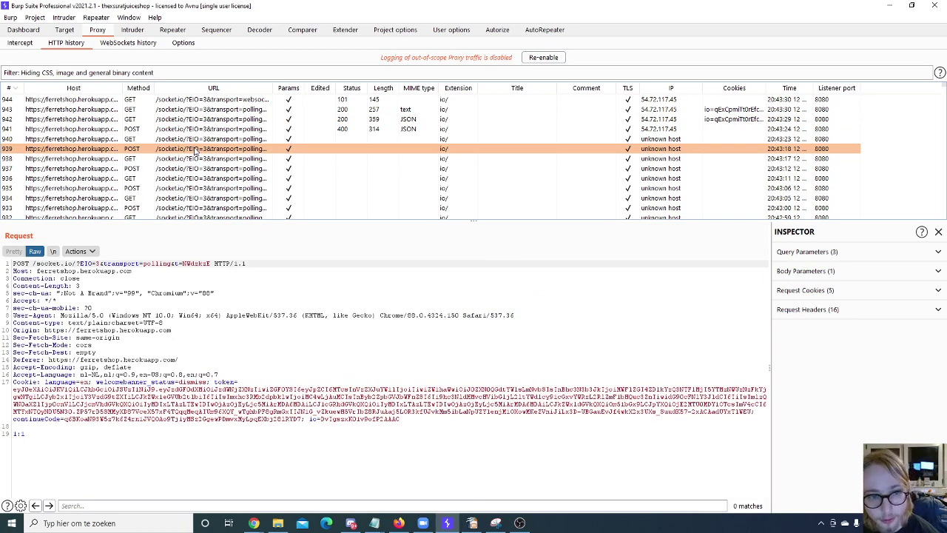
right_click(195, 149)
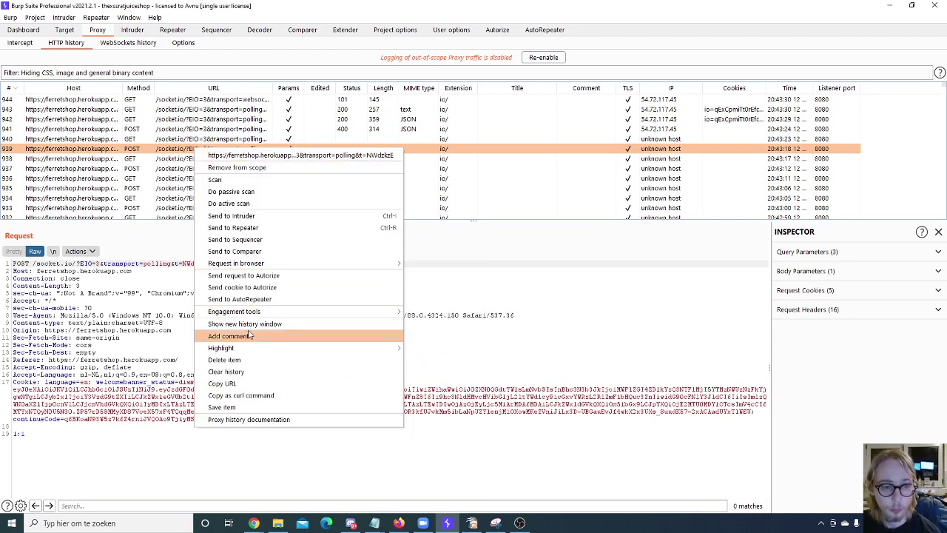
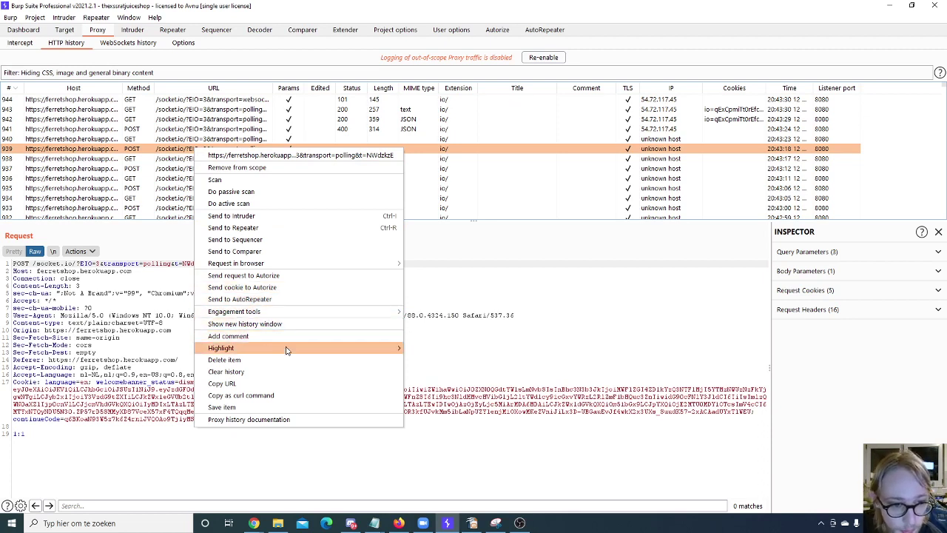
Step: Highlight POST request 939 red, then select rows 934–943 and bring up their context menu
mouse_move(362, 348)
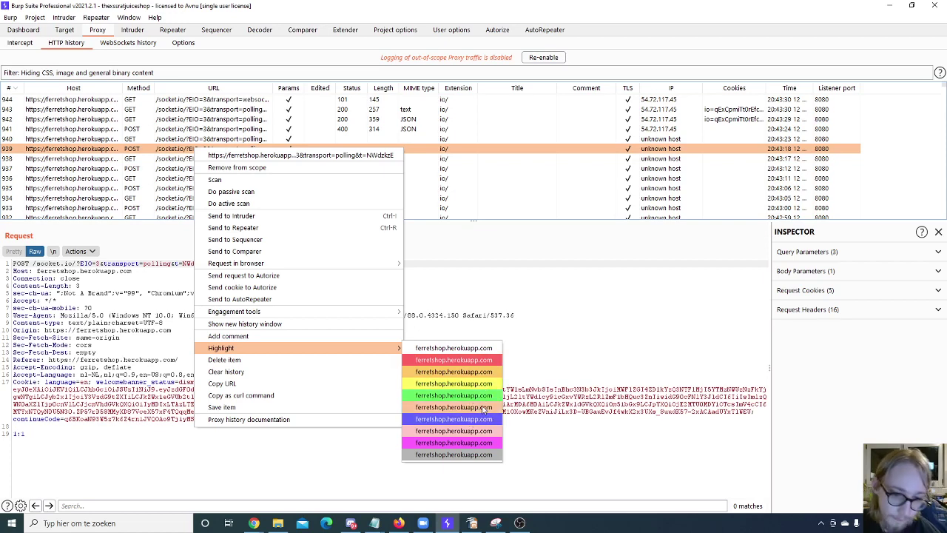
click(444, 359)
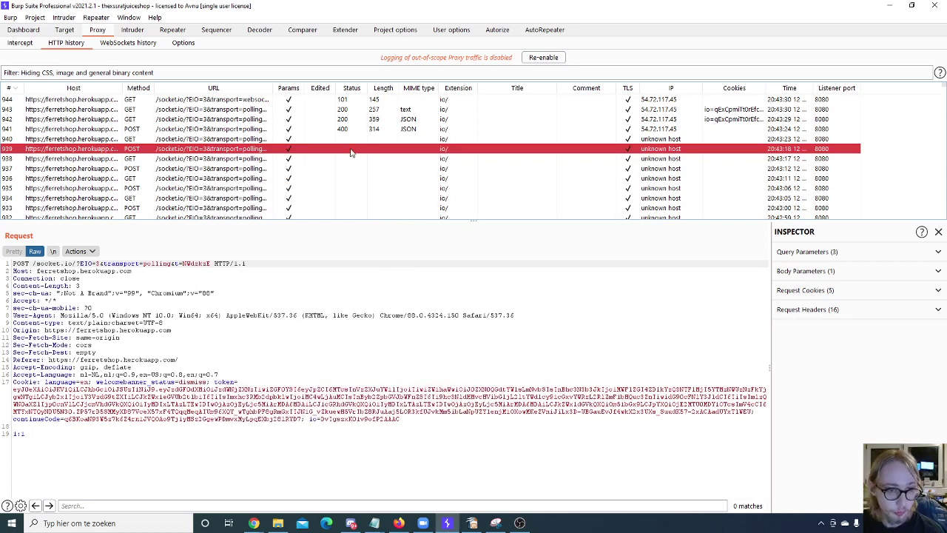
click(339, 178)
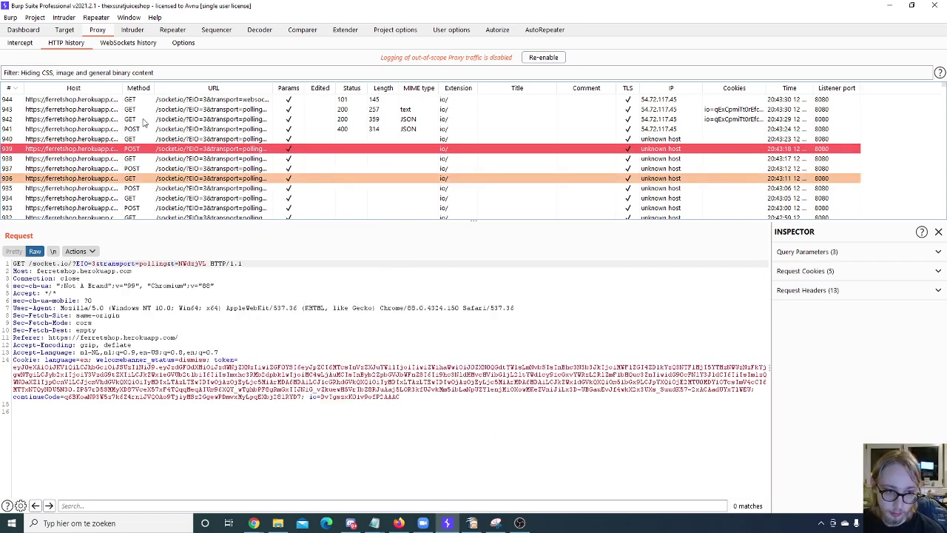
drag(184, 114, 188, 197)
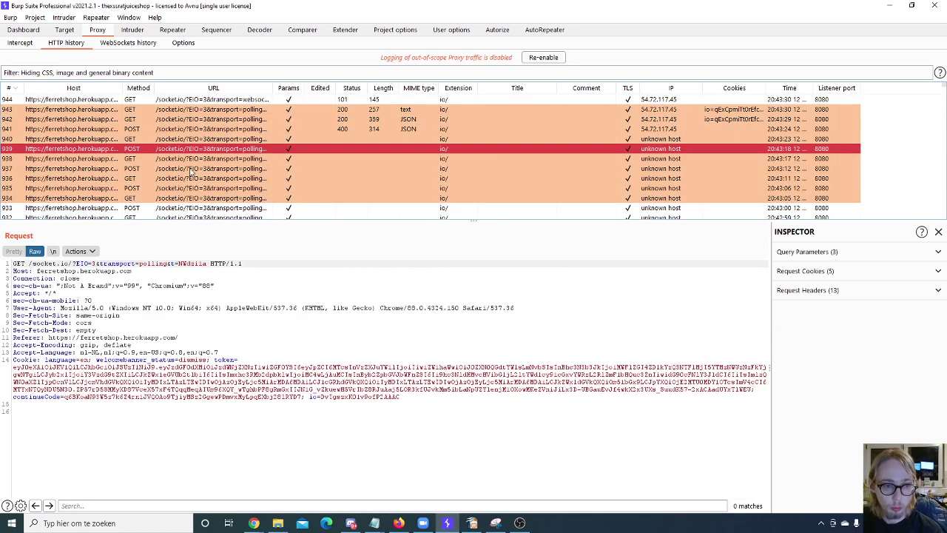
right_click(190, 172)
mouse_move(317, 332)
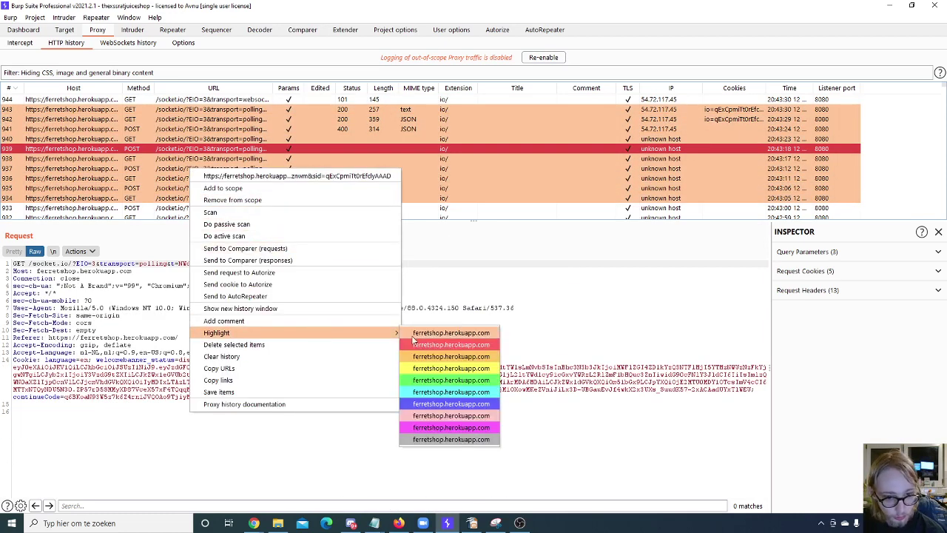
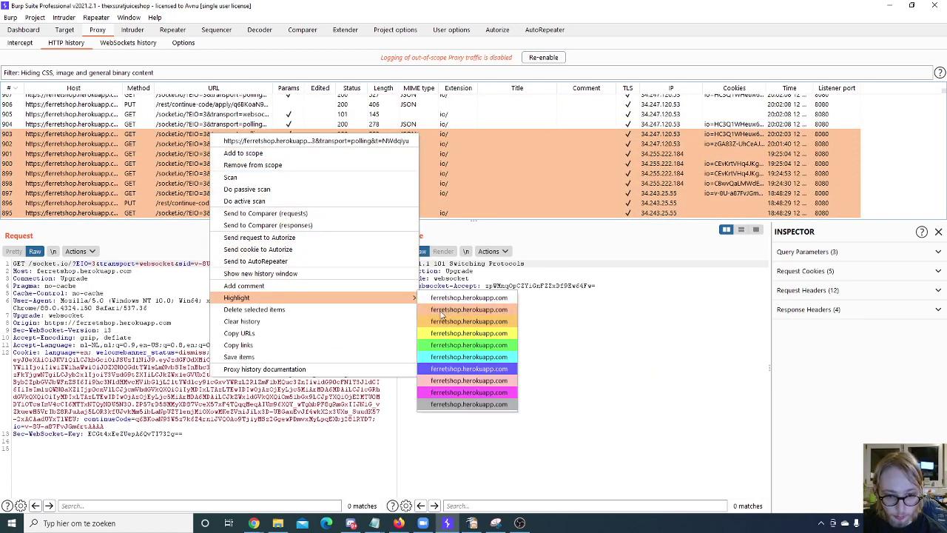
Step: Highlight the selected socket.io requests (entries 895–903) green in the HTTP history
click(453, 345)
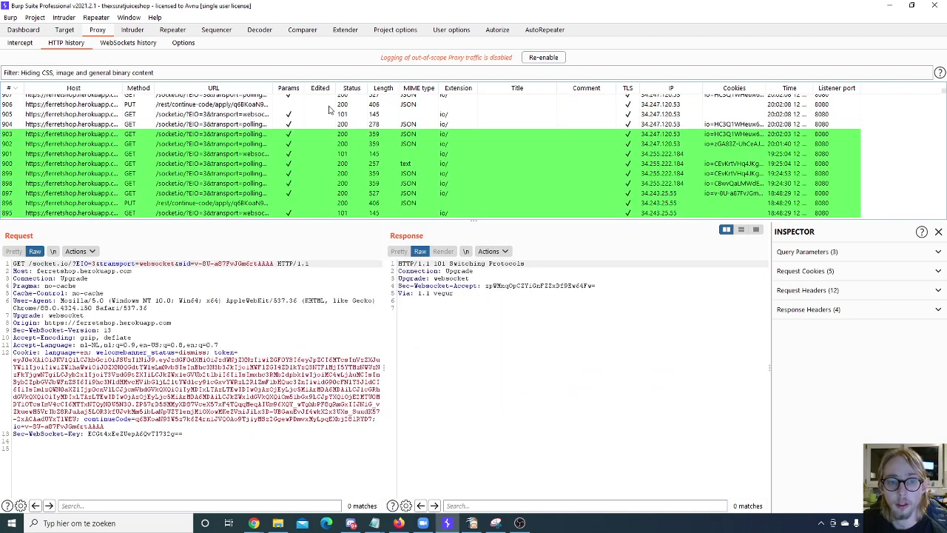
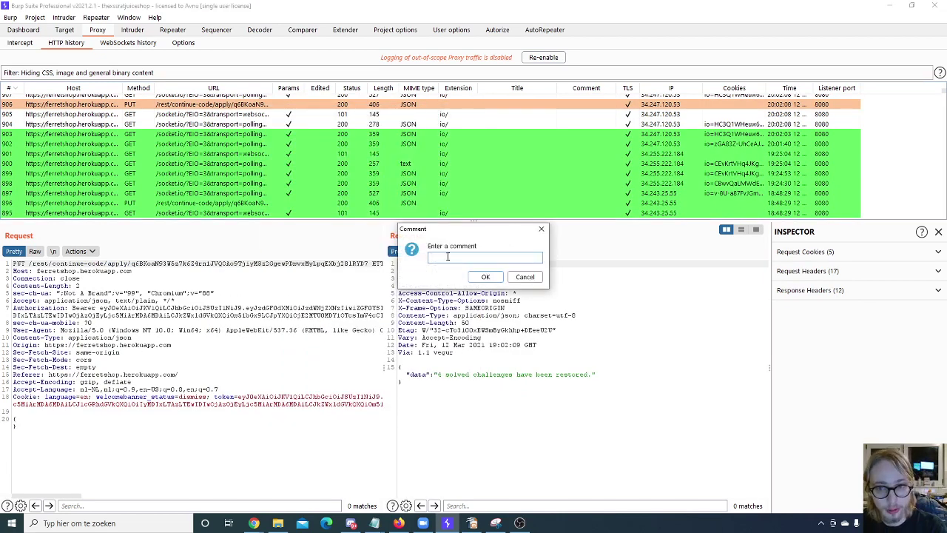
Step: Save 'testy' as request 906's comment and sort the history by the Comment column
text(testy)
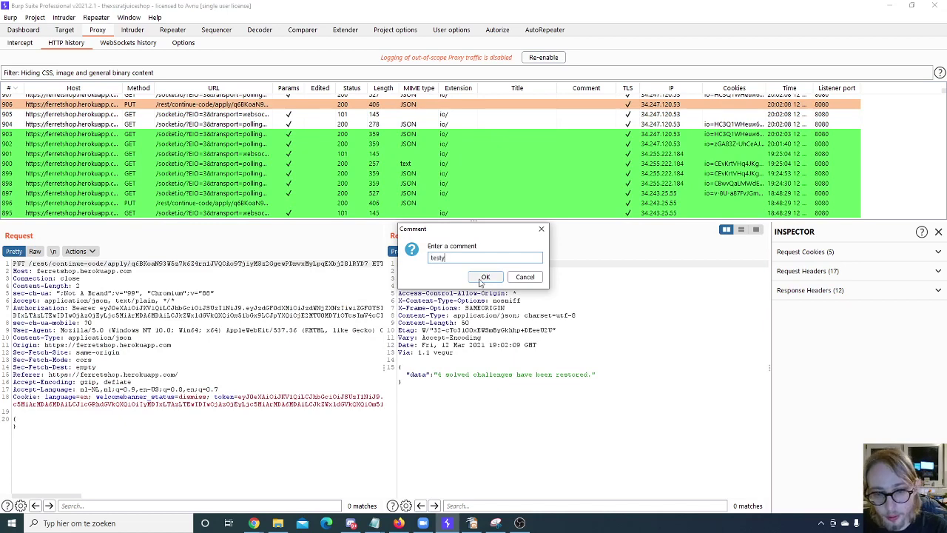
click(485, 278)
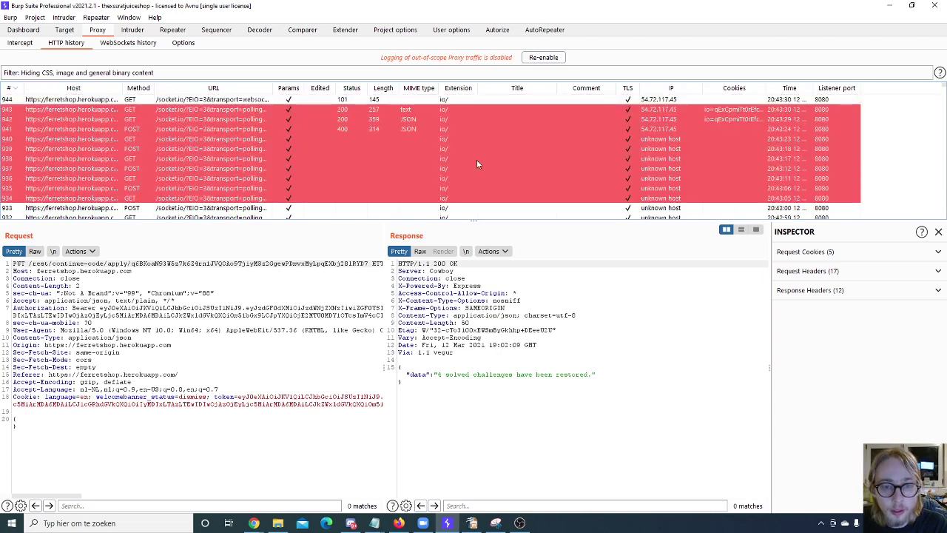
click(592, 88)
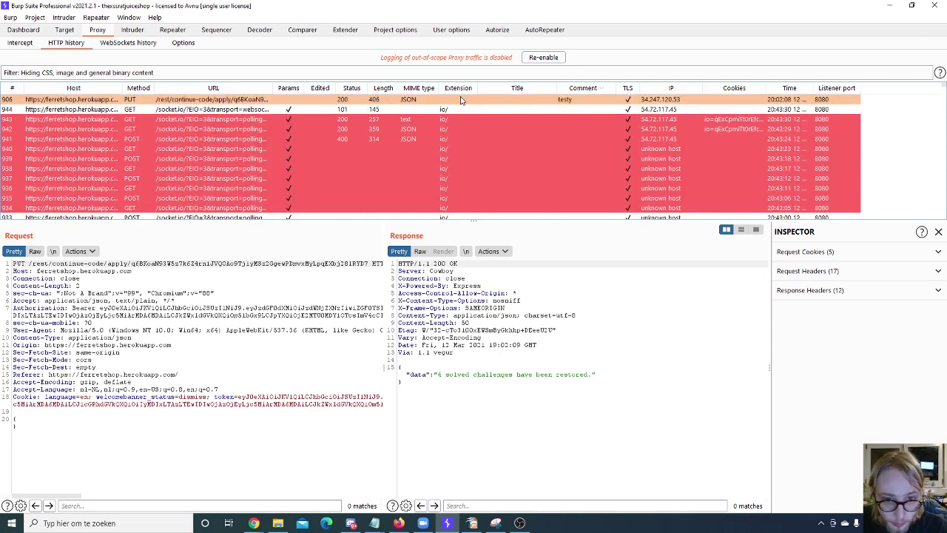
Step: Sort the HTTP history by the # column, newest requests first
click(15, 89)
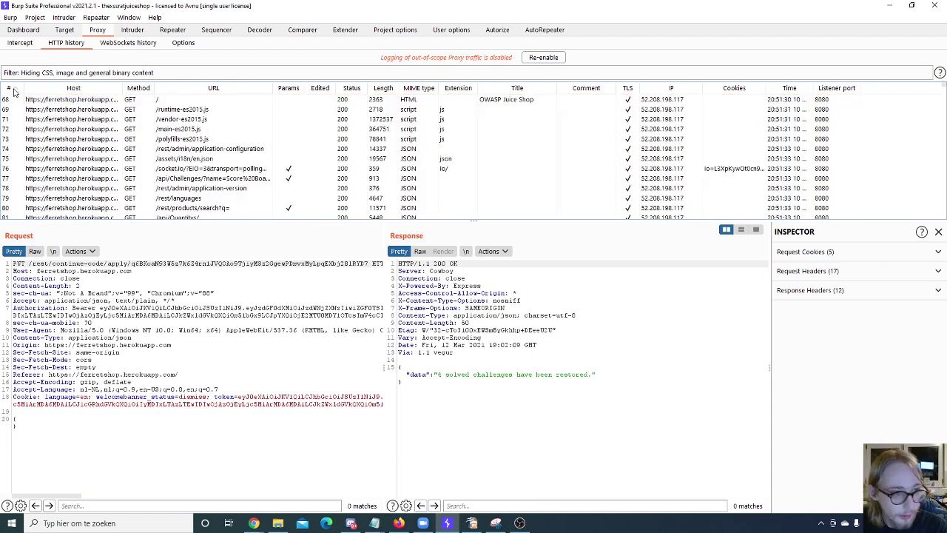
click(15, 89)
click(13, 100)
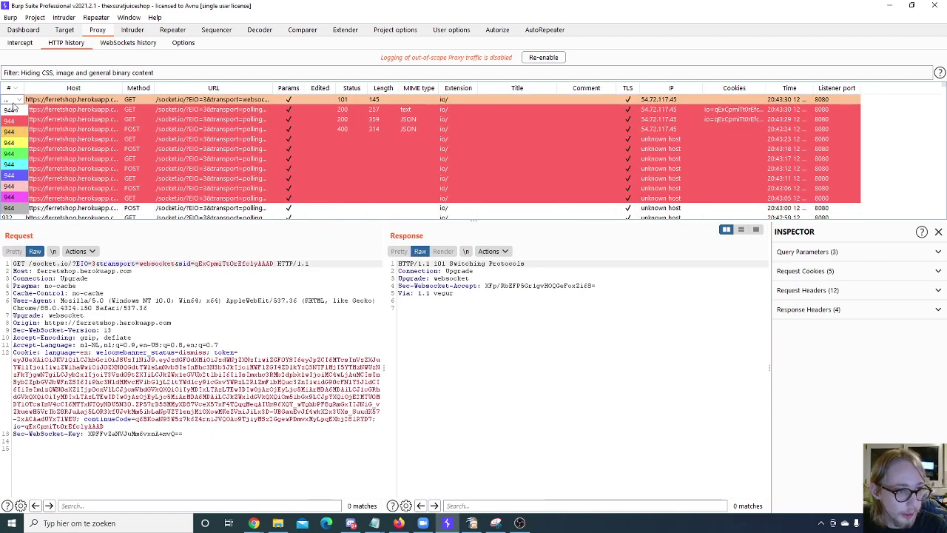
click(10, 101)
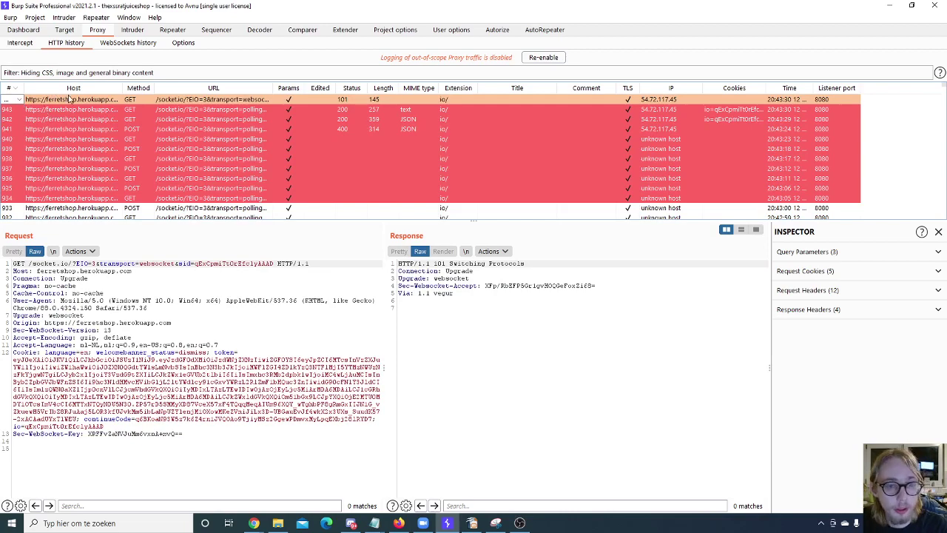
Step: Review request 942 and its response, then highlight request 944 in green
click(73, 120)
scroll(74, 130, down, 5)
scroll(72, 137, up, 5)
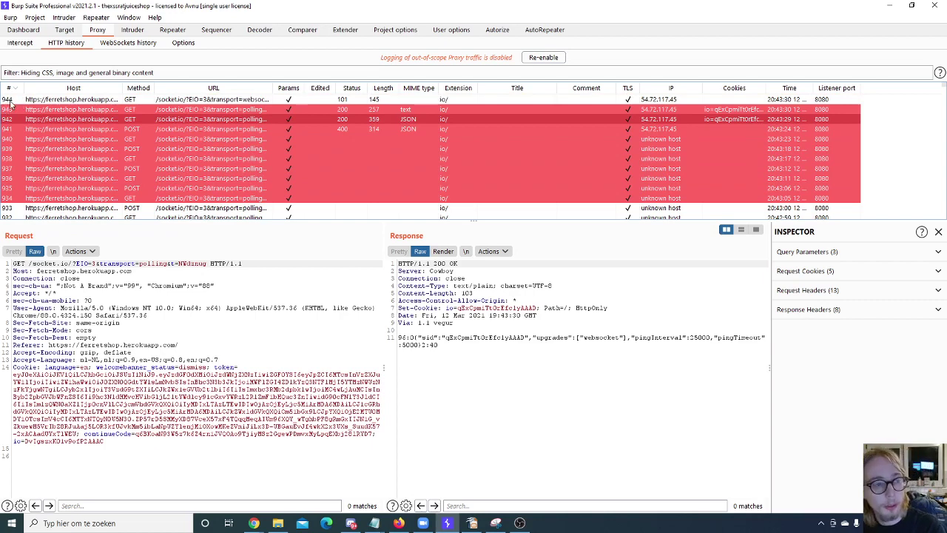
click(19, 103)
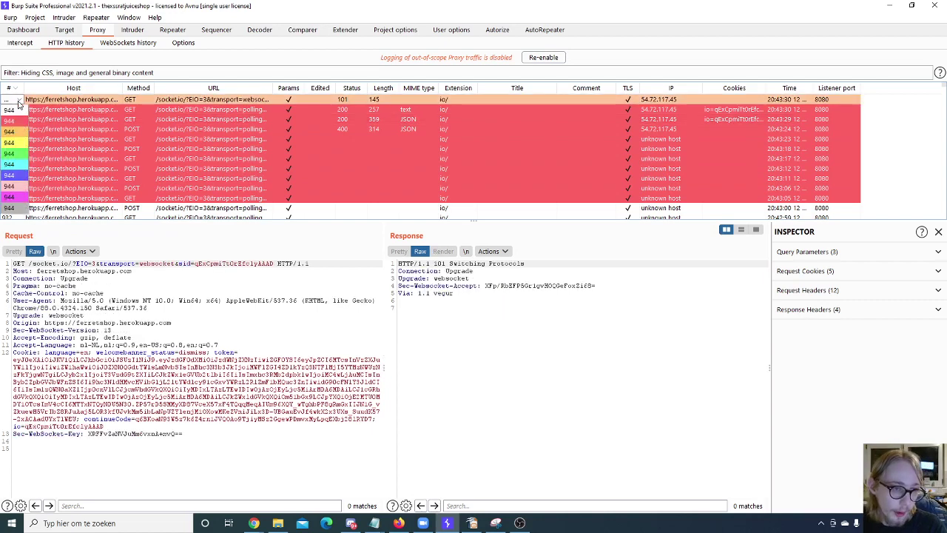
click(13, 154)
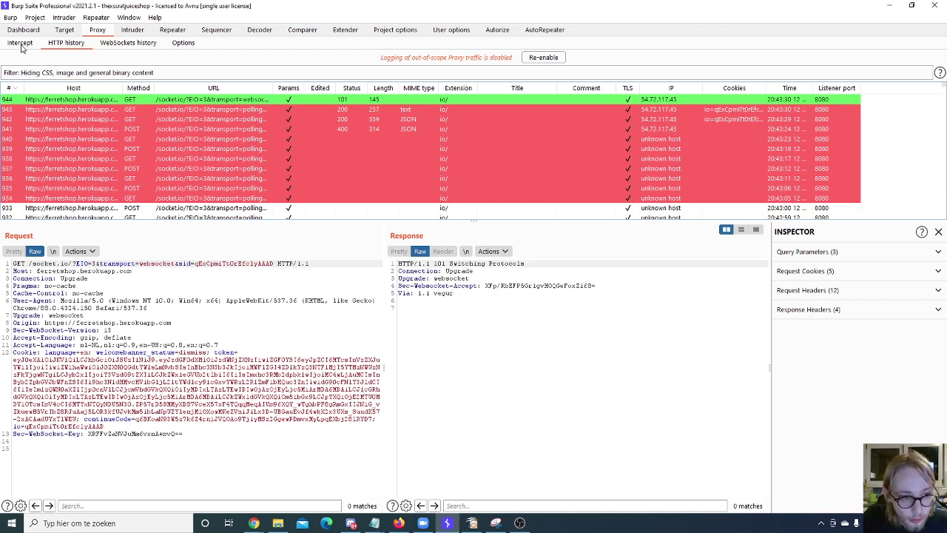
Step: Inspect request 940 and bring up the actions menu on its request
click(473, 322)
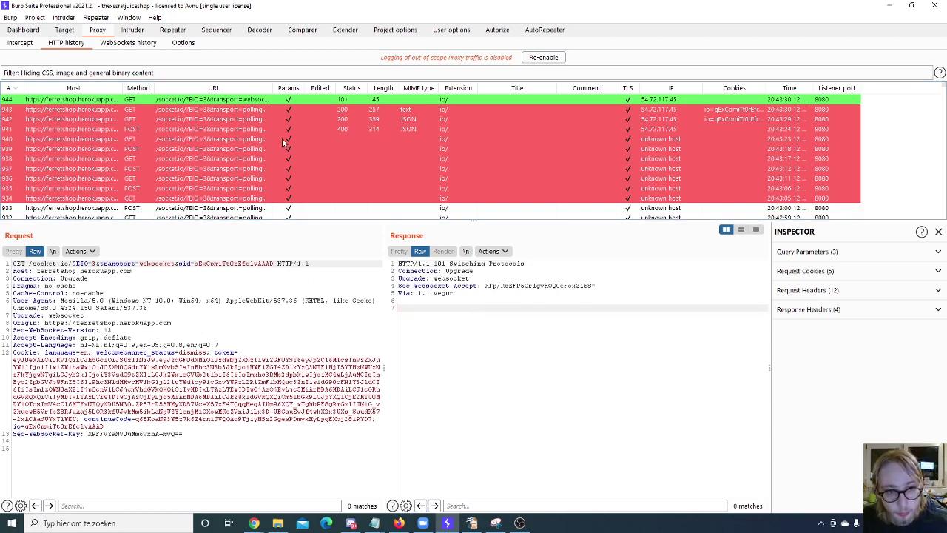
click(285, 140)
right_click(134, 333)
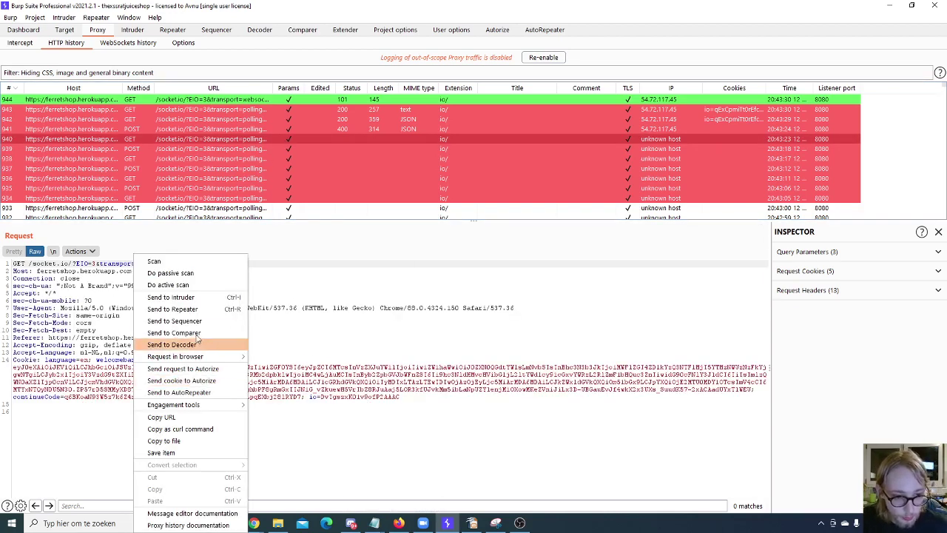
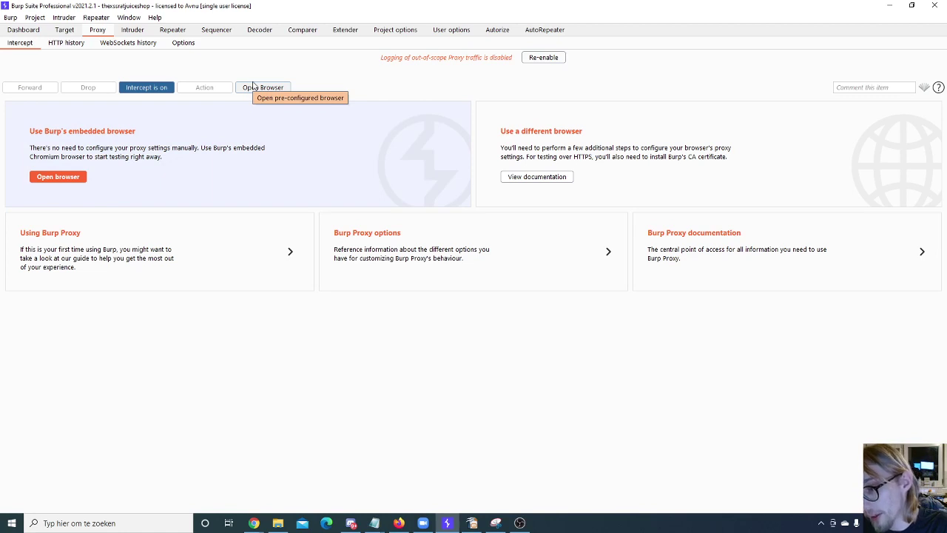
Step: Launch Burp's embedded browser and show the Proxy WebSockets history
click(253, 86)
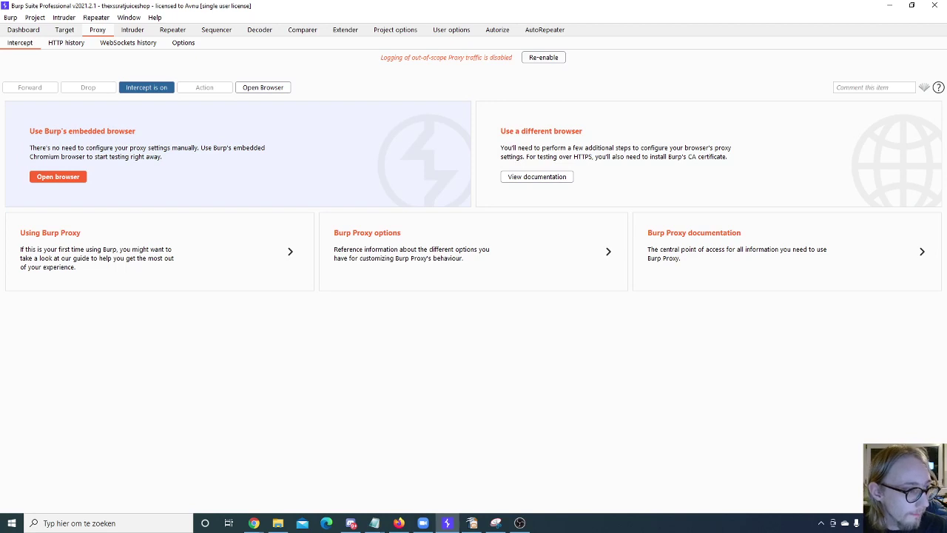
click(127, 43)
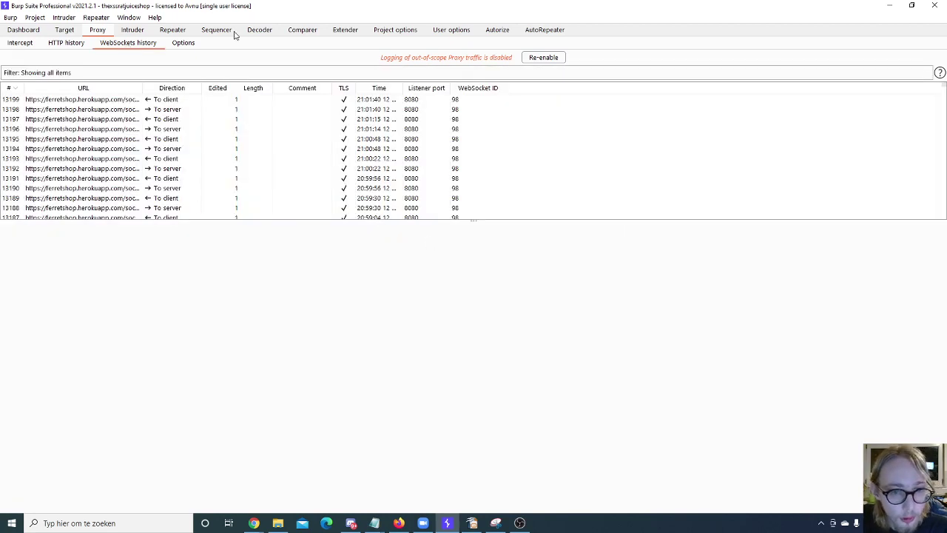
Step: Select WebSockets message 13197, view its context menu, then open the history filter settings
click(72, 120)
drag(60, 99, 86, 181)
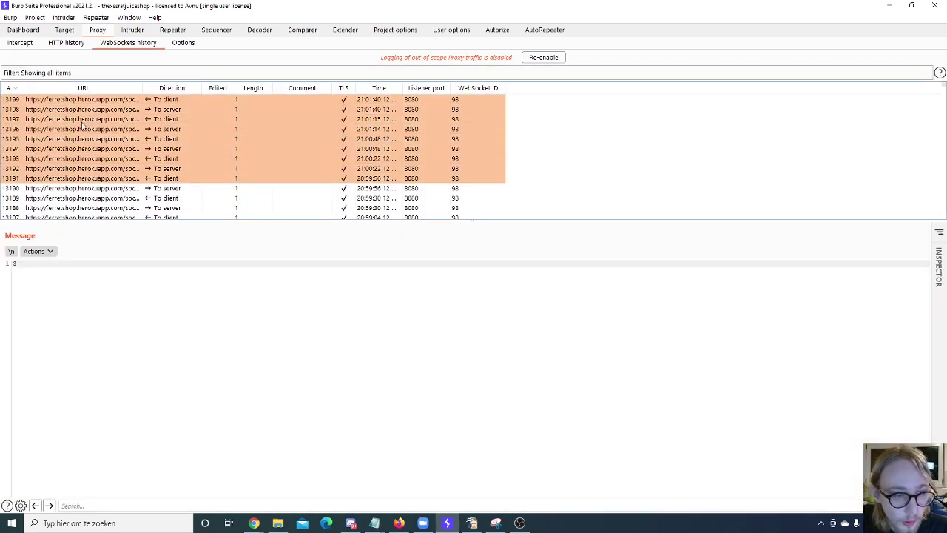
click(81, 122)
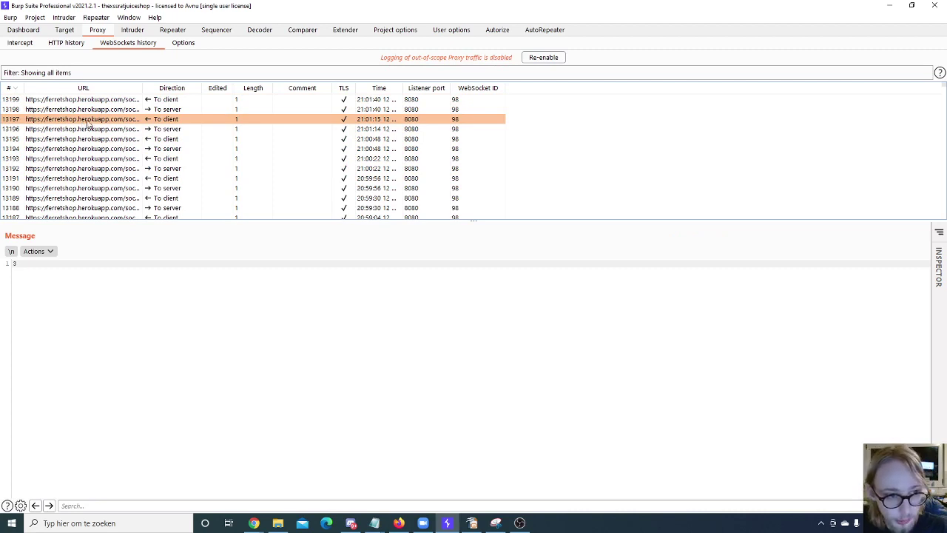
right_click(87, 122)
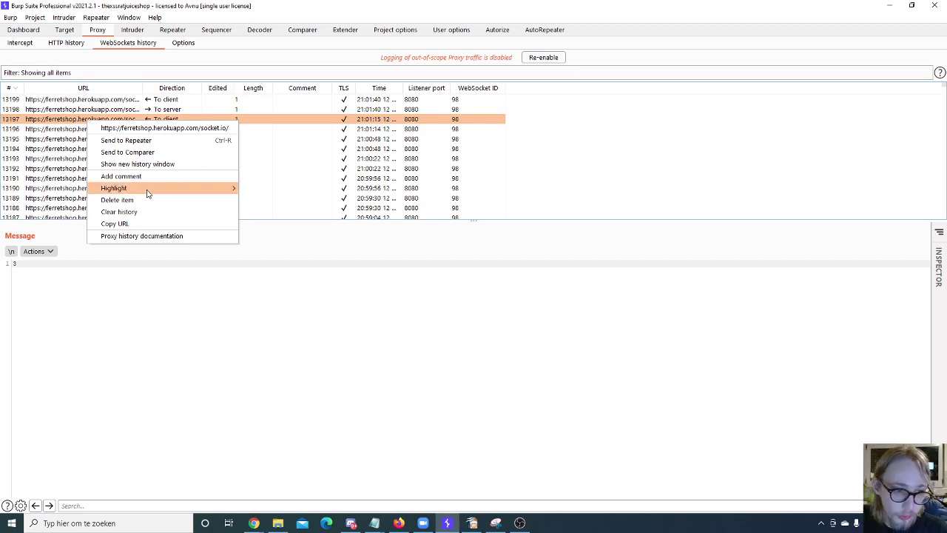
click(80, 74)
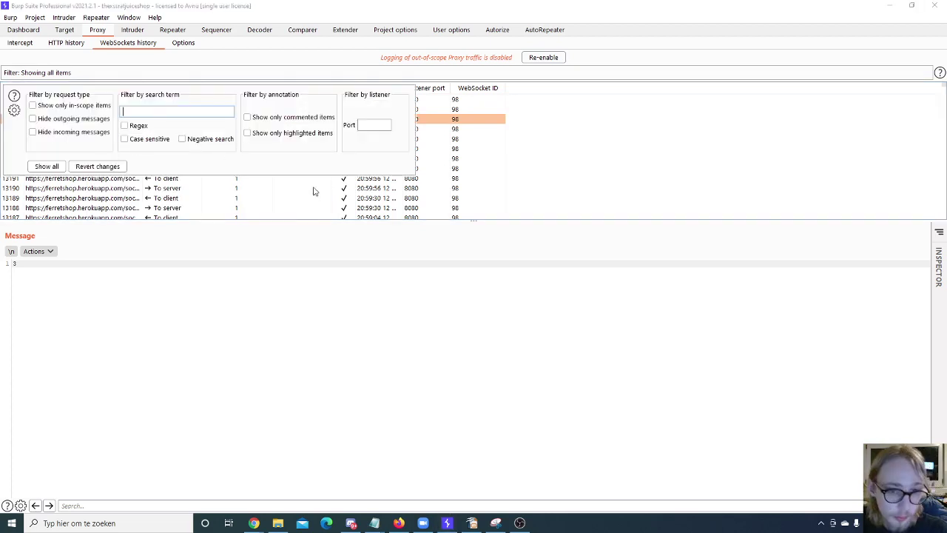
Step: Compare the HTTP and WebSockets history filter panels, then close the filter by selecting message 13190
click(367, 125)
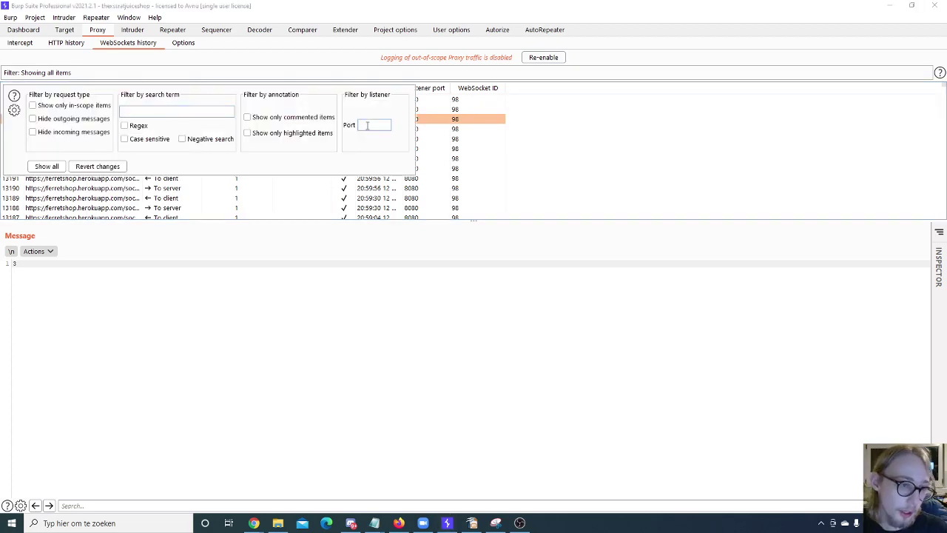
click(74, 46)
click(87, 72)
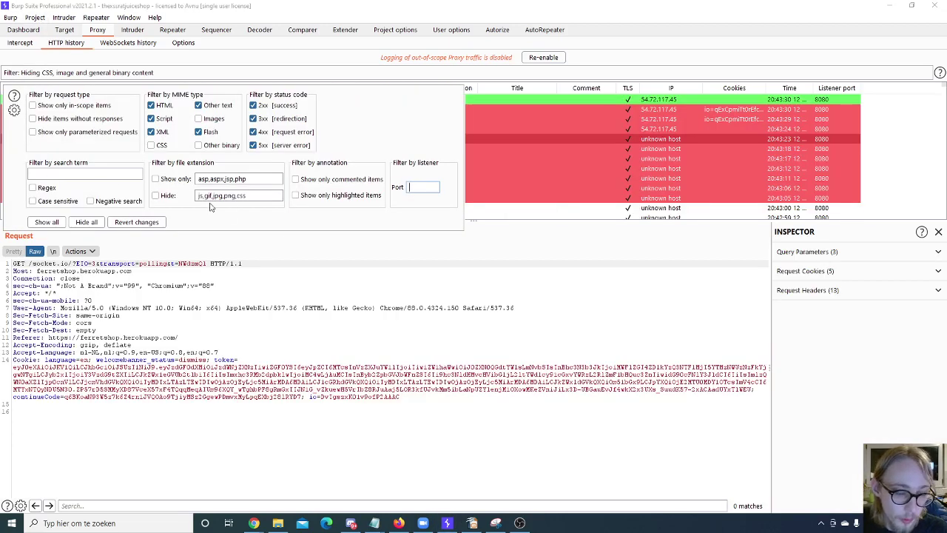
click(100, 172)
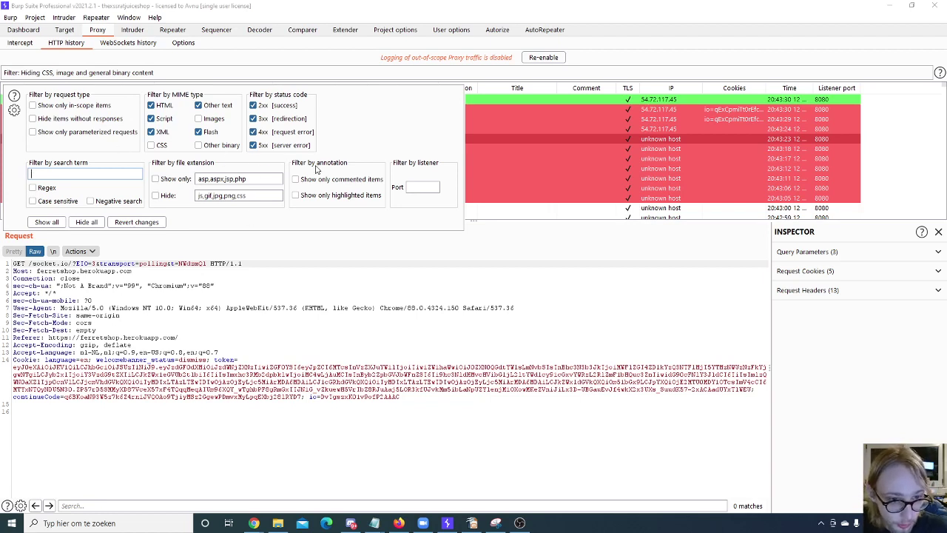
click(124, 43)
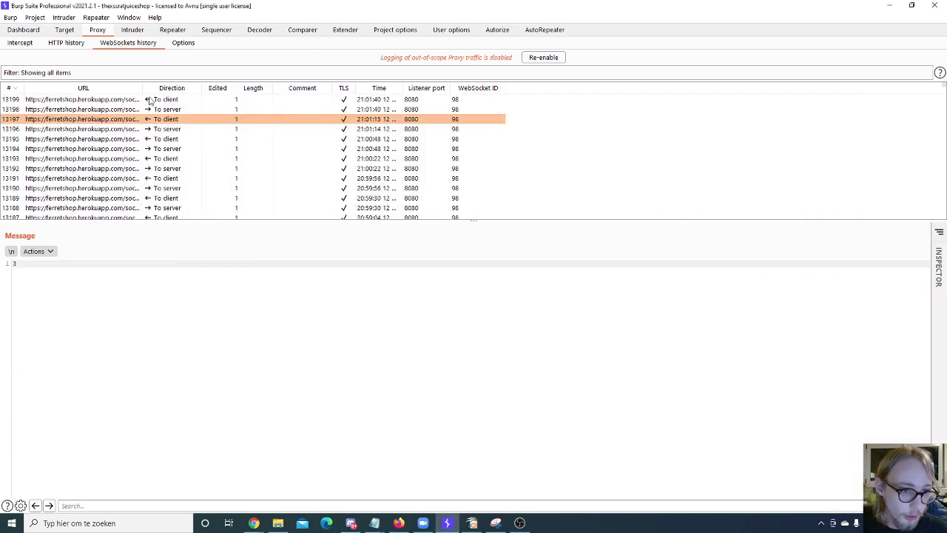
click(146, 73)
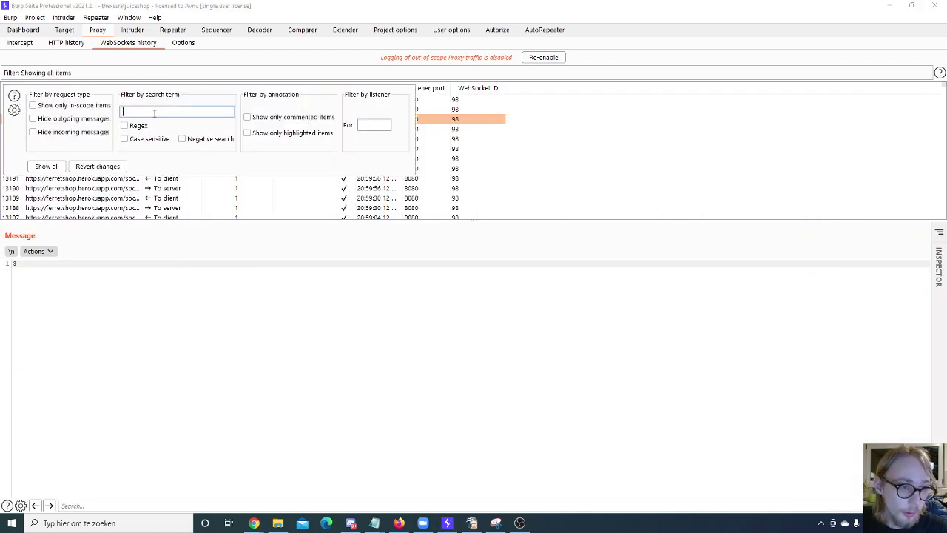
click(66, 43)
click(105, 73)
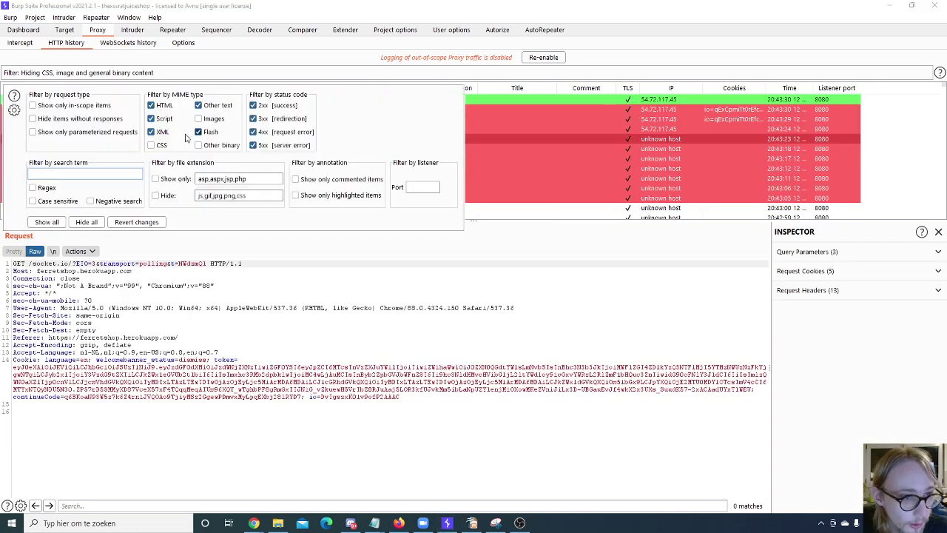
click(129, 43)
click(117, 73)
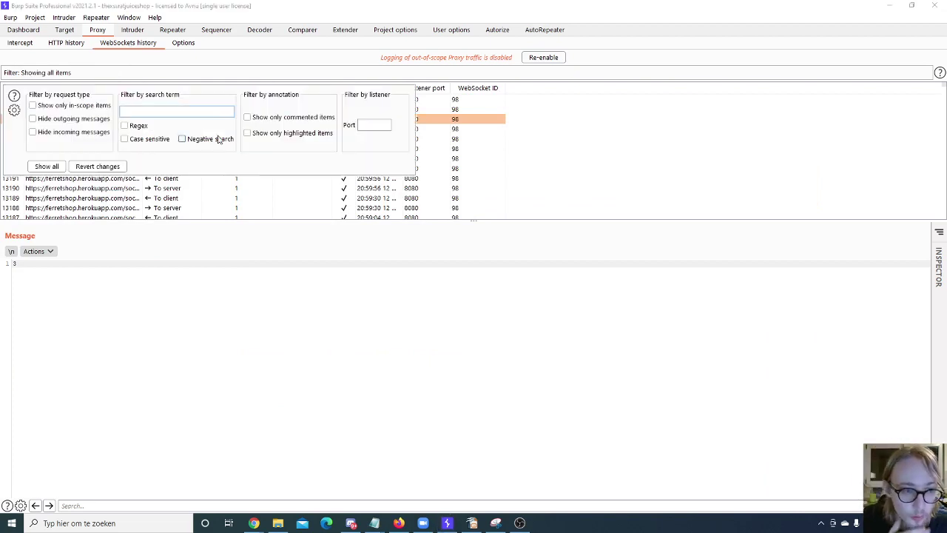
click(117, 190)
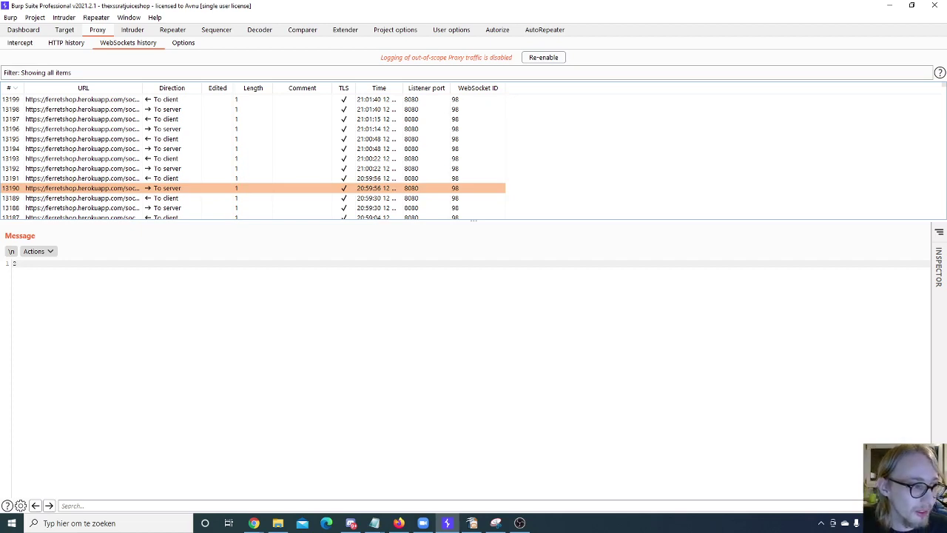
Step: View Proxy Options, check the HTTP history listener port filter, then return to Options
click(183, 42)
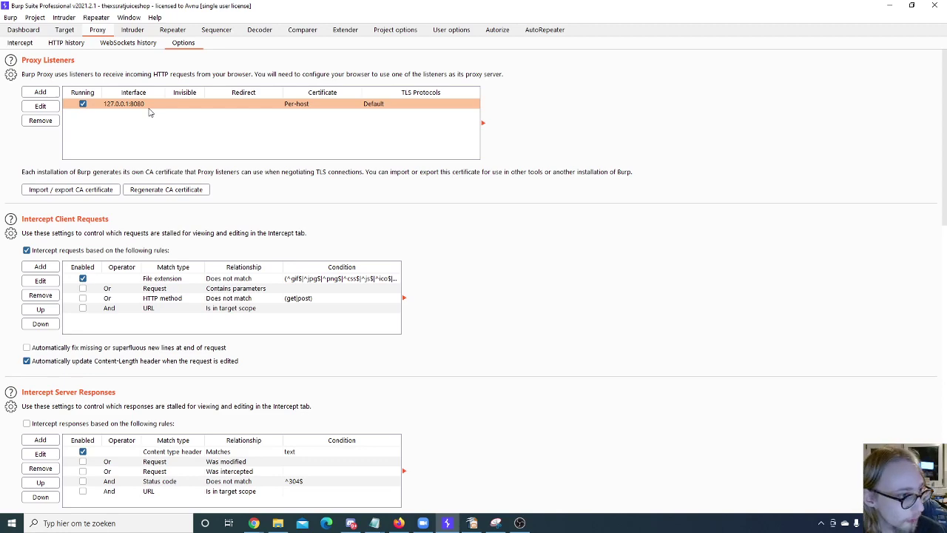
click(81, 46)
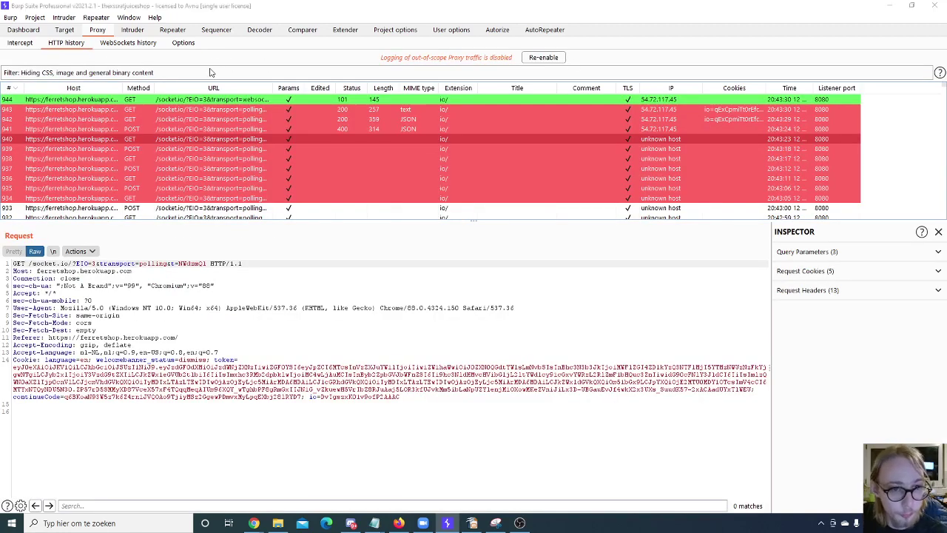
click(212, 73)
click(425, 186)
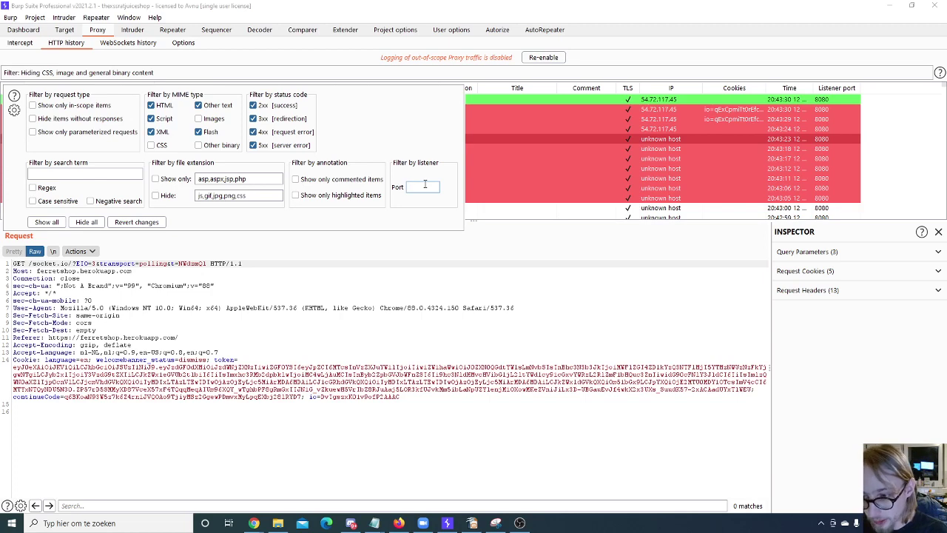
click(178, 45)
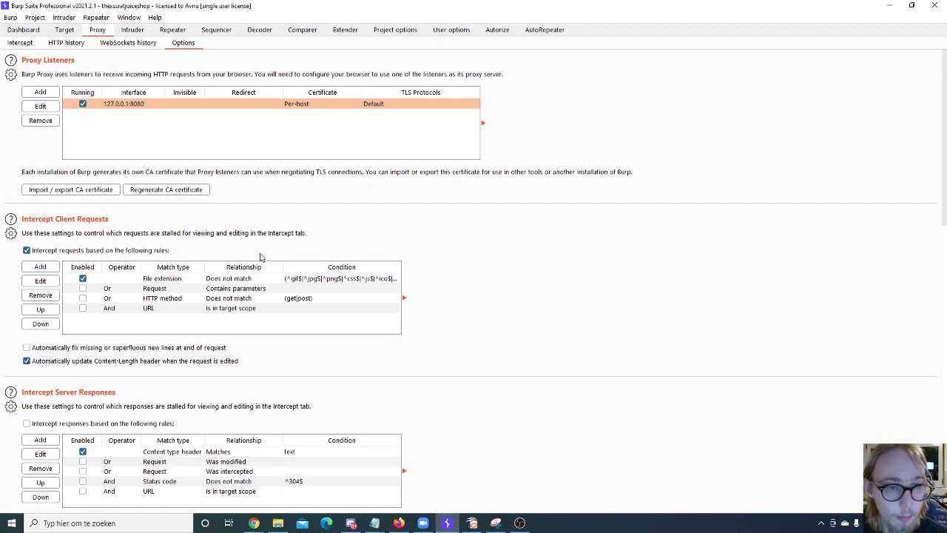
Step: Under Intercept Client Requests, select the HTTP method rule and start adding a new rule
scroll(76, 227, down, 2)
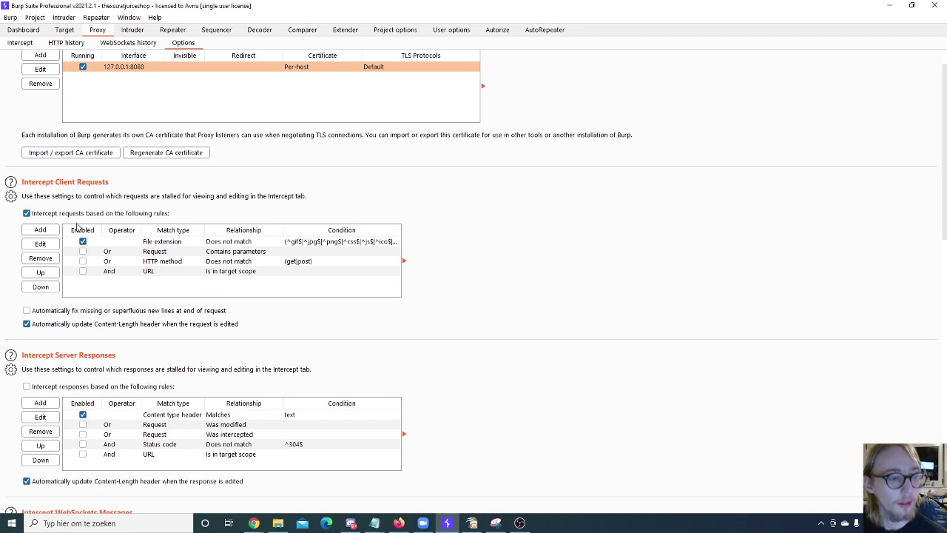
scroll(76, 227, down, 2)
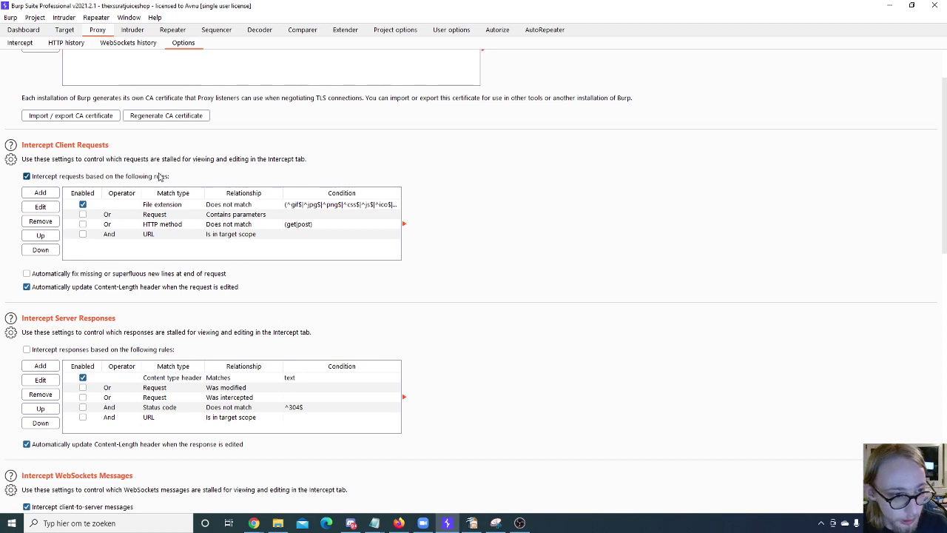
scroll(159, 176, down, 2)
scroll(79, 192, down, 1)
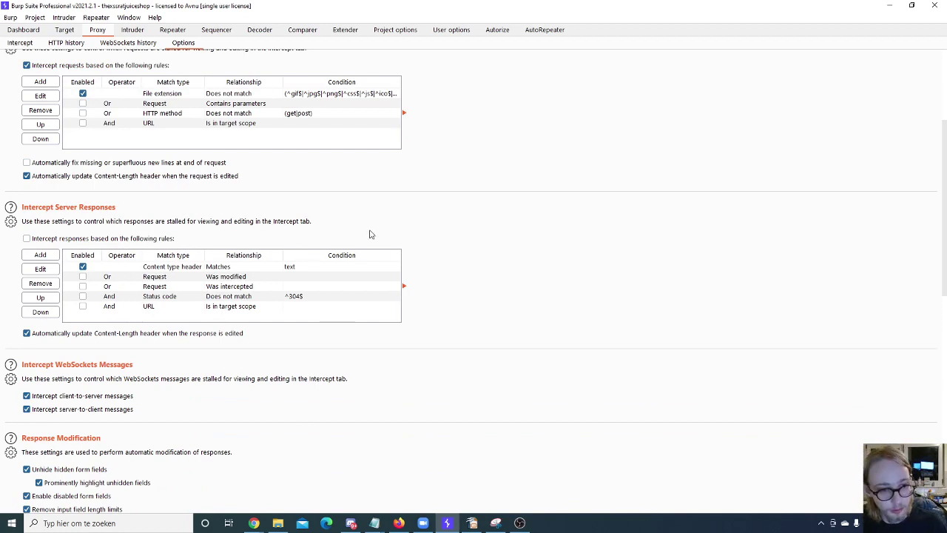
scroll(370, 234, up, 1)
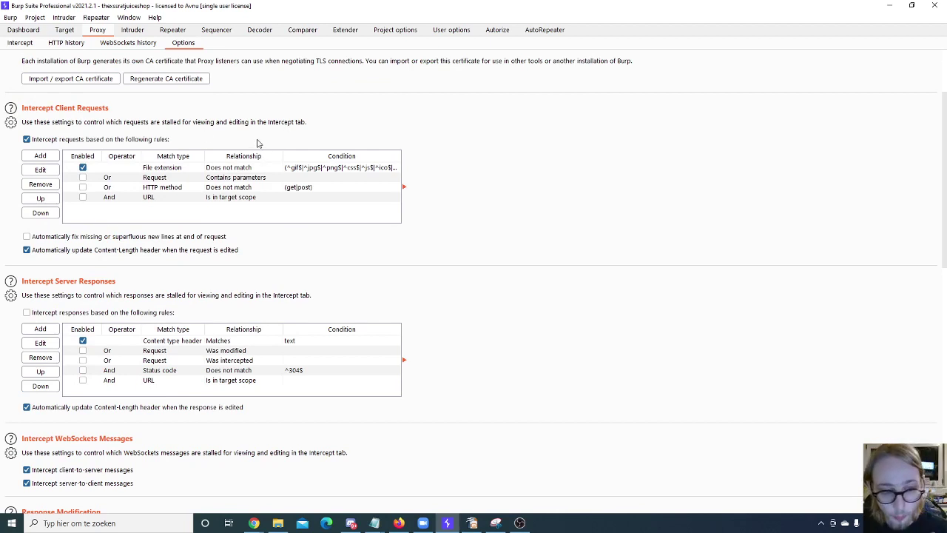
click(303, 188)
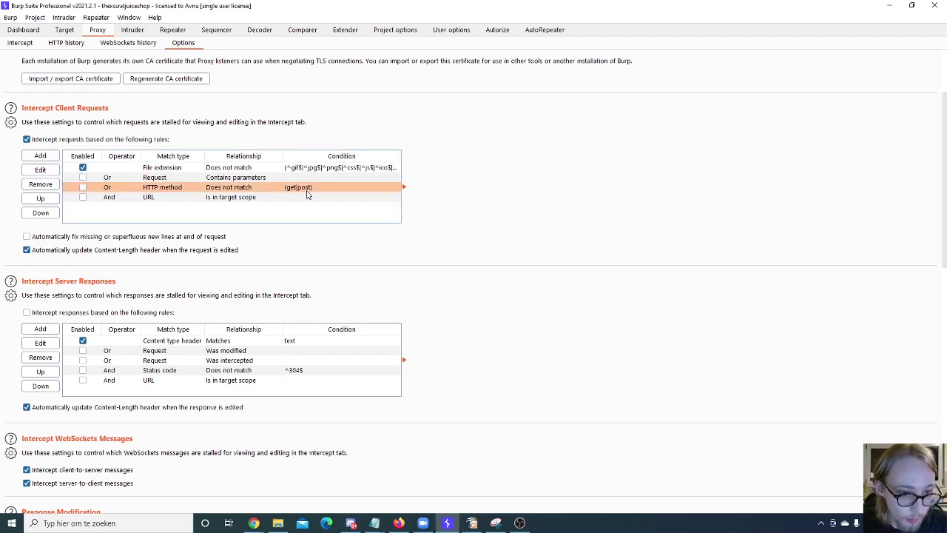
click(38, 157)
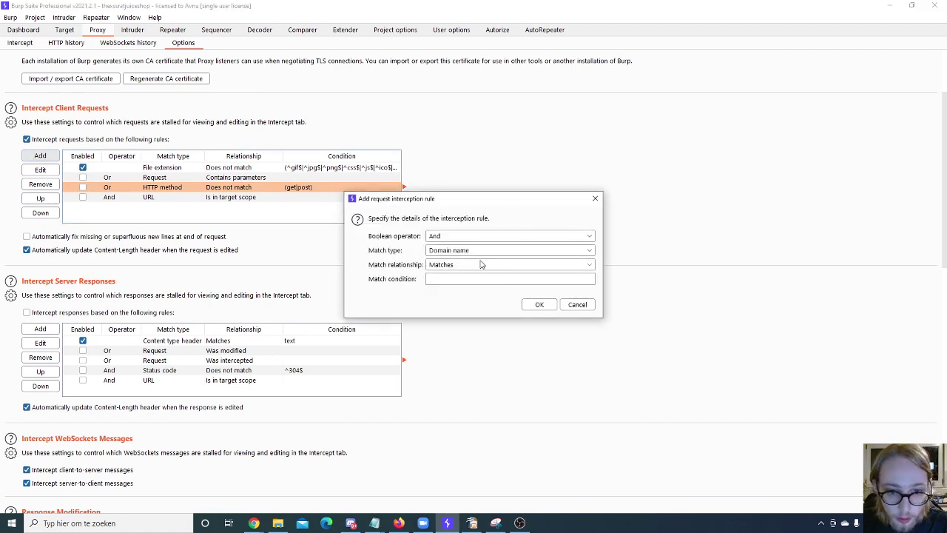
Step: Cancel the Add dialog, edit the HTTP method rule's condition to (put), and return to HTTP history
click(575, 304)
click(39, 169)
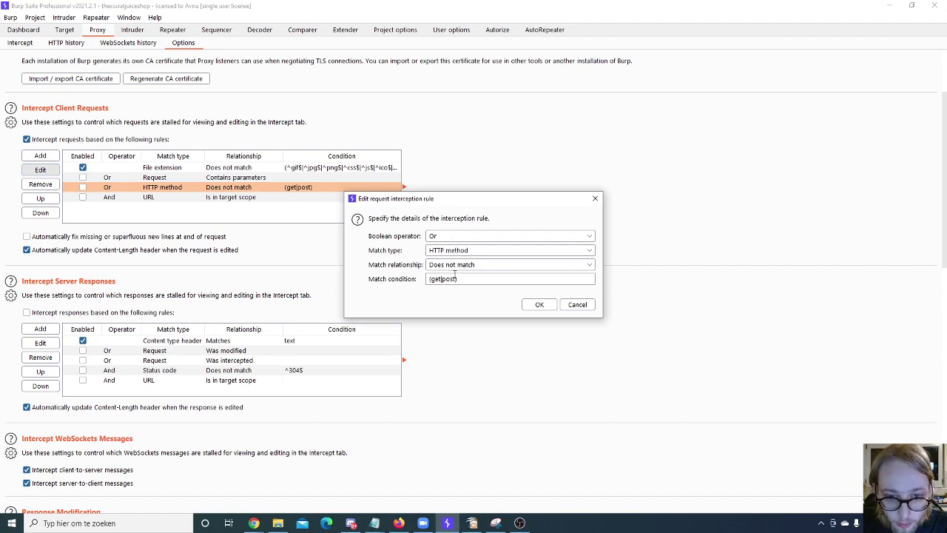
click(448, 278)
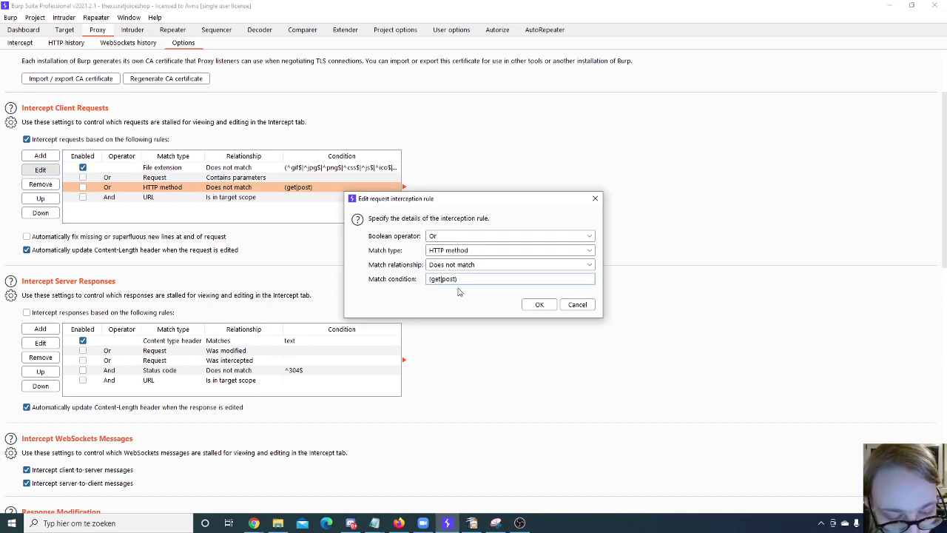
text(|PUT|)
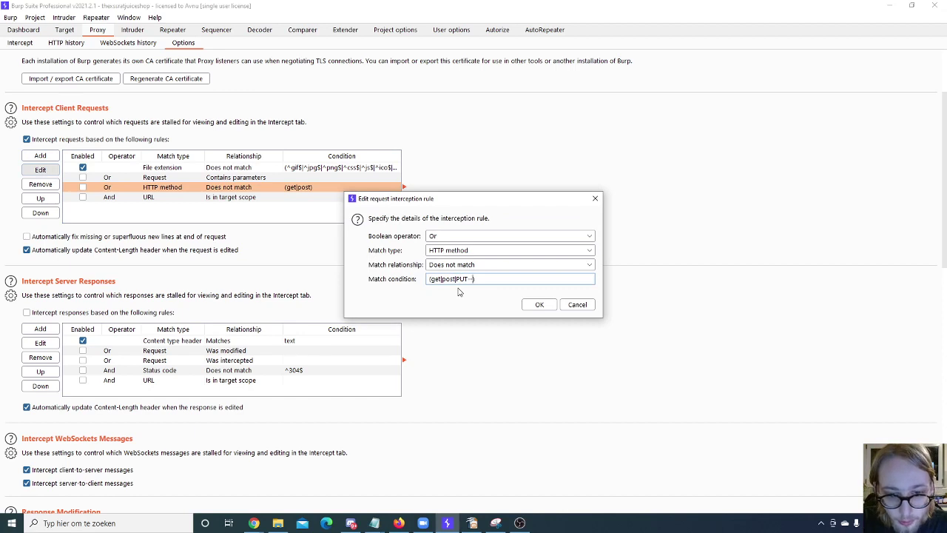
key(BackSpace)
key(BackSpace)
key(BackSpace)
key(BackSpace)
key(BackSpace)
key(BackSpace)
key(BackSpace)
key(BackSpace)
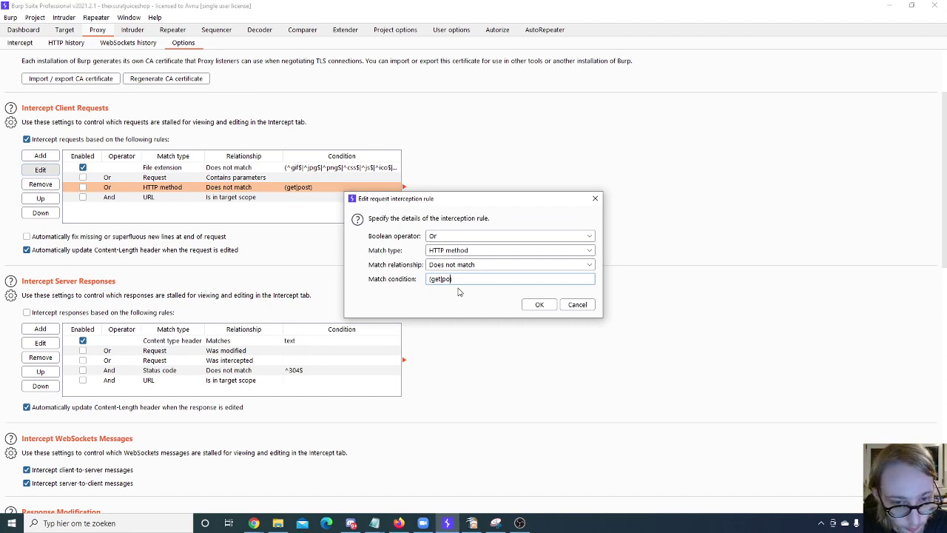
key(BackSpace)
key(BackSpace)
key(BackSpace)
key(BackSpace)
key(BackSpace)
key(BackSpace)
text(put)
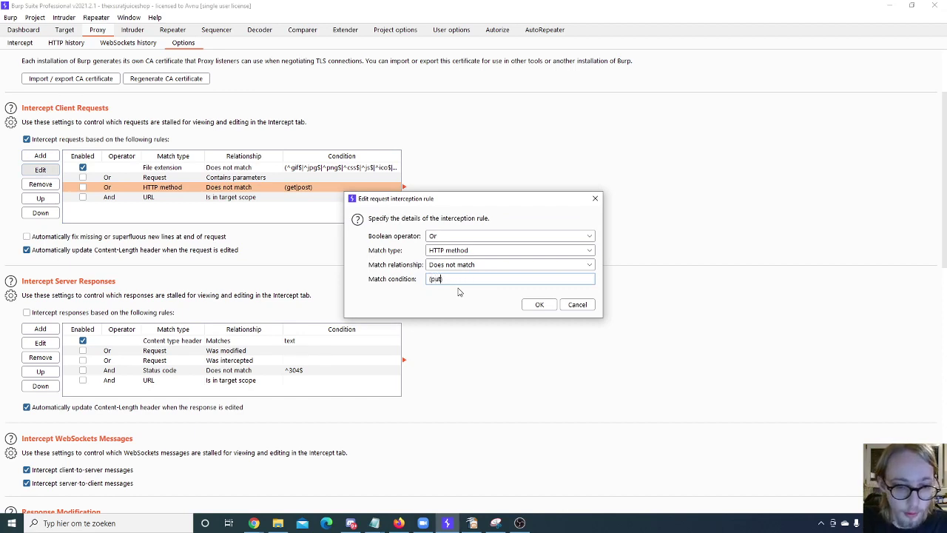
text())
click(539, 304)
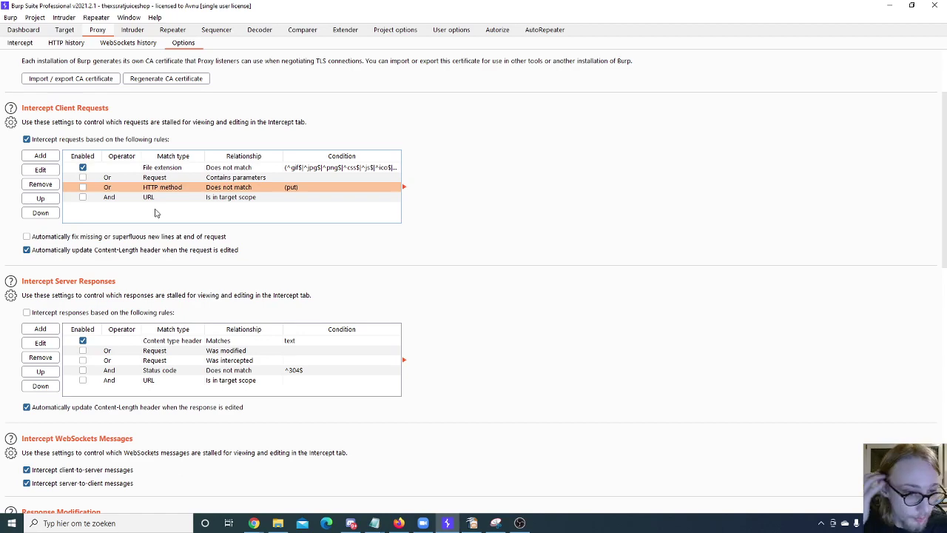
click(66, 42)
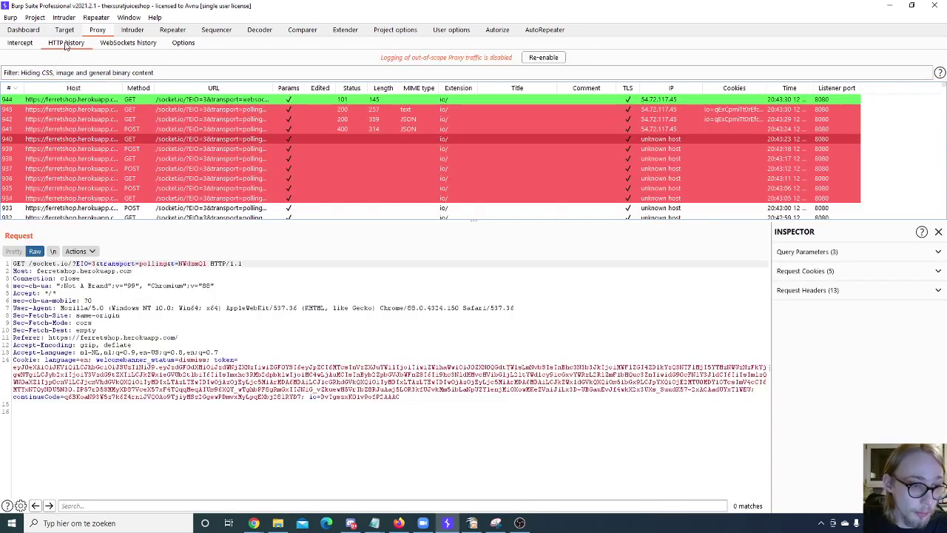
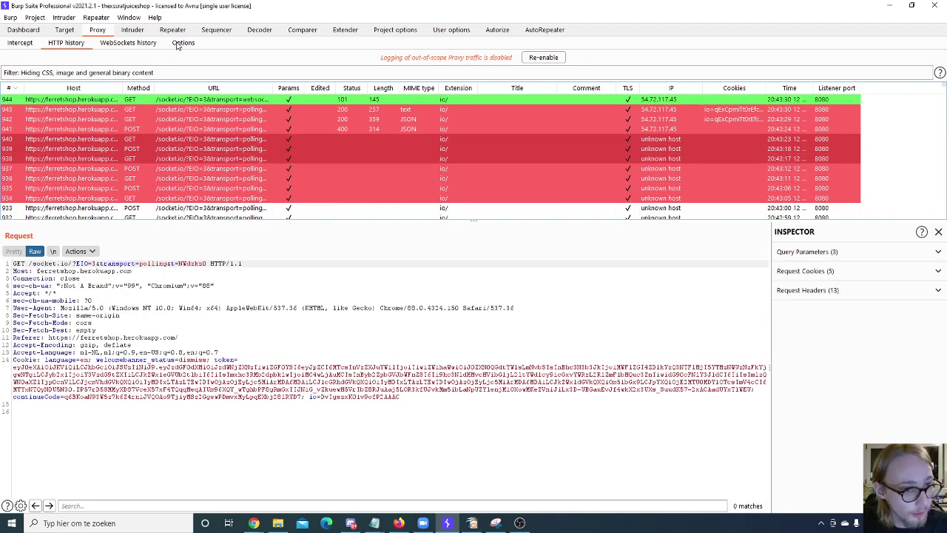
Step: In Proxy Options, draft a Body / Does not match interception rule, then cancel it unchanged
click(182, 43)
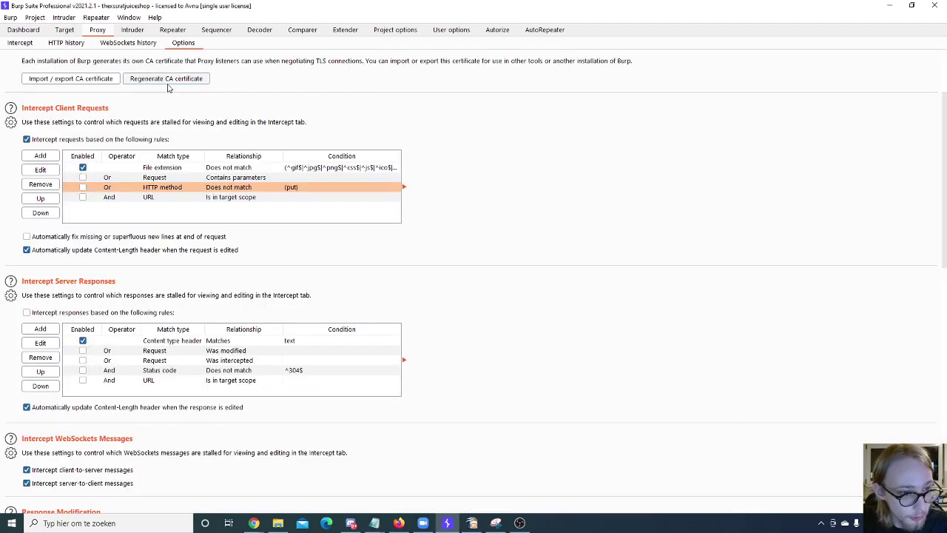
click(40, 156)
click(459, 250)
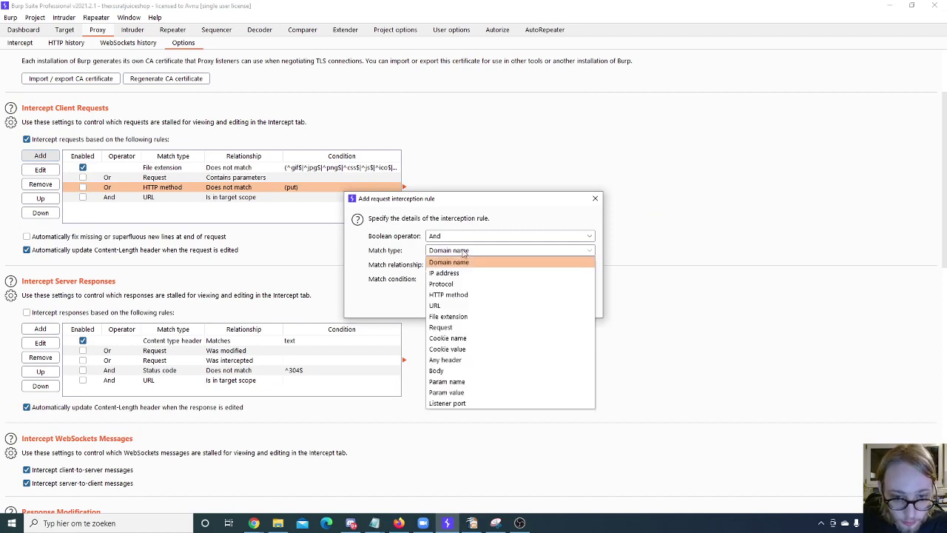
click(466, 371)
click(488, 266)
click(482, 287)
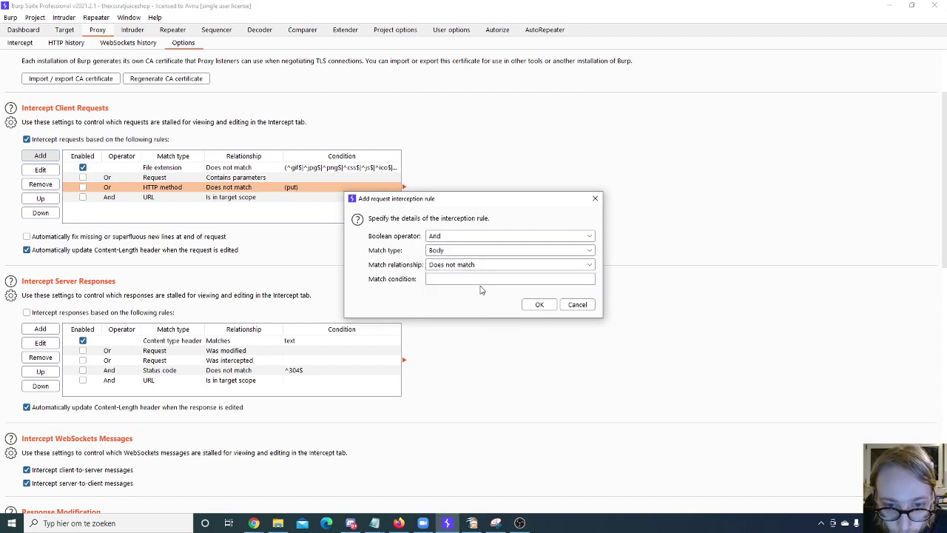
click(479, 281)
text(')
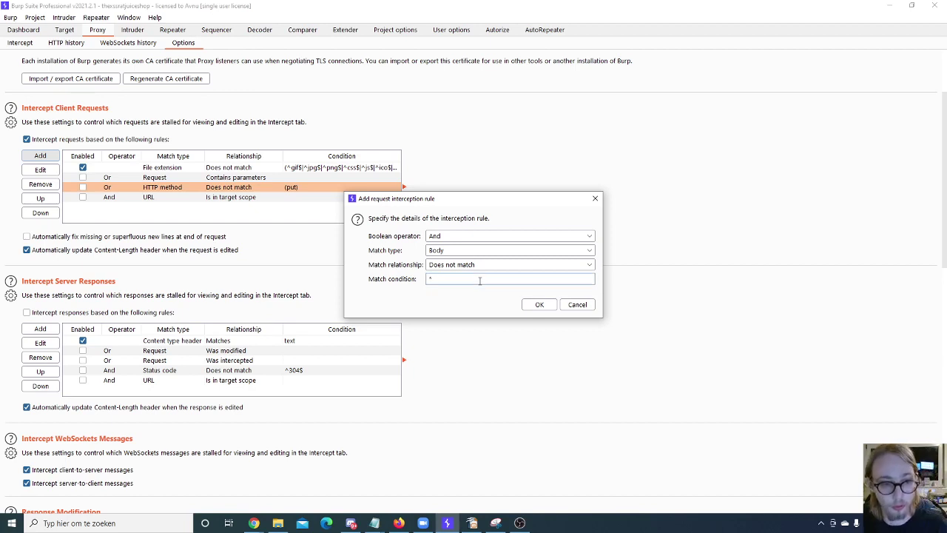
click(576, 304)
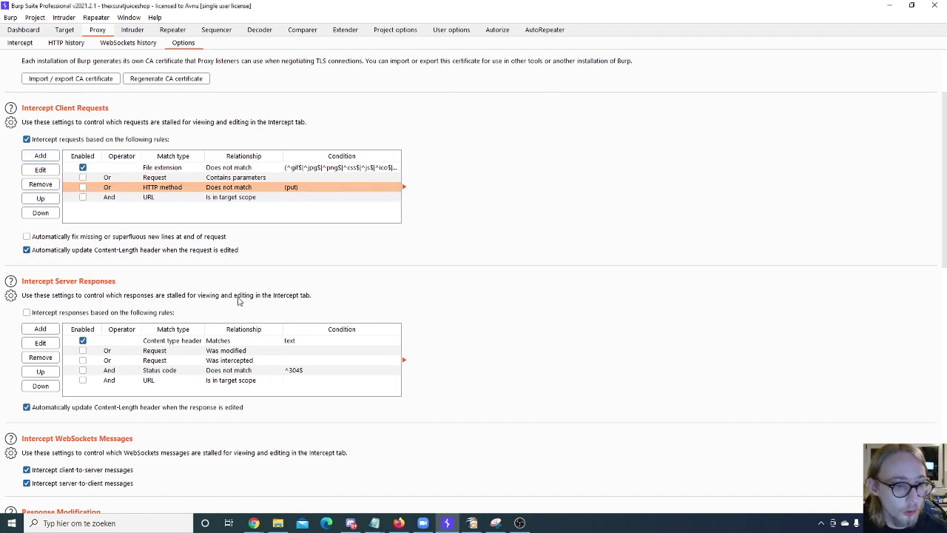
scroll(238, 301, down, 4)
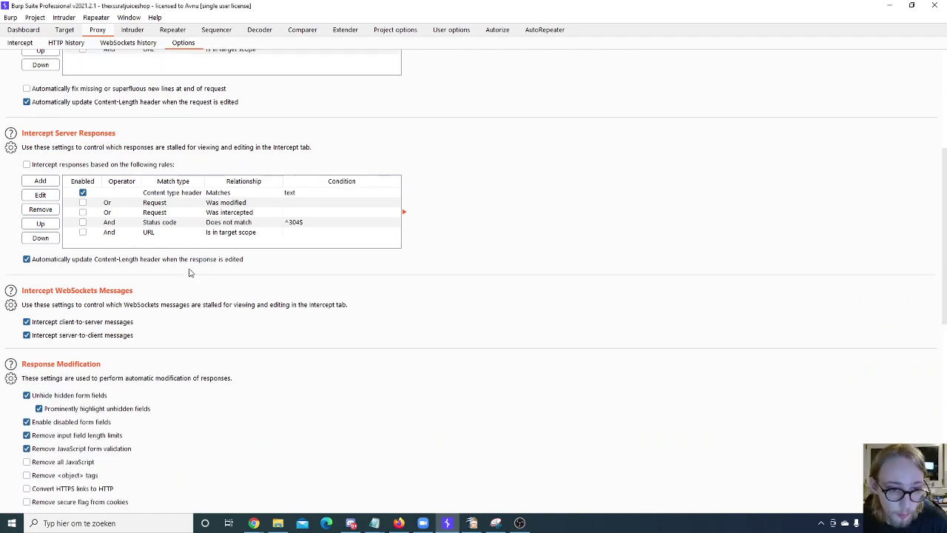
scroll(189, 272, down, 1)
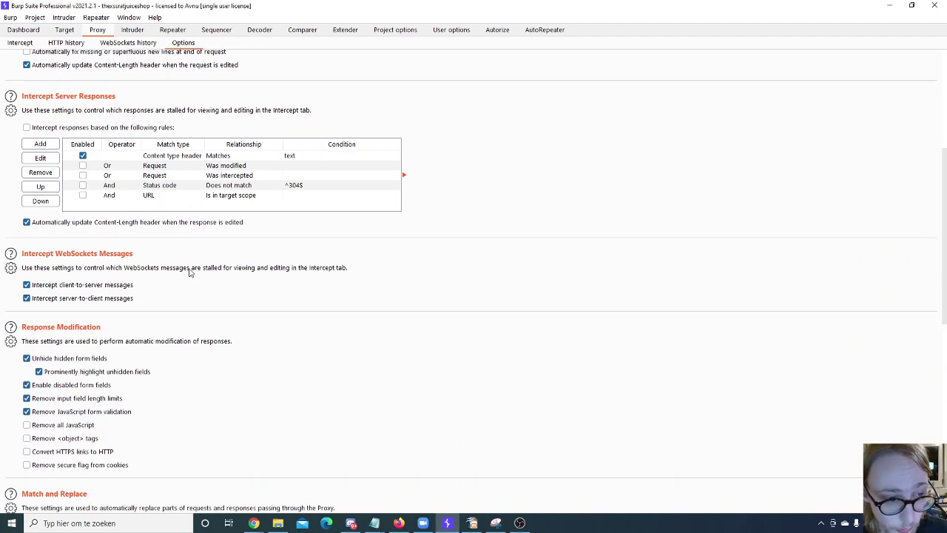
scroll(189, 272, down, 3)
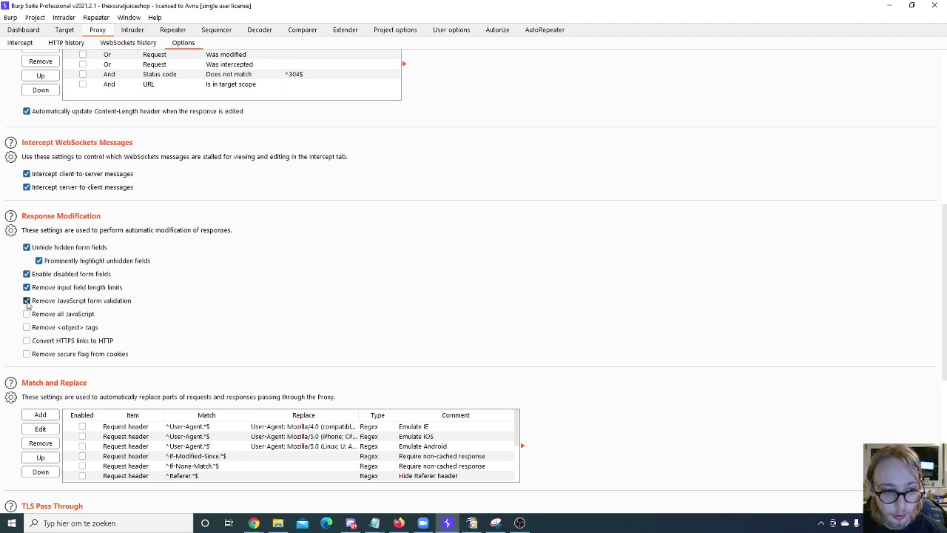
scroll(239, 316, down, 3)
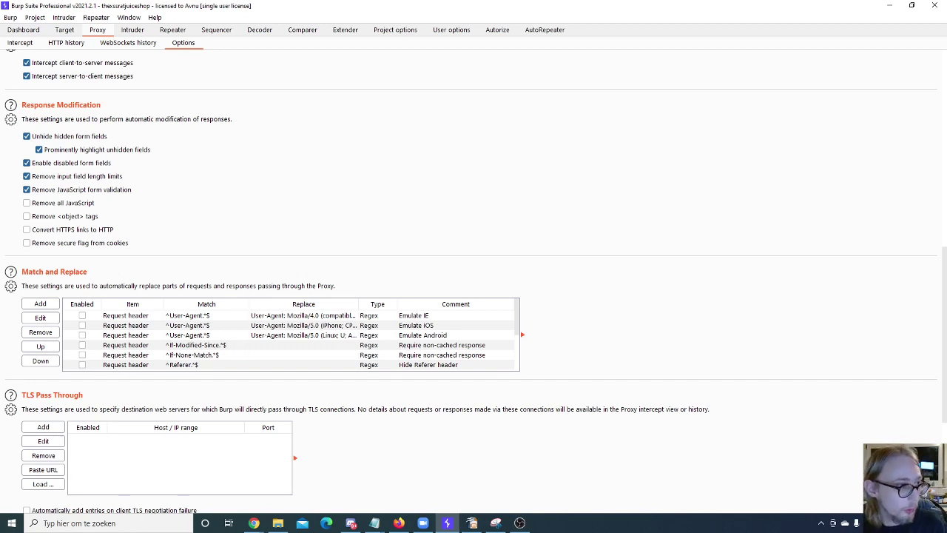
key(alt+Tab)
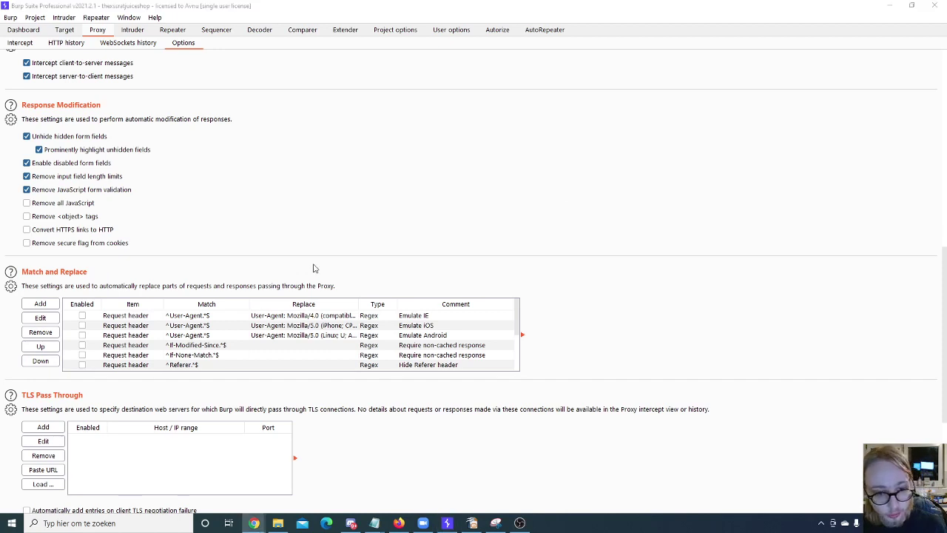
scroll(288, 328, down, 5)
Step: Add a Request body match/replace rule and enter CSRF= as the match text
click(34, 267)
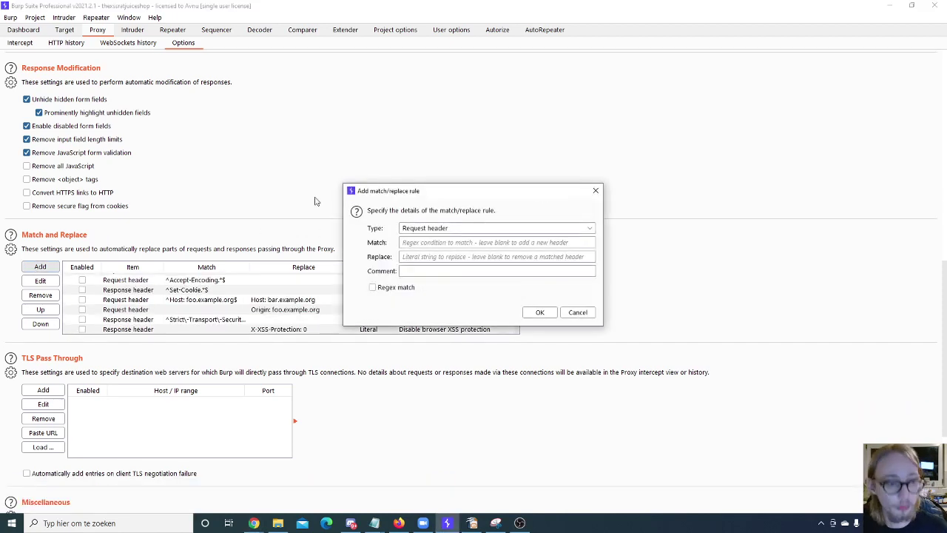
click(511, 230)
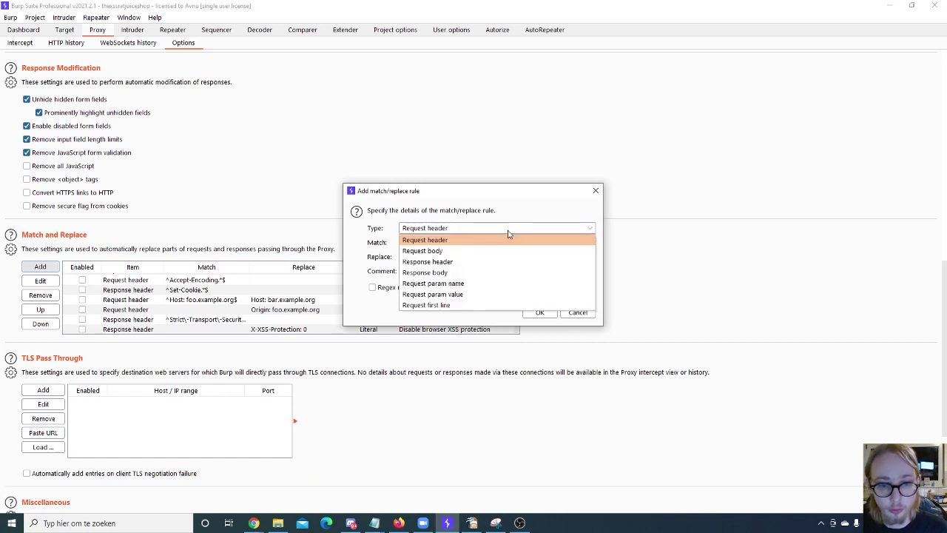
click(455, 251)
click(436, 243)
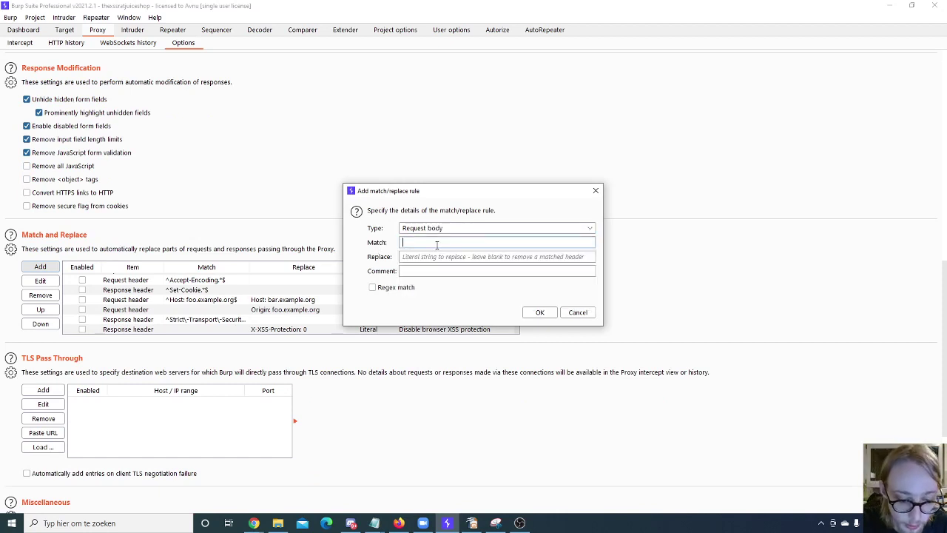
text(cs)
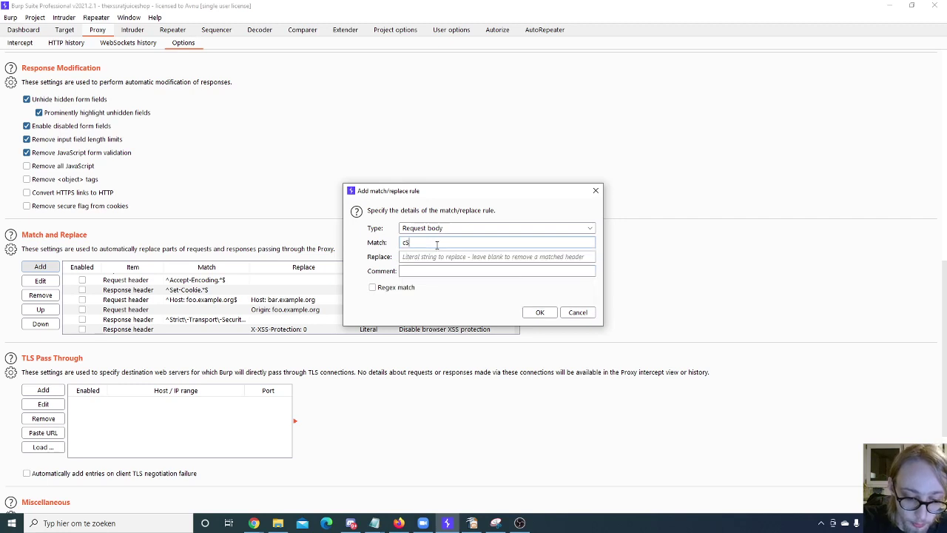
text(rf)
key(BackSpace)
key(BackSpace)
key(BackSpace)
key(BackSpace)
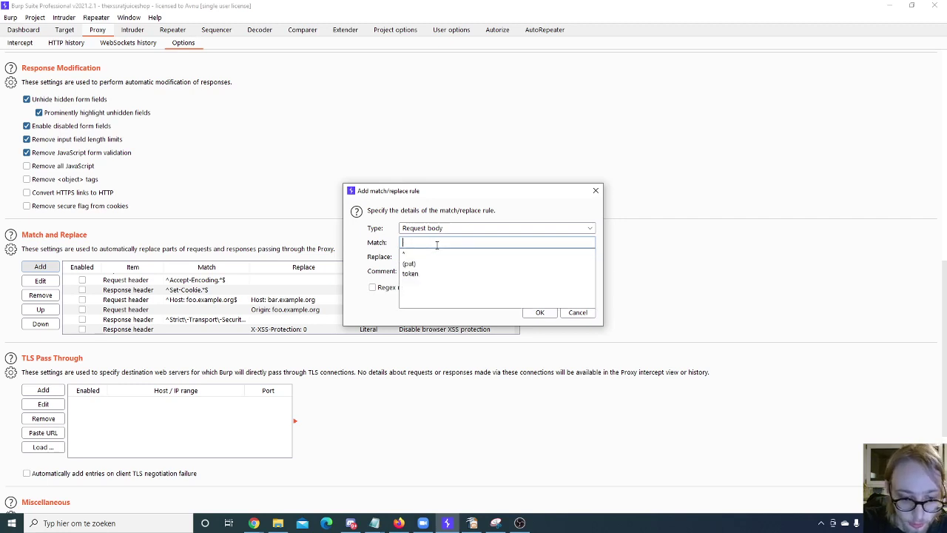
text(CSRF=*)
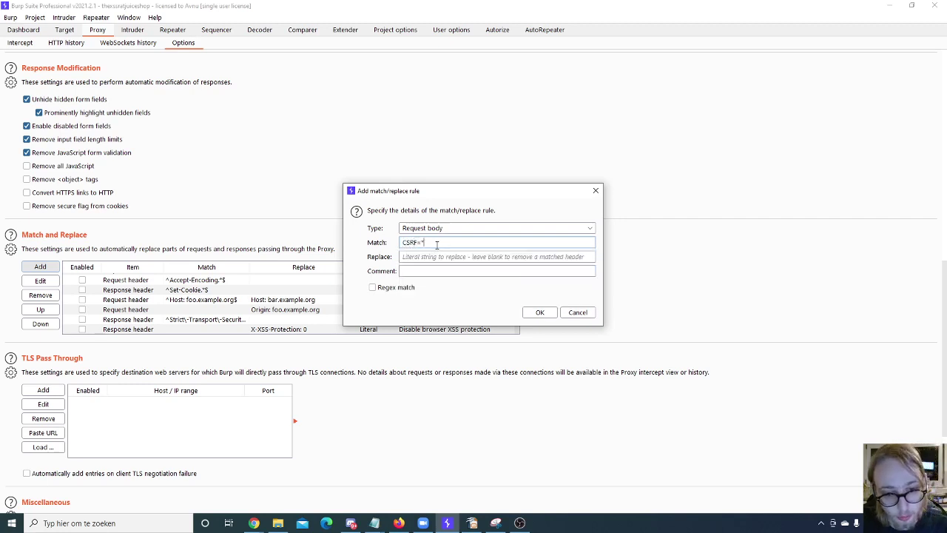
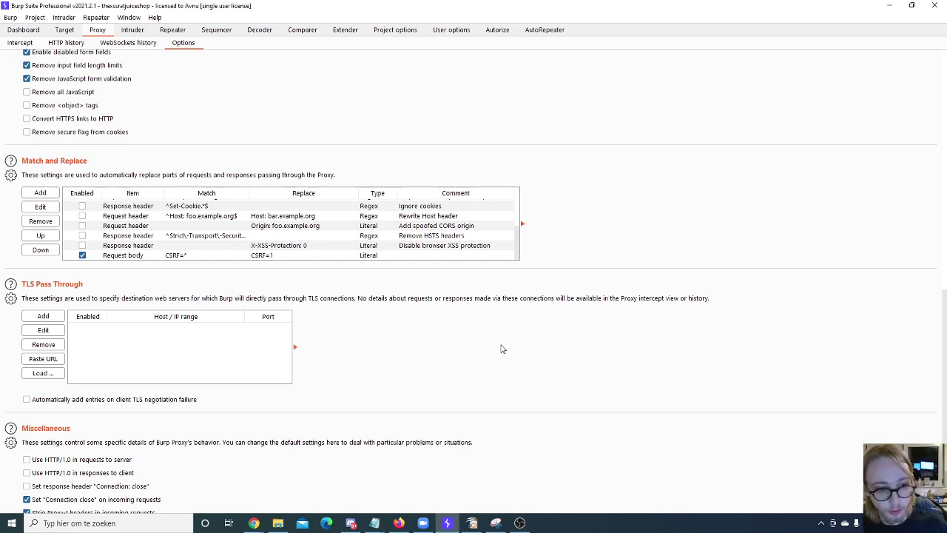
Step: Start a new Request header match/replace rule and bring up previously used Match expressions
click(44, 194)
click(461, 245)
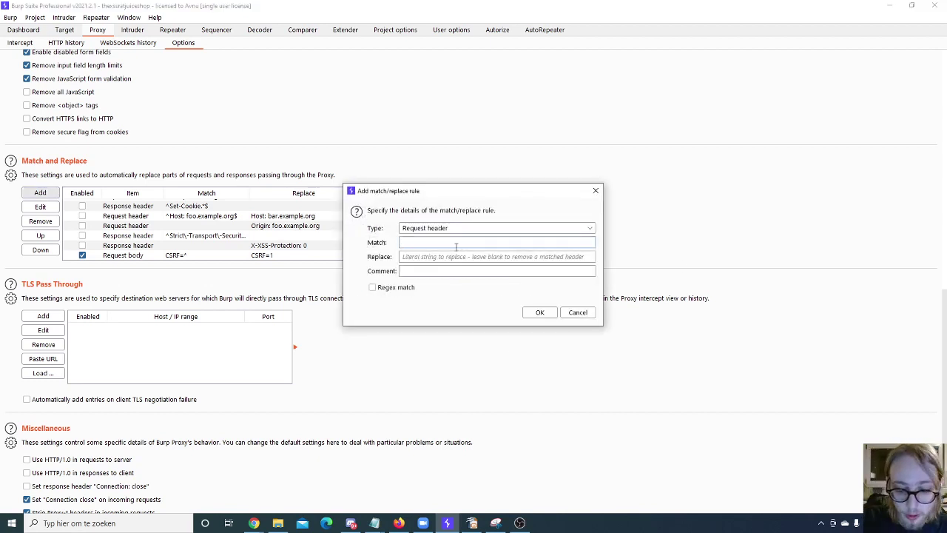
double_click(458, 247)
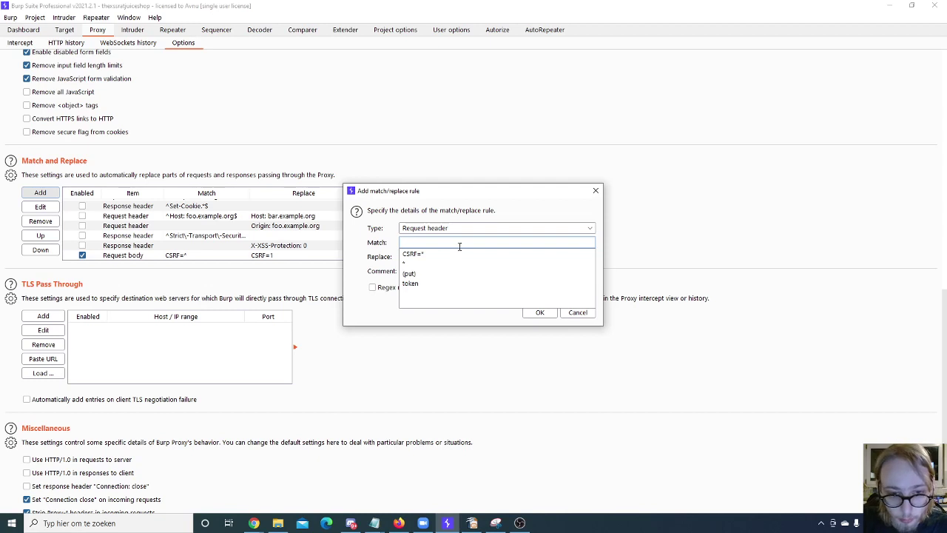
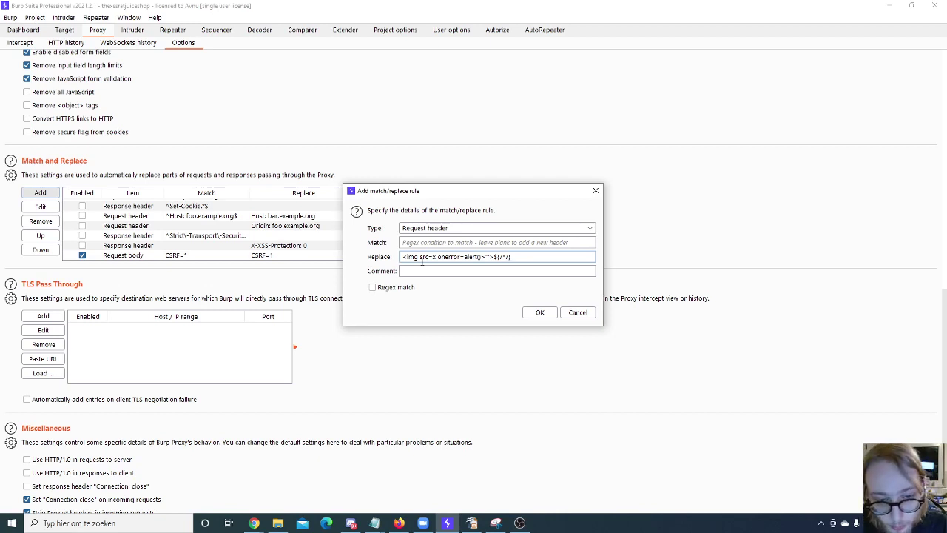
Step: Enter 'aaaaa' as the rule's match text and select it
click(426, 244)
text(aaa)
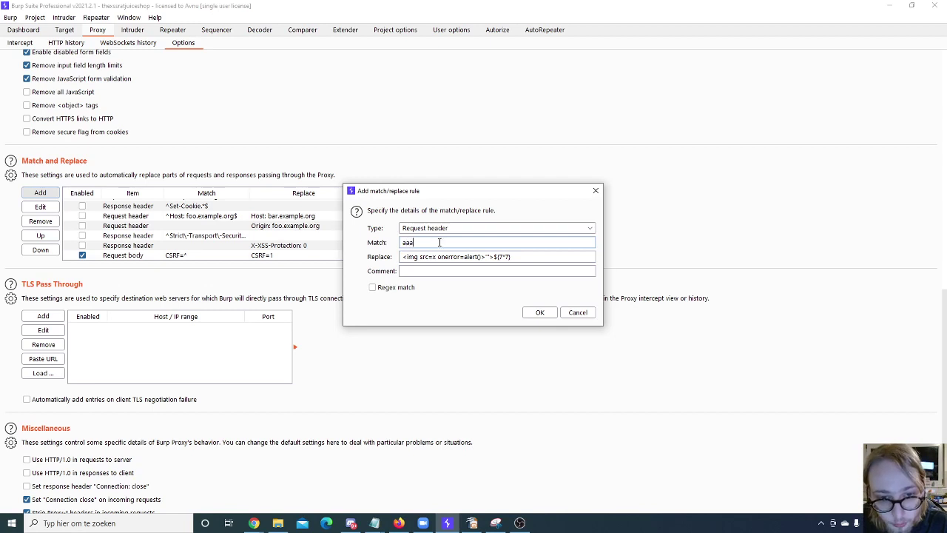
text(aa)
key(ctrl+a)
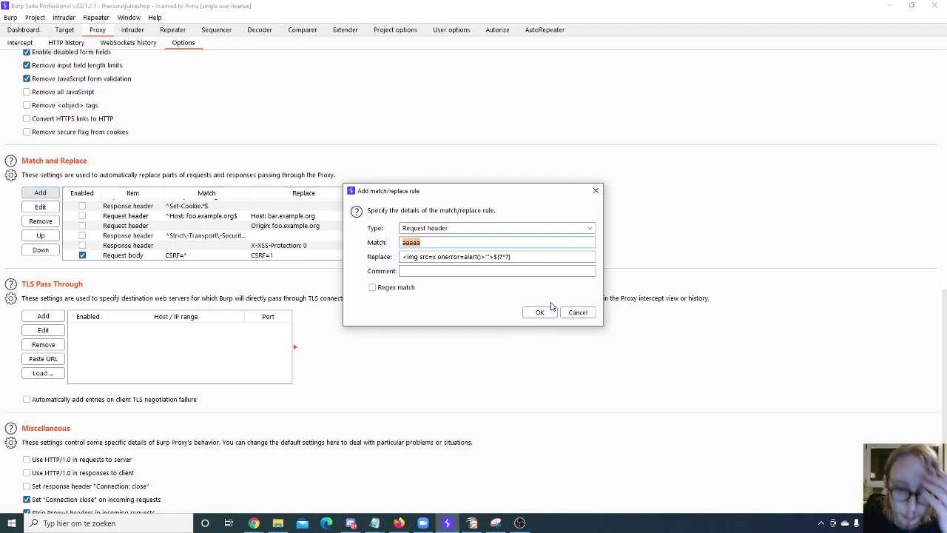
Step: Switch the rule type to Request body and add the rule
click(518, 230)
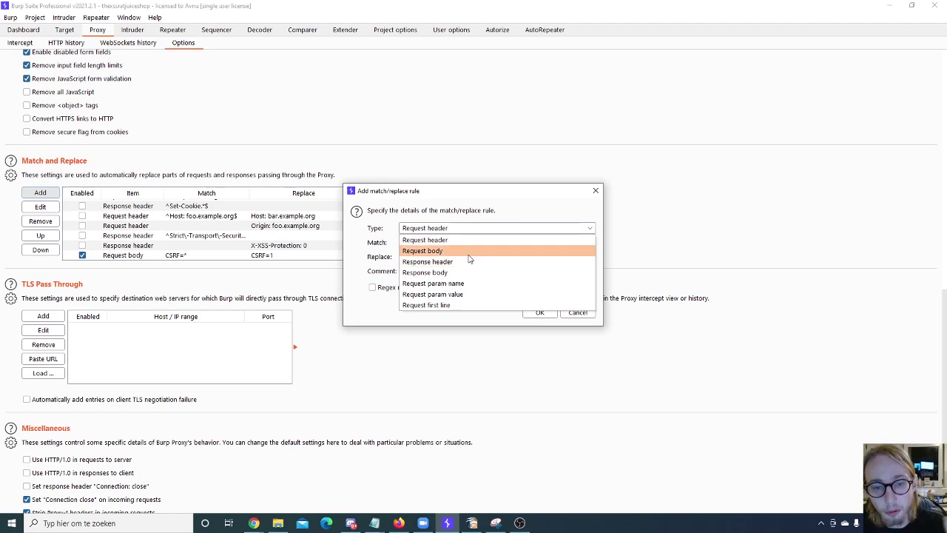
click(436, 251)
click(538, 313)
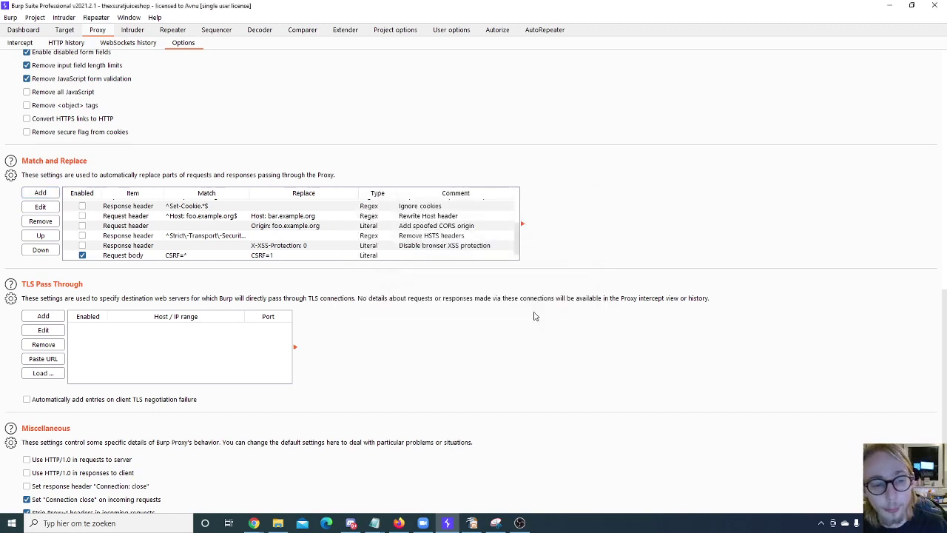
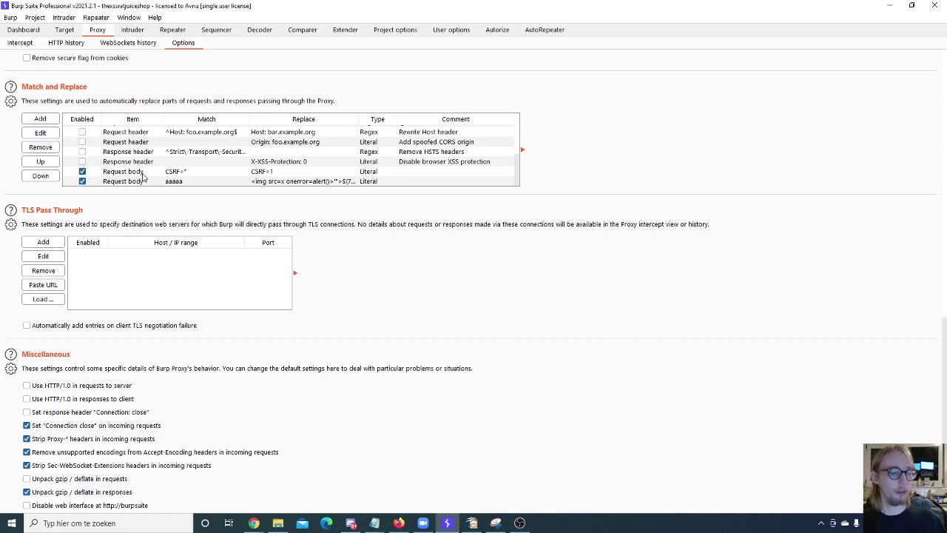
Step: Review the enabled Request body match-and-replace rules, then view Intruder's attack target 127.0.0.1 port 80
scroll(144, 176, down, 1)
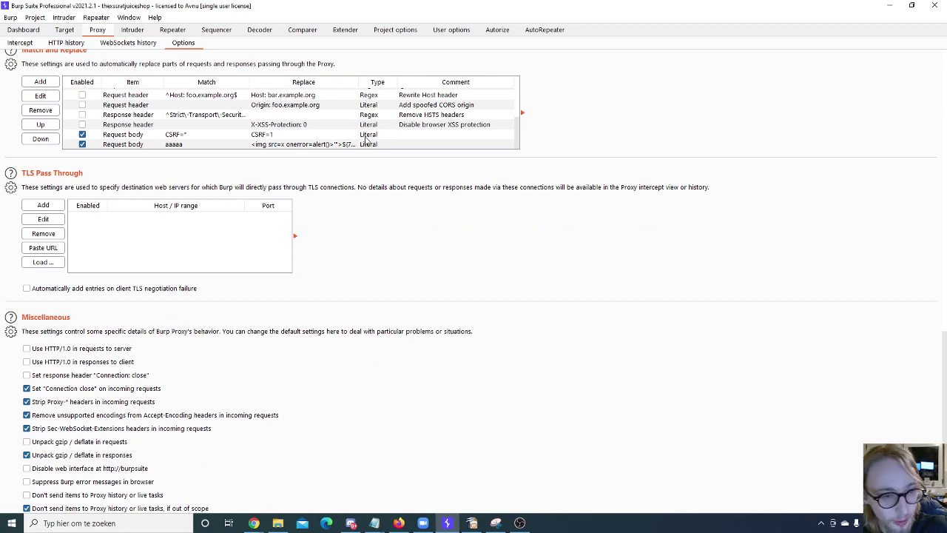
scroll(436, 105, down, 1)
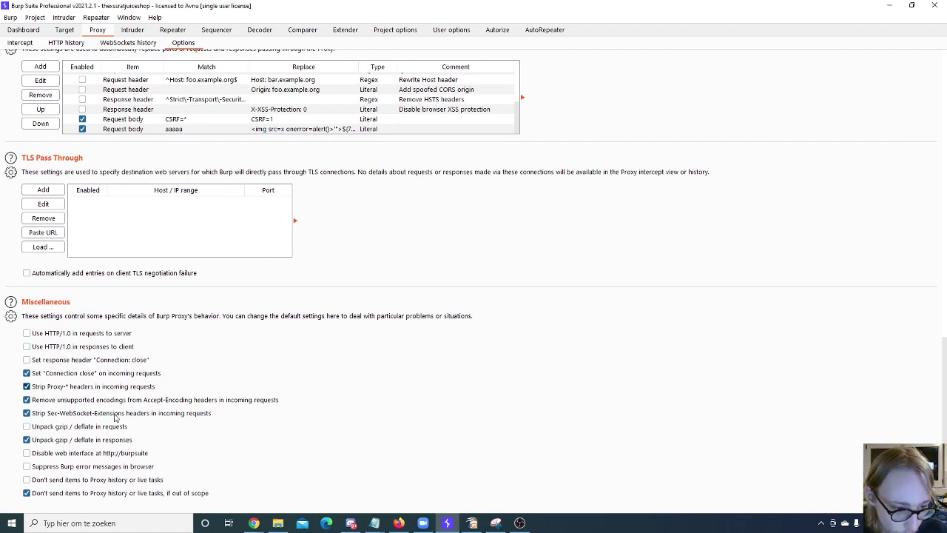
click(133, 30)
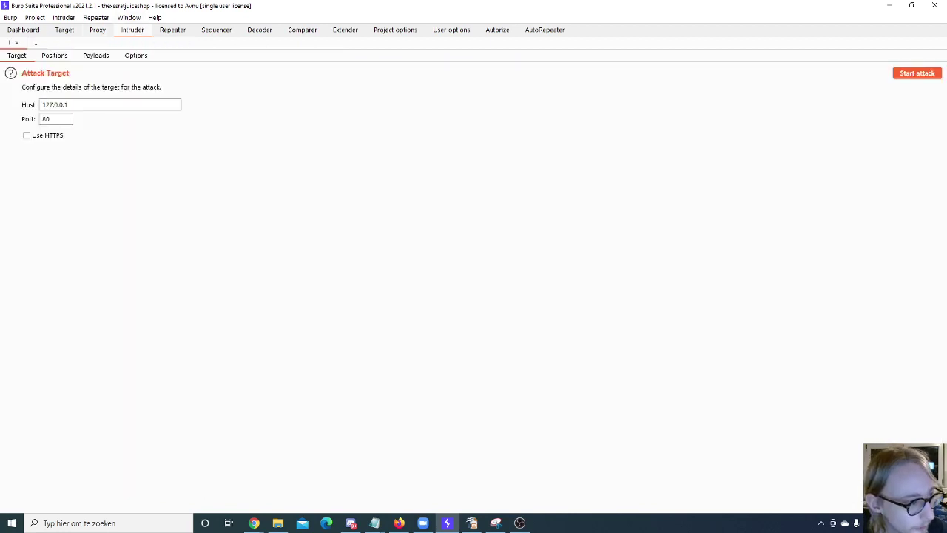
Step: Show the Proxy HTTP history listing socket.io polling requests to the ferretshop herokuapp host
key(alt+Tab)
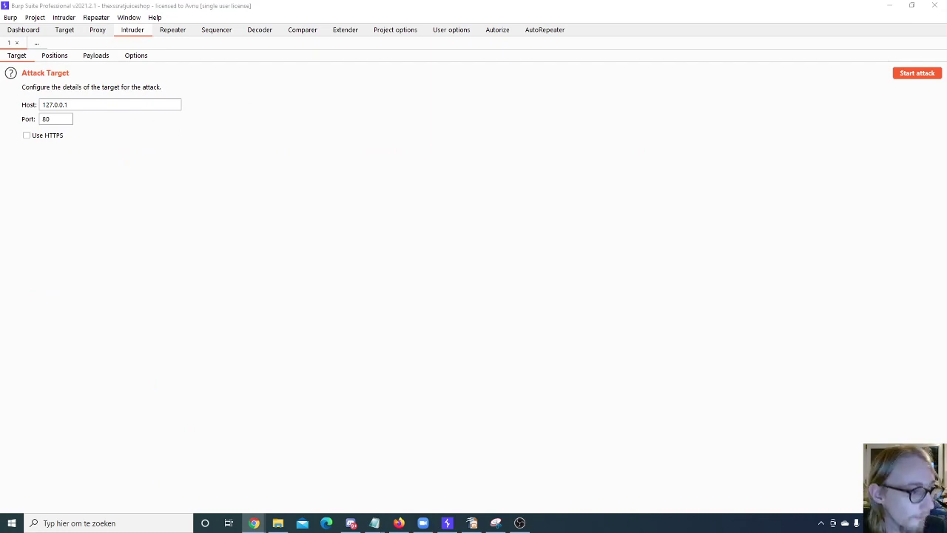
click(96, 30)
click(66, 42)
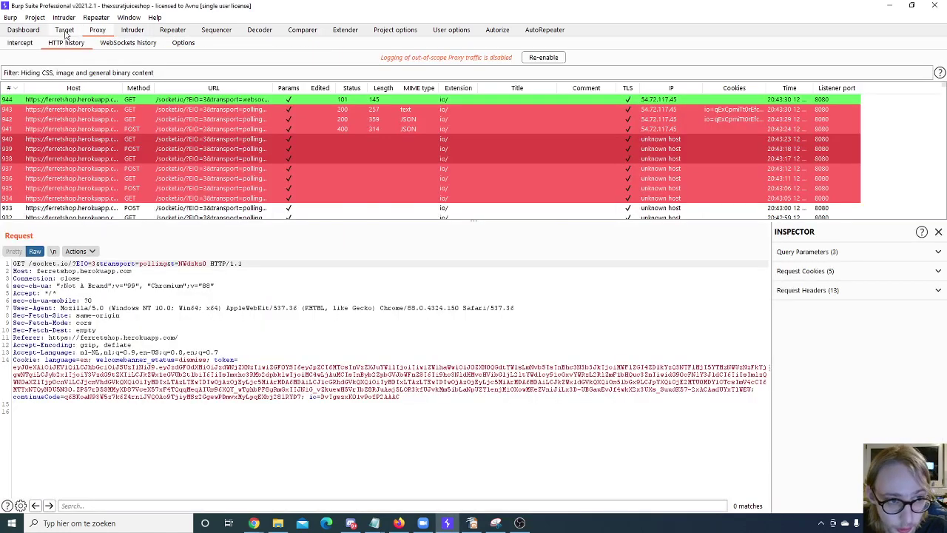
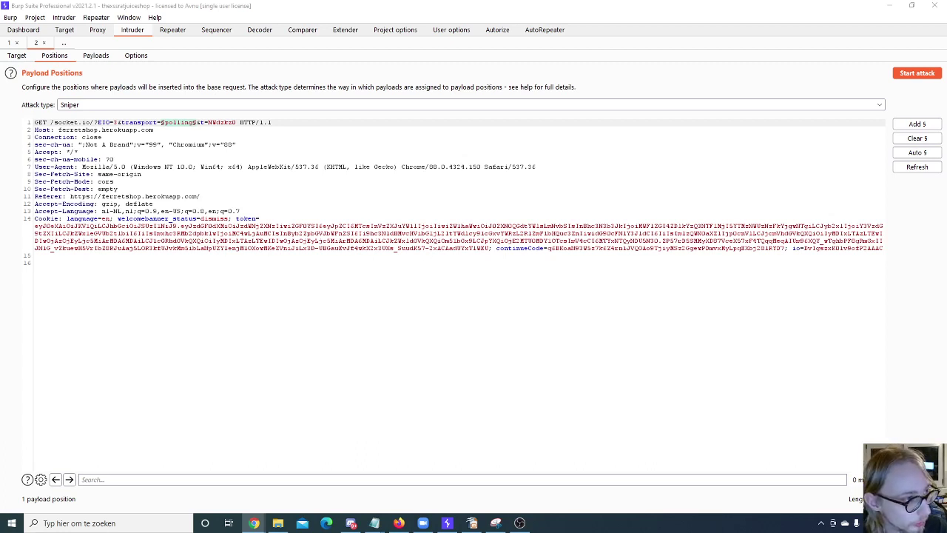
click(247, 107)
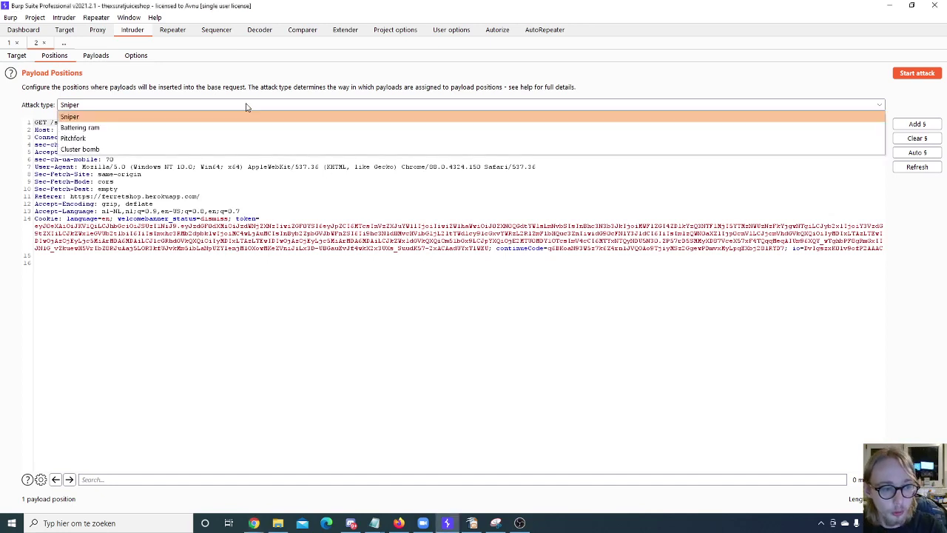
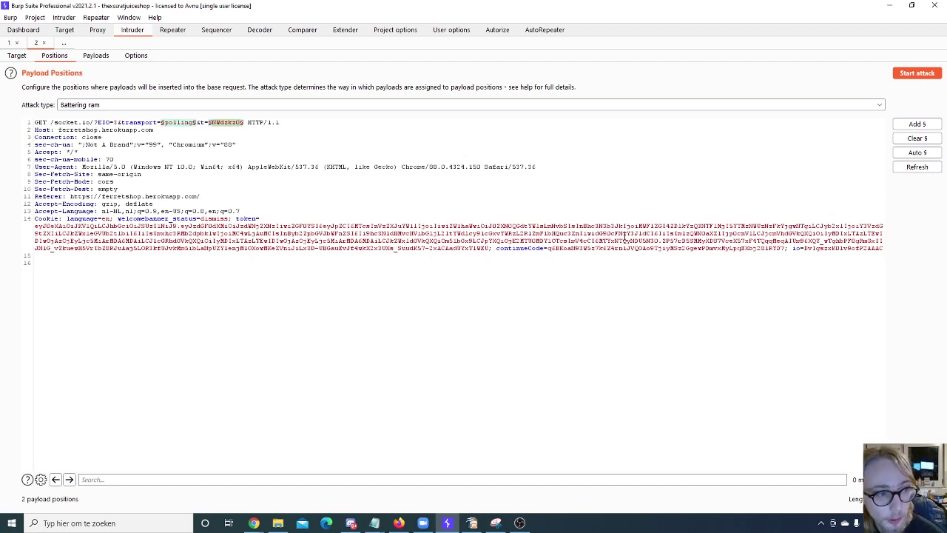
Step: Set the Intruder Positions attack type to Pitchfork instead of Battering ram
click(89, 104)
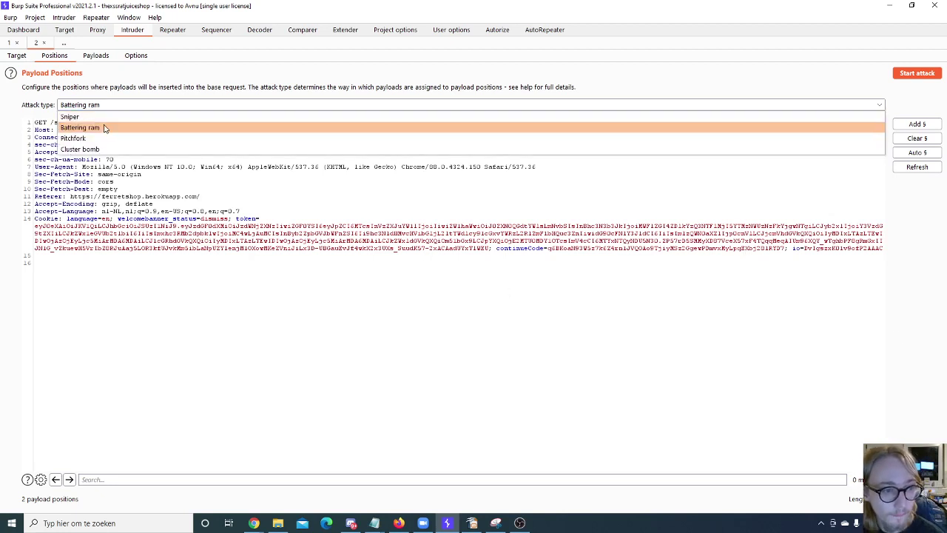
click(88, 138)
click(96, 56)
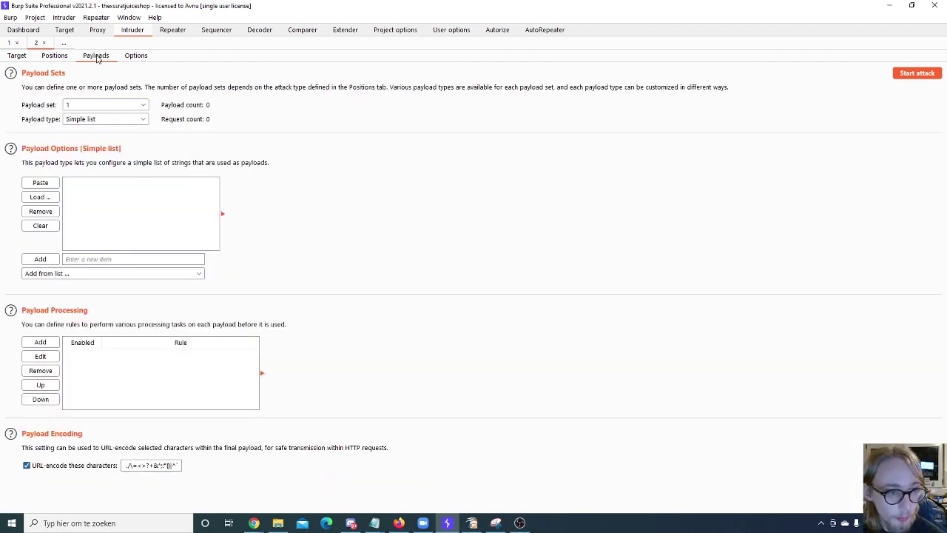
click(88, 121)
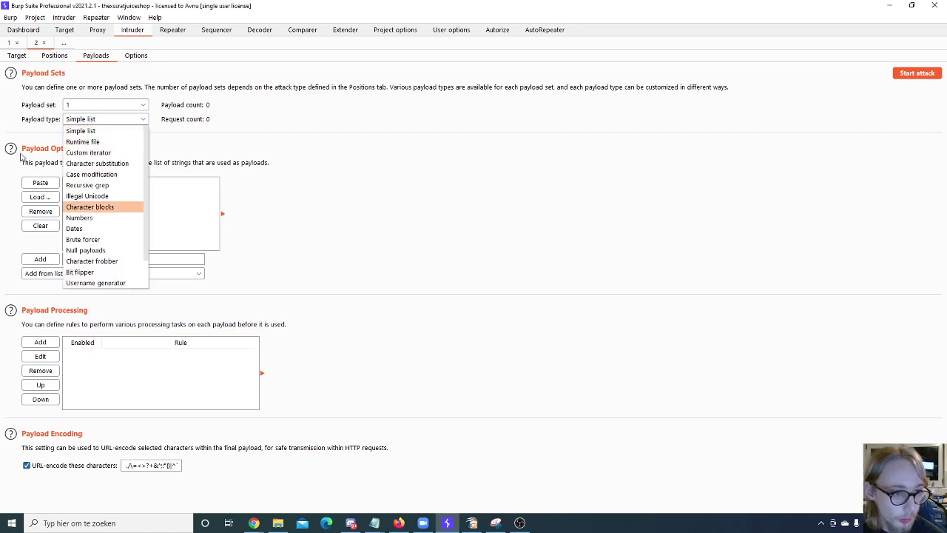
click(127, 131)
click(116, 106)
click(113, 104)
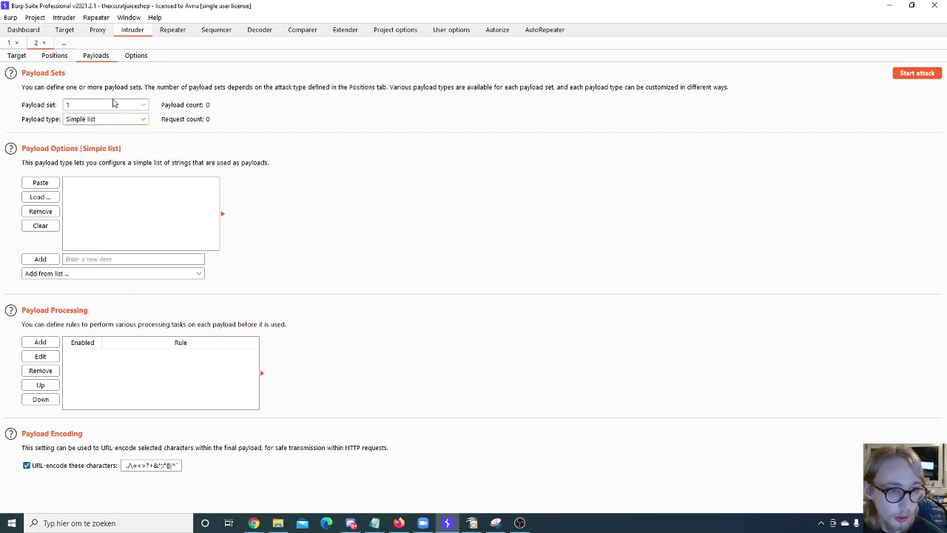
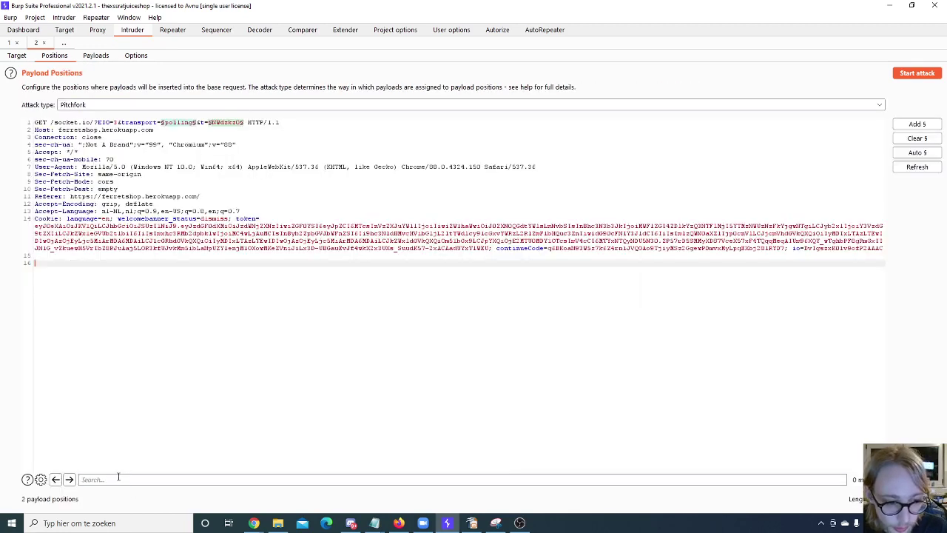
click(100, 479)
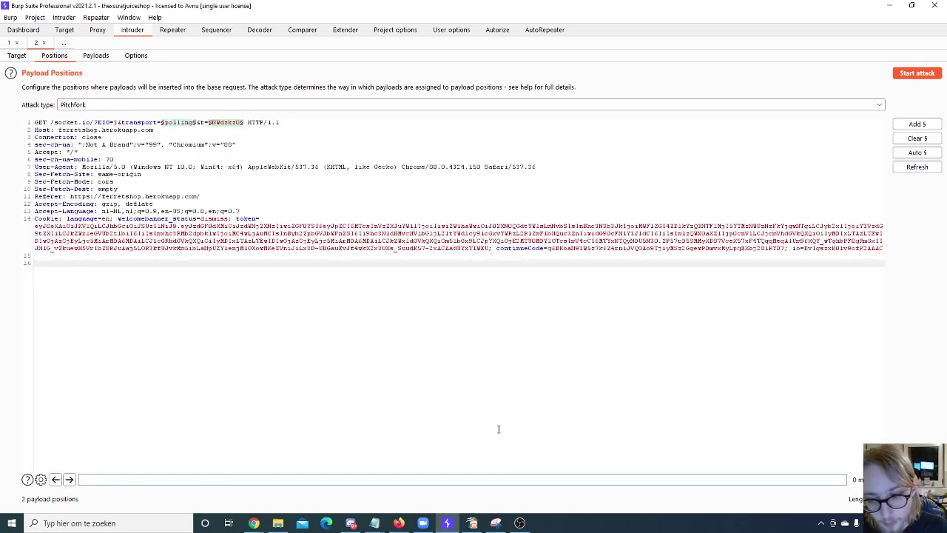
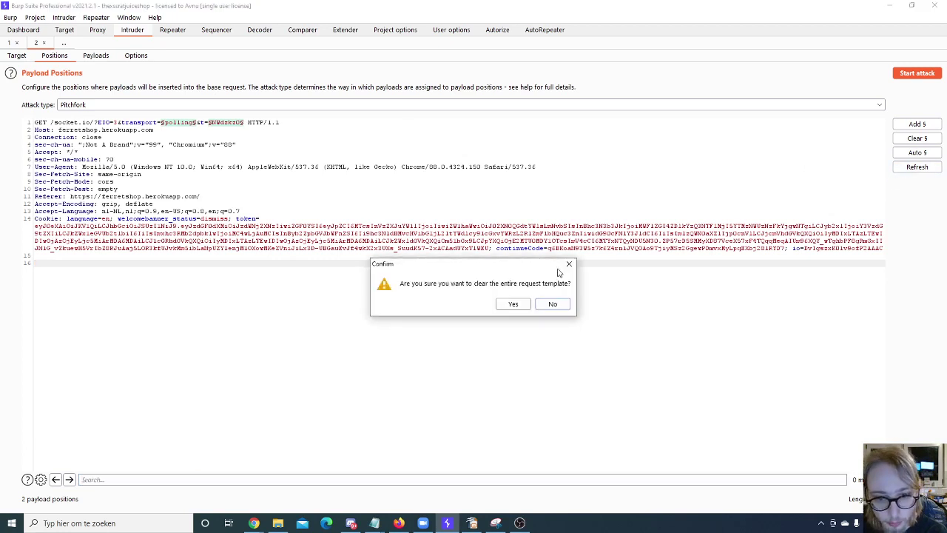
Step: Keep the request template, then view the Payloads settings, switching Payload set from 2 back toward 1
click(568, 264)
click(100, 57)
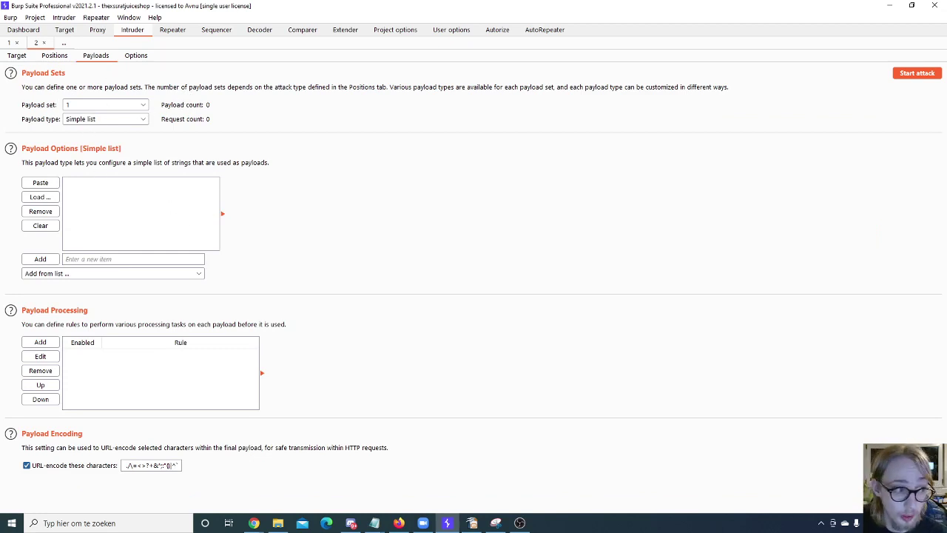
click(102, 105)
click(89, 131)
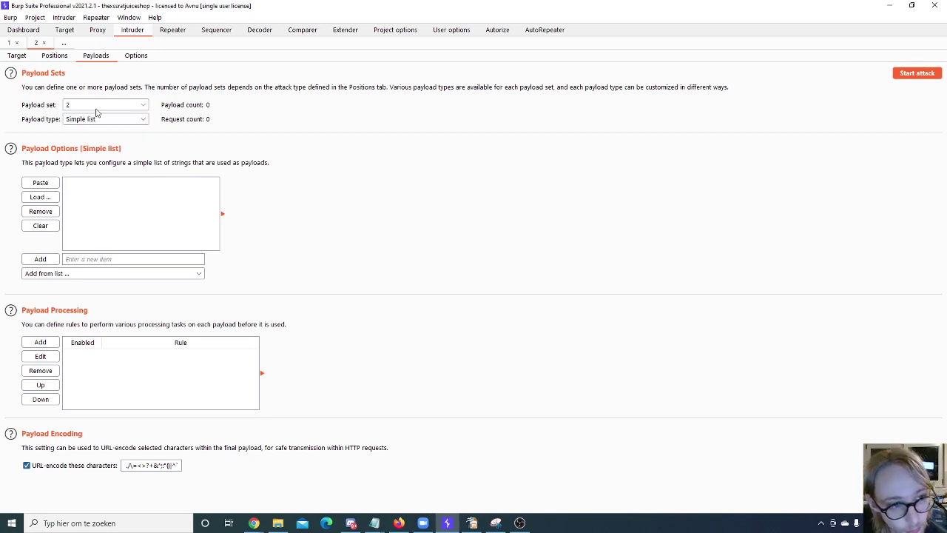
click(82, 106)
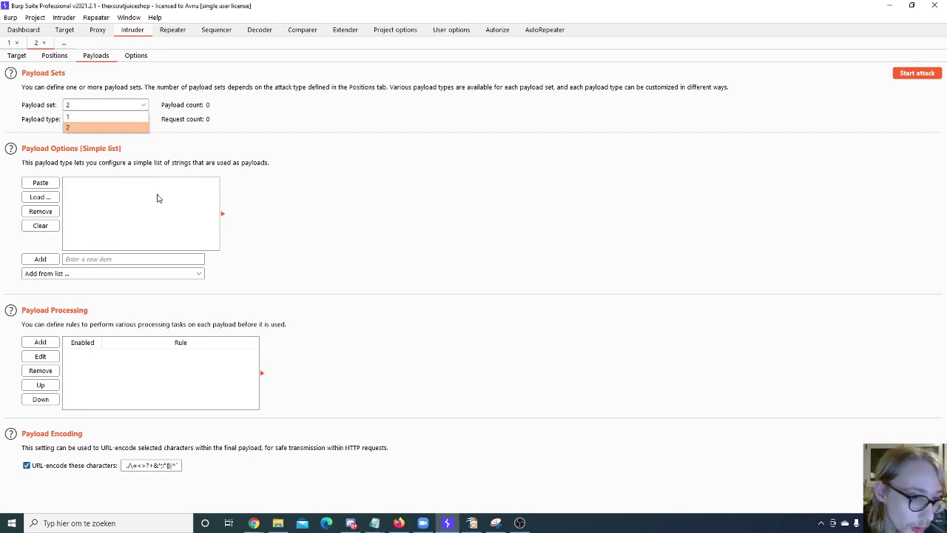
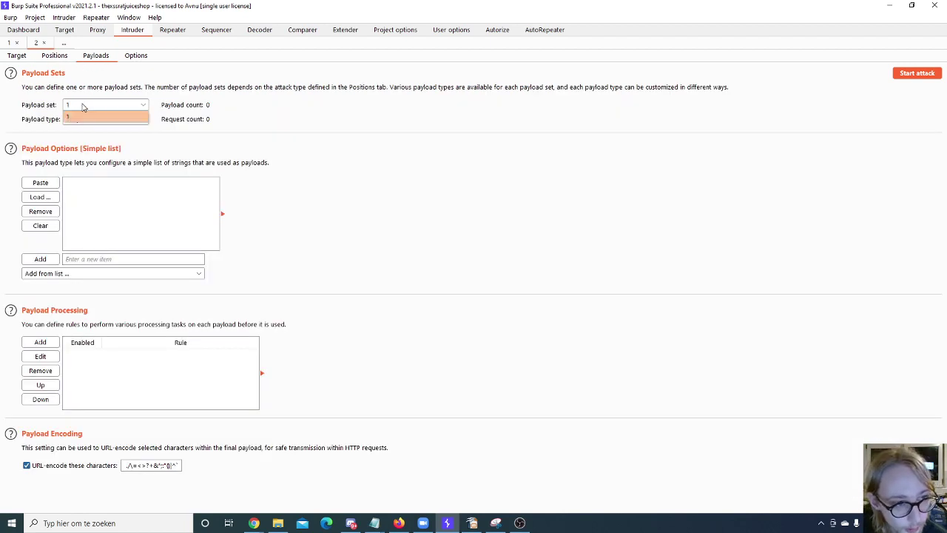
Step: Keep payload set 1 and browse the list of payload types for the Pitchfork attack
click(102, 119)
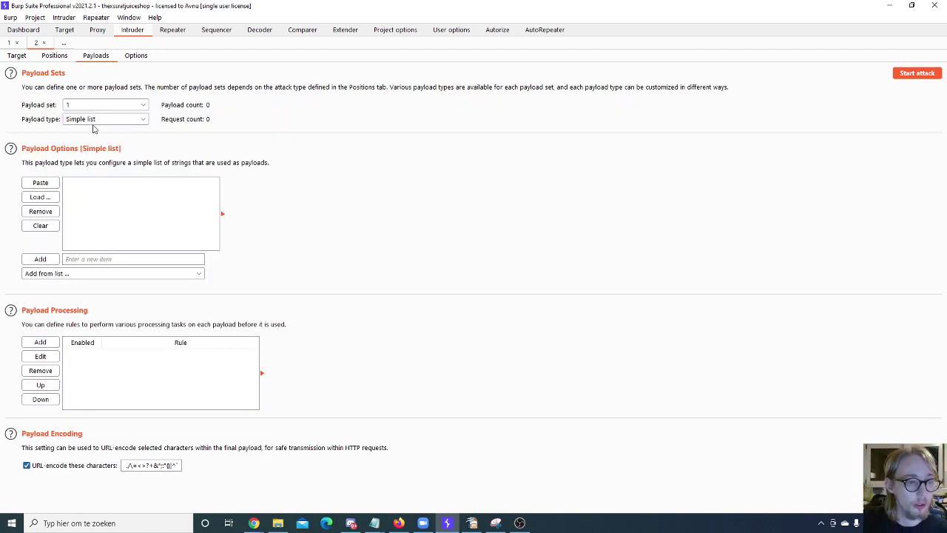
click(94, 120)
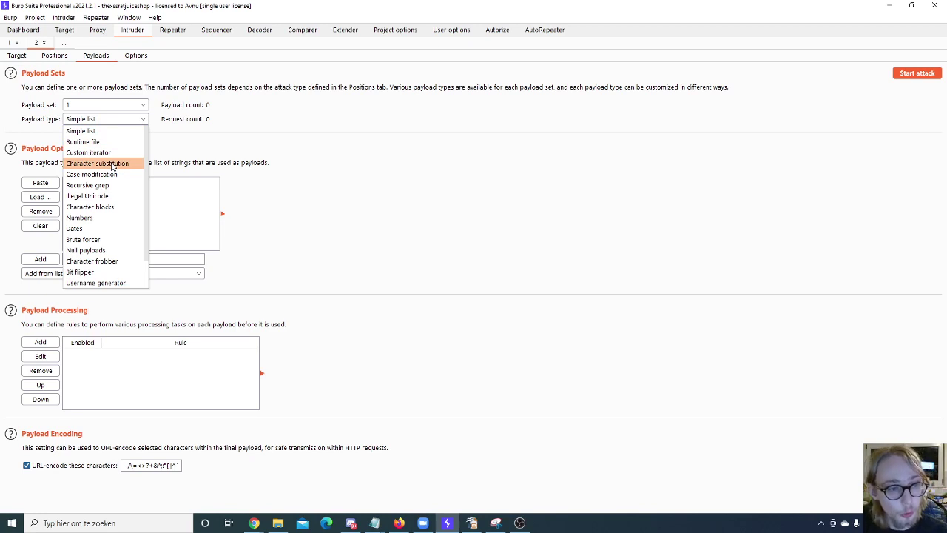
scroll(112, 166, down, 1)
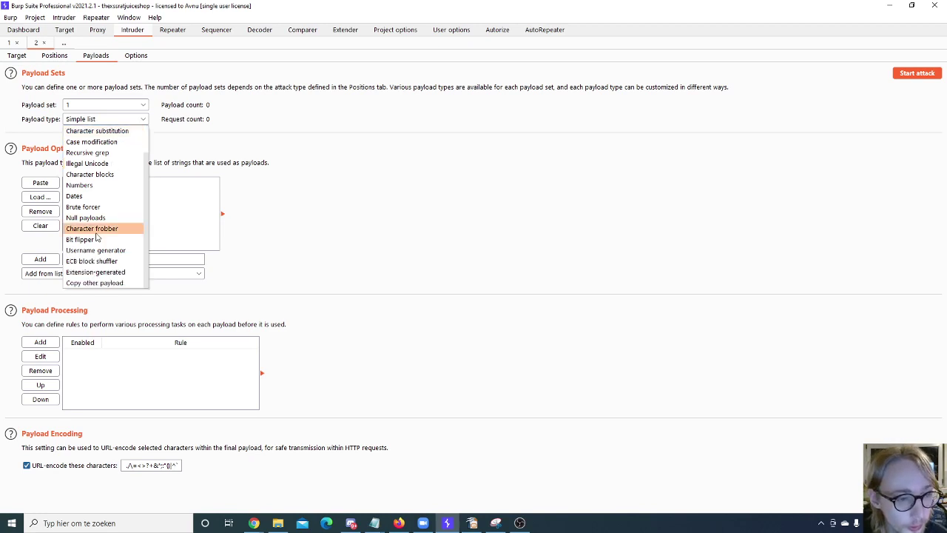
scroll(122, 222, up, 1)
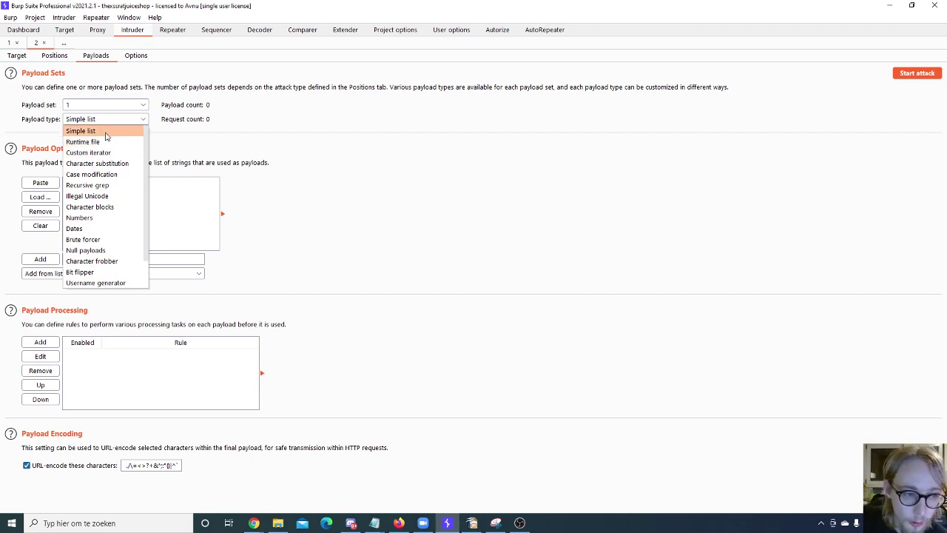
scroll(115, 230, down, 1)
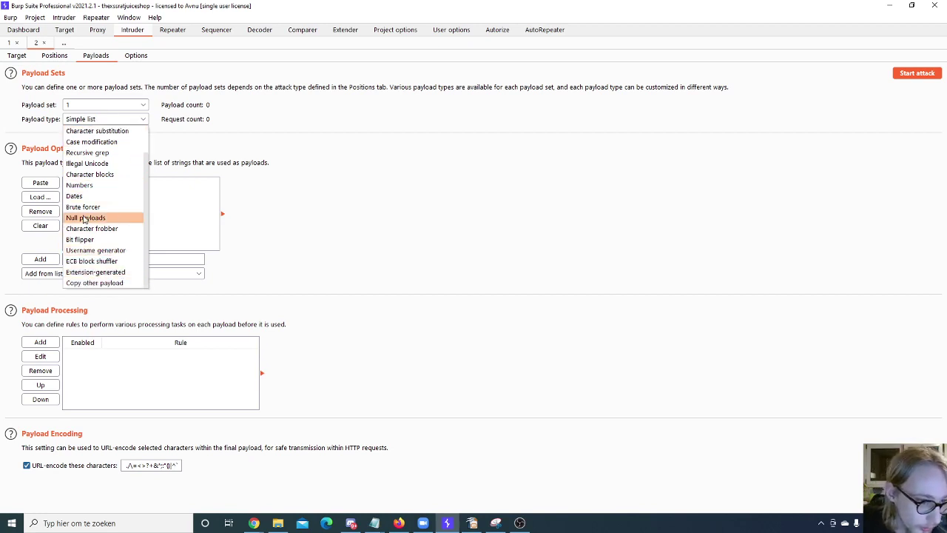
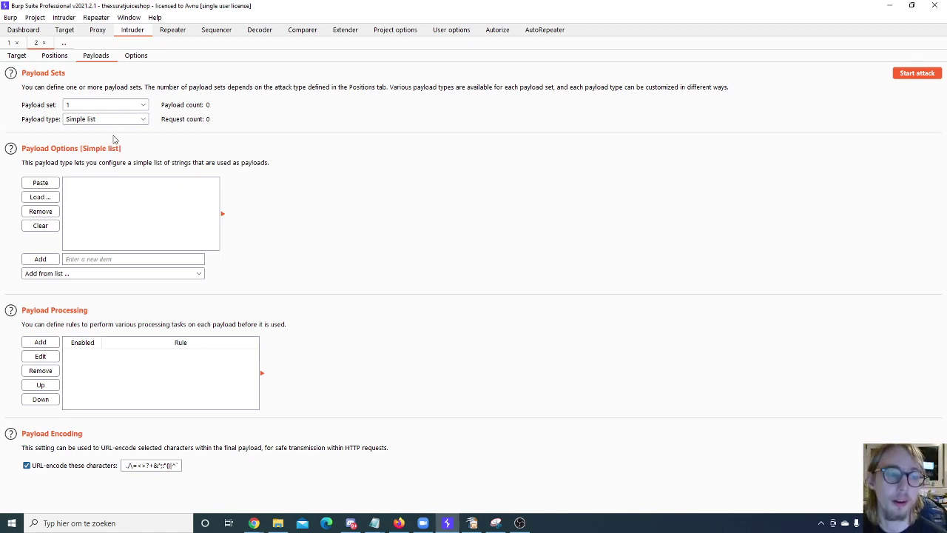
Step: Show Intruder's built-in payload lists for the simple-list payload set
click(151, 273)
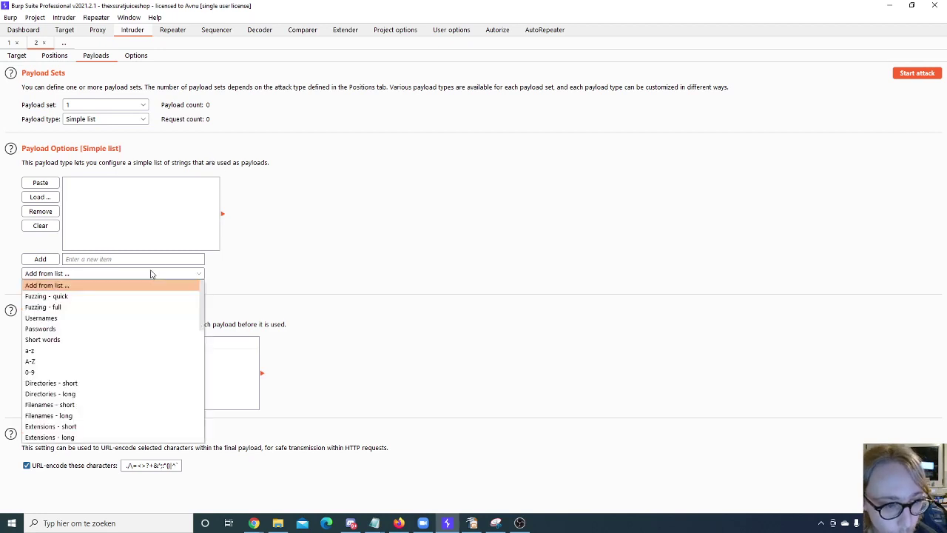
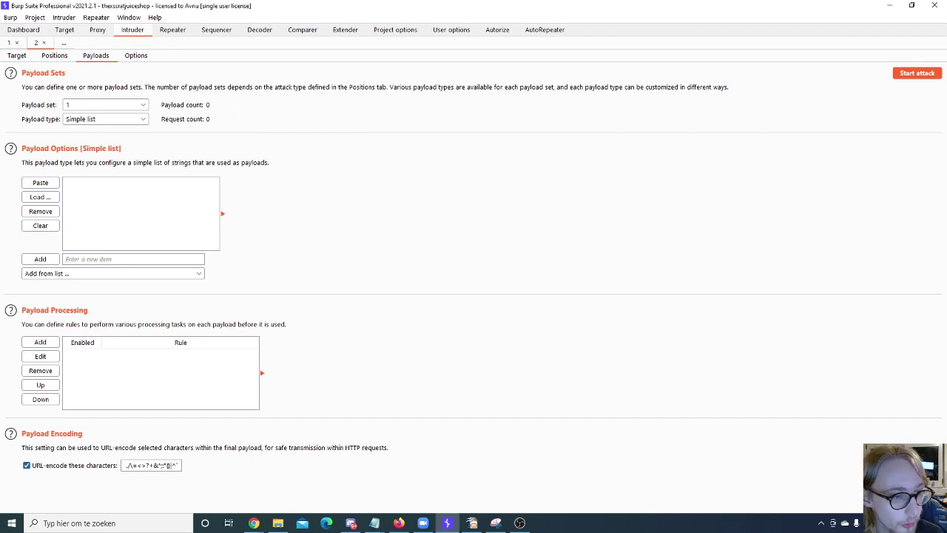
Step: Start loading a payload file into the simple-list payload set, then cancel without loading one
click(40, 197)
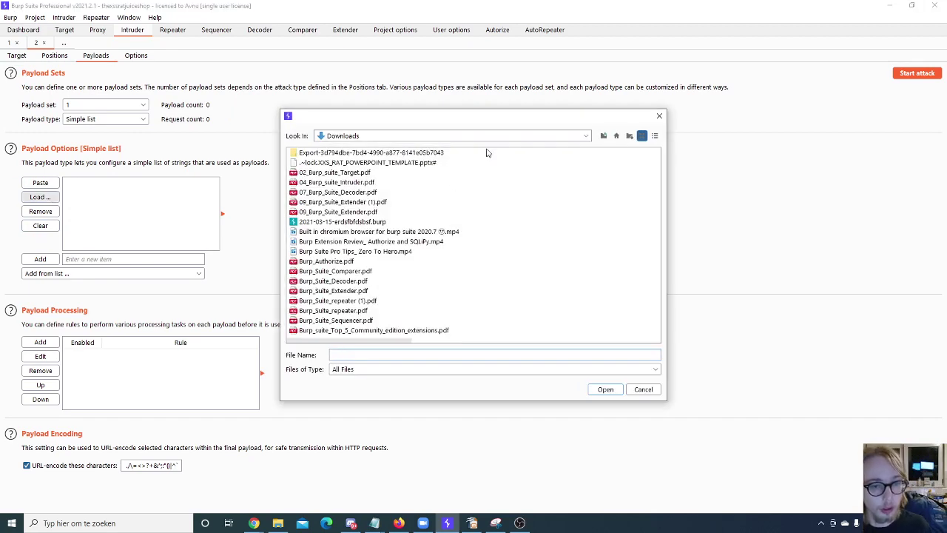
click(659, 117)
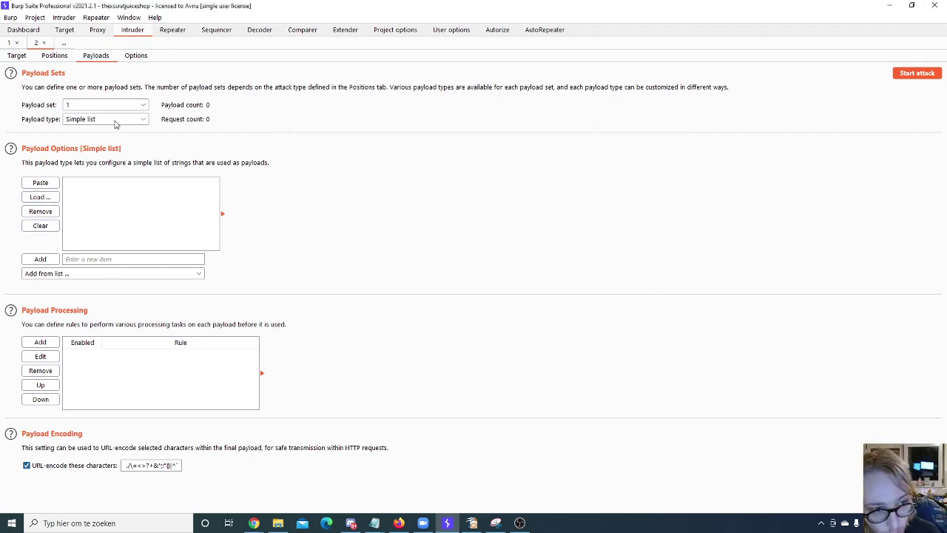
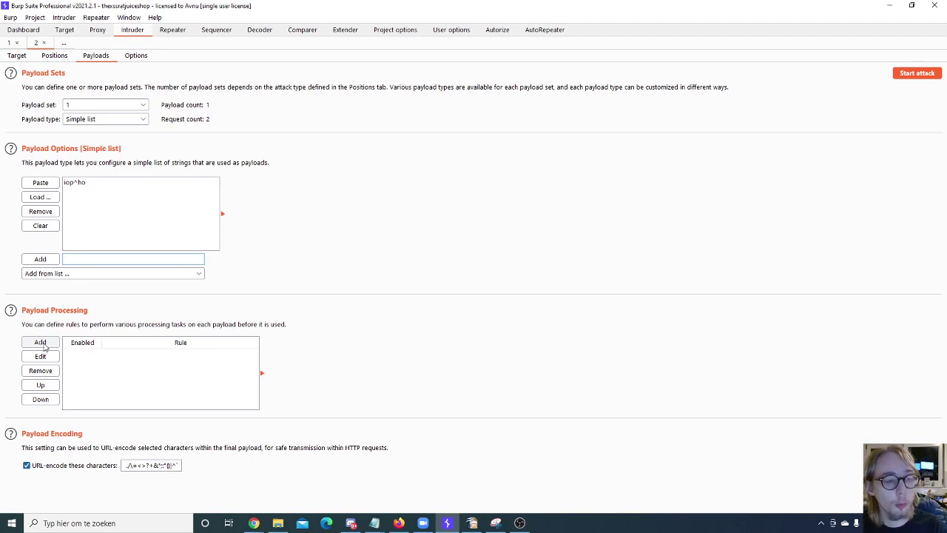
Step: Add an Encode payload processing rule set to Base64-encode for the simple-list payloads
click(40, 342)
click(416, 227)
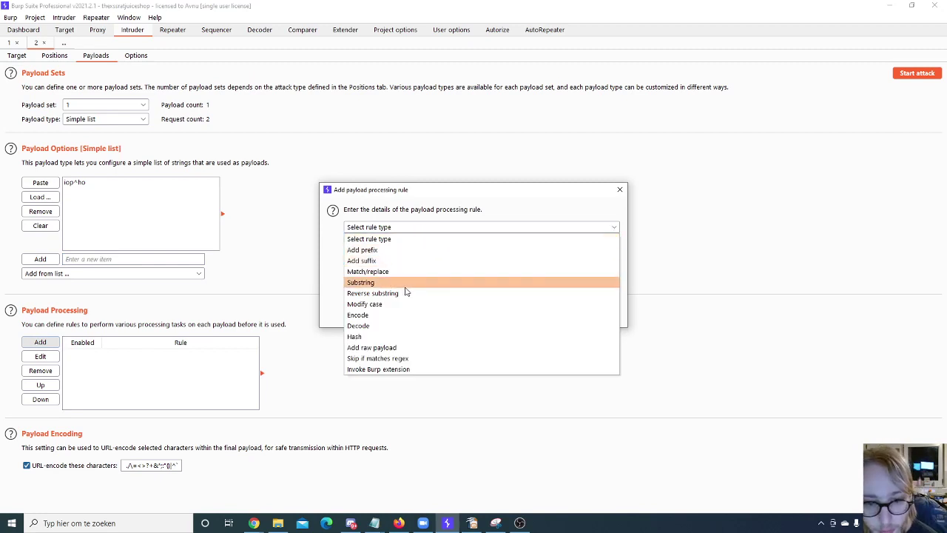
click(381, 314)
click(409, 242)
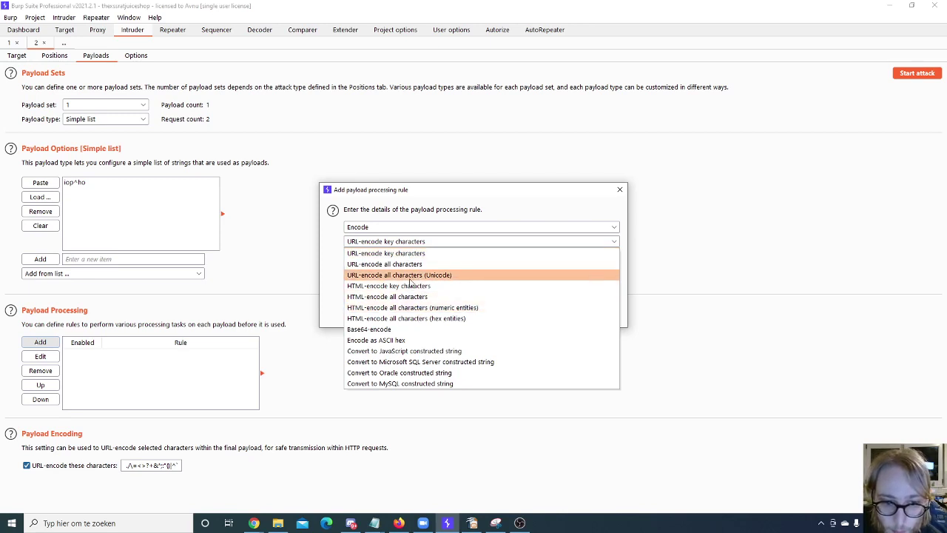
click(414, 328)
click(568, 307)
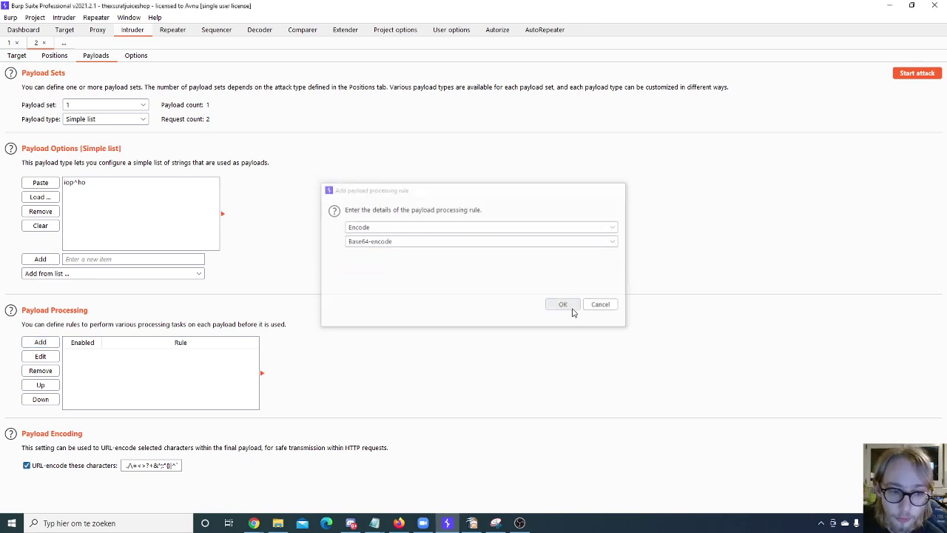
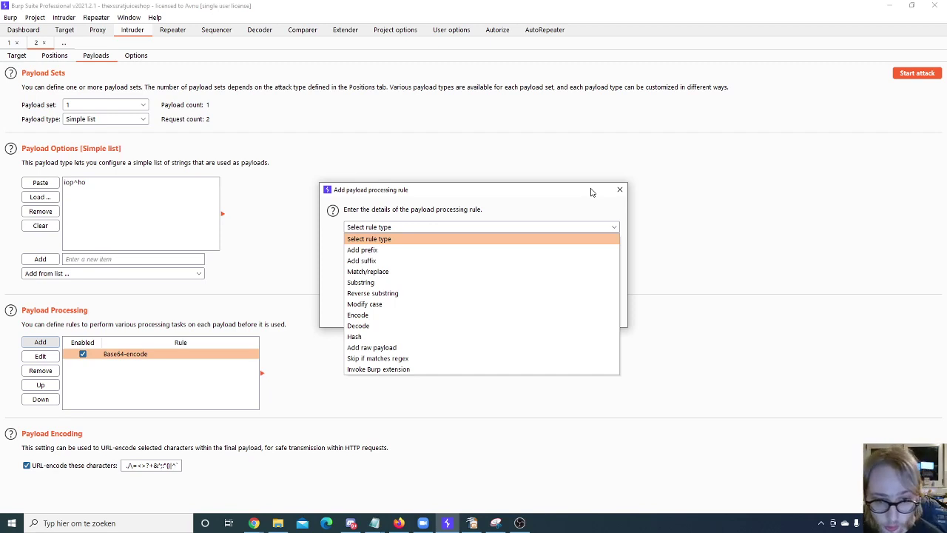
Step: Cancel the extra payload processing rule, keeping only the Base64-encode rule
click(584, 191)
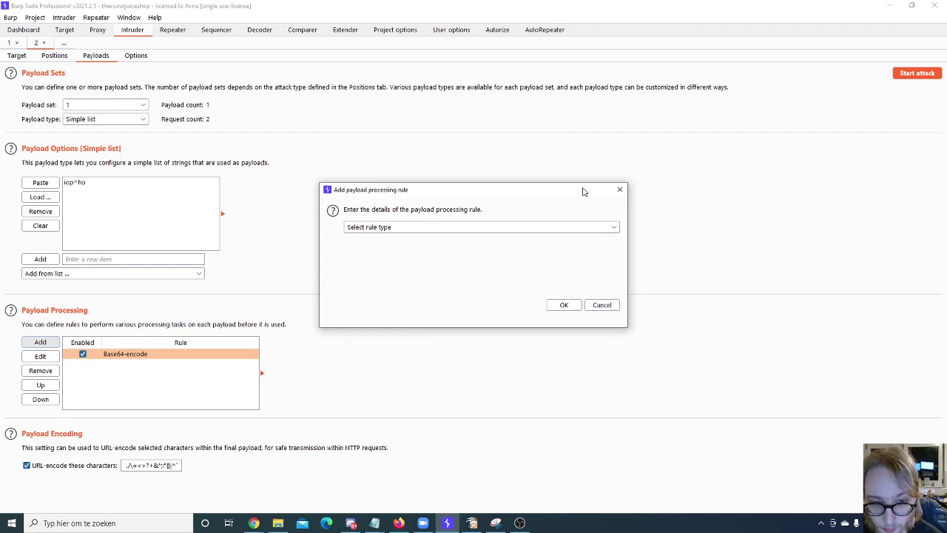
click(620, 191)
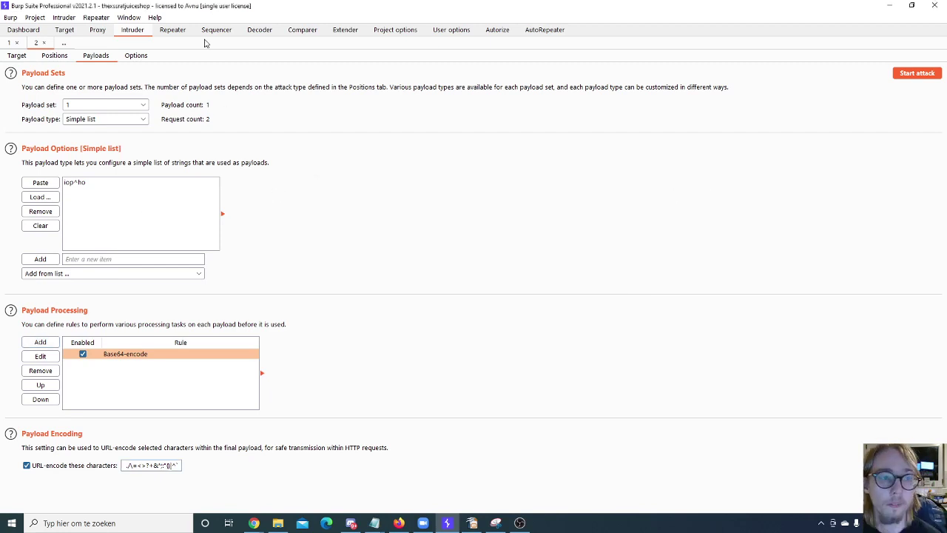
Step: Review the Intruder Options tab: Request Engine, Attack Results and Grep - Match settings
click(141, 53)
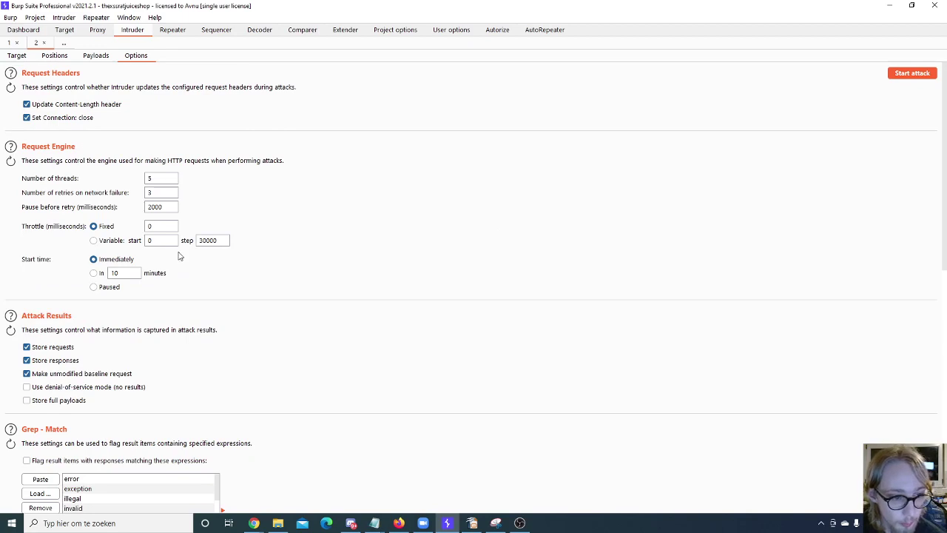
scroll(177, 269, down, 5)
scroll(158, 313, down, 3)
scroll(286, 321, up, 5)
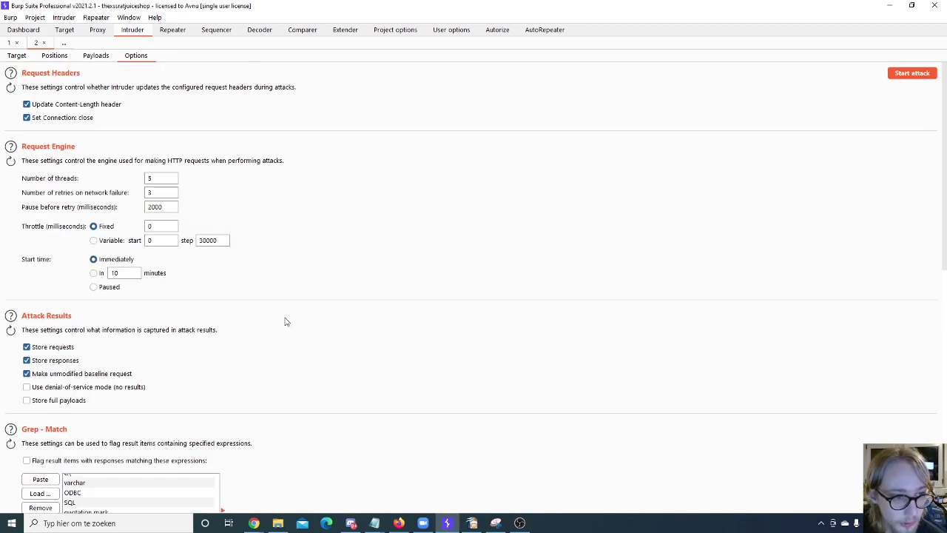
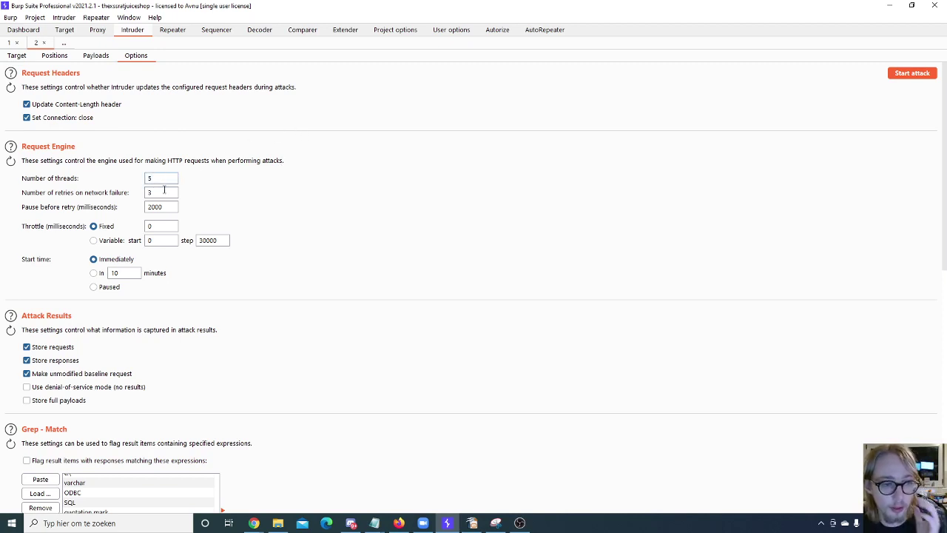
double_click(164, 191)
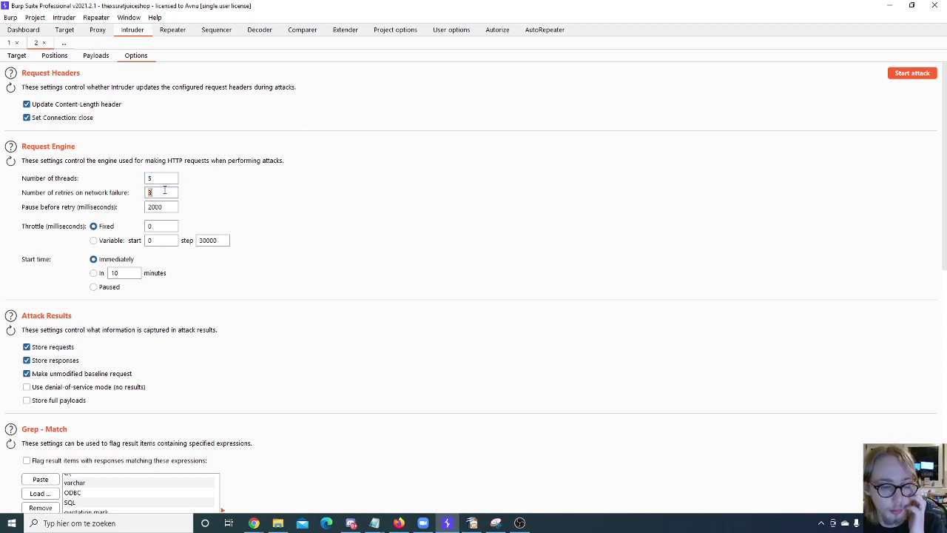
click(94, 241)
click(94, 226)
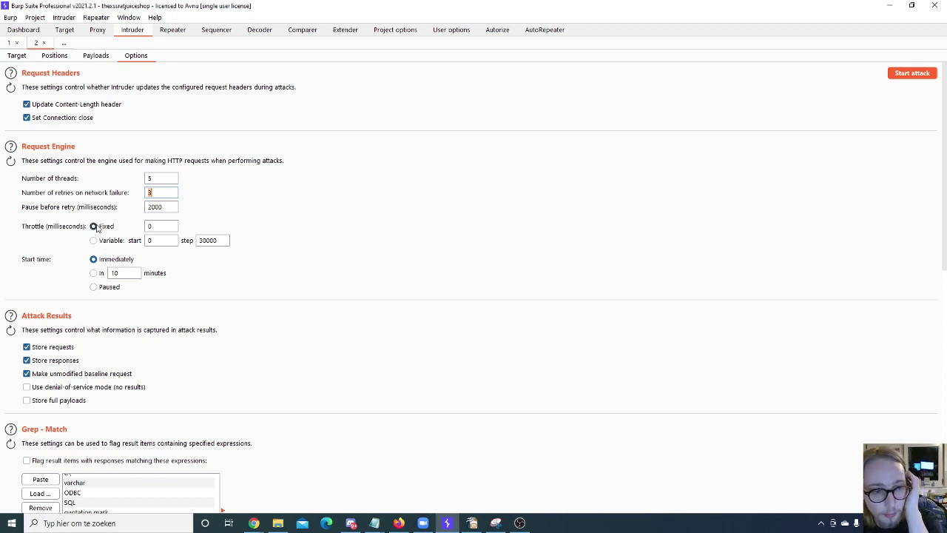
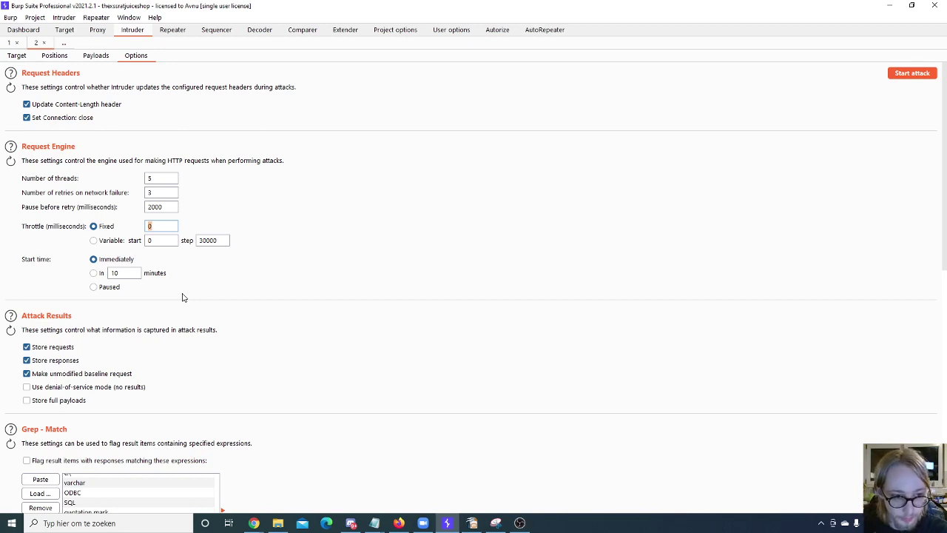
Step: Change the Intruder Request Engine start time from Immediately to Paused
click(103, 294)
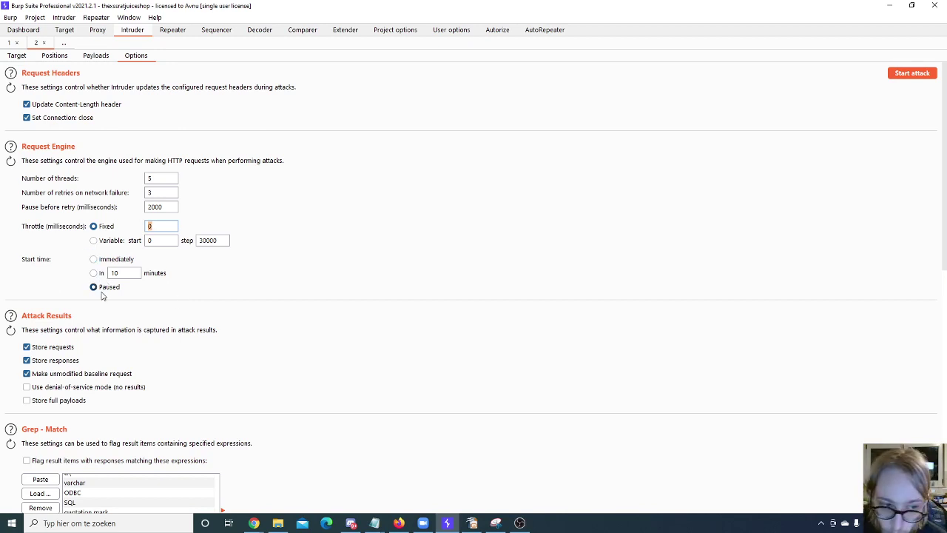
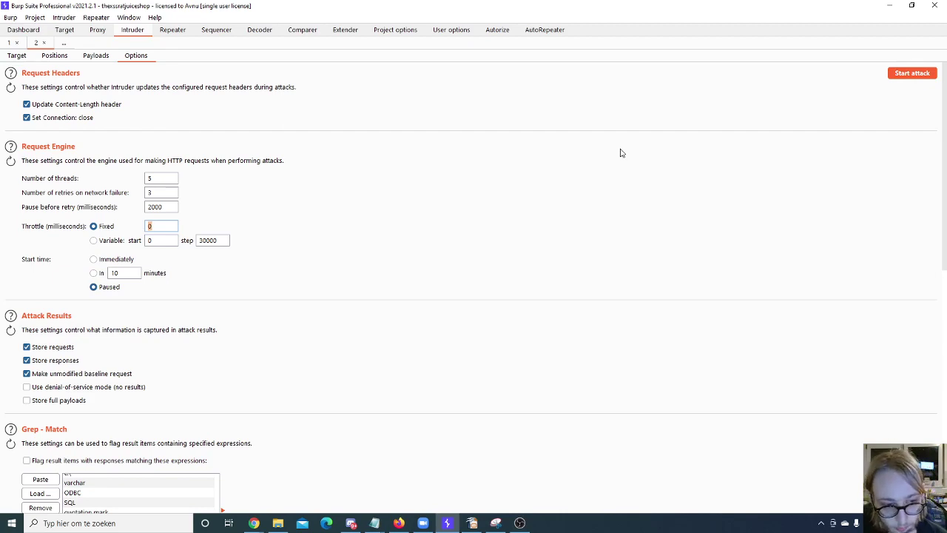
scroll(205, 277, down, 8)
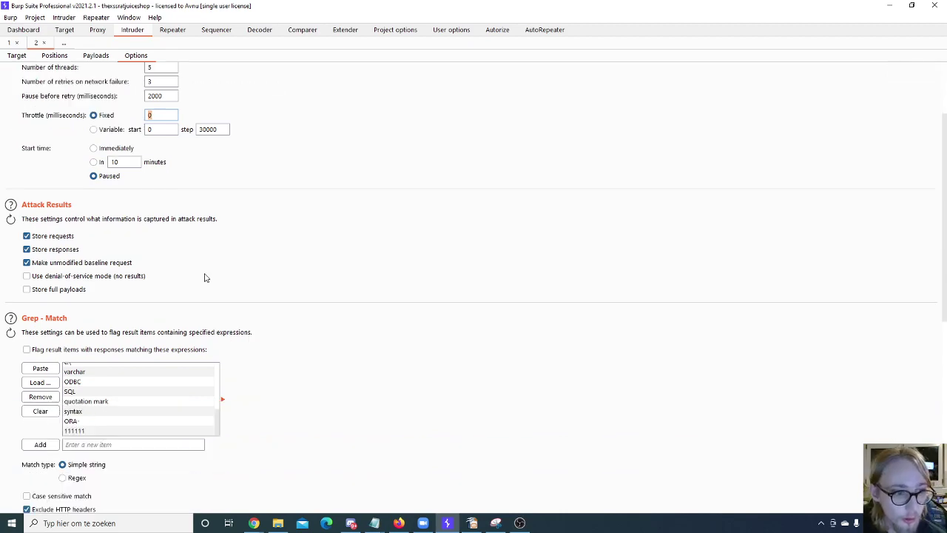
scroll(215, 157, up, 2)
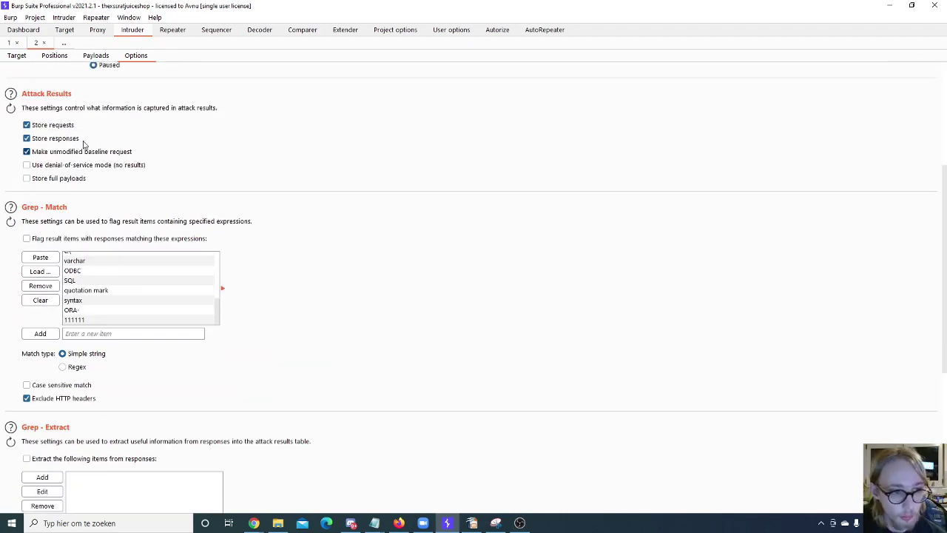
scroll(94, 182, down, 1)
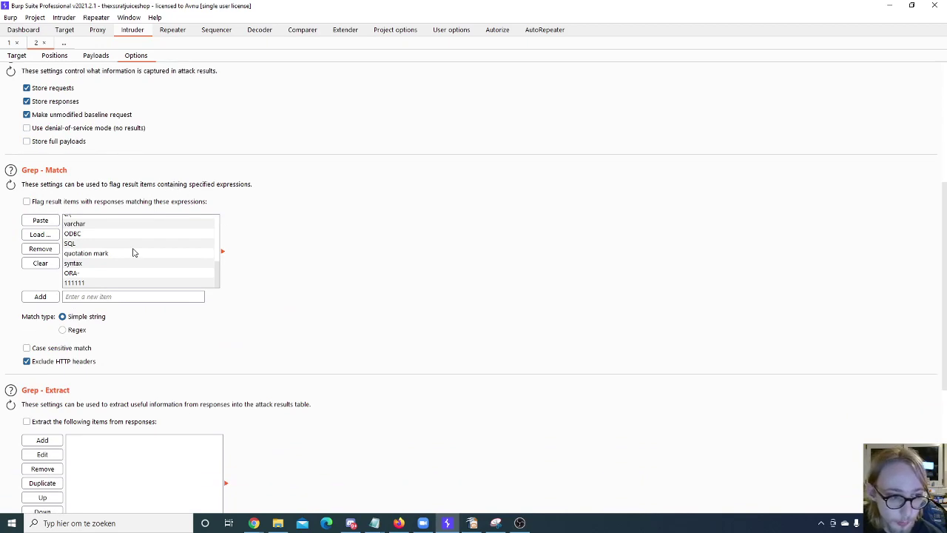
scroll(135, 251, down, 3)
scroll(161, 250, down, 3)
scroll(202, 252, up, 5)
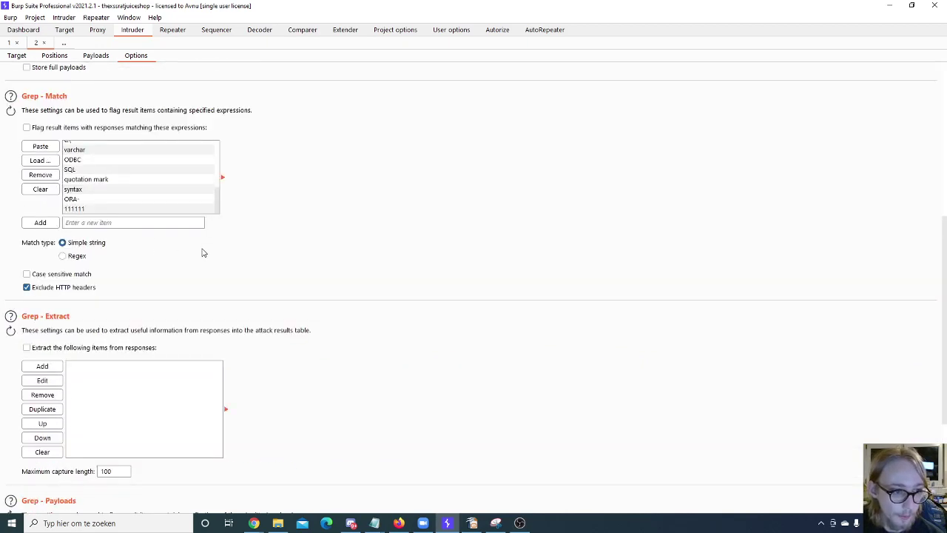
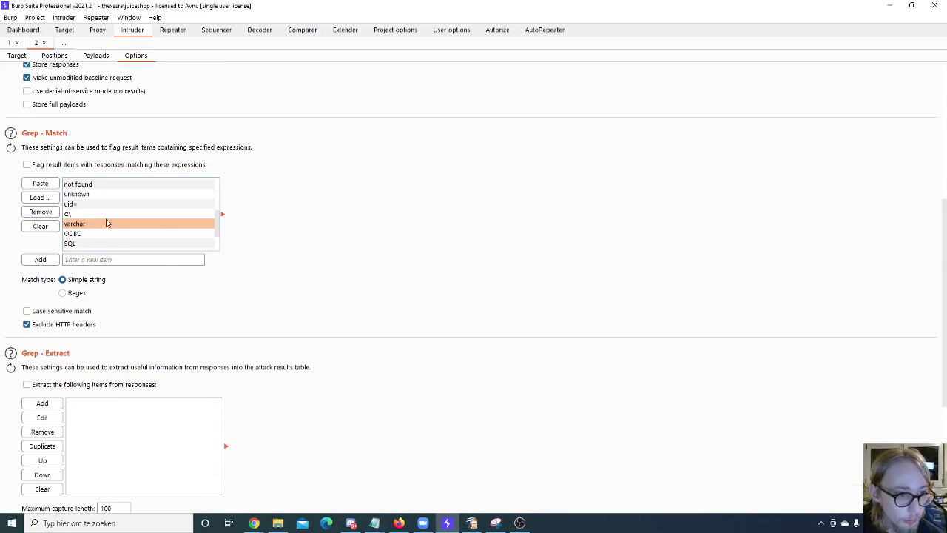
Step: Enable Grep - Match flagging for responses containing 'not found', 'varchar' or 'SQL'
click(72, 165)
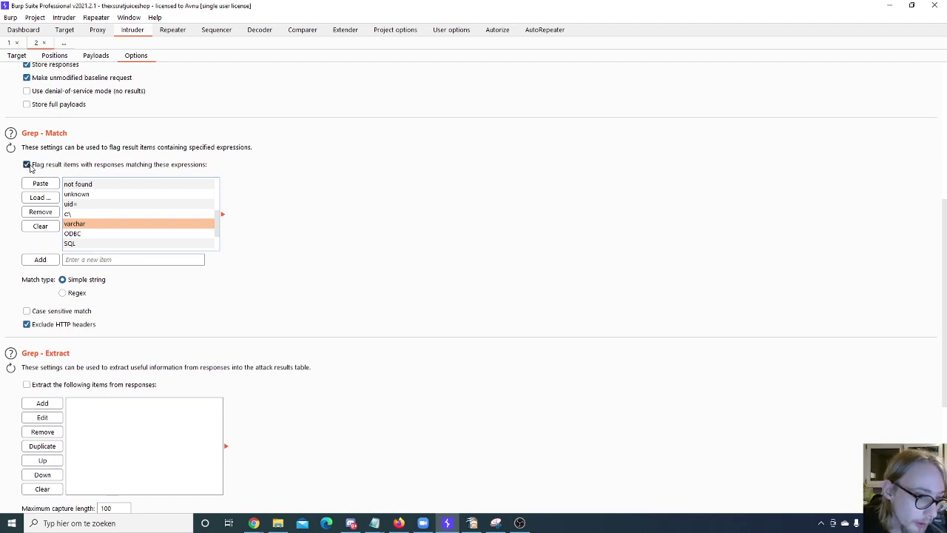
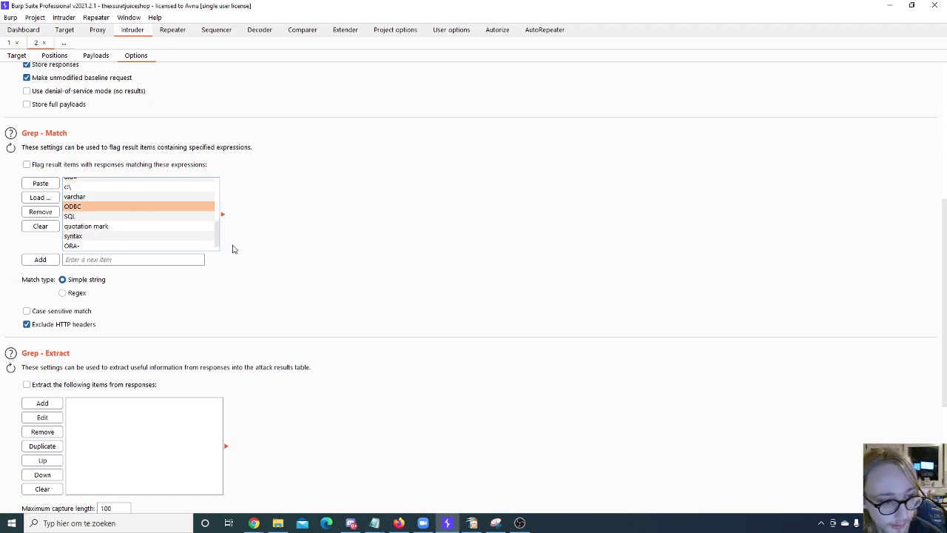
Step: Turn on extracting items from responses, then switch it back off
scroll(152, 294, down, 2)
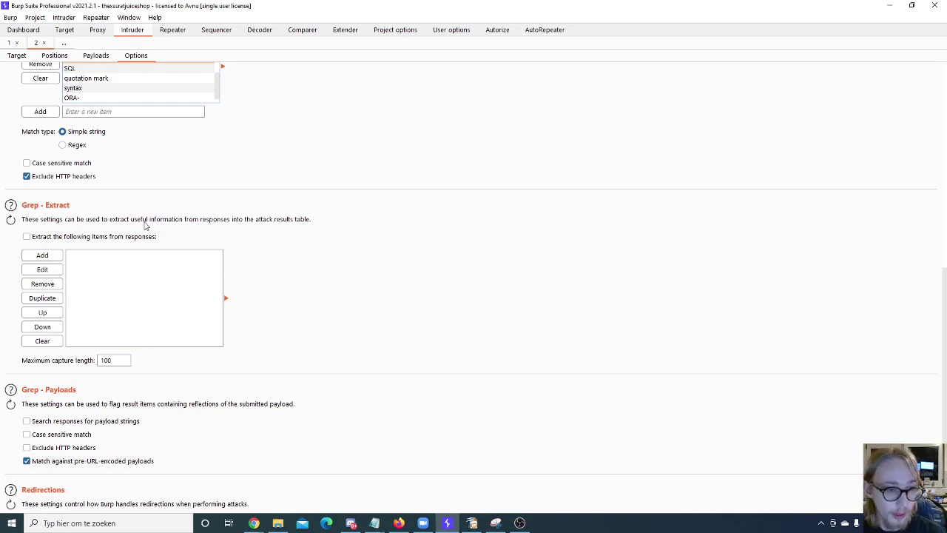
click(55, 241)
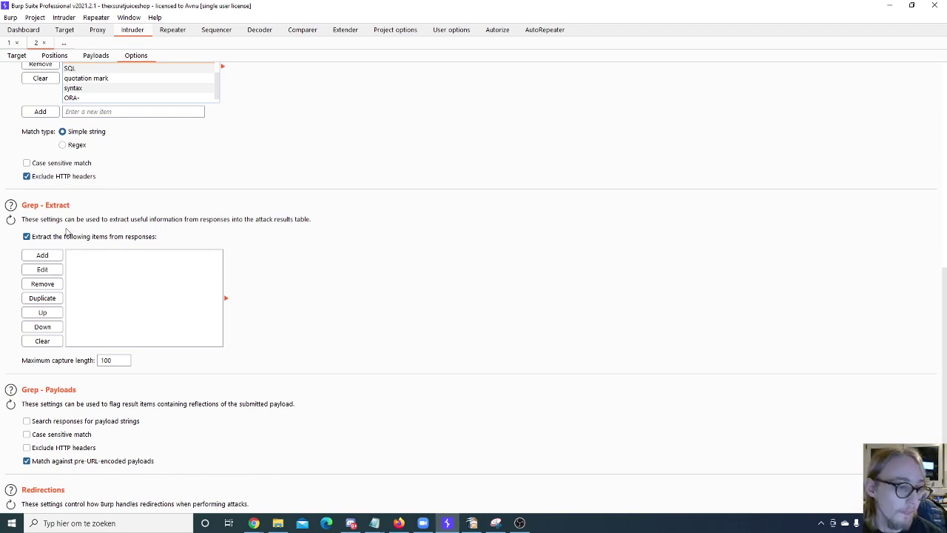
click(27, 236)
scroll(127, 282, down, 3)
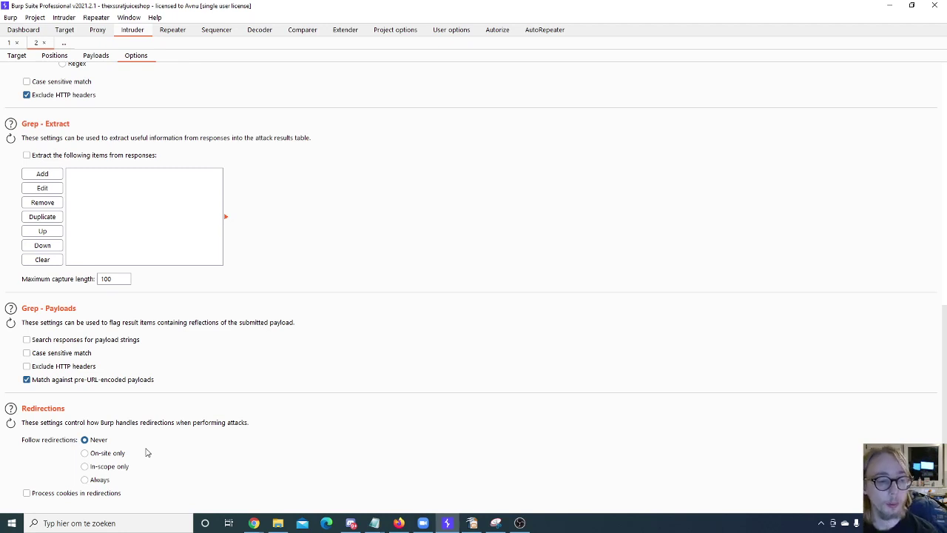
Step: Try the redirection-following options, ending with no redirections followed and cookie processing left off
click(96, 481)
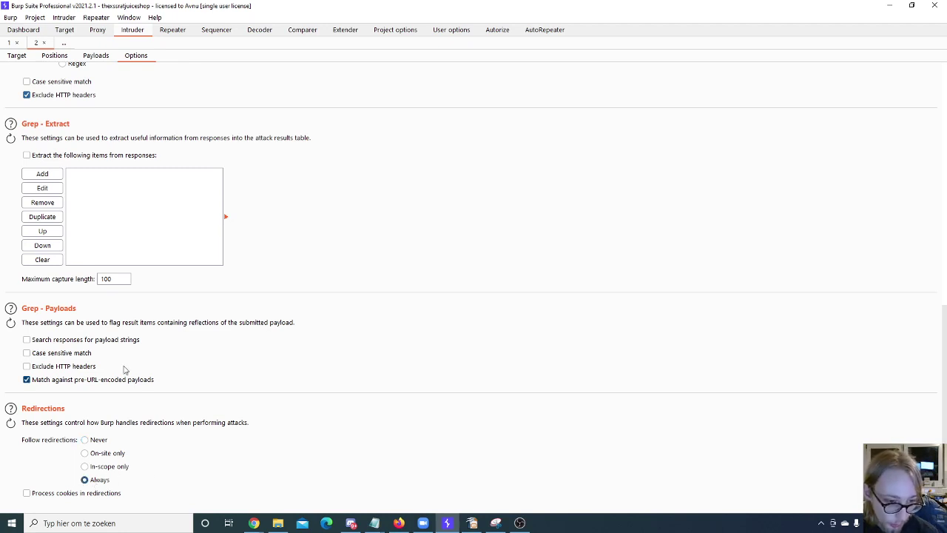
click(85, 467)
click(108, 453)
click(96, 466)
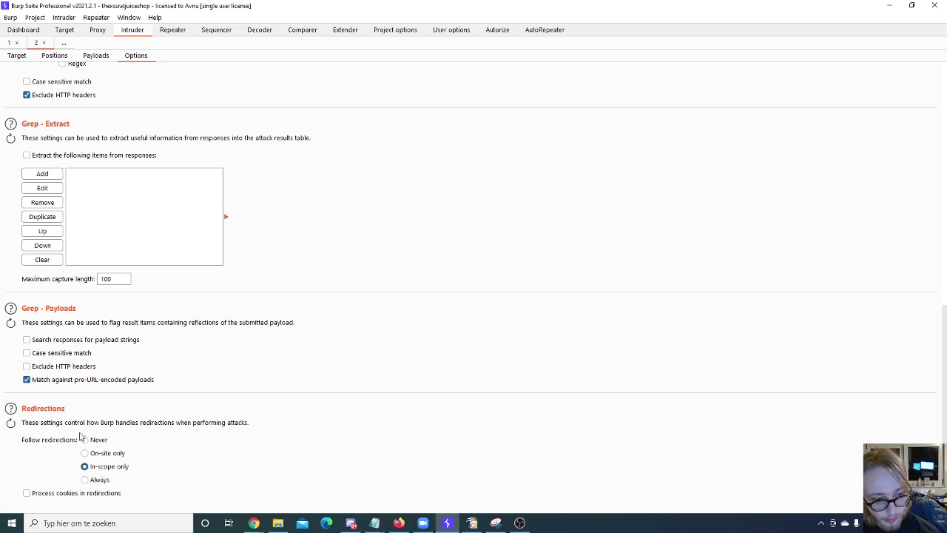
click(84, 439)
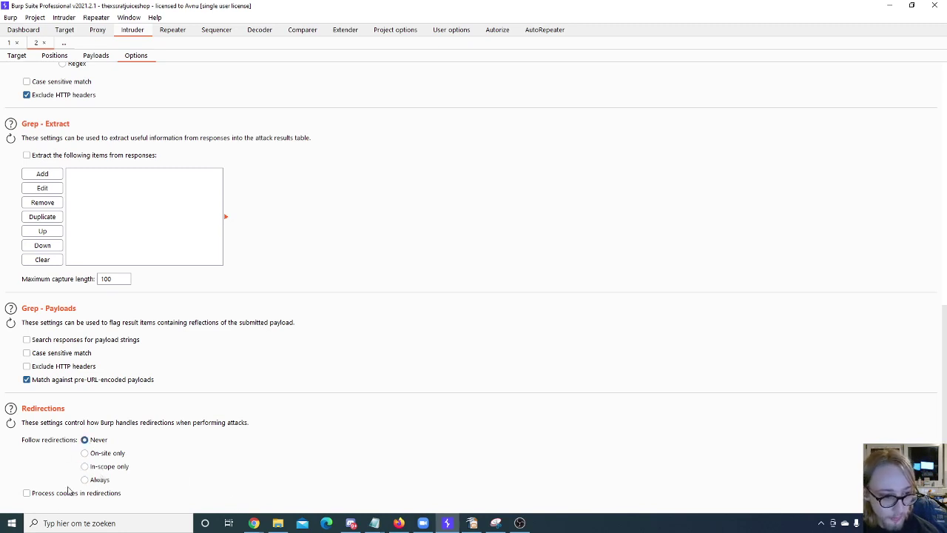
click(37, 493)
click(37, 494)
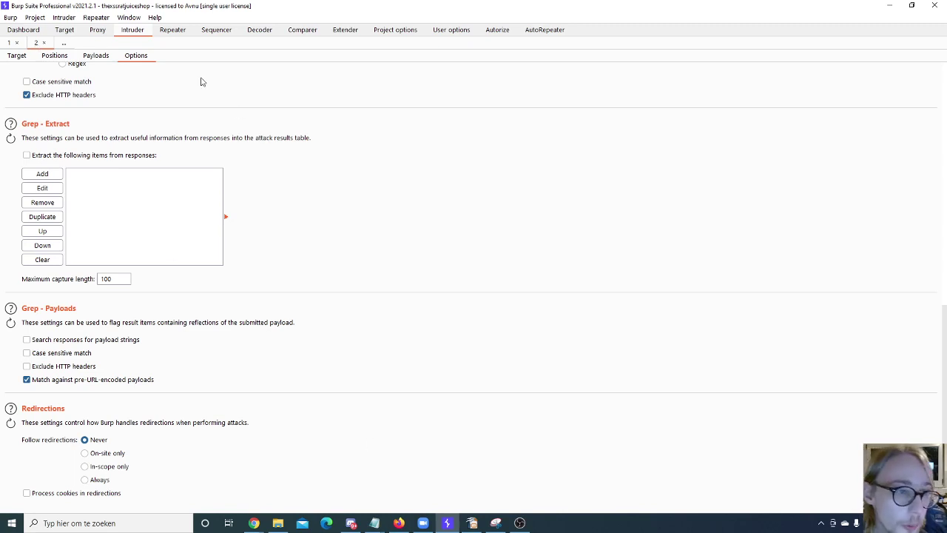
Step: Rename the second Intruder attack tab to 'Renamed tab'
double_click(36, 44)
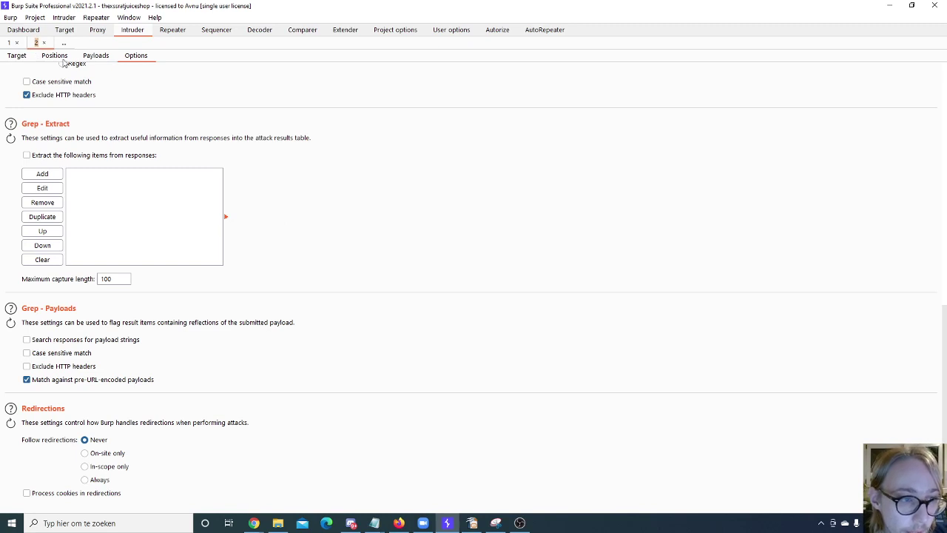
text(R)
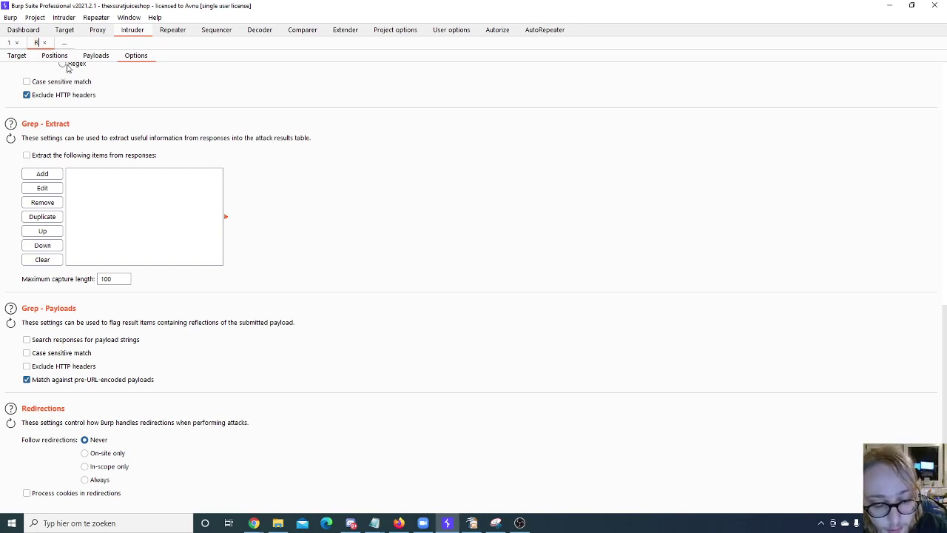
text(enamed tab)
key(Return)
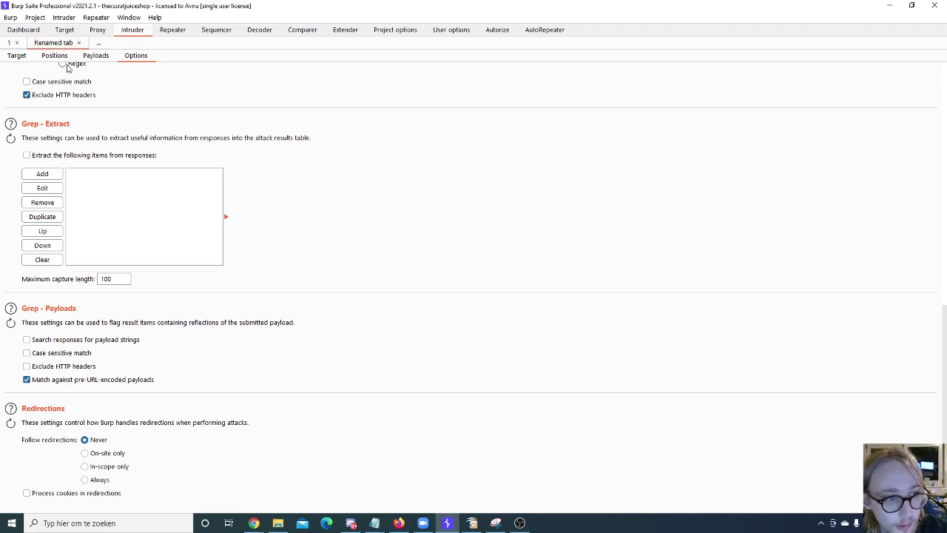
click(11, 44)
click(39, 44)
Step: Close attack tab 1, reopen it, then go to Repeater's saved requests
right_click(54, 43)
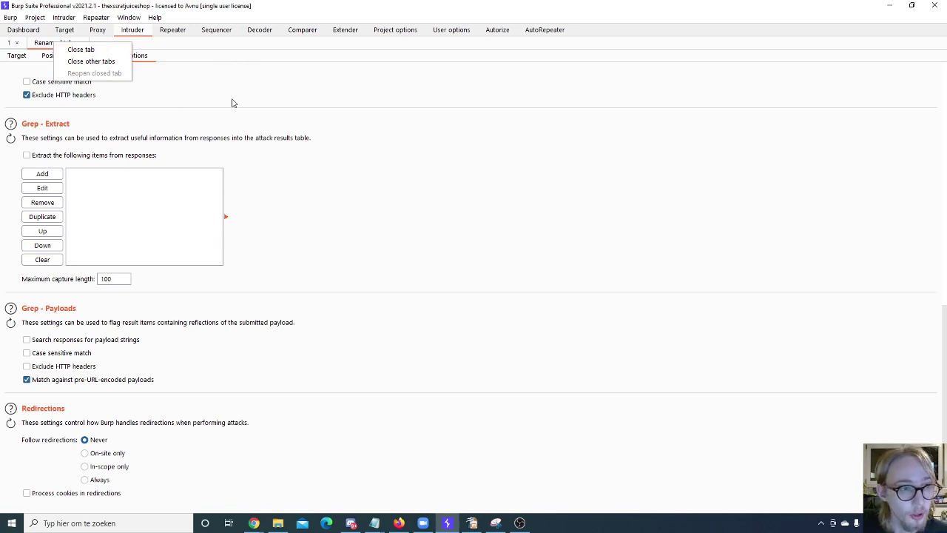
click(176, 81)
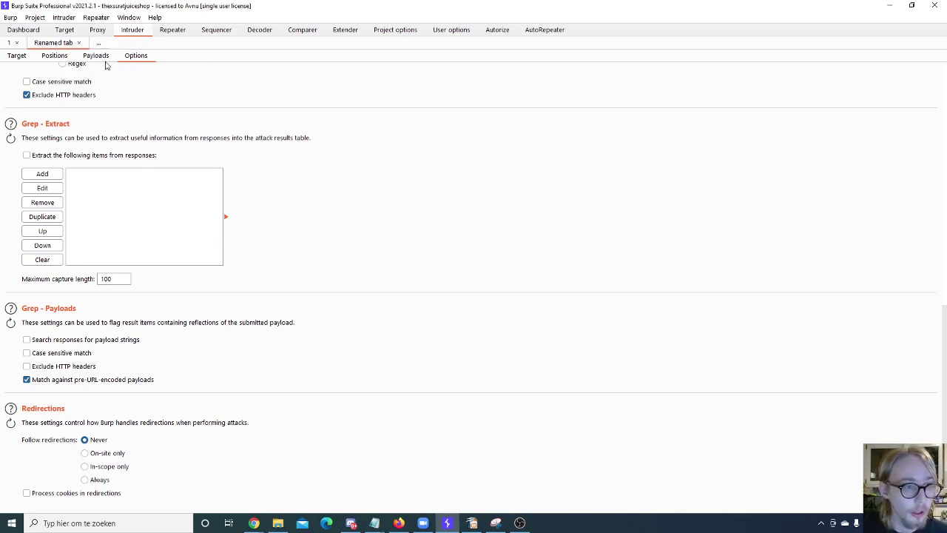
click(12, 43)
click(16, 42)
right_click(32, 44)
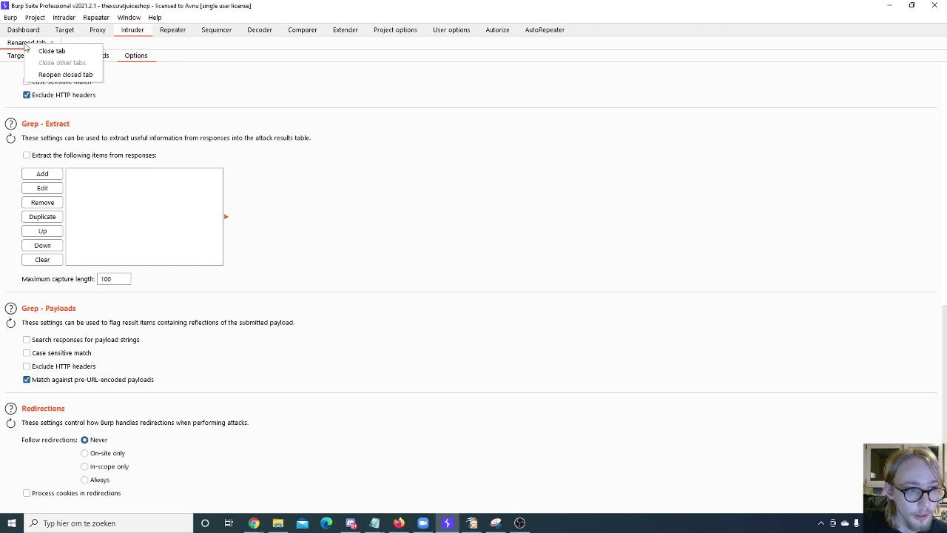
click(63, 75)
click(74, 42)
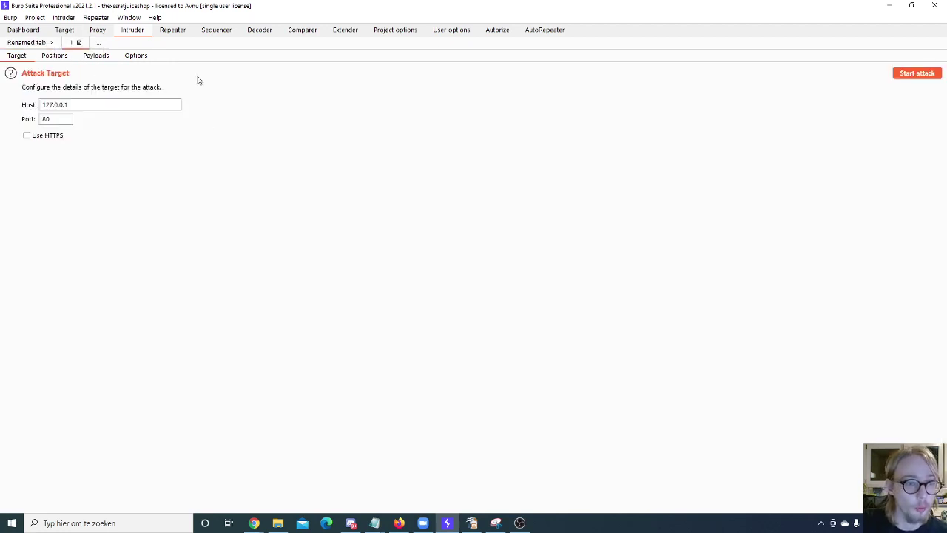
click(171, 31)
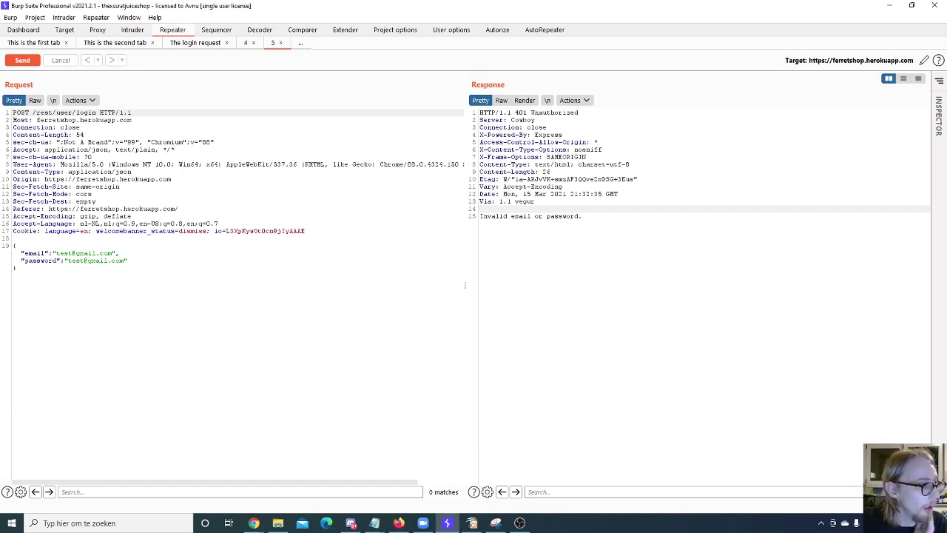
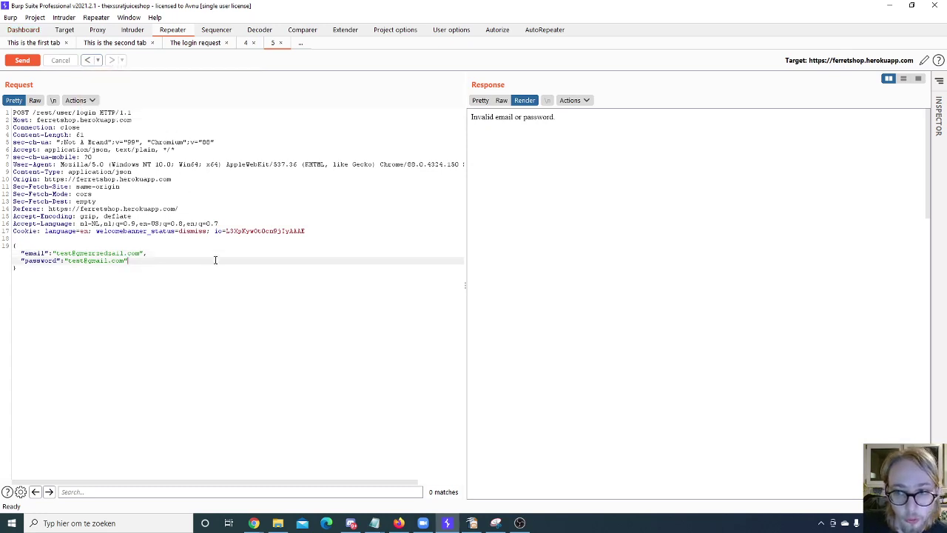
Step: Start Save entire history on the login request, then cancel the Select a file dialog without saving
right_click(232, 175)
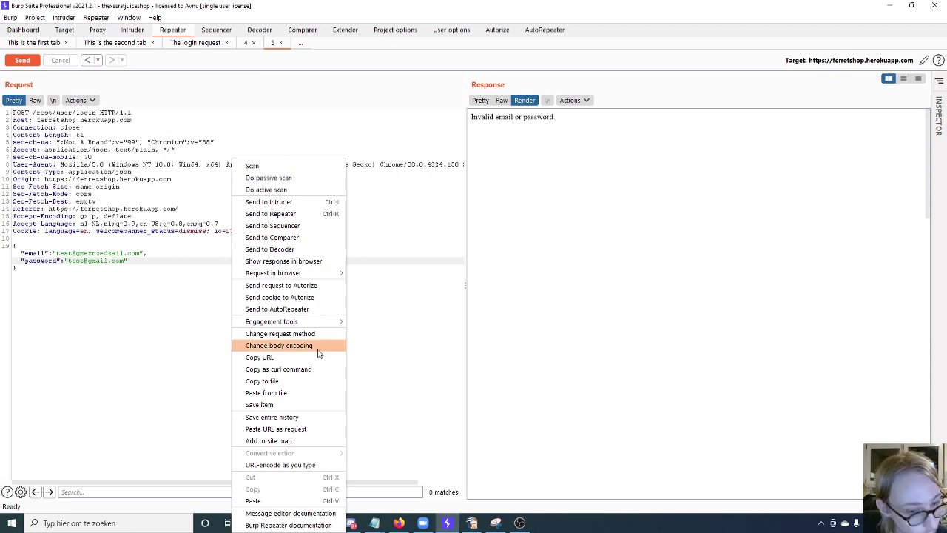
click(285, 418)
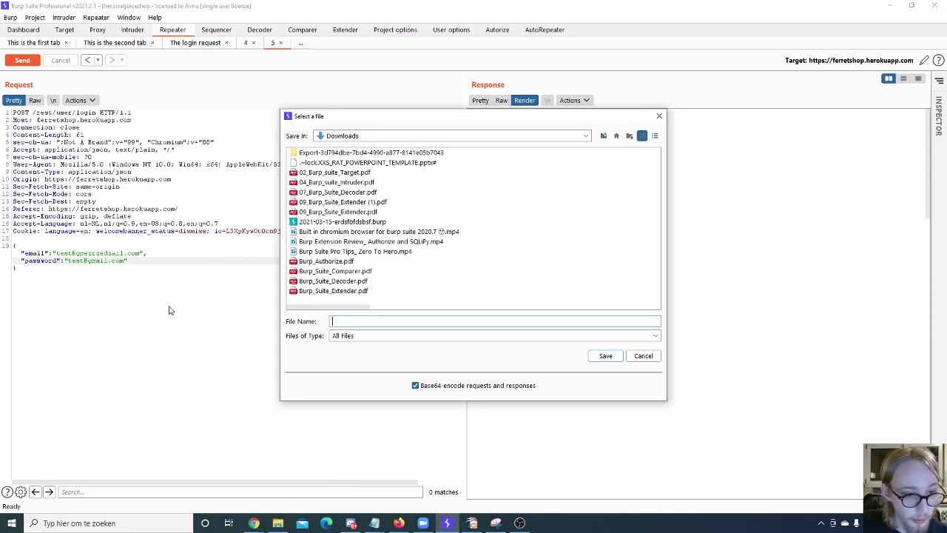
click(643, 356)
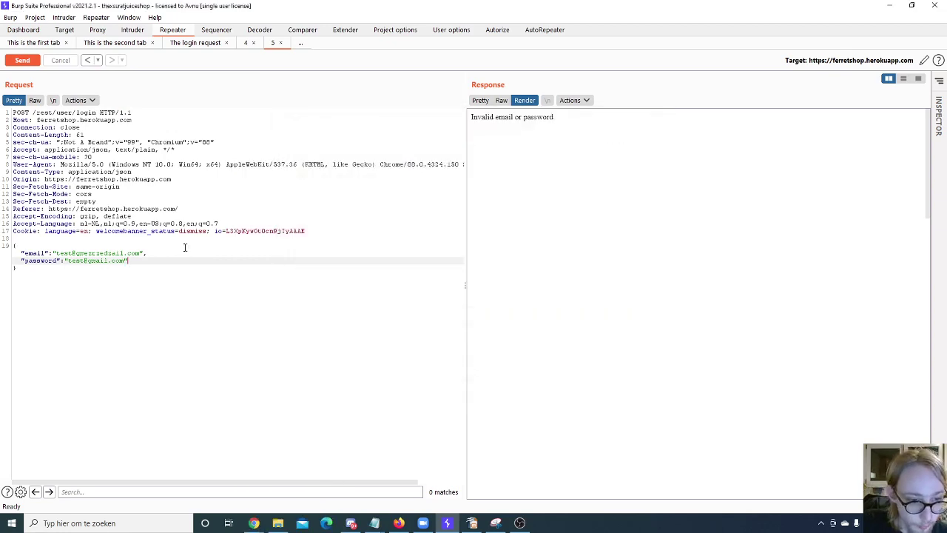
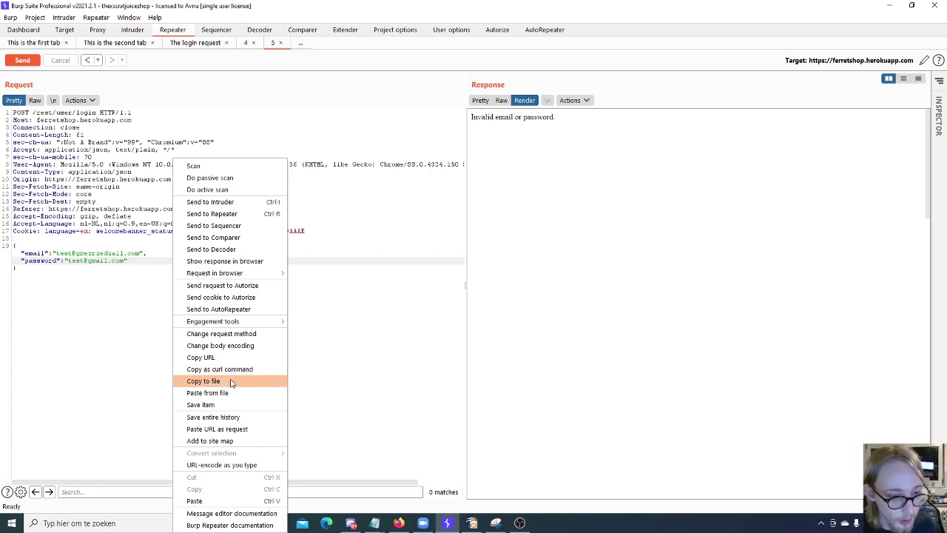
Step: Abandon saving the login request to a file and return to the request editor
click(218, 381)
click(643, 389)
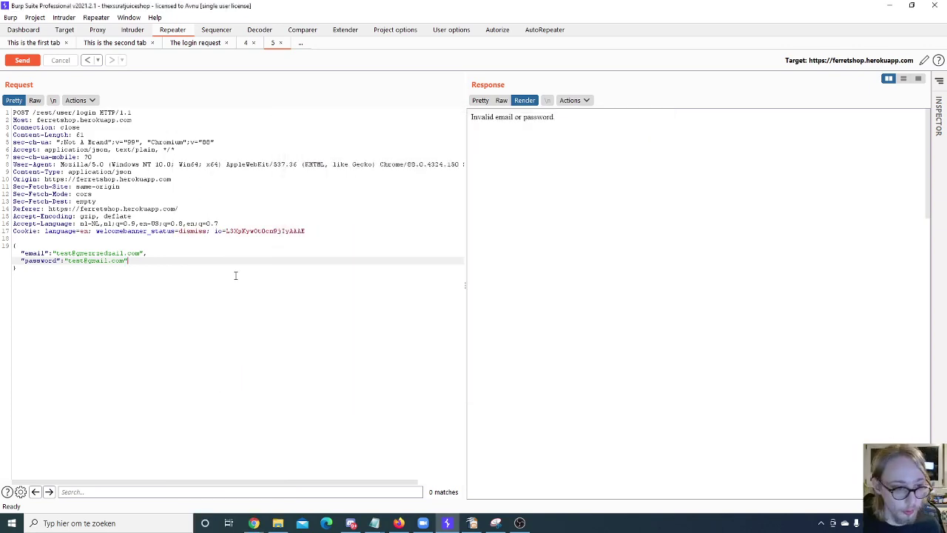
click(119, 276)
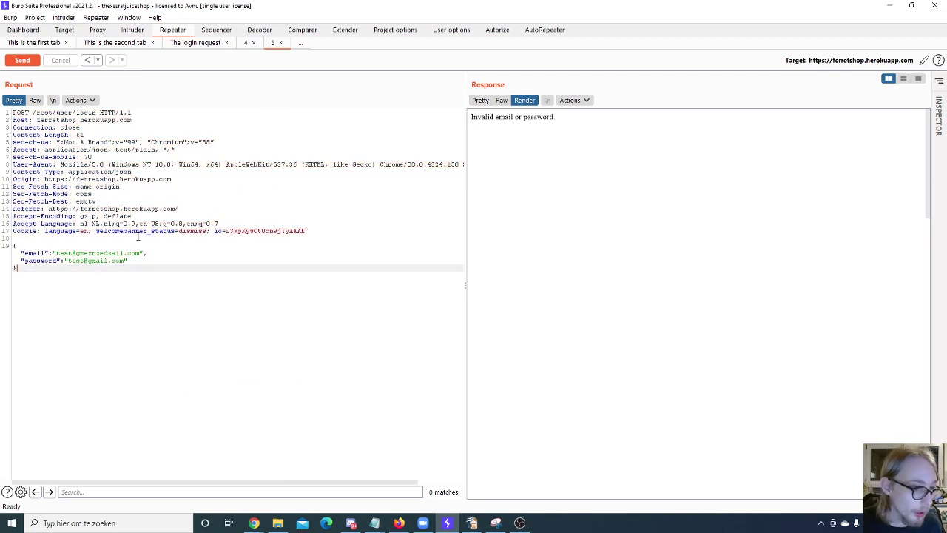
Step: Use Change request method to turn the login POST into GET, then switch back toward POST
right_click(137, 237)
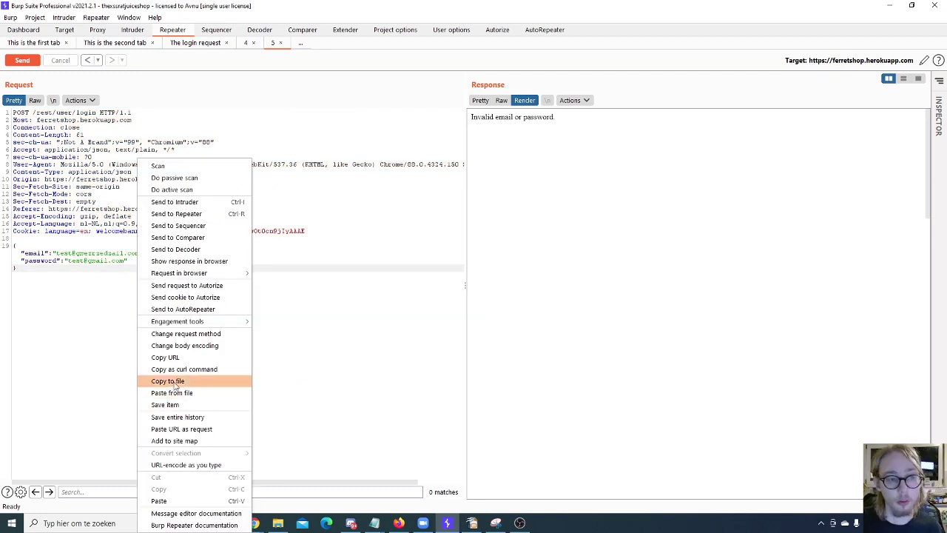
double_click(23, 111)
right_click(75, 169)
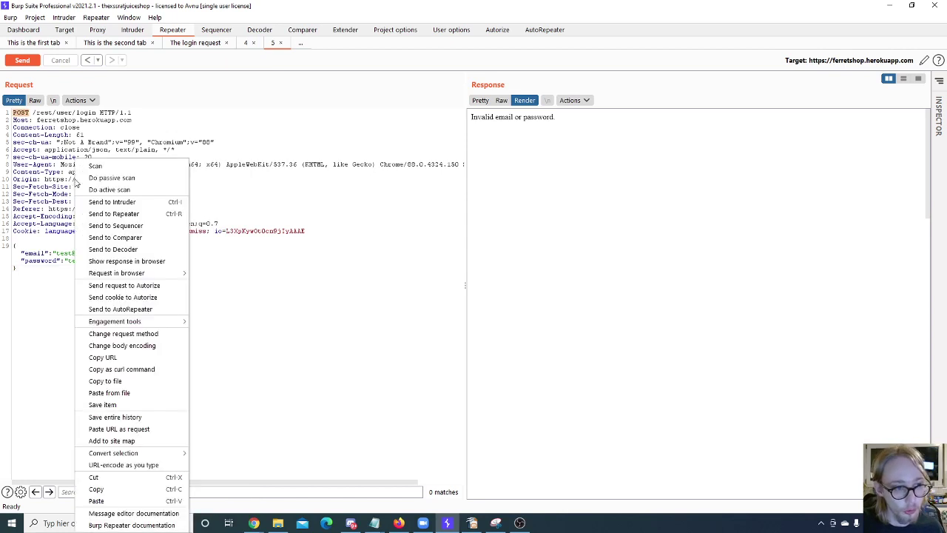
click(123, 334)
right_click(140, 158)
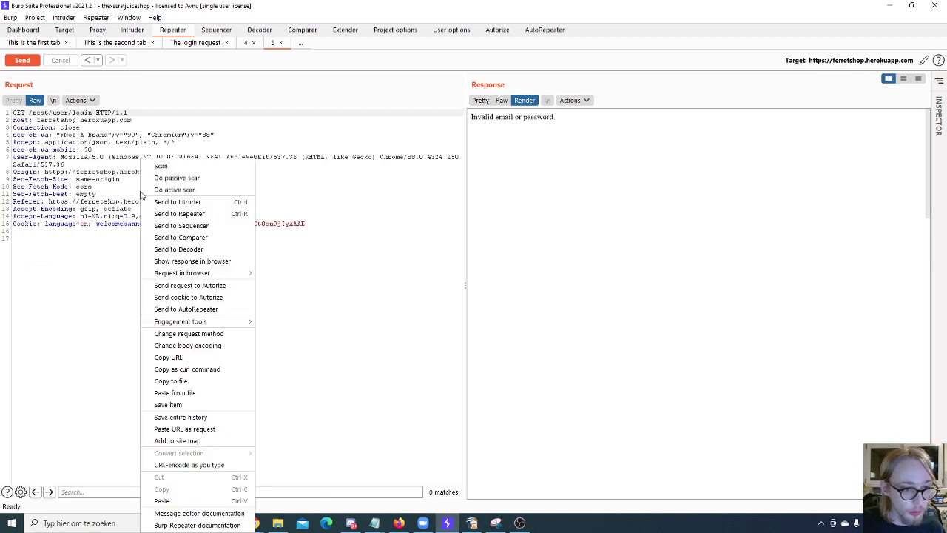
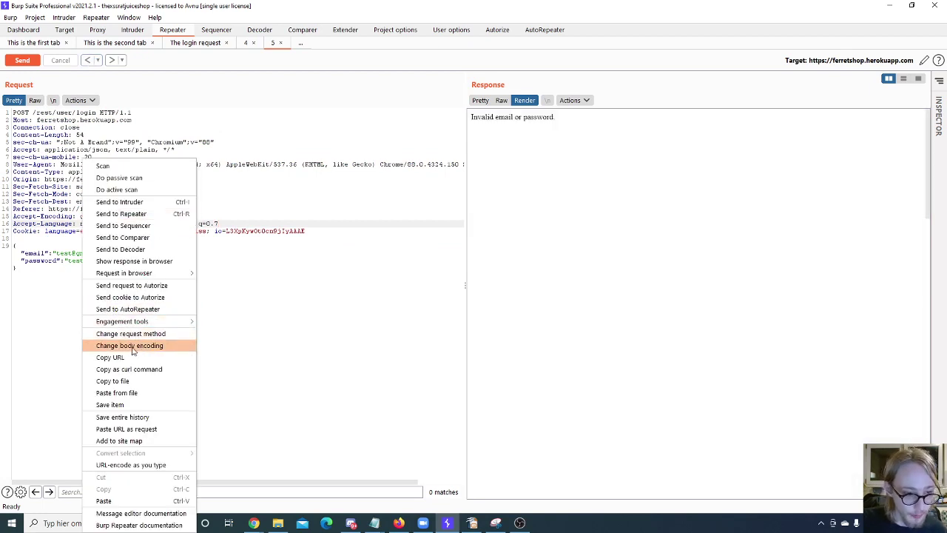
Step: Switch the Repeater login request's body from JSON to application/x-www-form-urlencoded via Change body encoding
click(132, 345)
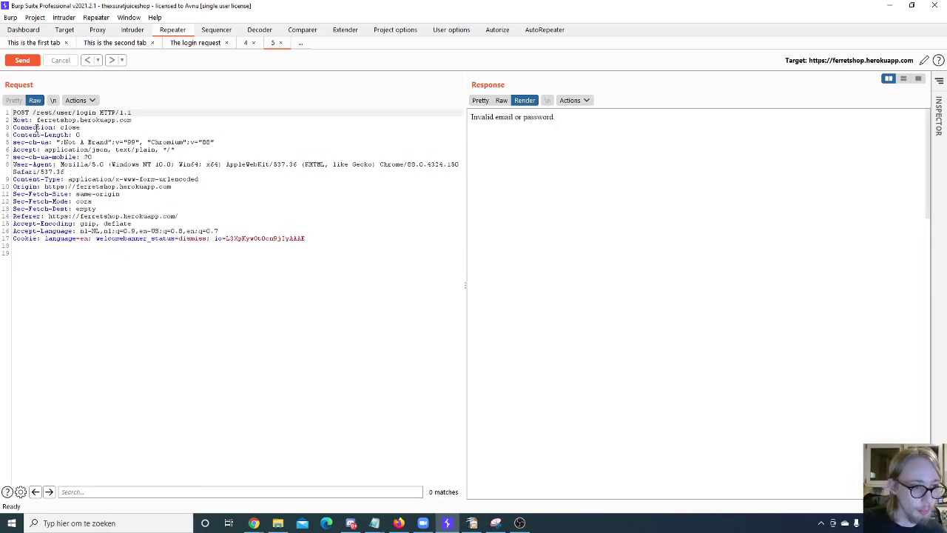
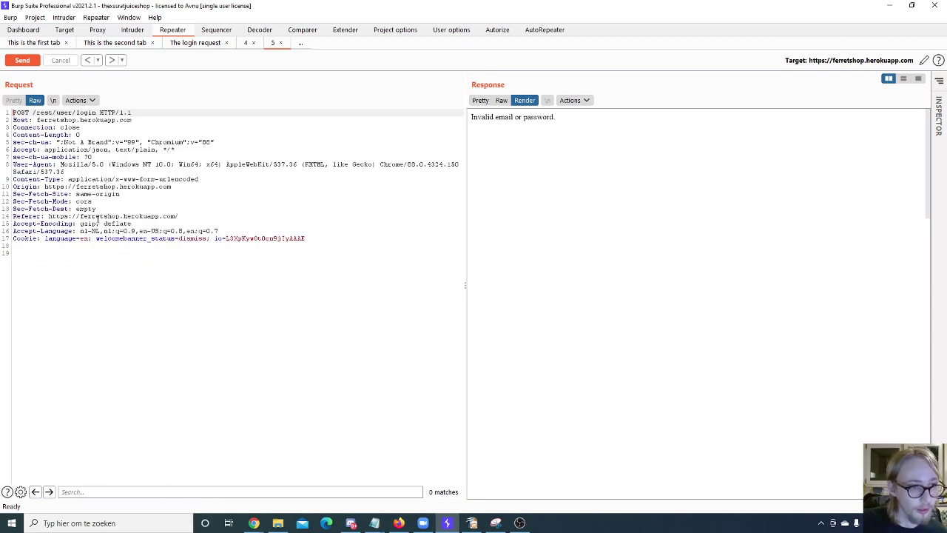
Step: Open the login request's context menu in the Repeater editor to reach 'Paste from file'
right_click(43, 129)
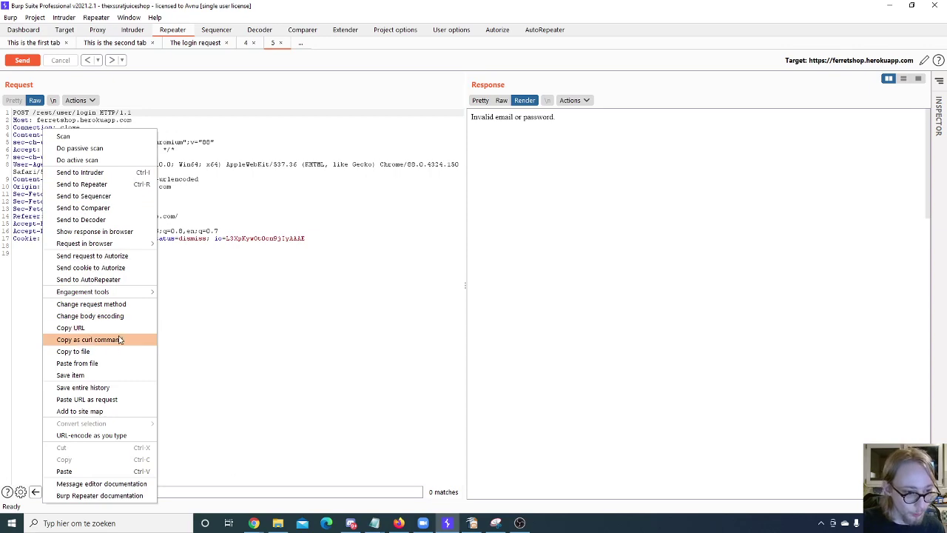
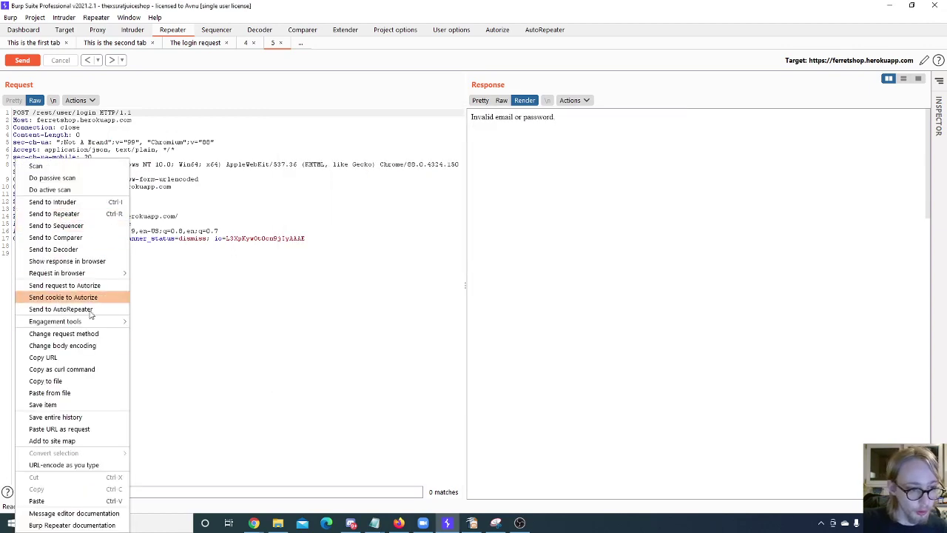
Step: Dismiss the context menu on the POST /rest/user/login request without choosing any action
click(320, 258)
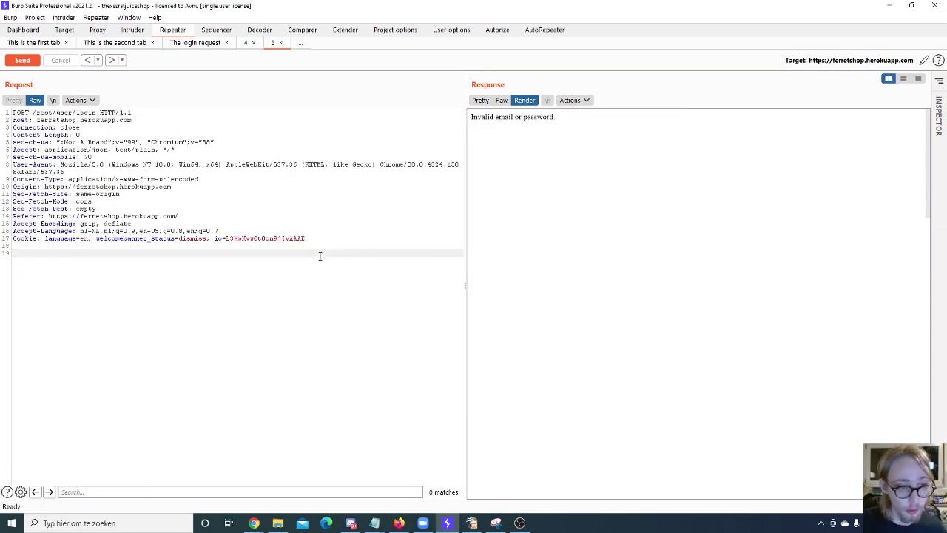
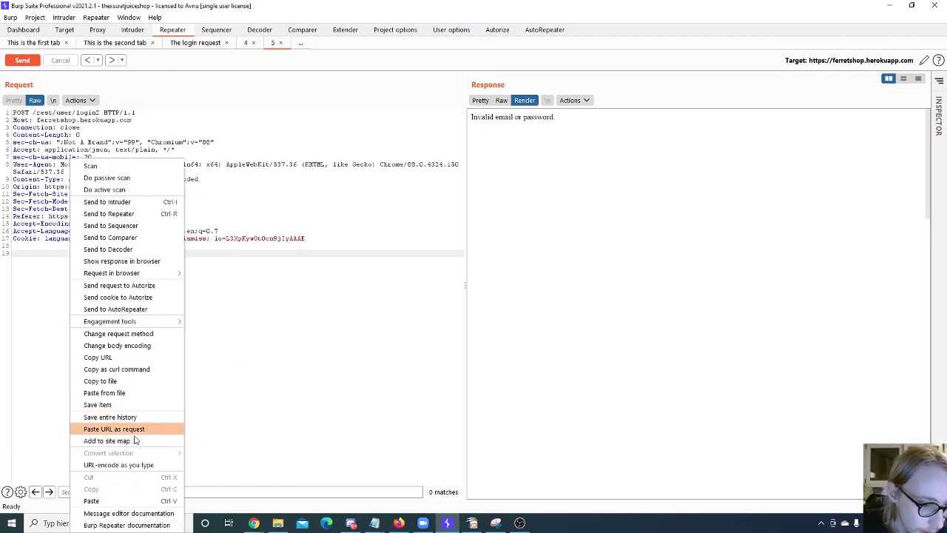
Step: Add the Repeater's Juice Shop /rest/user/login2 request to the site map, confirming with Yes
click(119, 441)
click(510, 276)
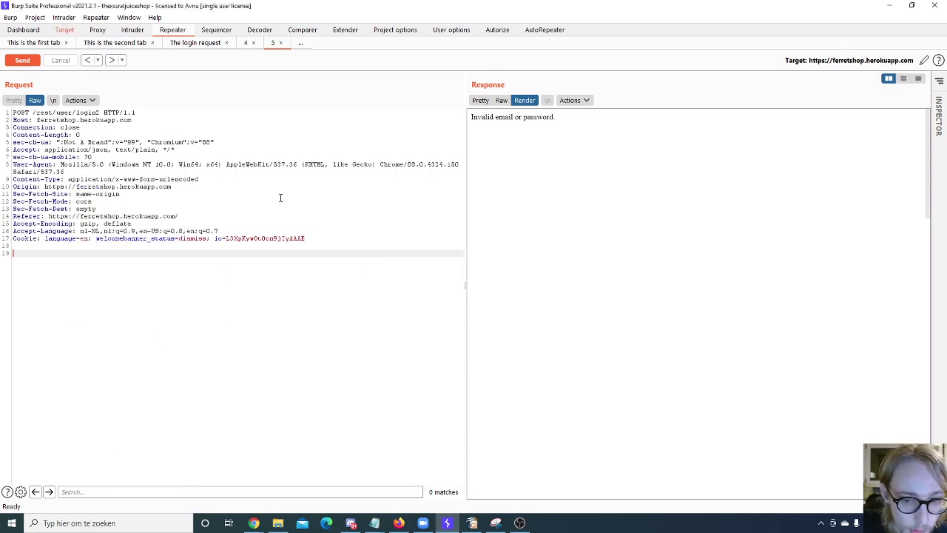
click(66, 30)
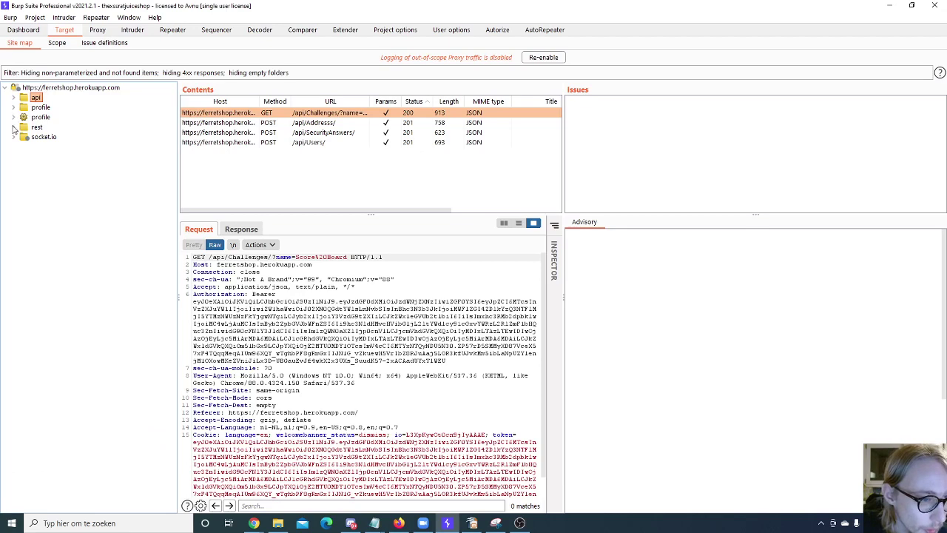
click(13, 126)
click(45, 146)
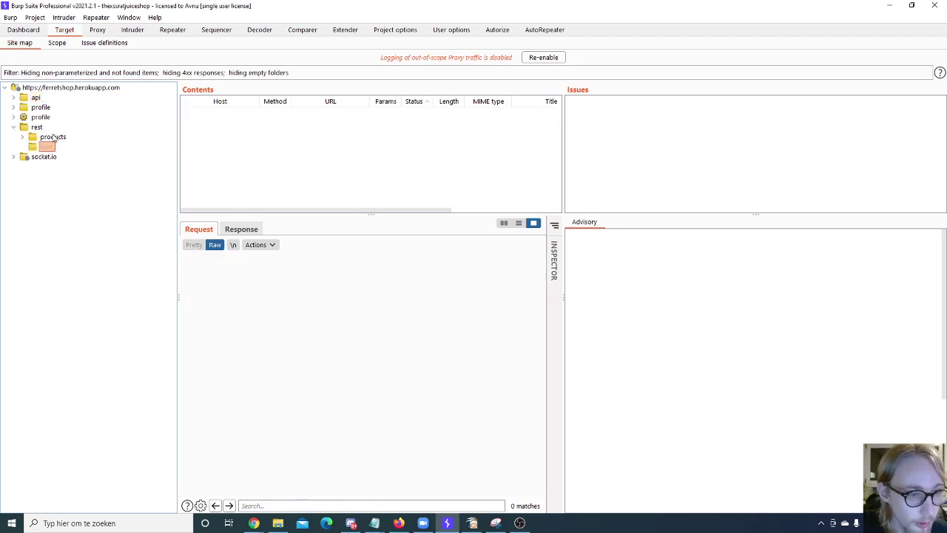
click(29, 138)
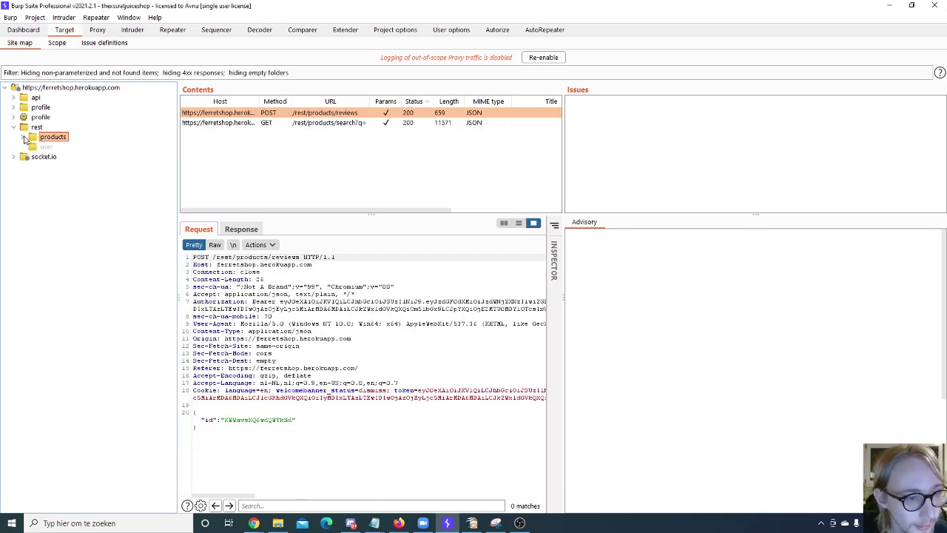
click(98, 30)
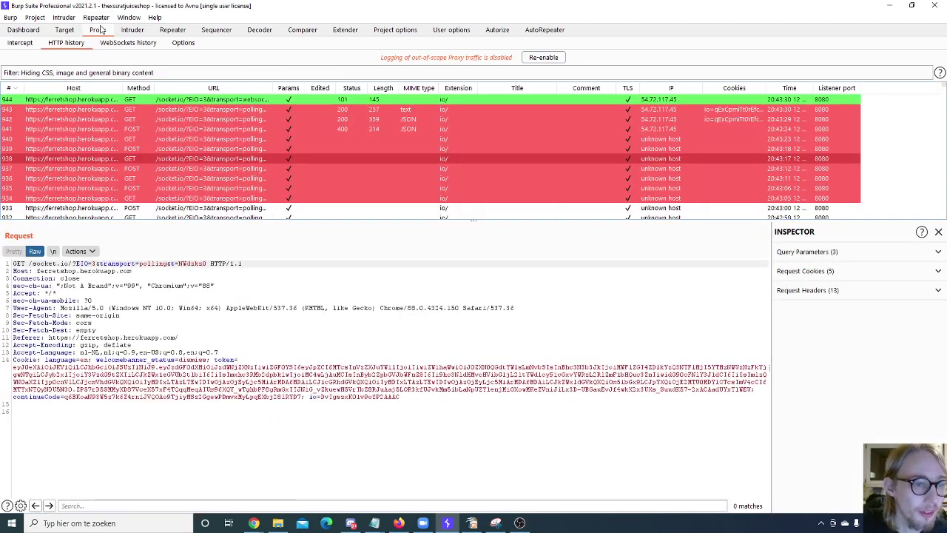
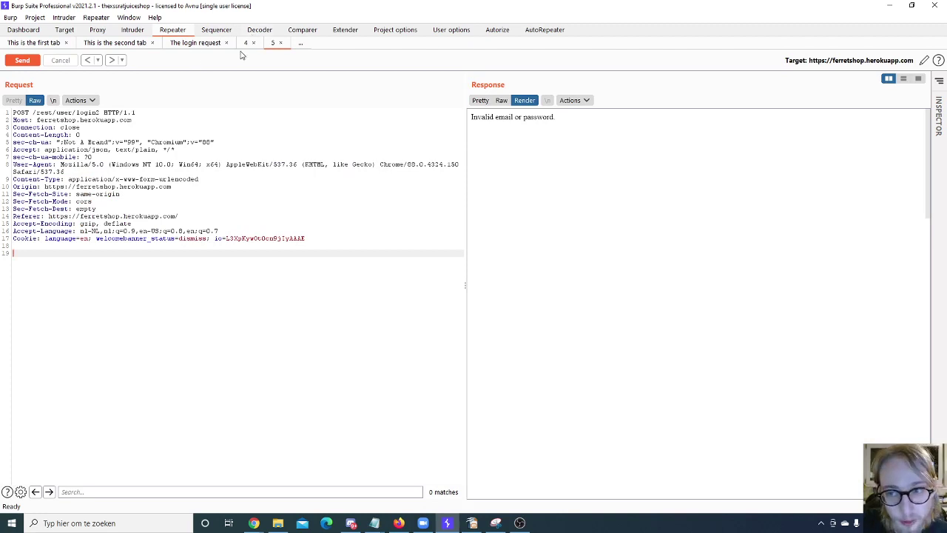
click(584, 108)
click(310, 179)
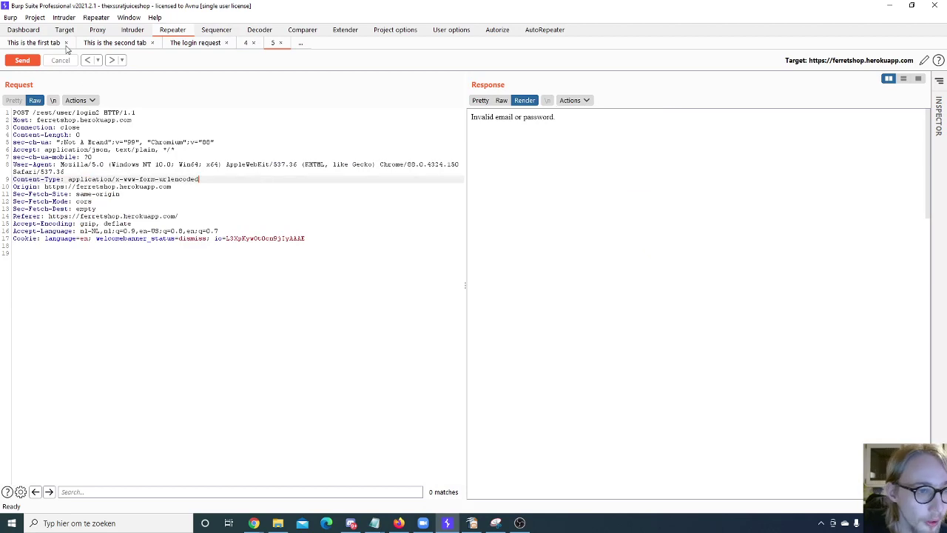
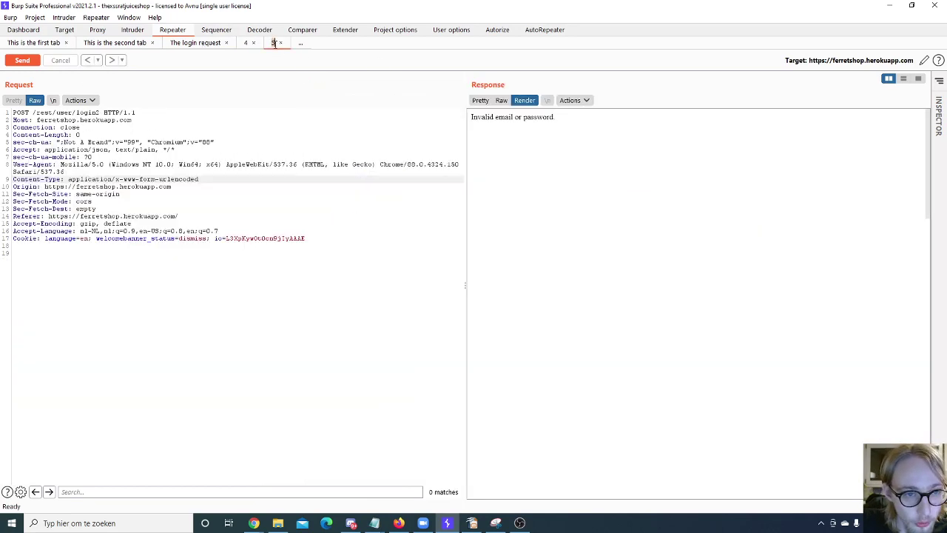
Step: Rename Repeater tab 5 to 'xdfdsgfd' and open a new WebSocket Repeater tab 6
text(xdfdsgfd)
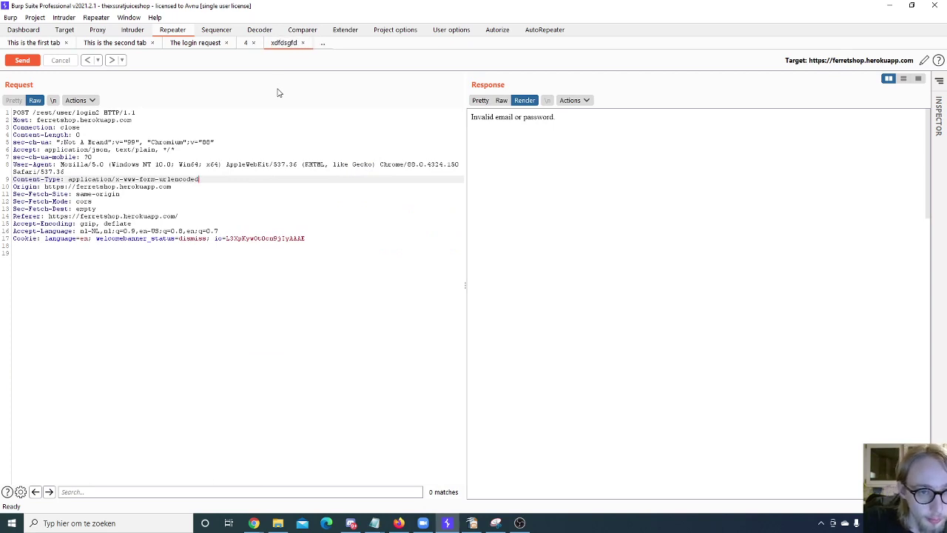
key(Return)
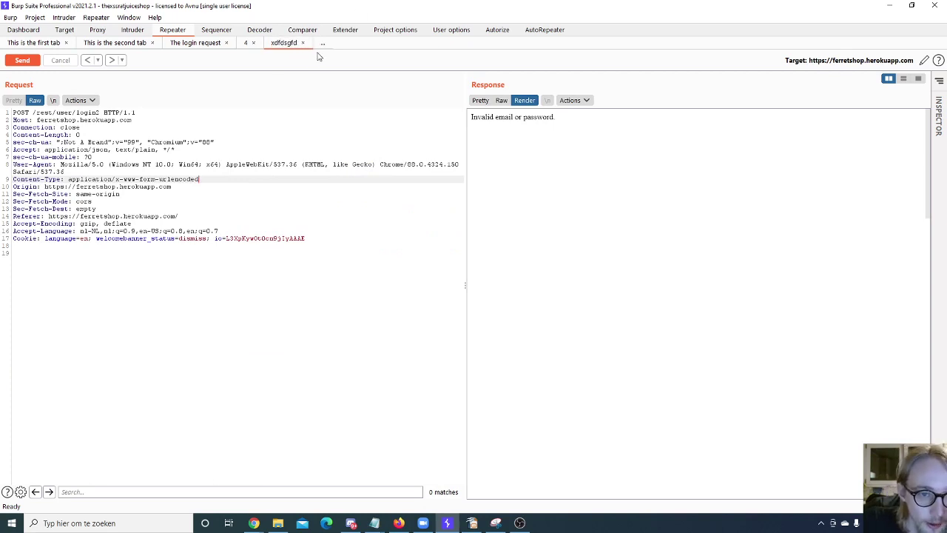
right_click(287, 46)
click(392, 78)
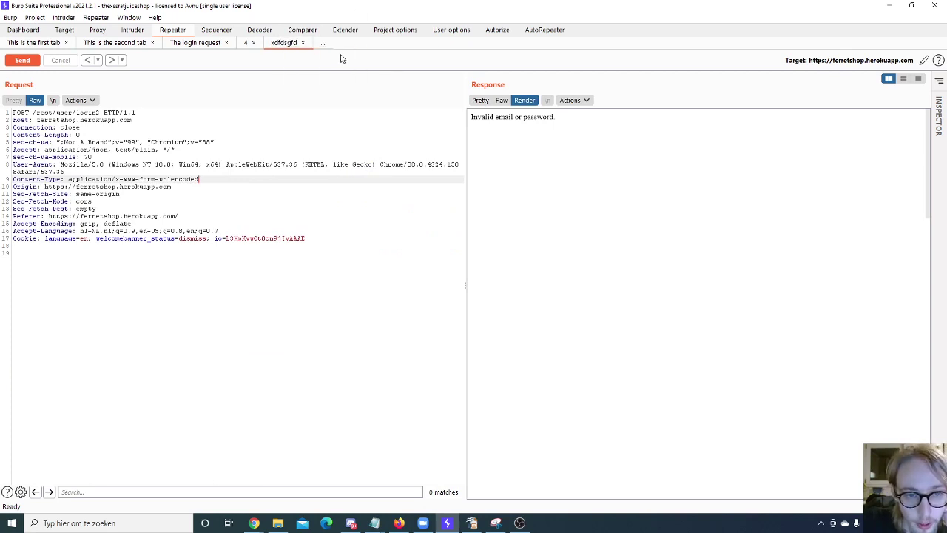
click(323, 44)
click(342, 65)
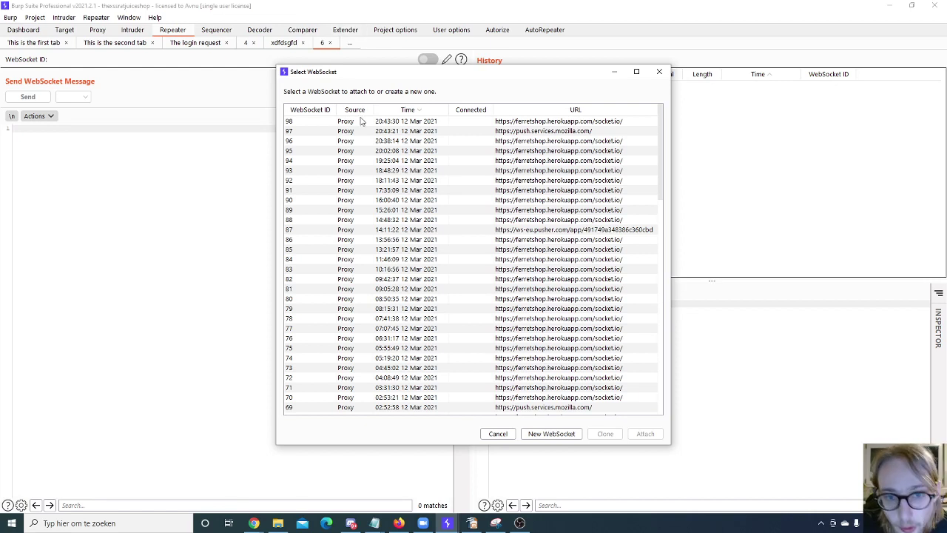
Step: In the Select WebSocket list, choose proxied WebSocket 88 rather than 93
click(418, 172)
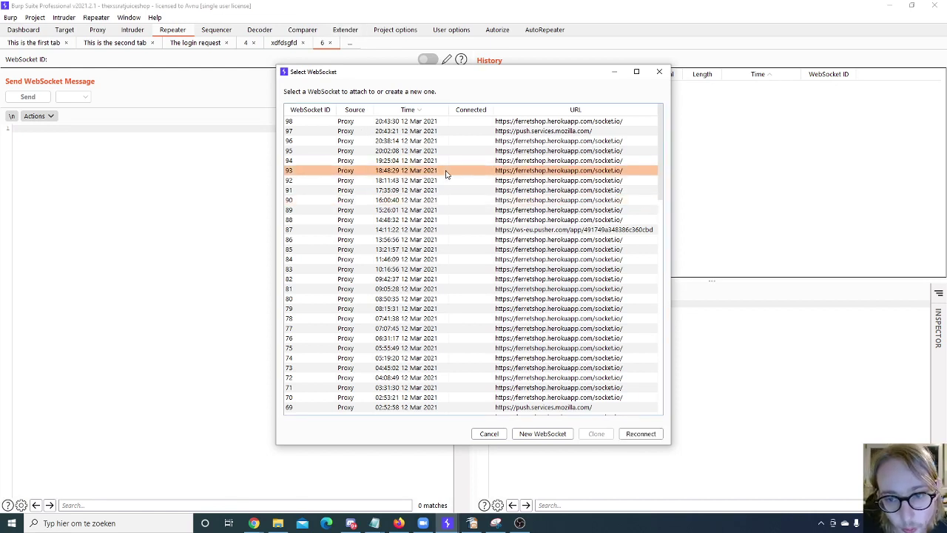
click(439, 221)
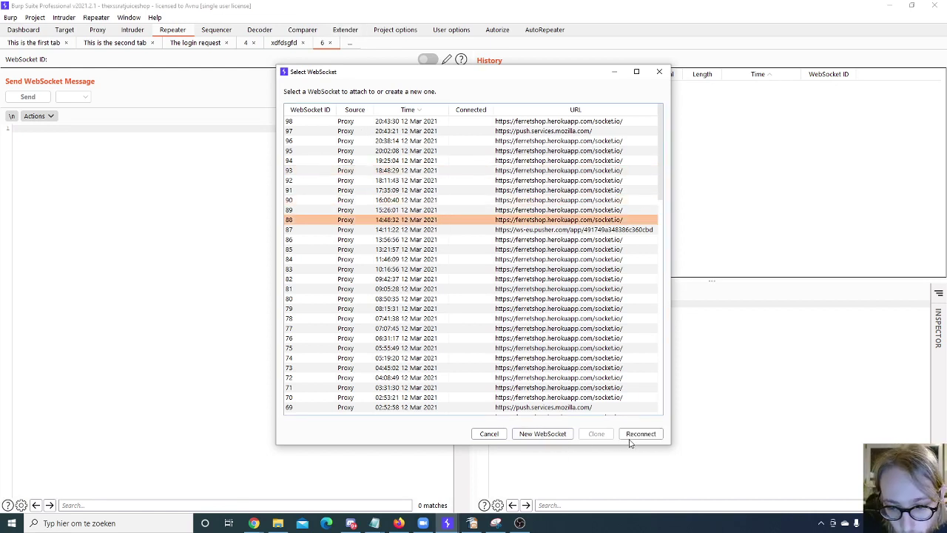
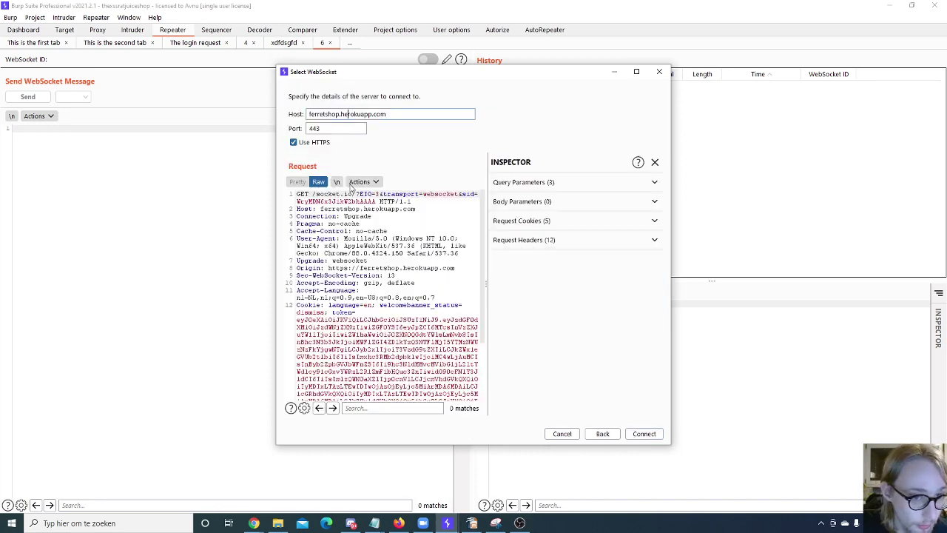
Step: Connect to the ferretshop.herokuapp.com WebSocket on port 443 and review the 'Non WebSocket response returned' result
click(654, 435)
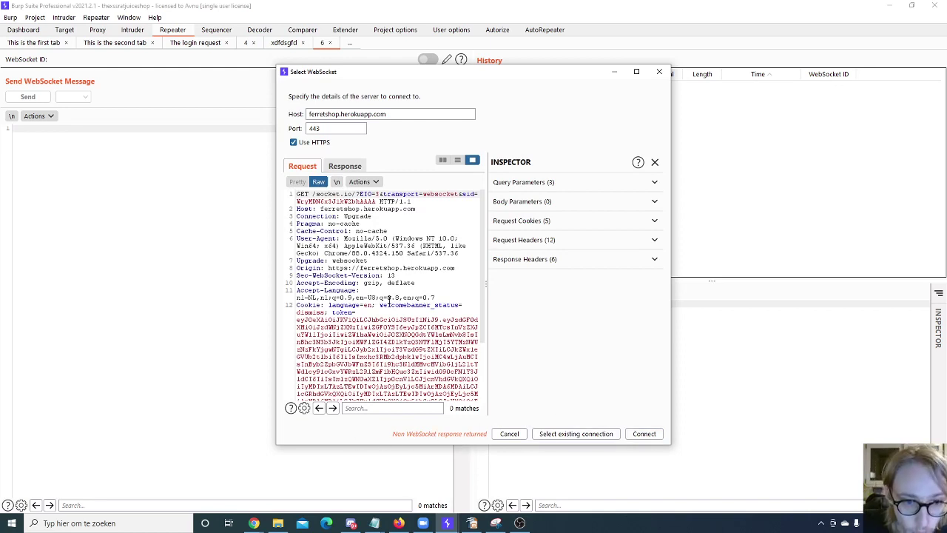
scroll(388, 300, down, 3)
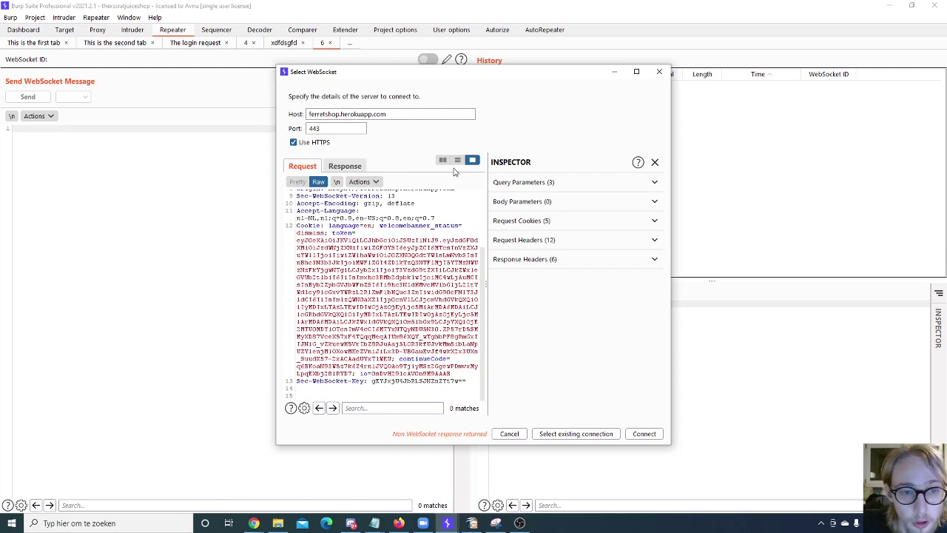
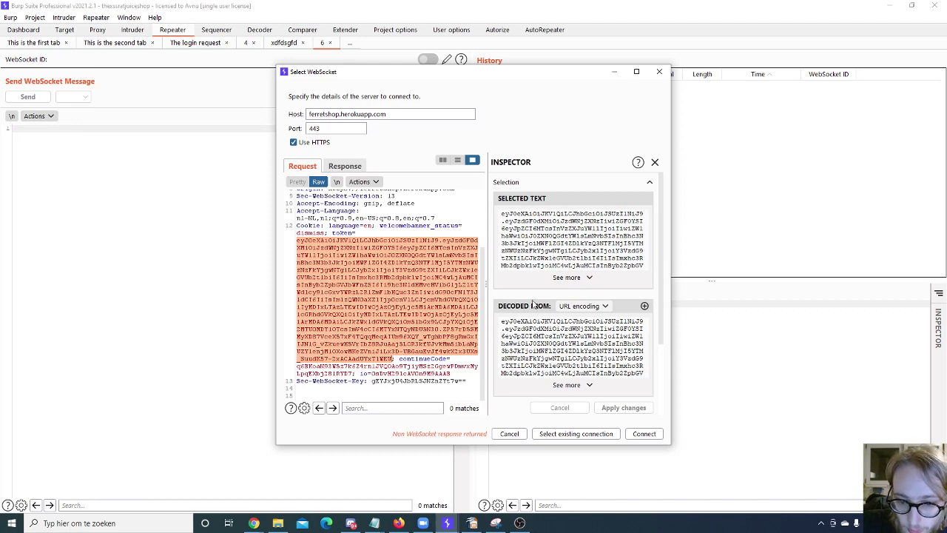
Step: Keep URL decoding for the cookie token in the Inspector
scroll(534, 304, down, 1)
scroll(586, 270, up, 1)
scroll(577, 281, down, 2)
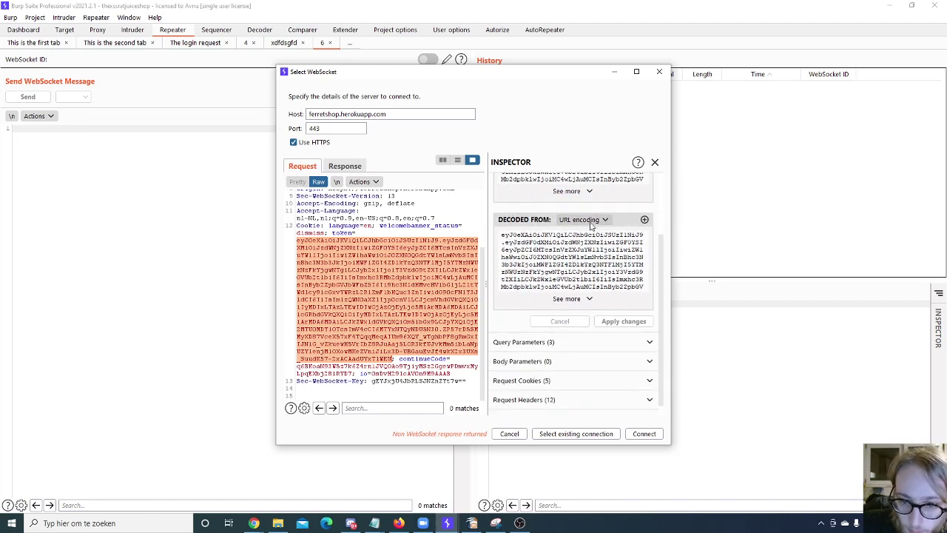
click(585, 220)
click(571, 298)
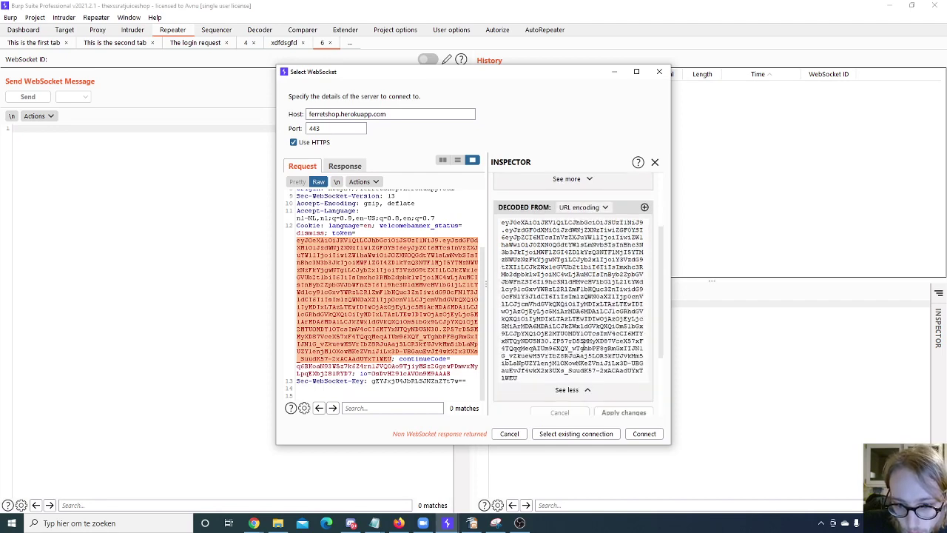
Step: Expand the full decoded token value, then clear the token selection in the request
scroll(584, 287, down, 1)
click(566, 228)
scroll(358, 284, up, 3)
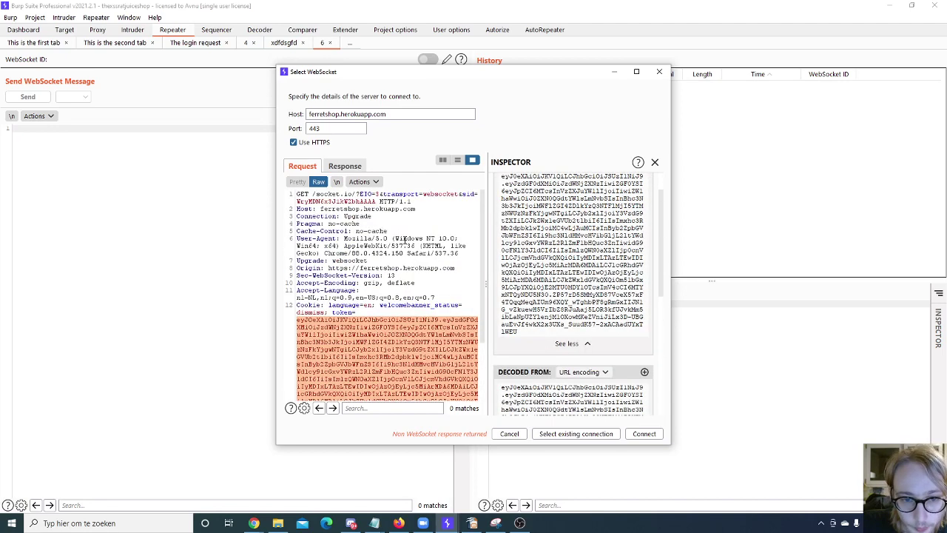
click(364, 239)
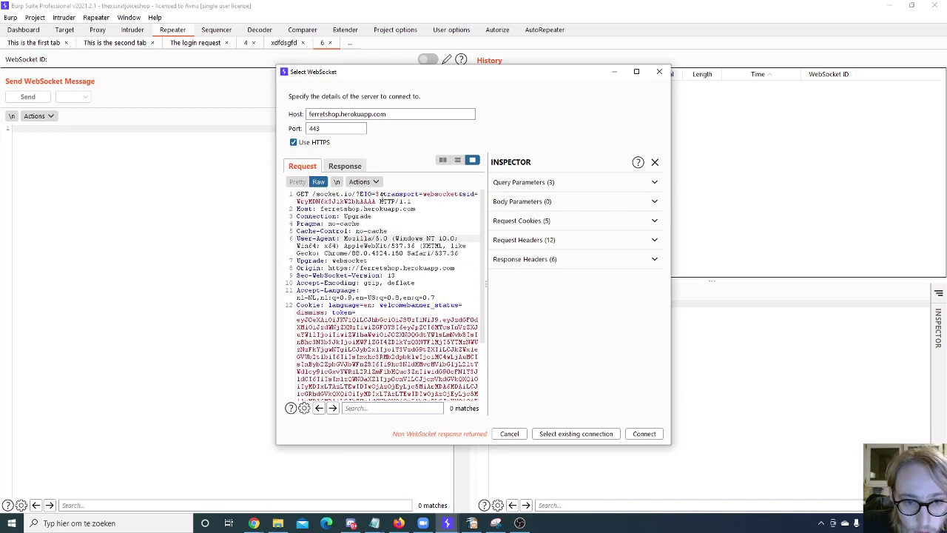
Step: Select the sid value and view it decoded as HTML, then URL, then Base64
double_click(336, 200)
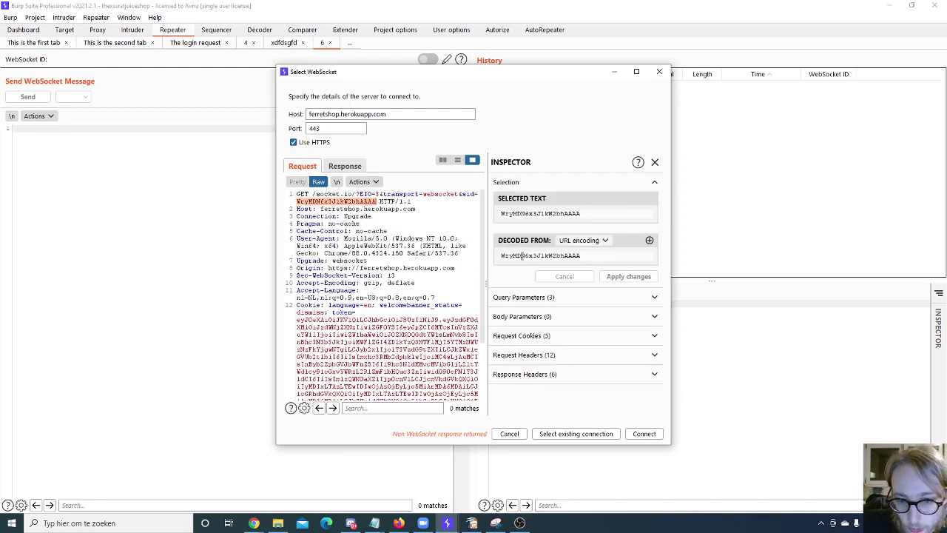
click(580, 240)
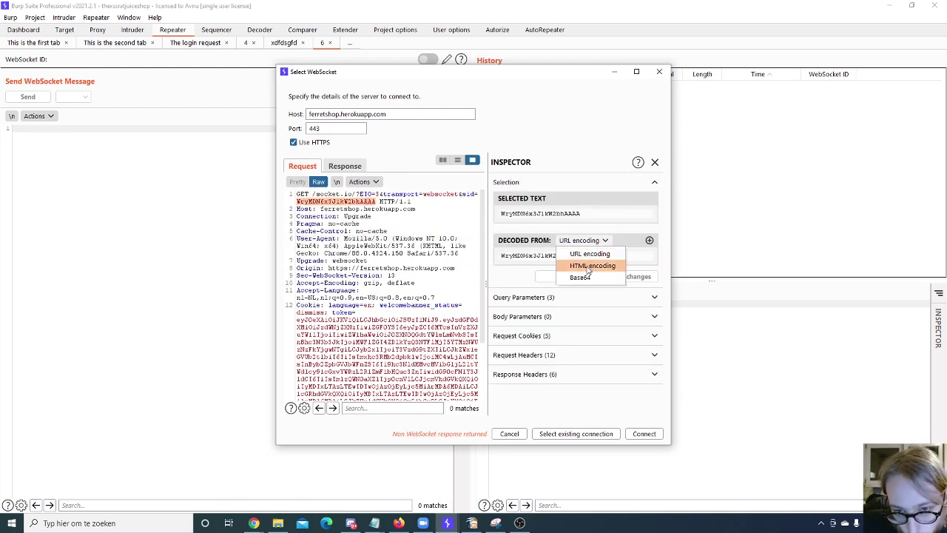
click(589, 267)
click(584, 240)
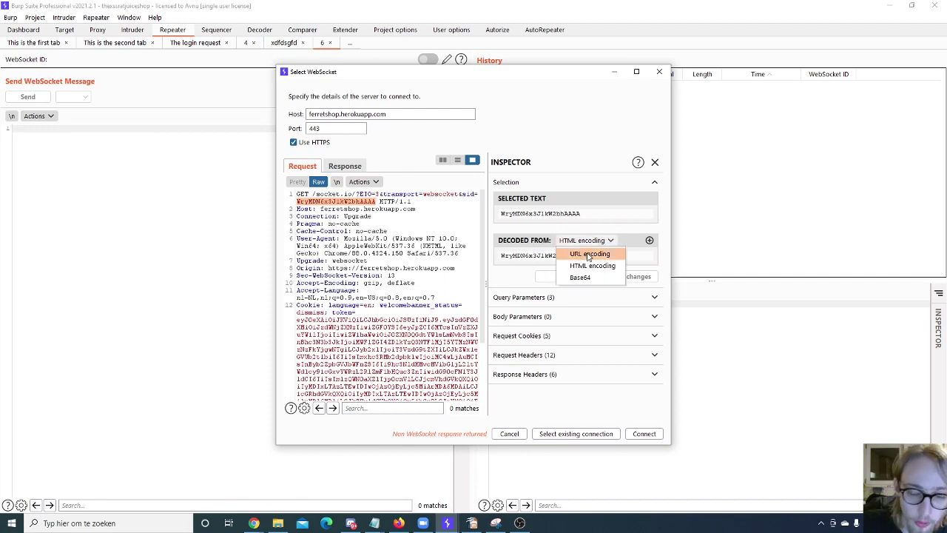
click(590, 254)
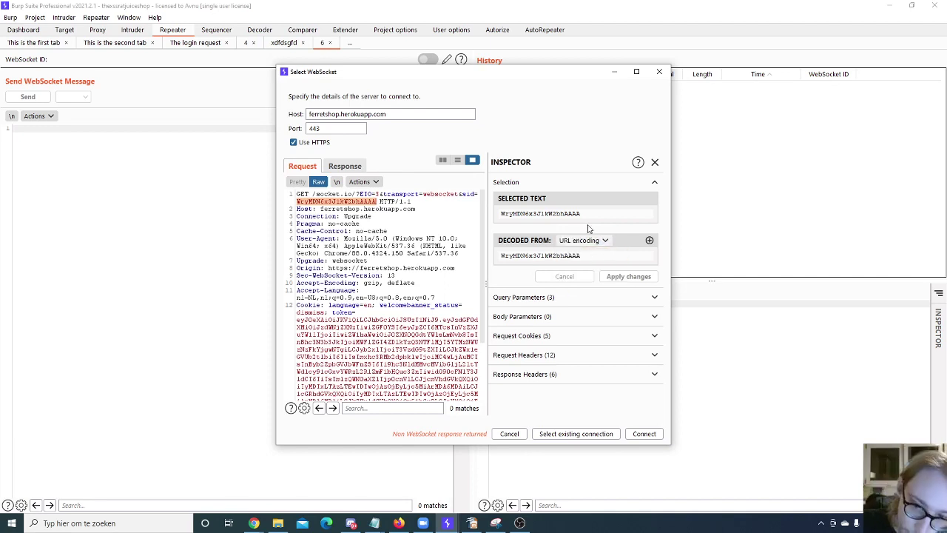
click(583, 241)
click(580, 278)
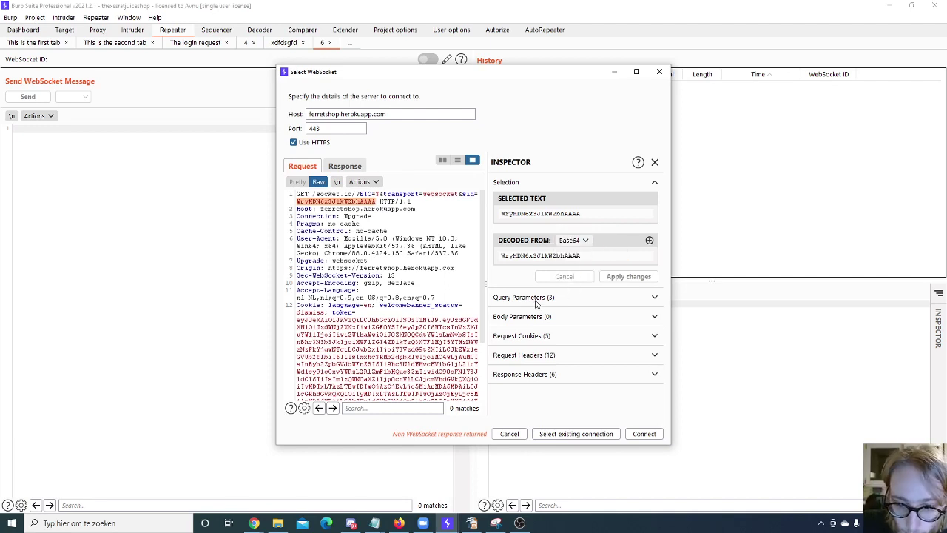
Step: Review the query parameters EIO, transport and sid, then close the Select WebSocket dialog
click(599, 298)
scroll(607, 311, down, 1)
click(631, 324)
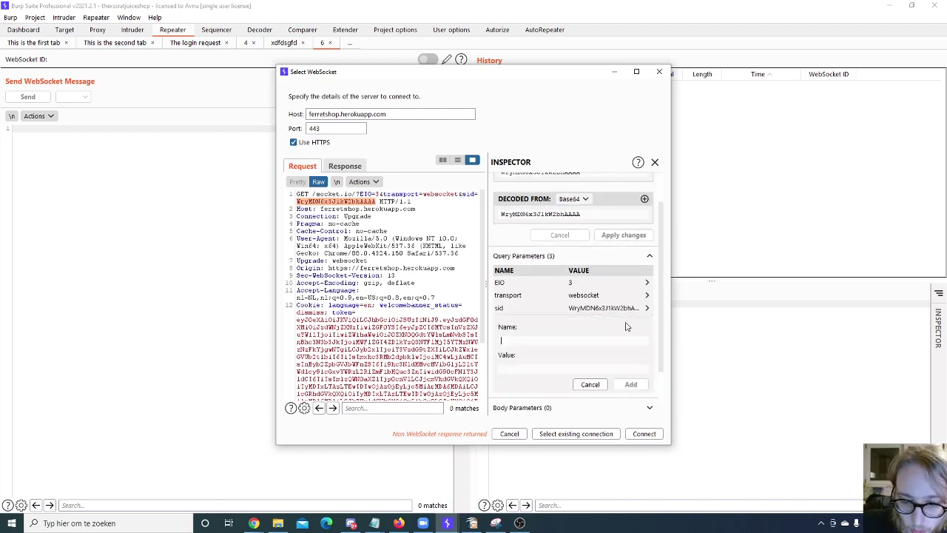
scroll(533, 355, down, 2)
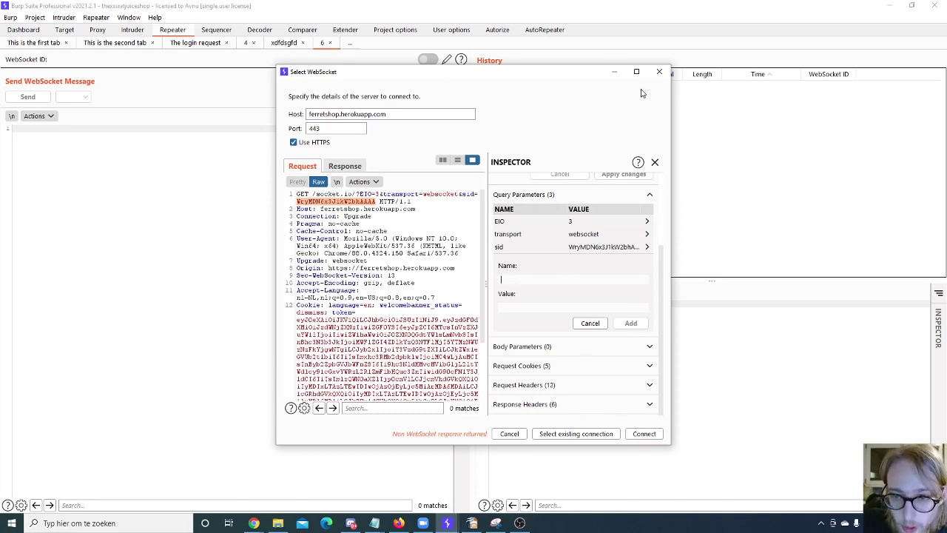
click(659, 72)
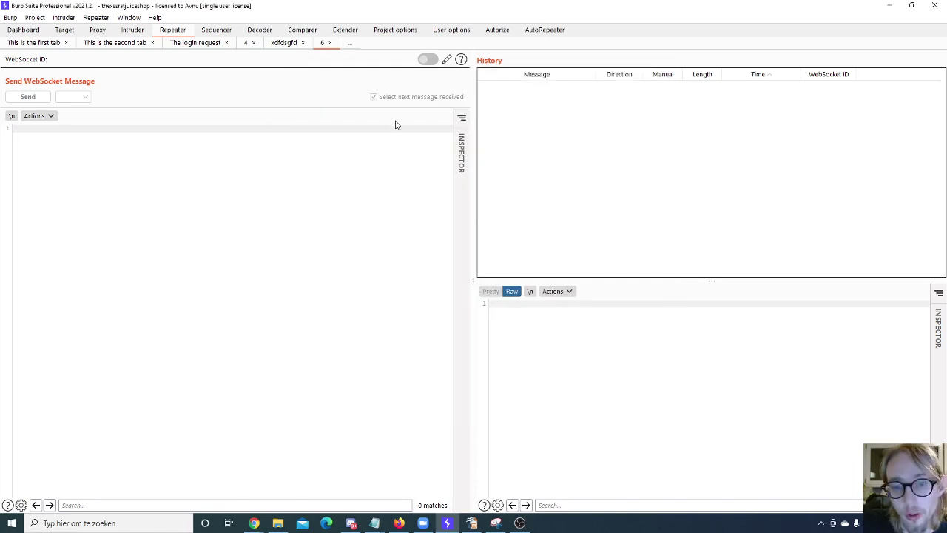
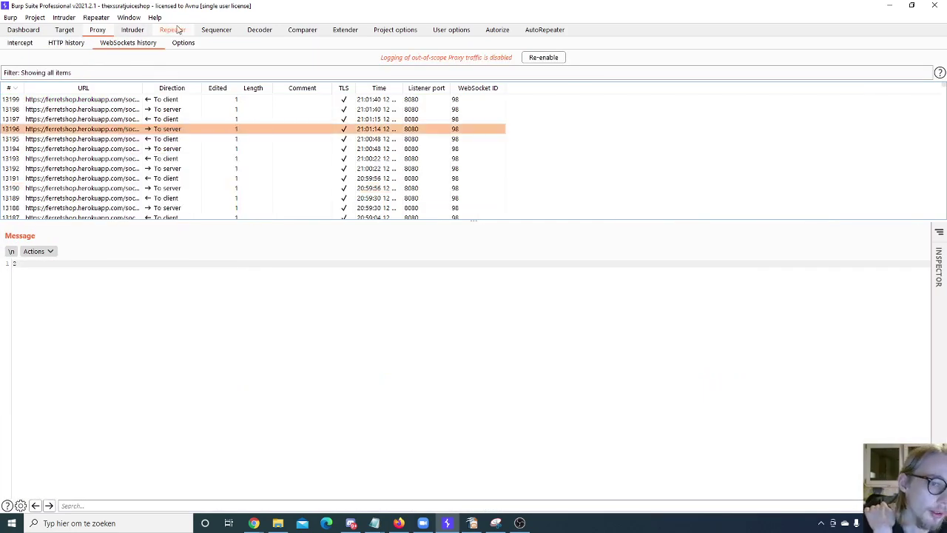
Step: Send the captured WebSocket message to Repeater as tab 7, reconnect, then cancel the connection setup
click(177, 29)
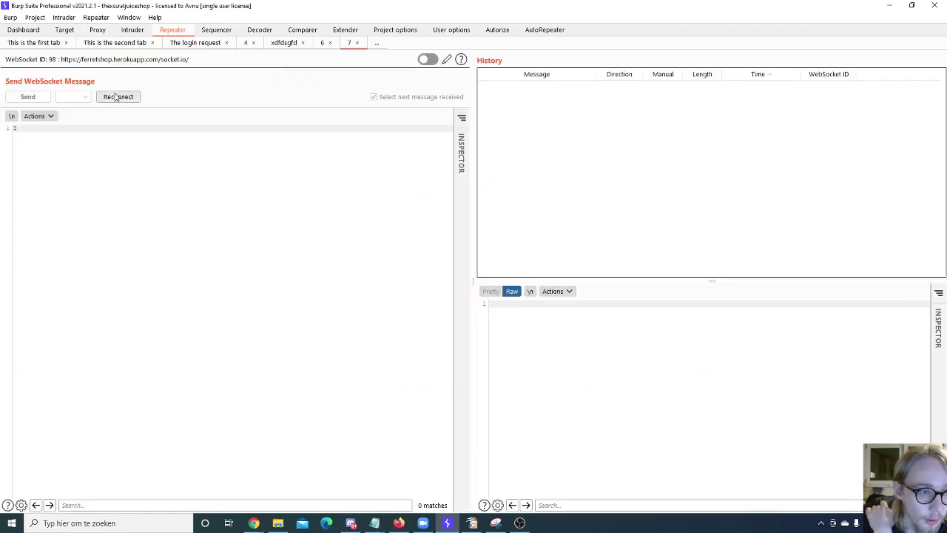
click(117, 97)
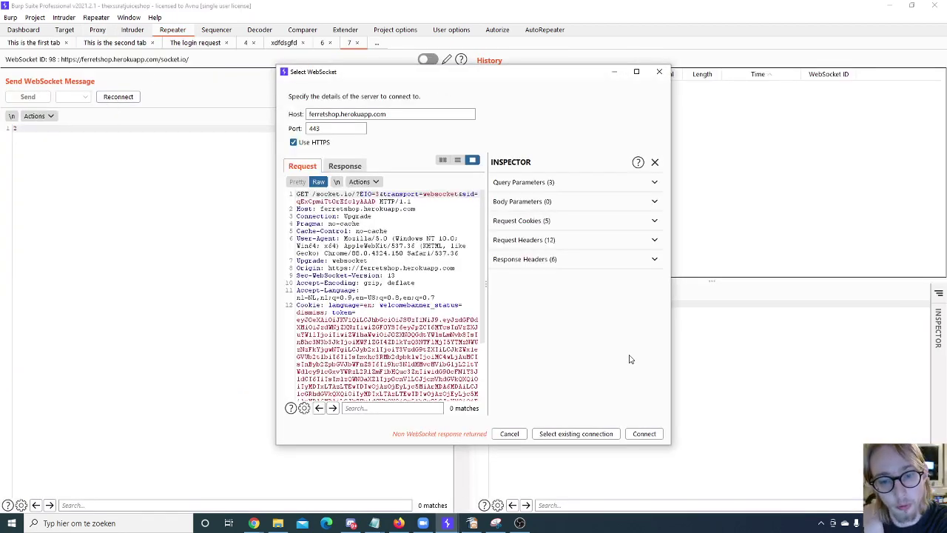
click(657, 72)
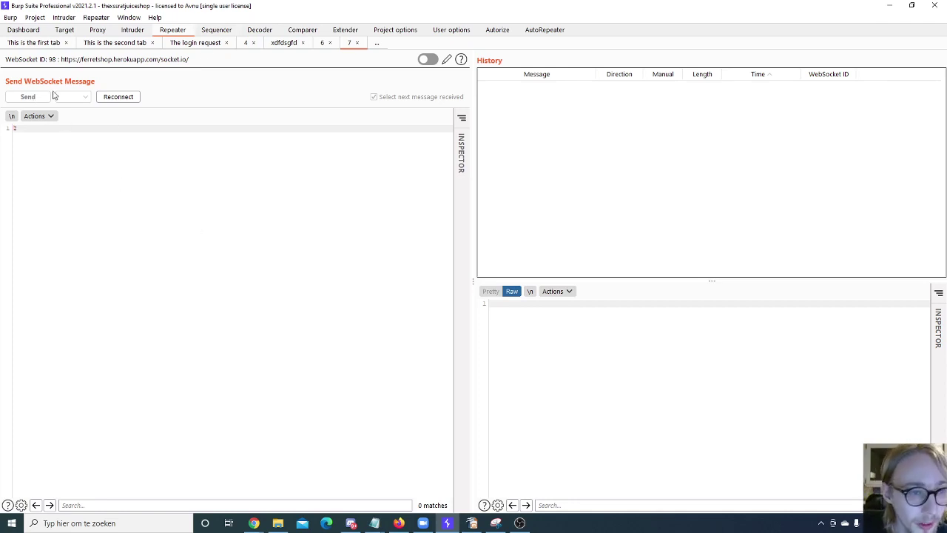
Step: Rename Repeater tab 6 to 'WS: test', return to tab 7, then switch to Sequencer
double_click(350, 42)
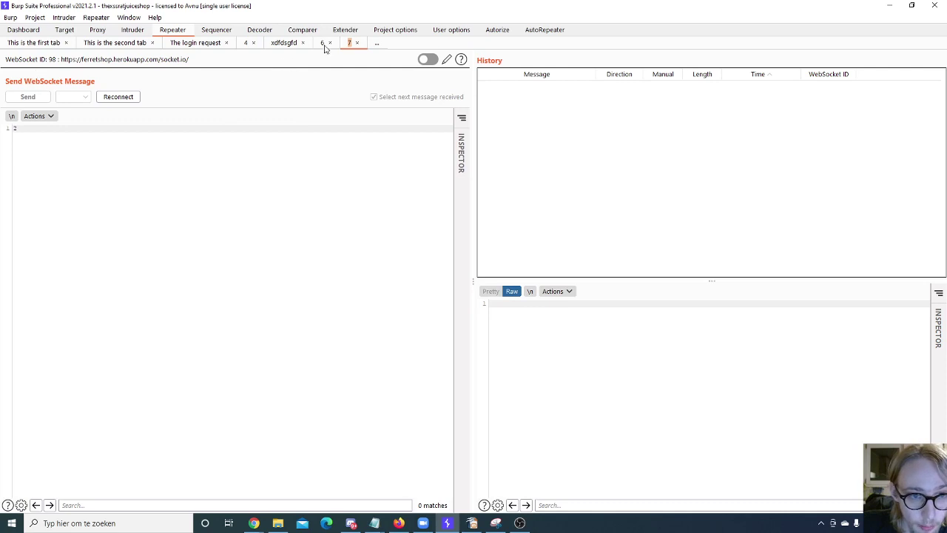
click(294, 45)
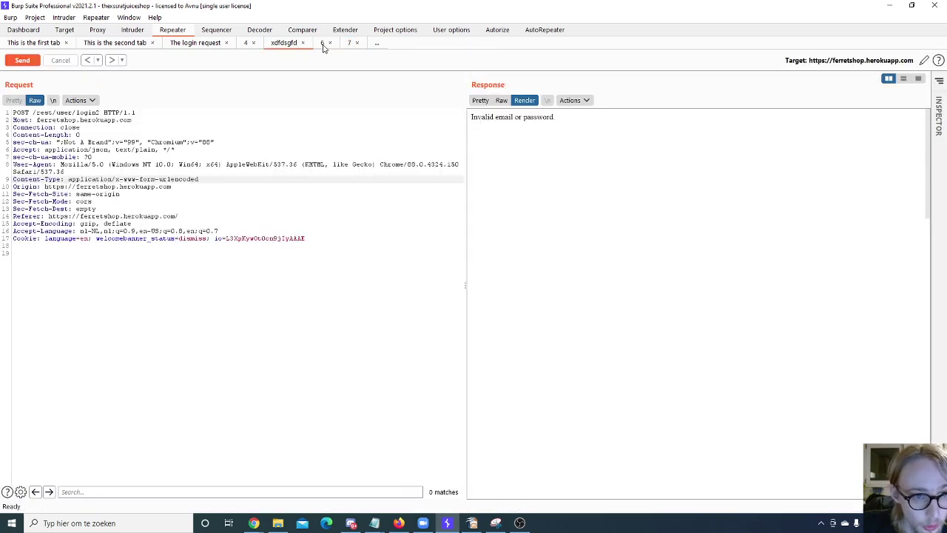
click(322, 43)
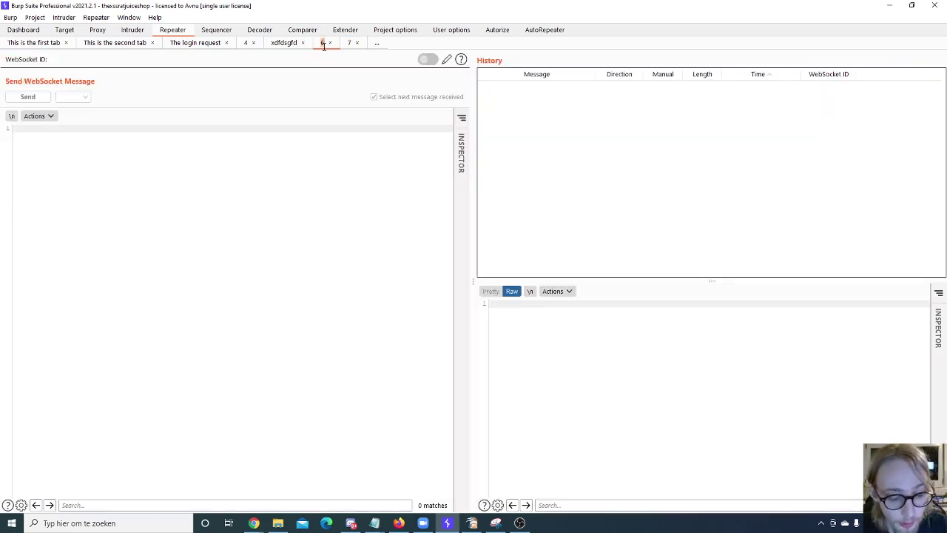
text(WS)
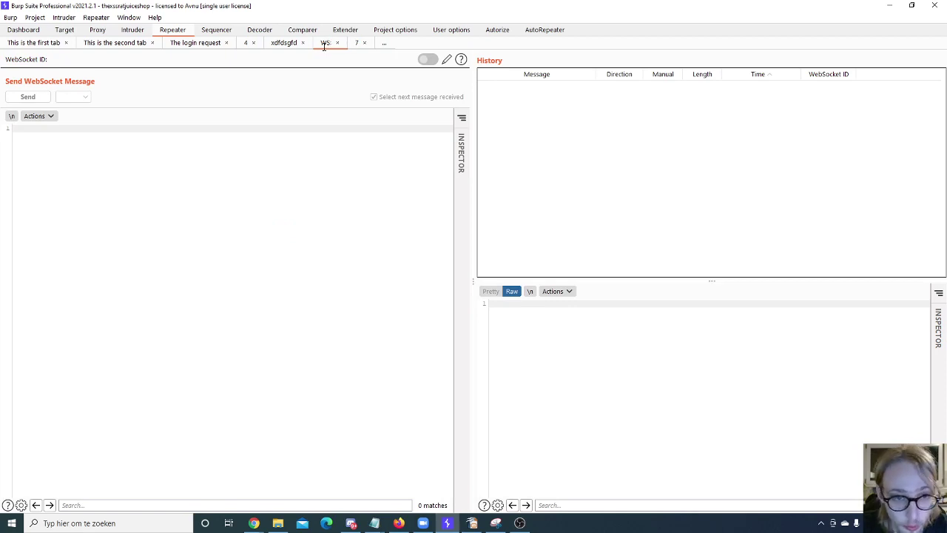
text(: test)
key(Return)
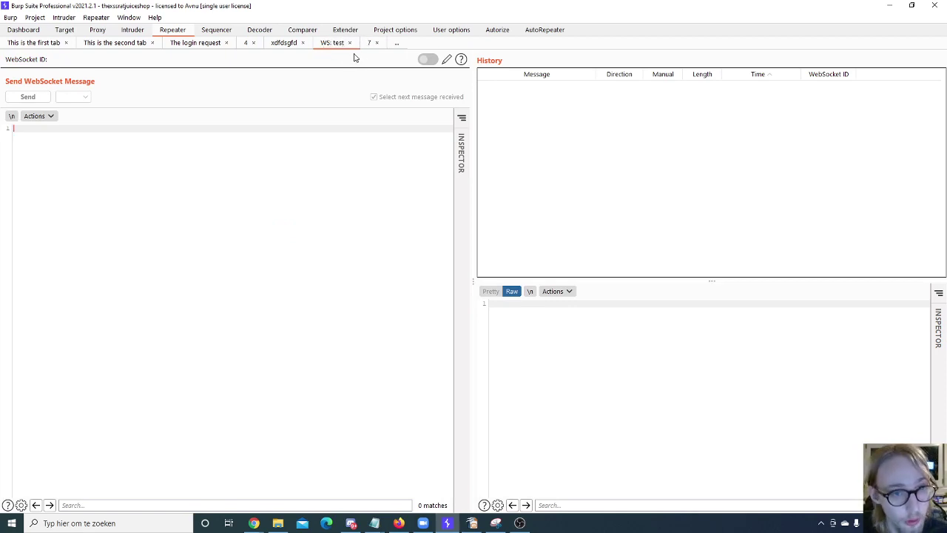
click(371, 44)
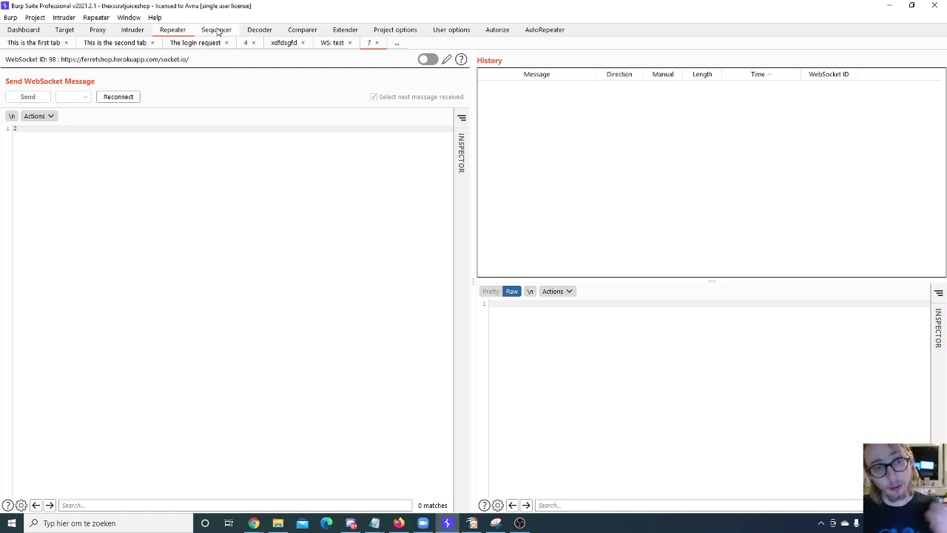
click(213, 30)
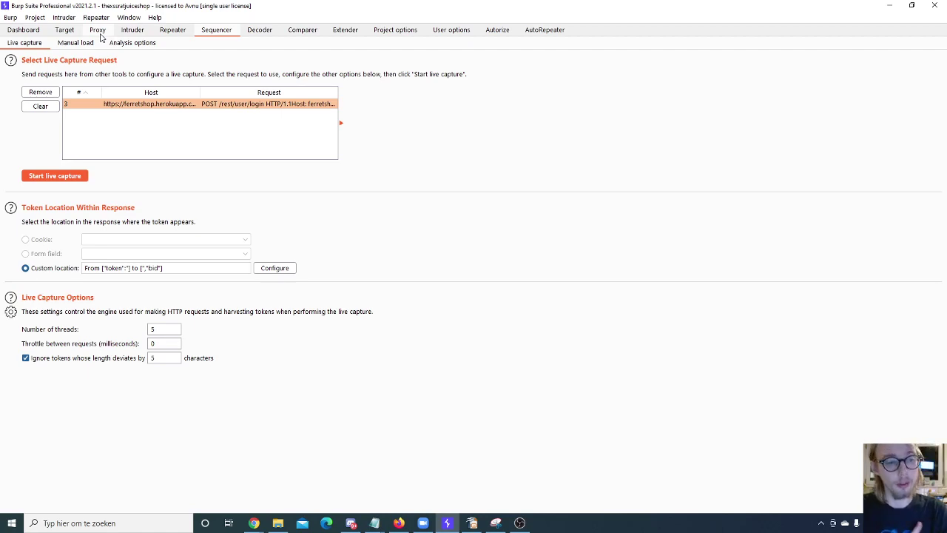
Step: Turn off 'Show only parameterized requests' in the site map filter and expand rest > user
click(99, 31)
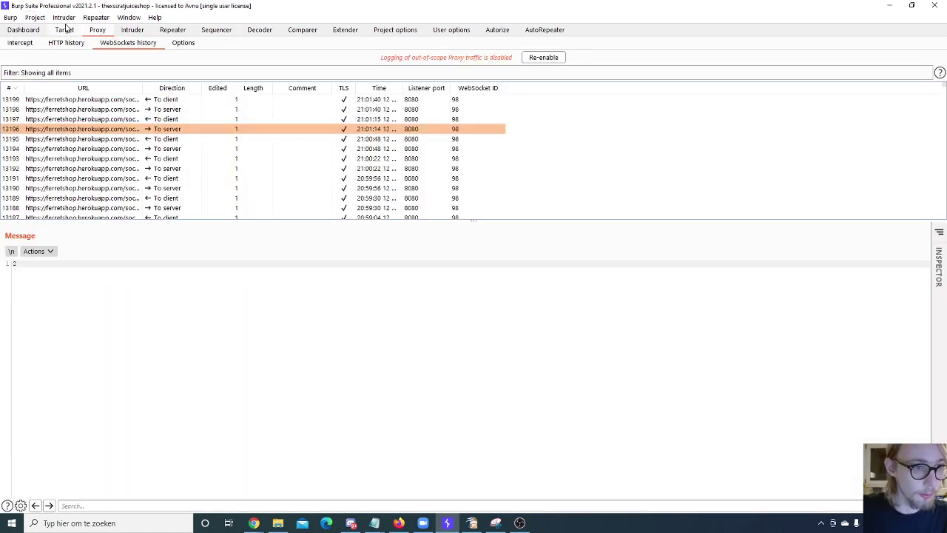
click(67, 30)
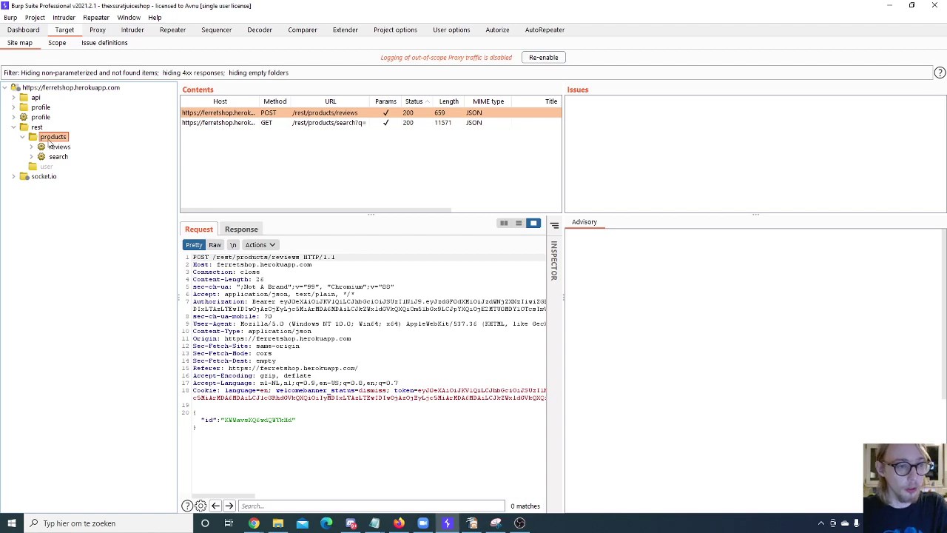
click(64, 74)
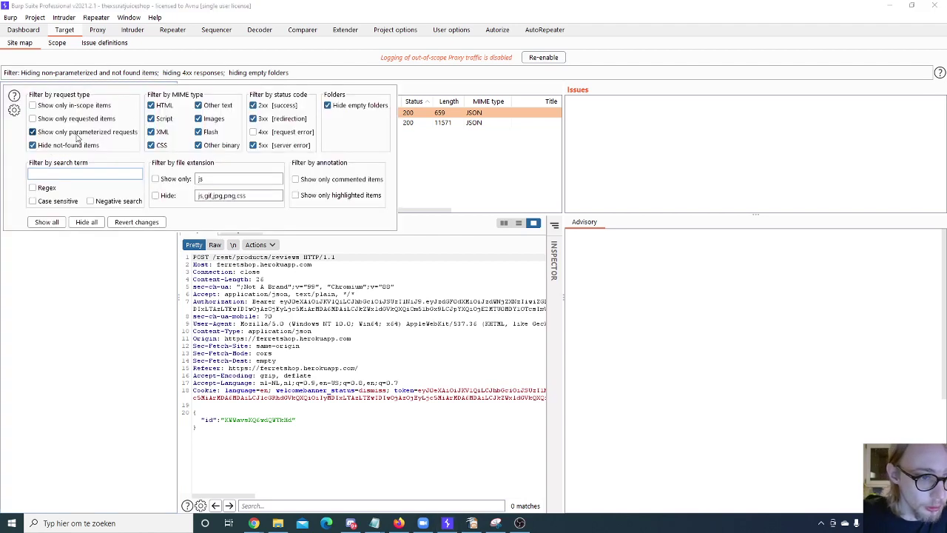
click(78, 136)
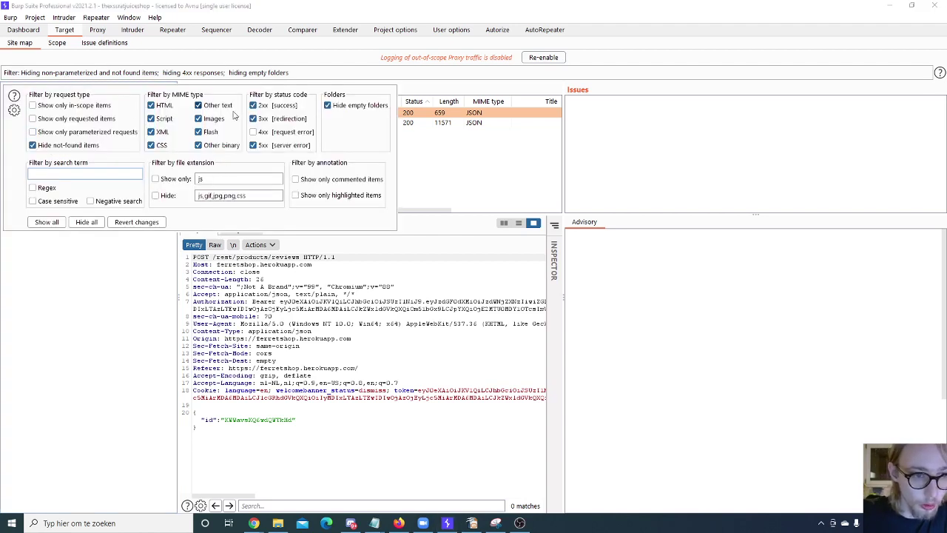
click(123, 225)
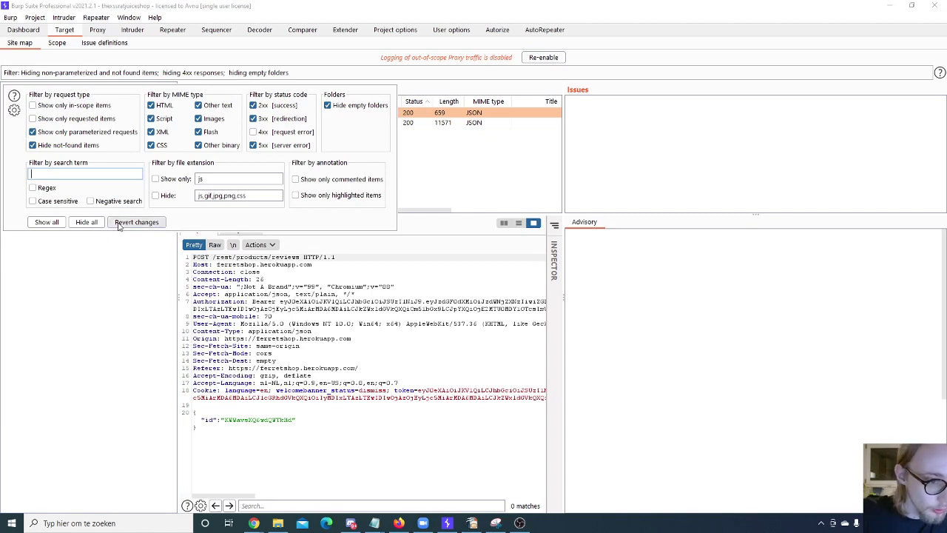
click(71, 133)
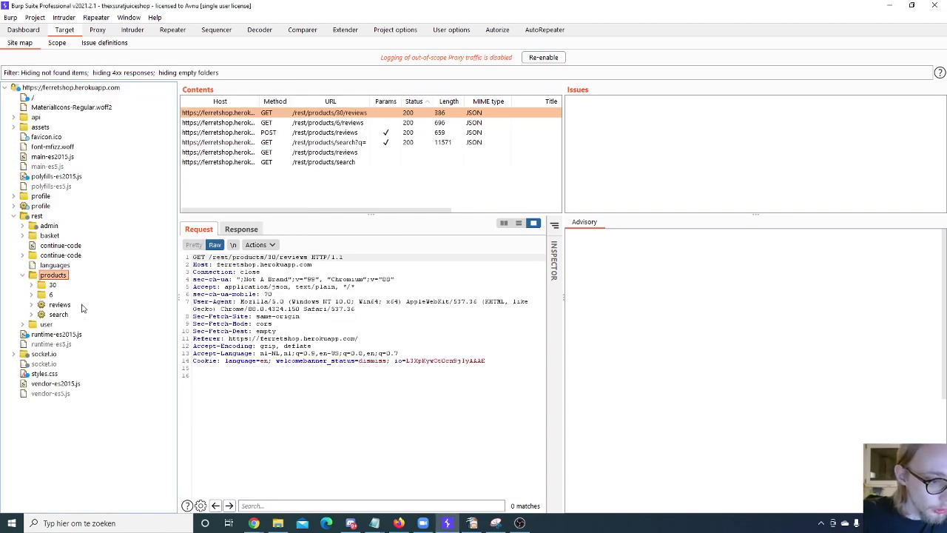
click(24, 325)
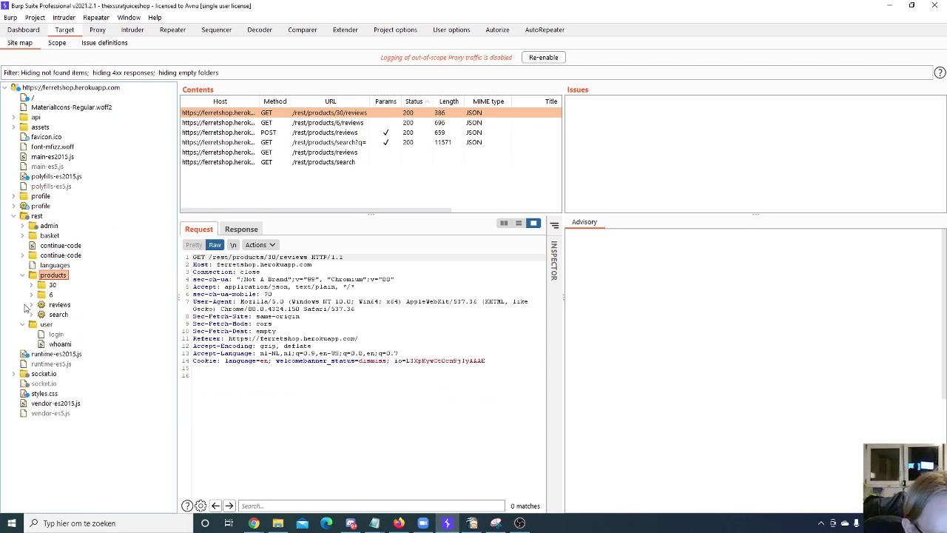
Step: Filter the Target site map by the search term 'login'
click(23, 225)
click(129, 73)
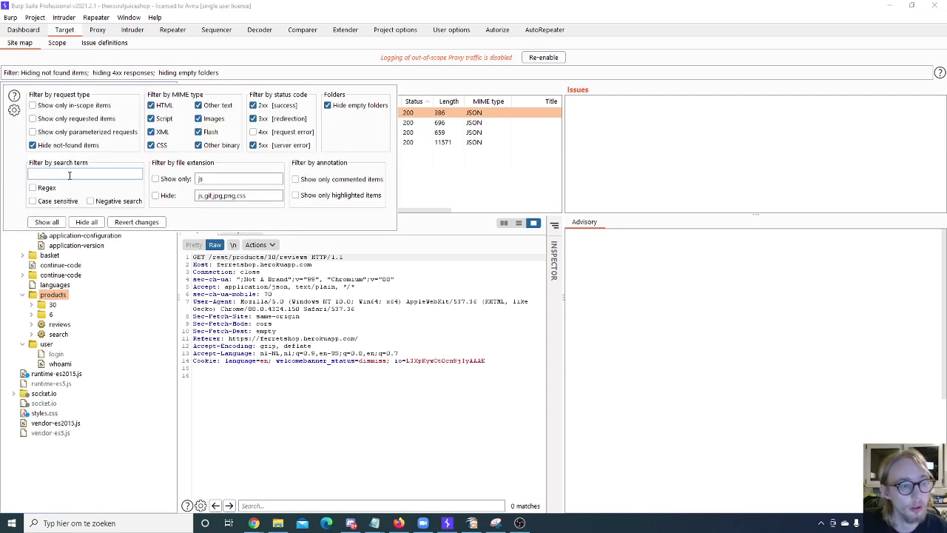
text(login)
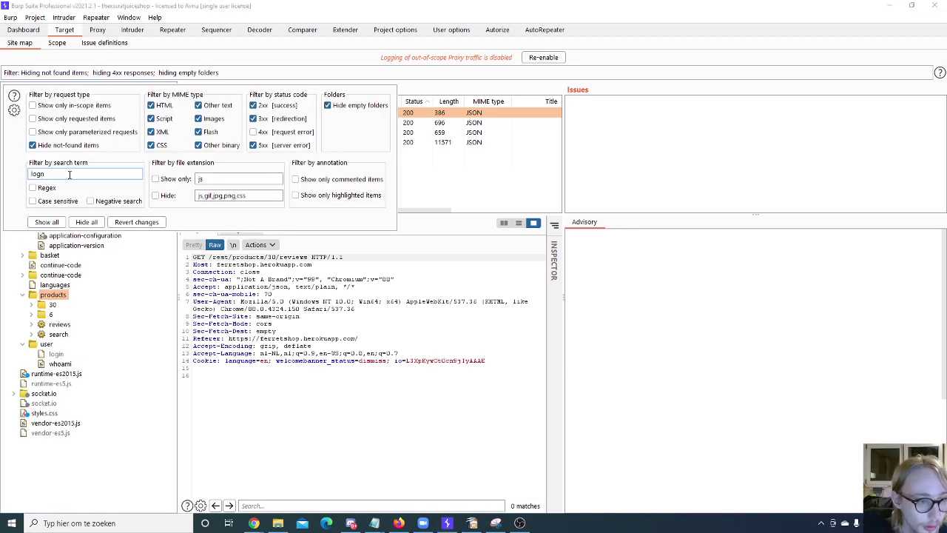
text(in)
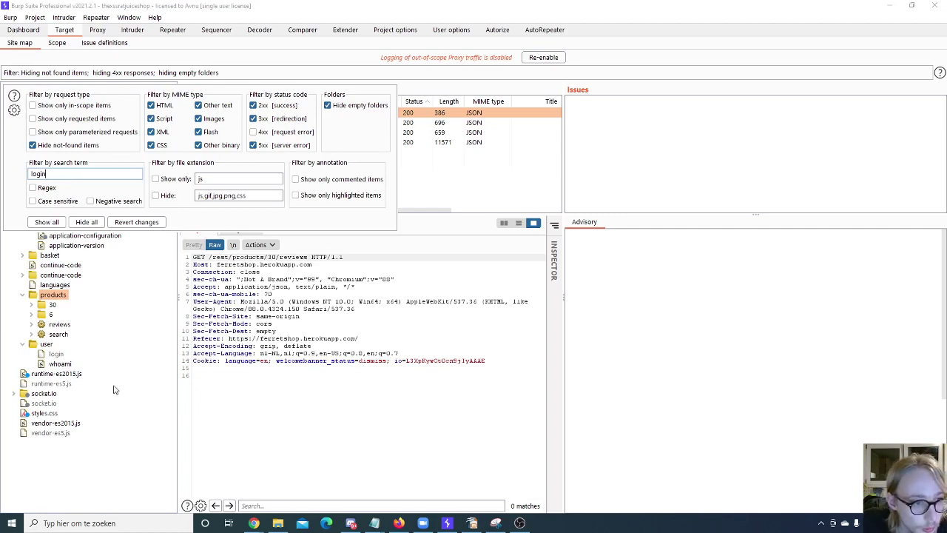
click(116, 388)
Step: Expand api > Users > / and open the POST /api/Users/ request at its updatedAt line
click(49, 148)
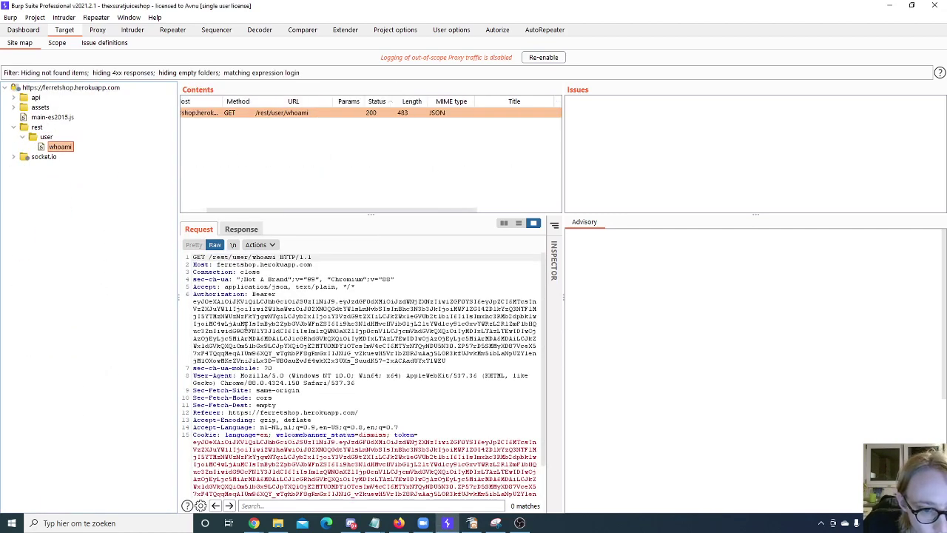
scroll(246, 326, down, 2)
click(36, 128)
click(39, 109)
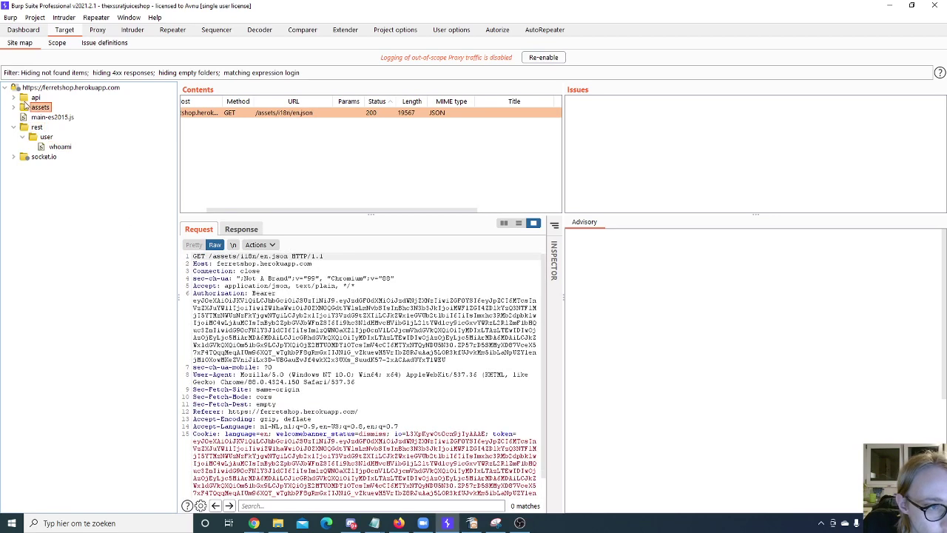
click(13, 97)
click(23, 107)
click(32, 118)
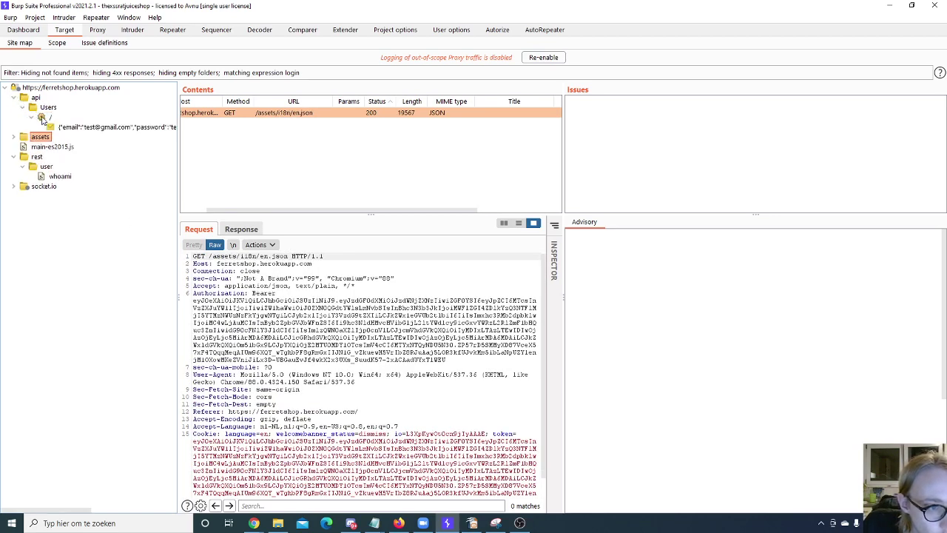
click(82, 128)
click(343, 448)
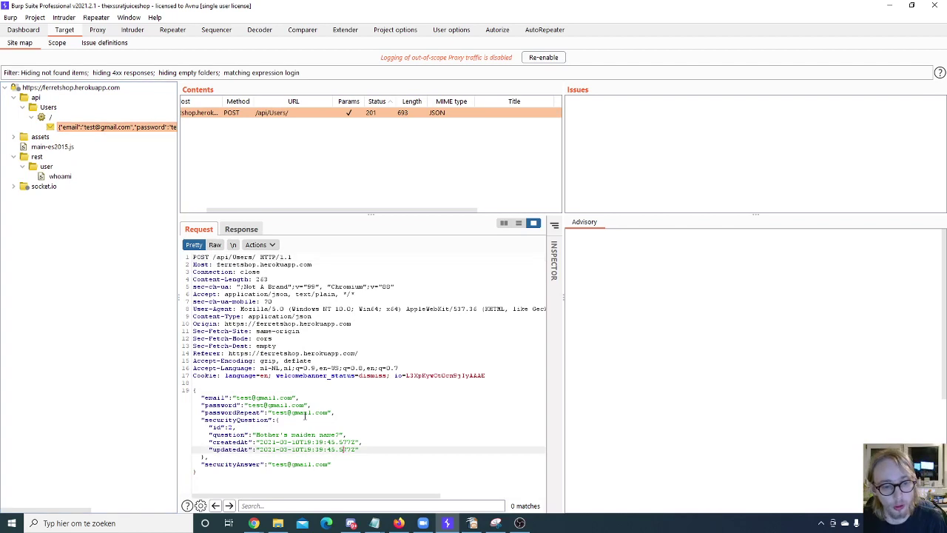
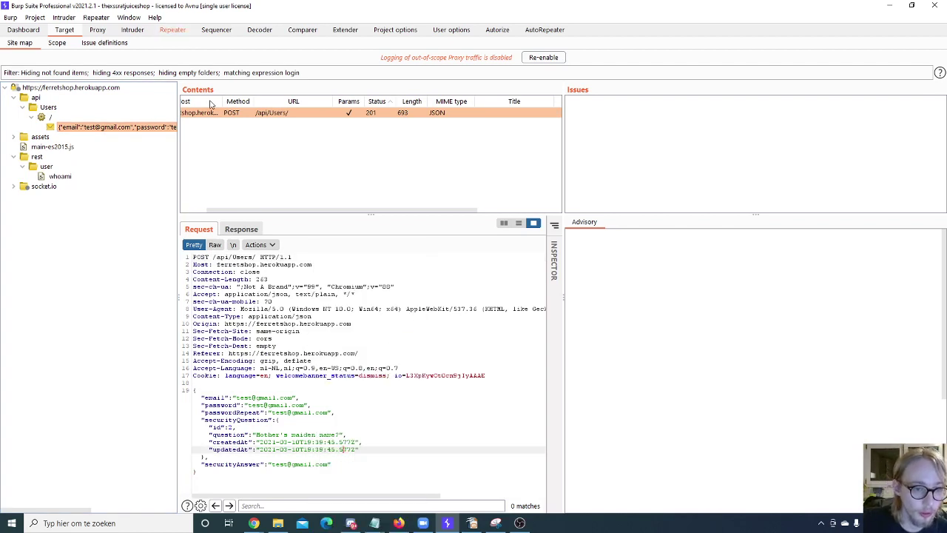
Step: View the 201 Created response to POST /api/Users/, with its headers and JSON body showing role customer
click(242, 230)
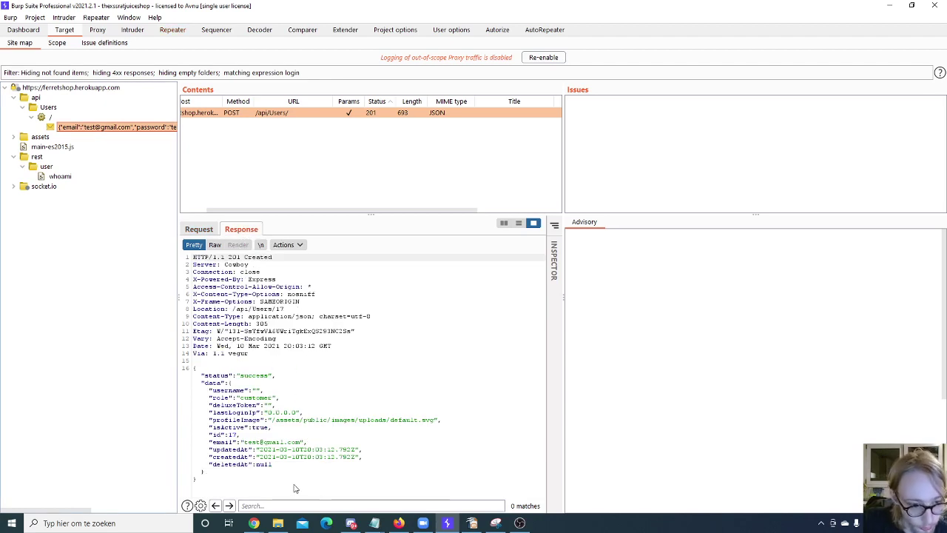
drag(296, 486, 284, 294)
click(323, 397)
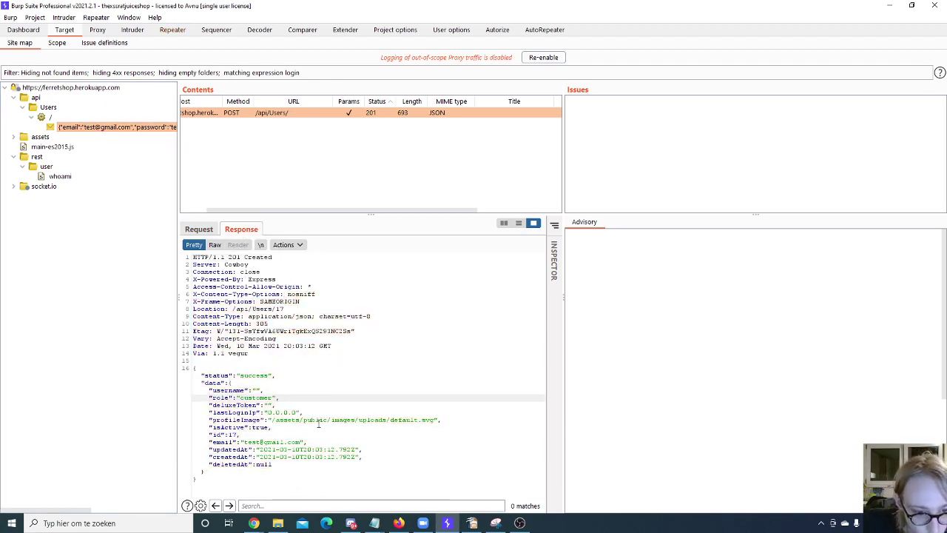
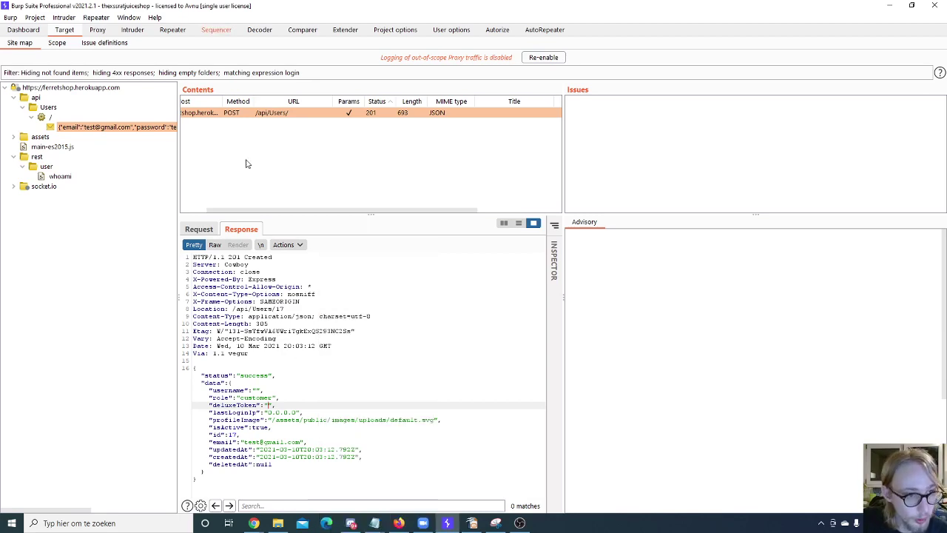
Step: On Sequencer's Live capture page, open the Define custom token location dialog for POST /api/Users/
click(206, 33)
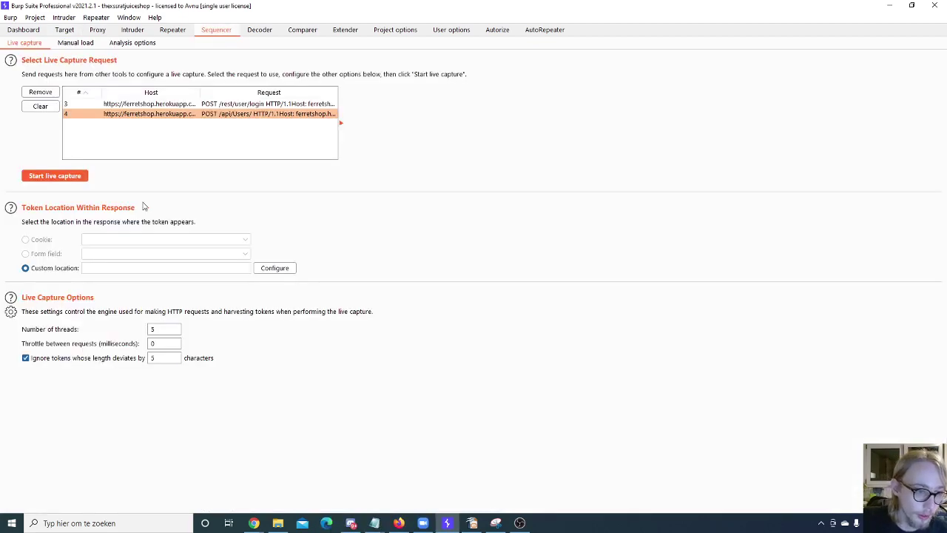
click(261, 270)
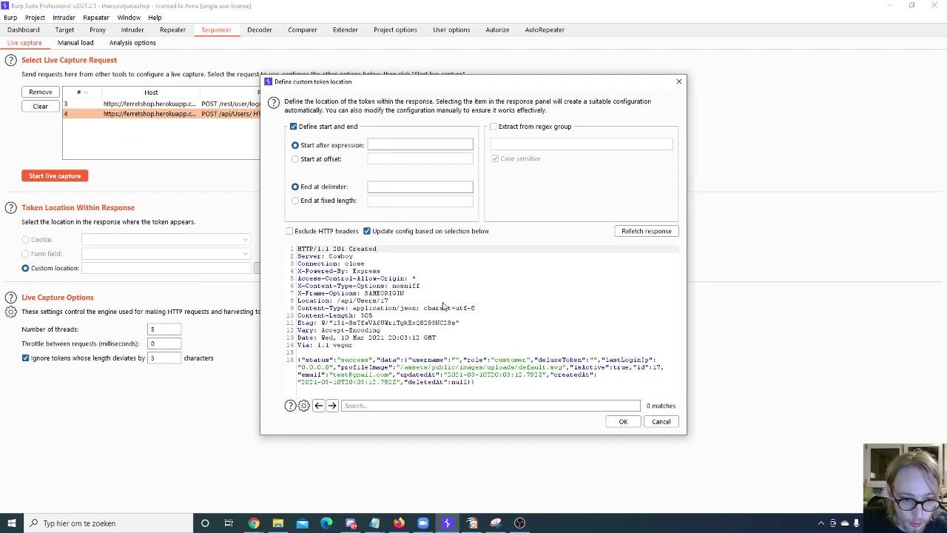
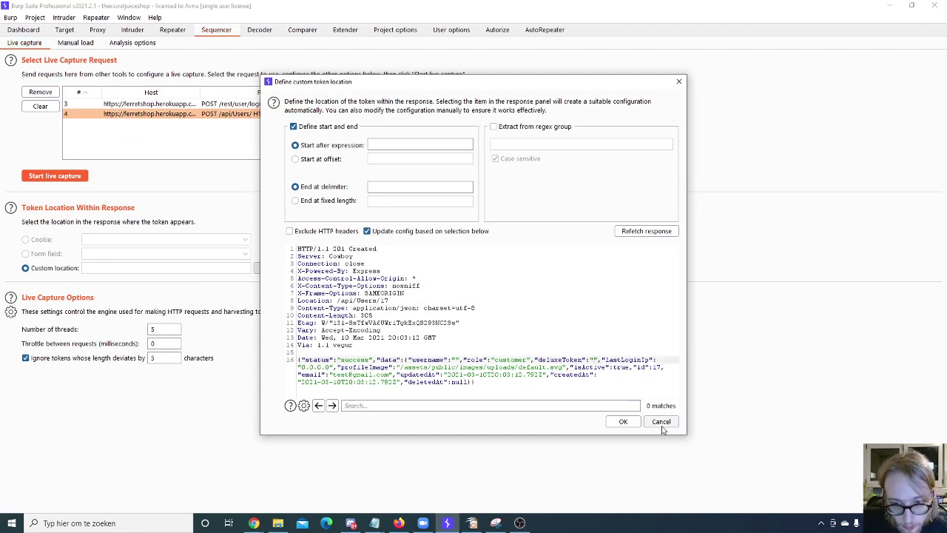
Step: Discard the empty token location settings and pick the POST /rest/user/login request for live capture
click(661, 422)
click(176, 103)
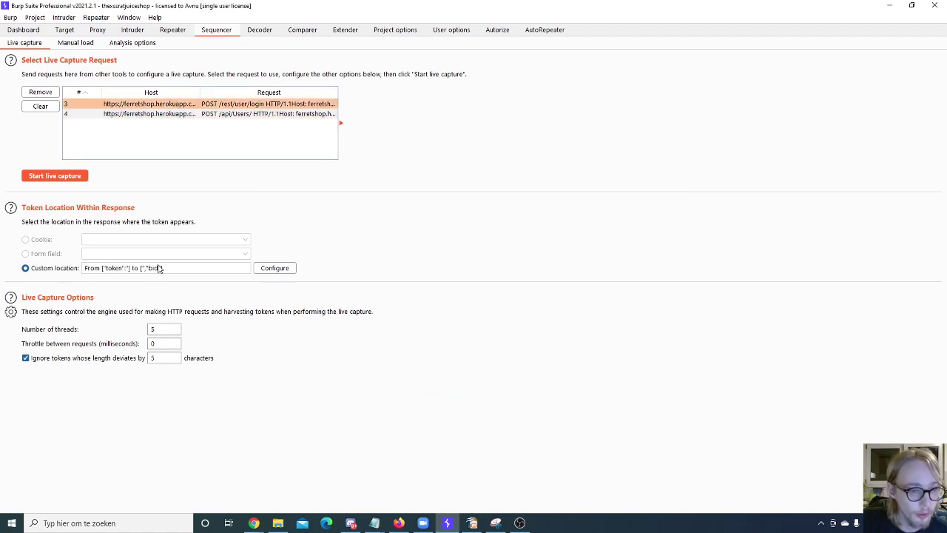
click(274, 268)
Step: Review the login token range from "token":" to ","bid" and bring the custom token location dialog back up
scroll(409, 352, down, 1)
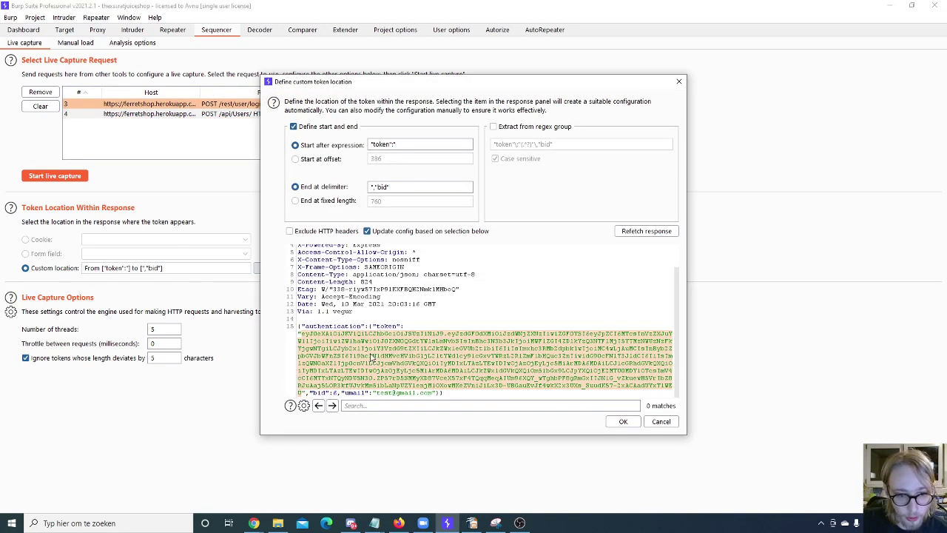
click(660, 422)
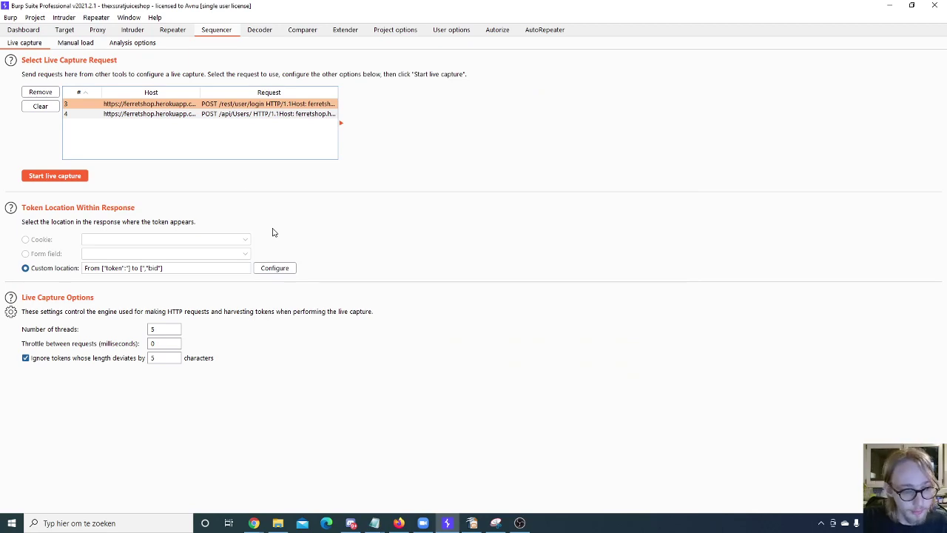
click(271, 269)
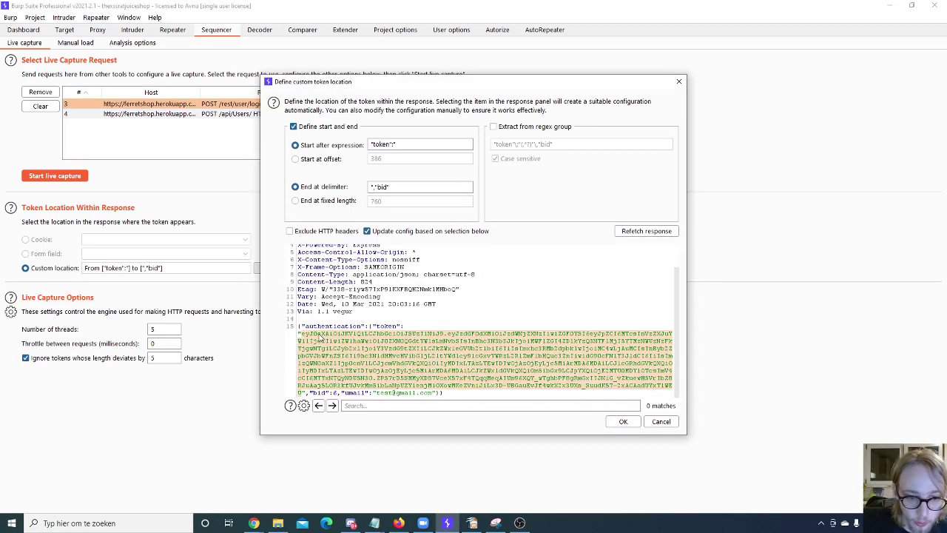
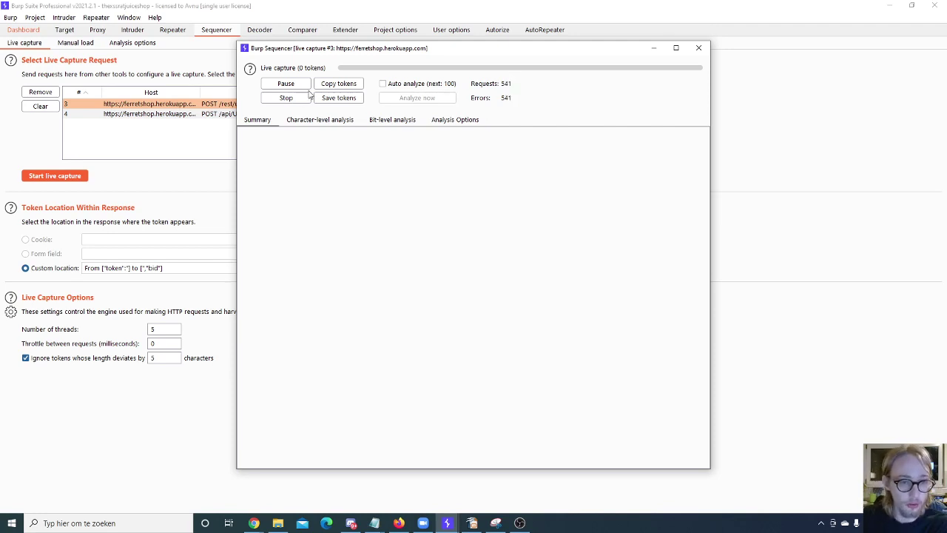
Step: Stop the login-token live capture at 564 requests, confirm, and close the capture window
click(285, 98)
click(480, 99)
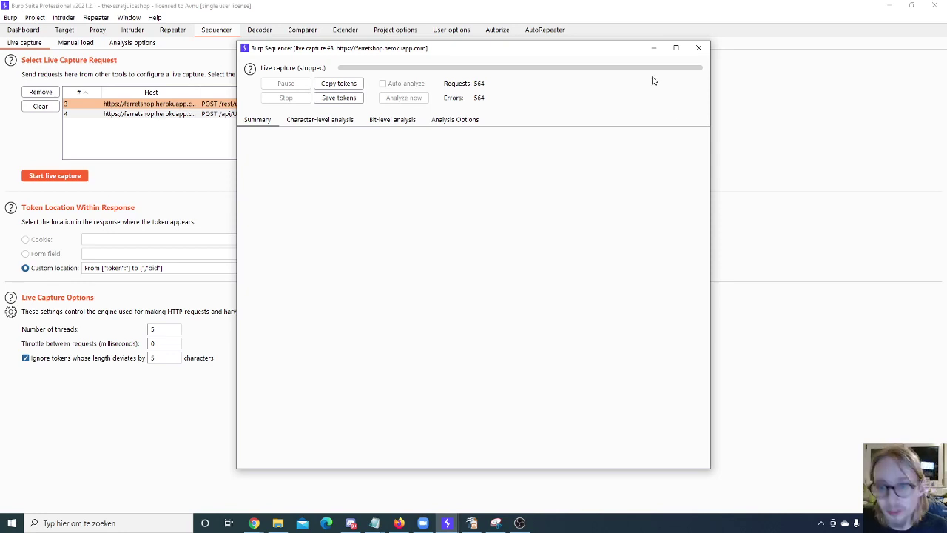
click(699, 47)
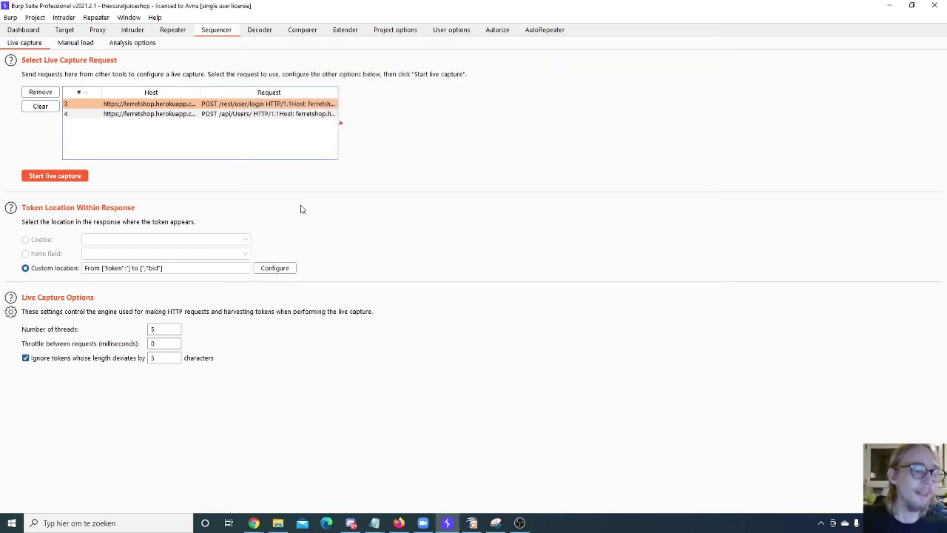
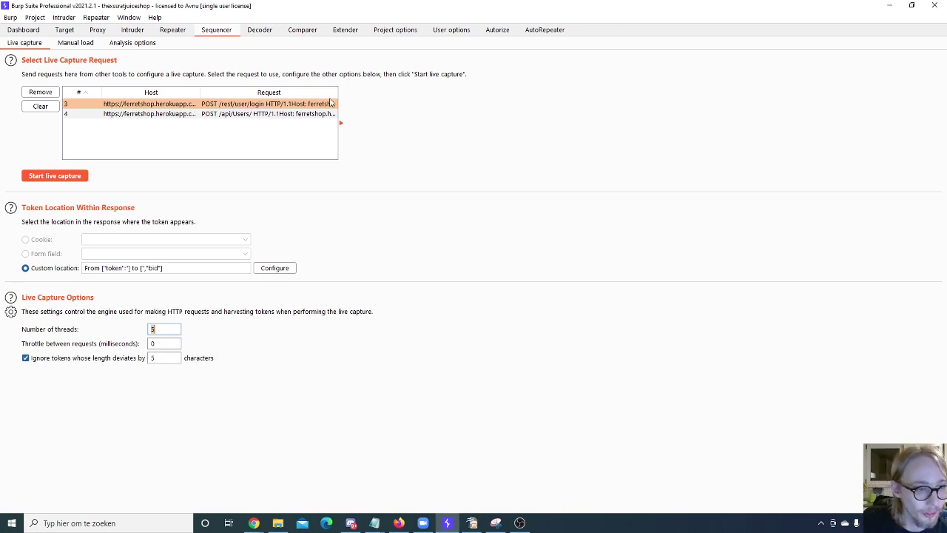
Step: Show Sequencer's Manual load panel, then its Analysis options with all character- and bit-level tests enabled
click(81, 45)
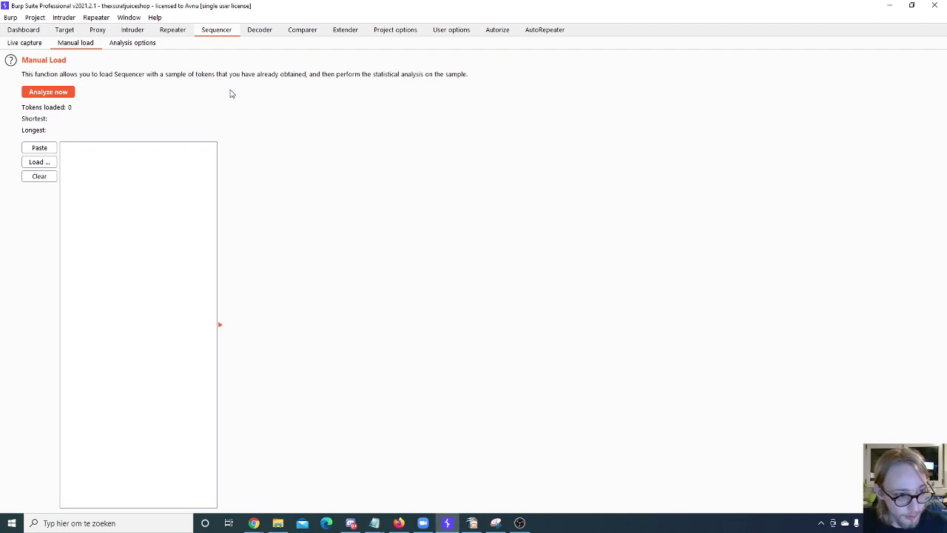
click(143, 45)
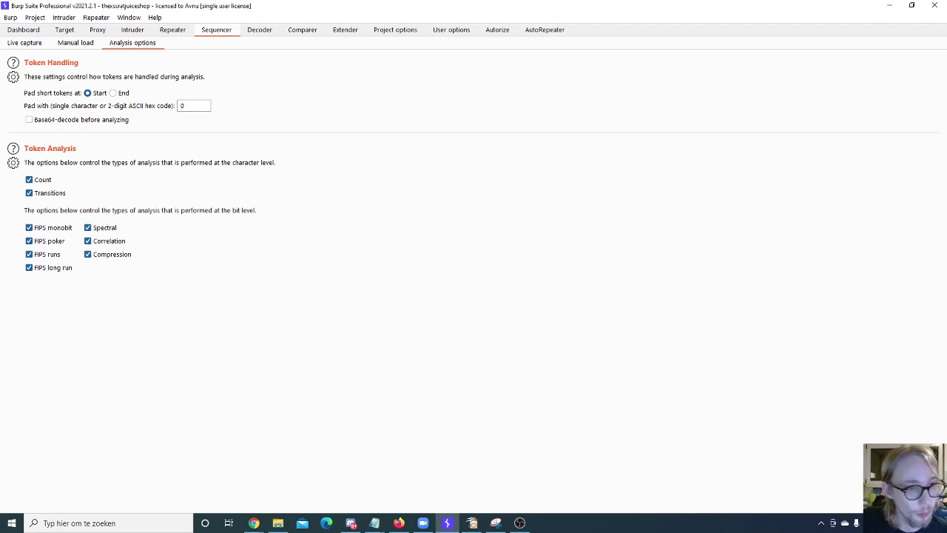
Step: In Decoder, select and delete all the old encoded text in the input pane
click(263, 33)
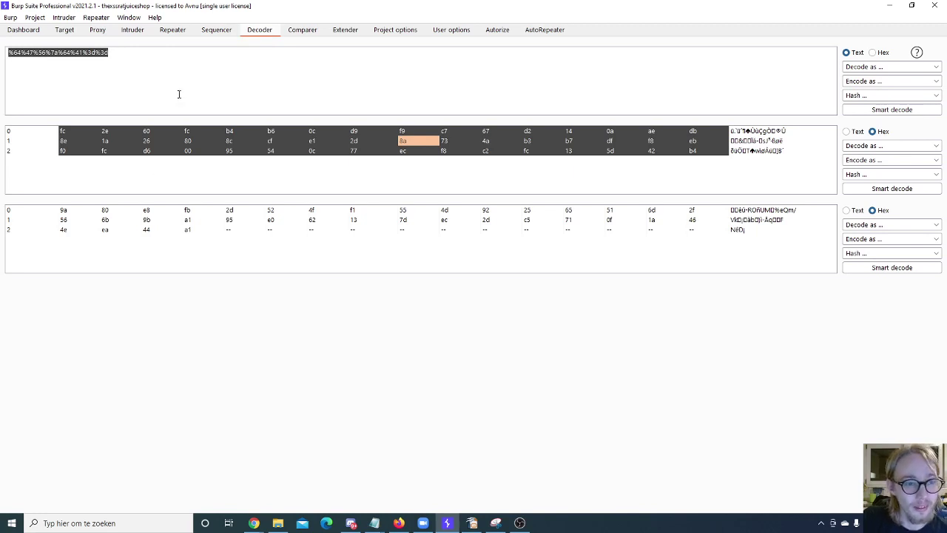
key(ctrl+a)
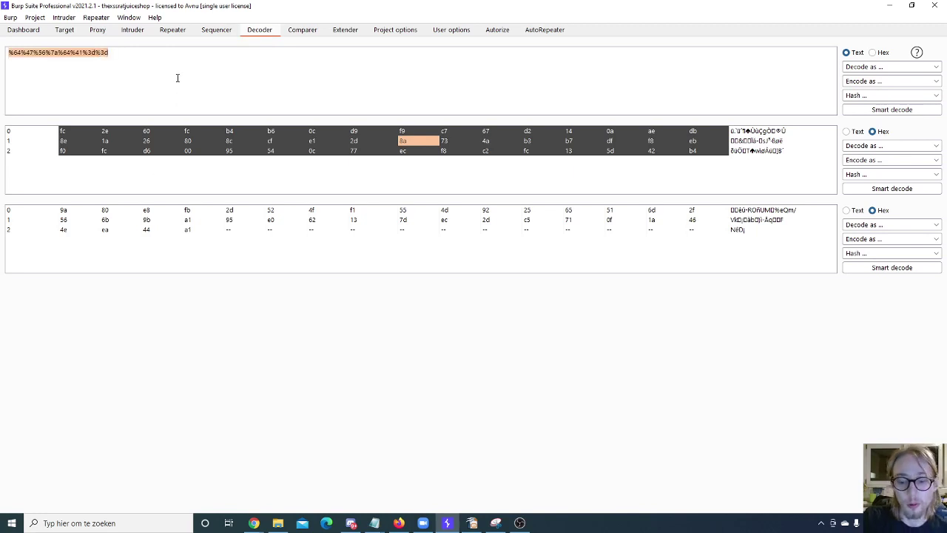
key(Delete)
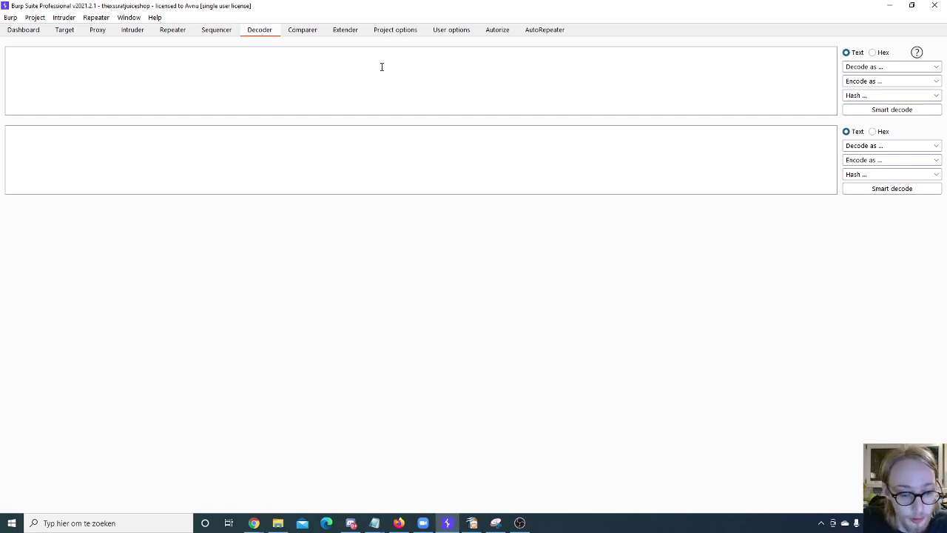
Step: Restore the word 'test' in the Decoder input and encode it as Base64
key(ctrl+z)
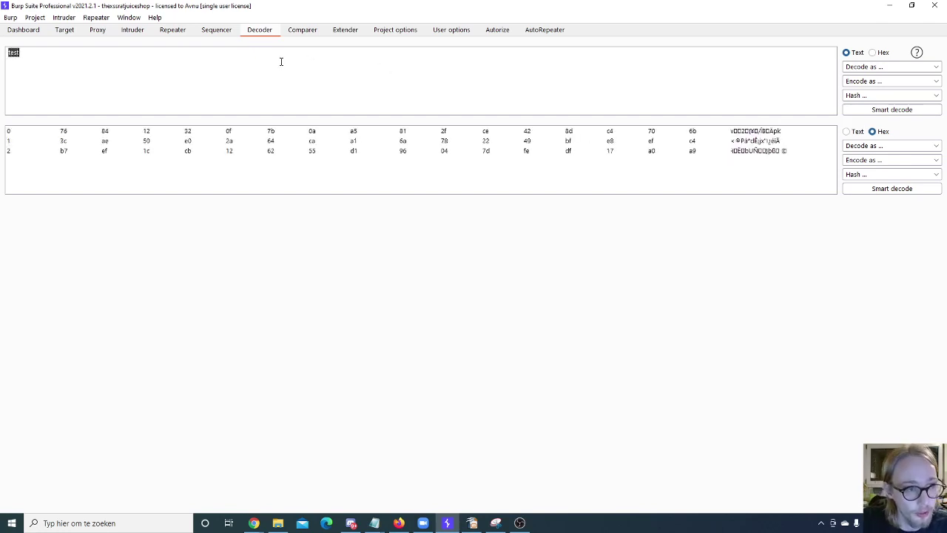
click(873, 67)
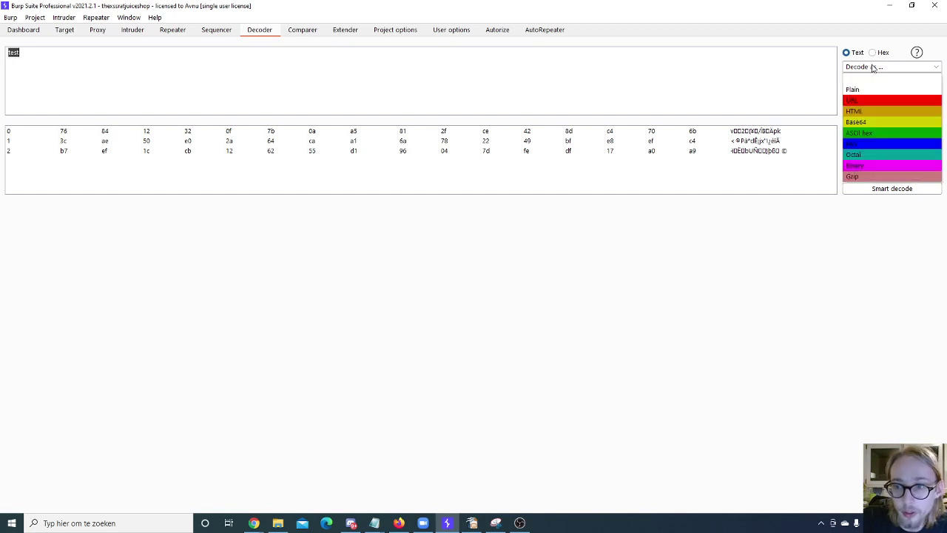
click(869, 72)
click(865, 80)
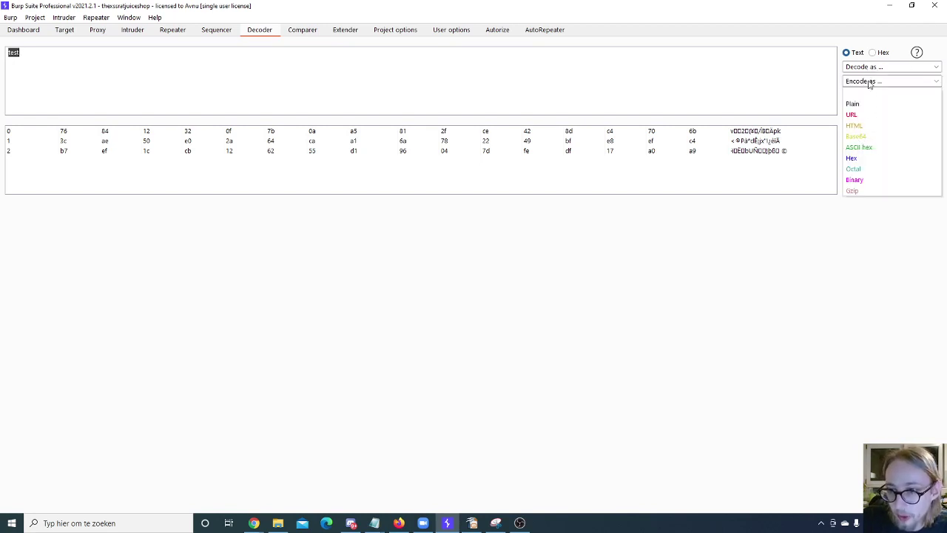
click(857, 136)
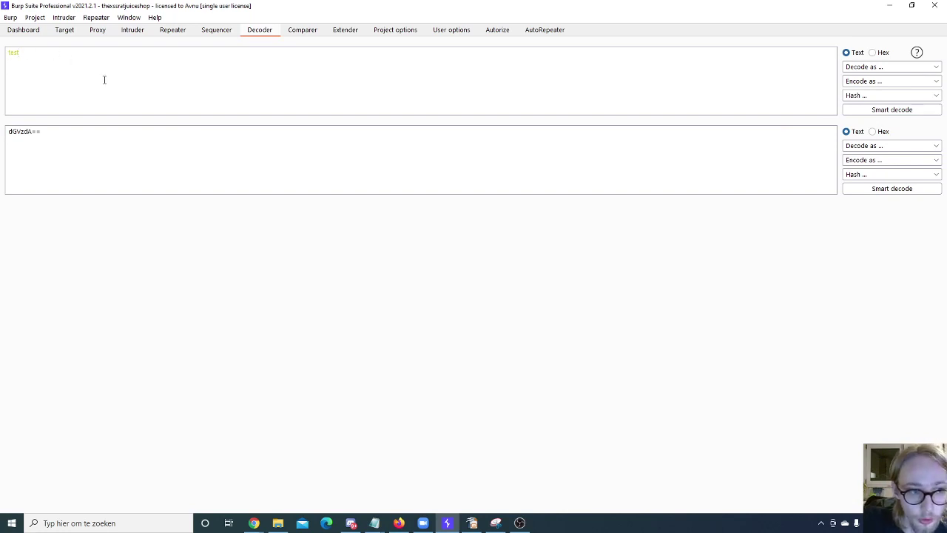
Step: Try other encodings such as ASCII hex on 'test', then settle on Base64 (dGVzdA==)
click(876, 79)
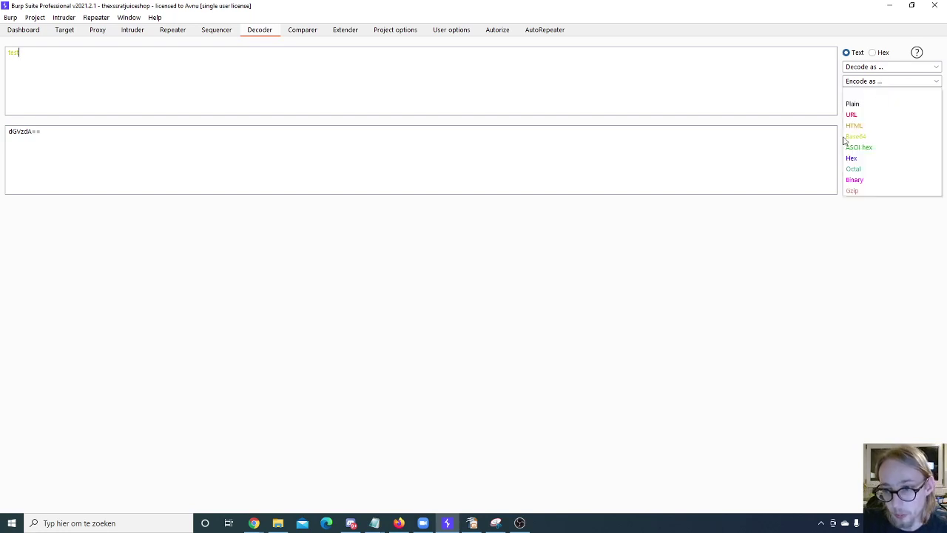
click(854, 182)
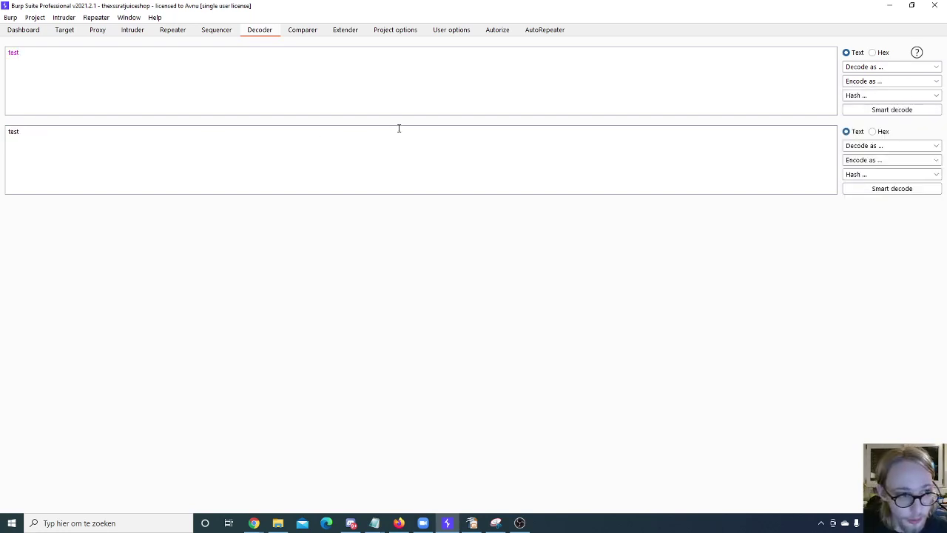
click(902, 81)
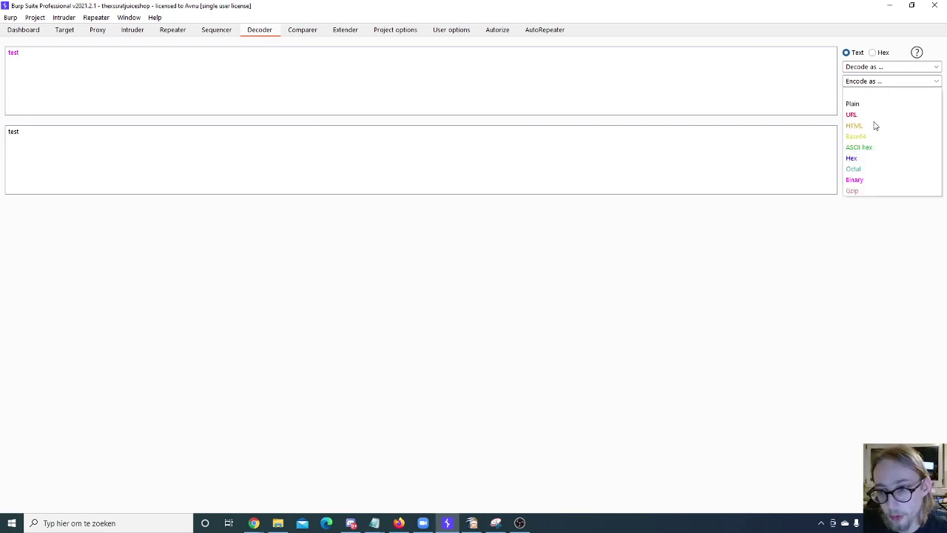
click(867, 148)
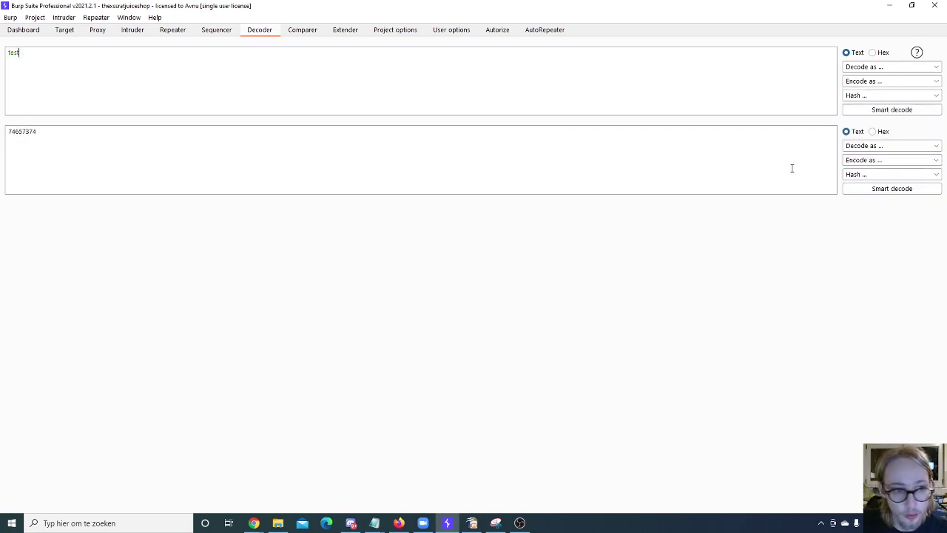
click(861, 83)
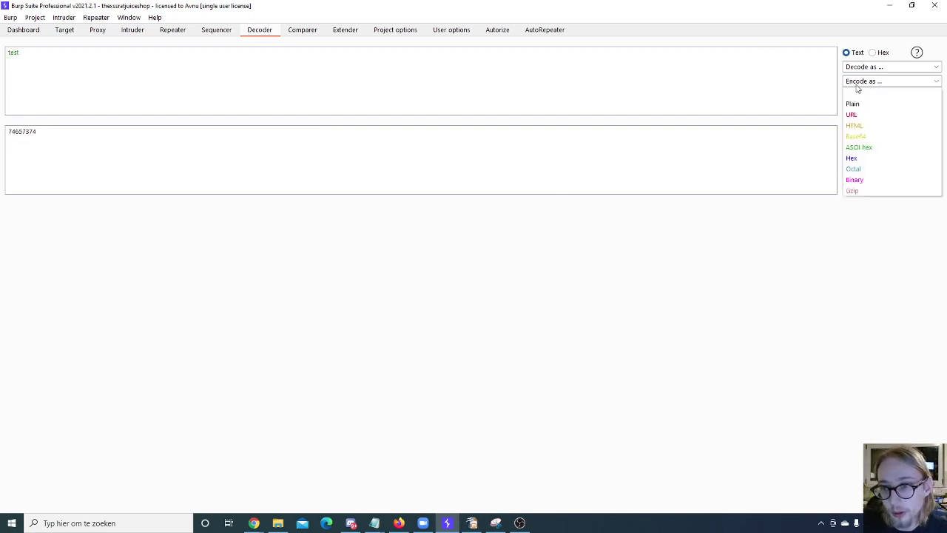
click(856, 137)
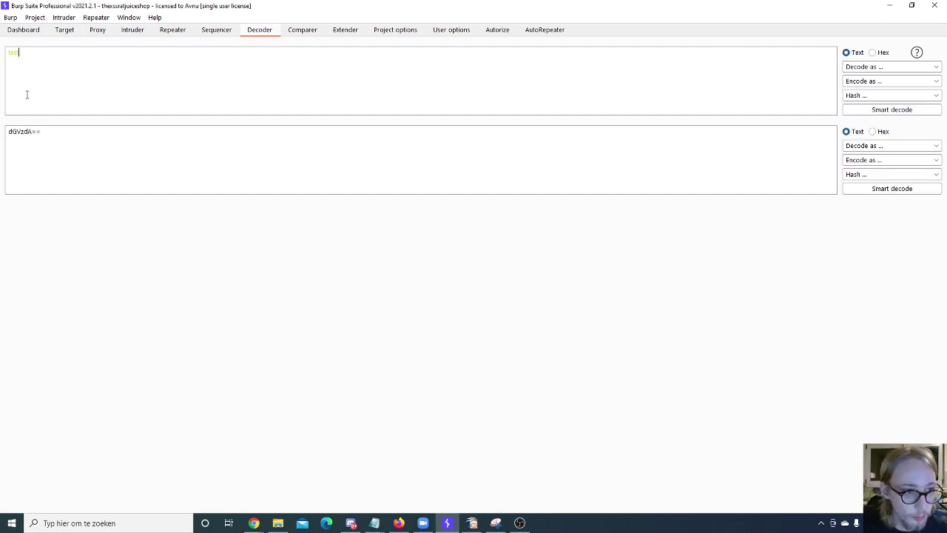
Step: Pass dGVzdA== to a new panel and encode it as ASCII hex
triple_click(84, 131)
click(180, 146)
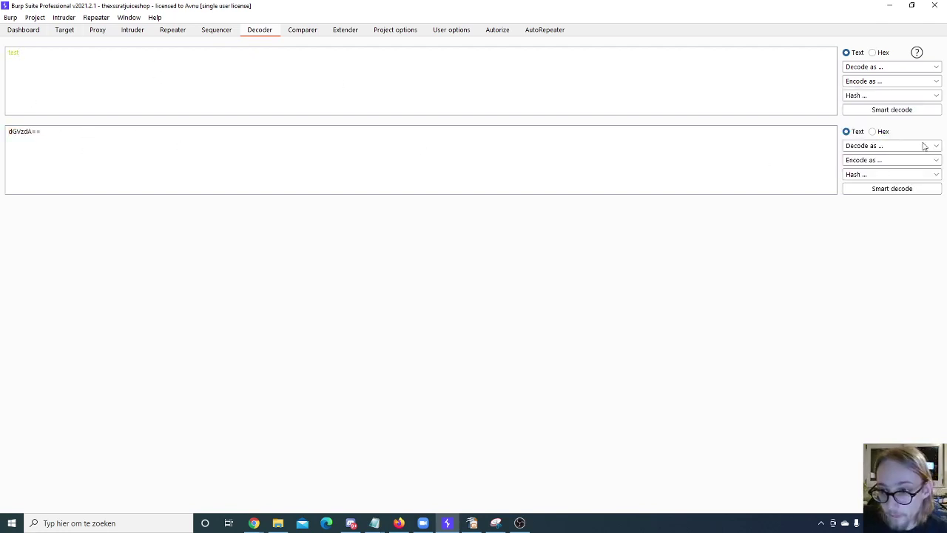
click(890, 147)
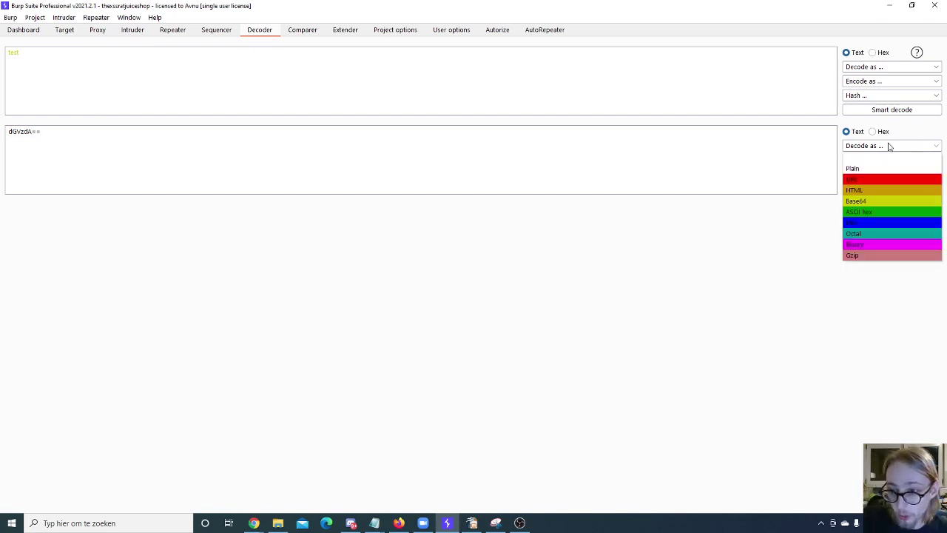
click(885, 149)
click(875, 160)
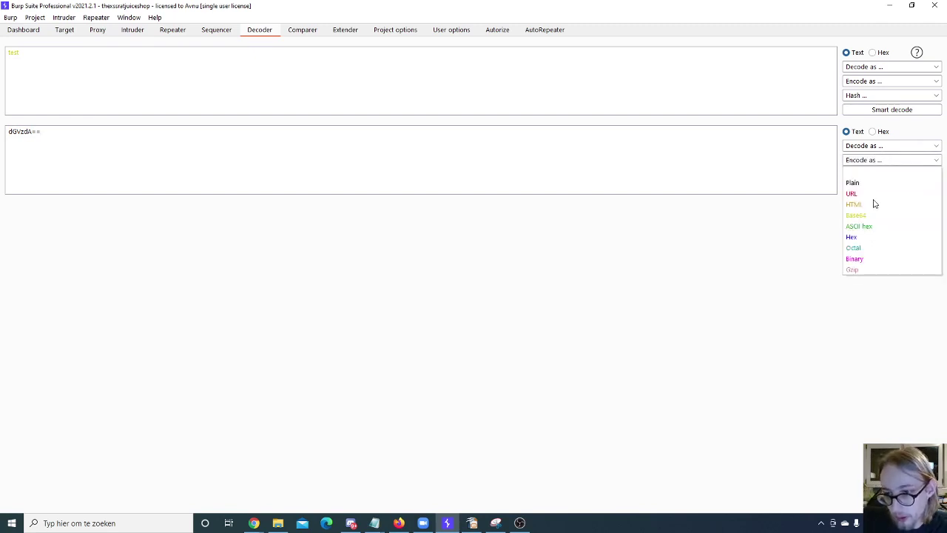
click(855, 237)
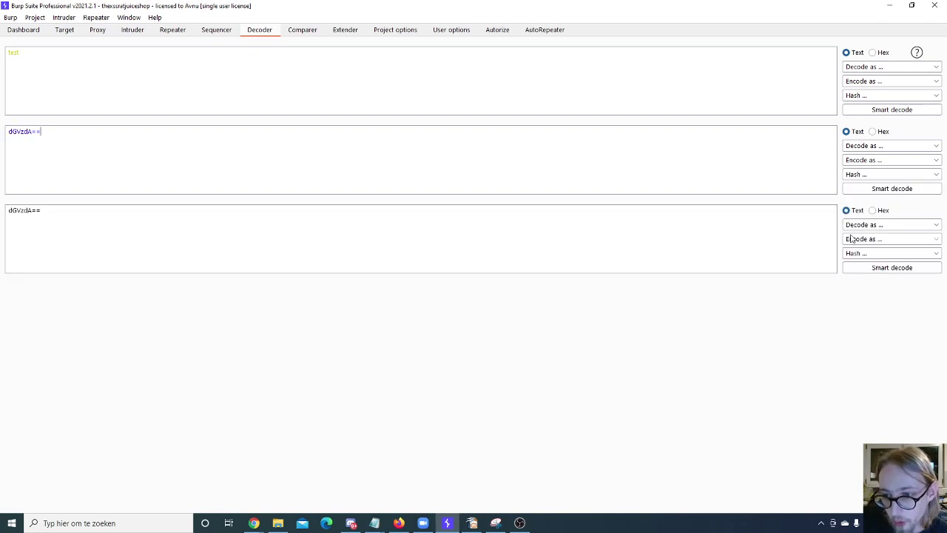
click(871, 161)
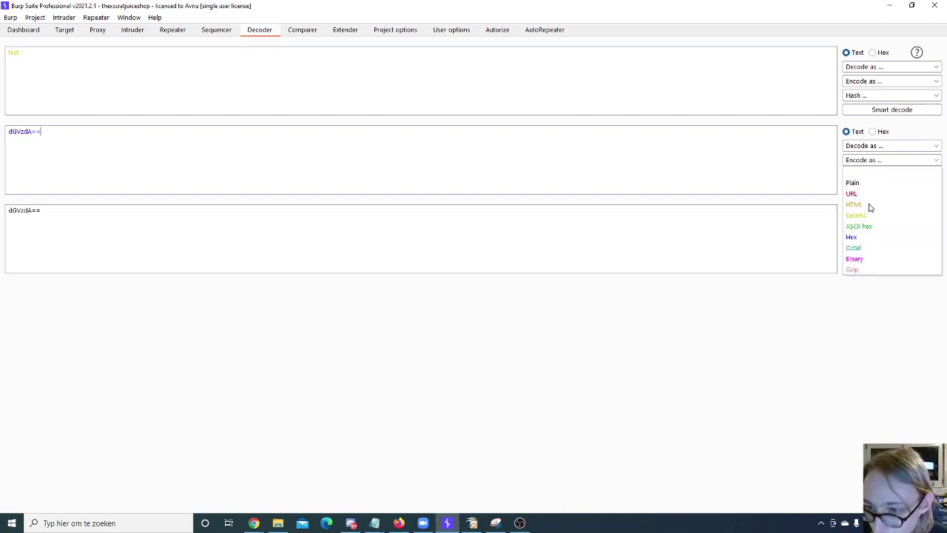
click(860, 227)
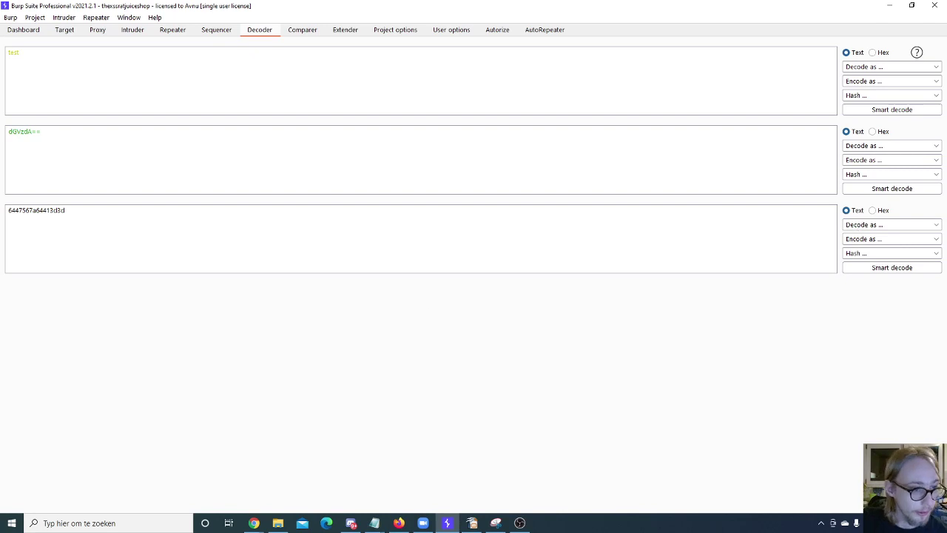
Step: HTML-encode the hex output, decode it back to hex, then back to dGVzdA==
click(861, 240)
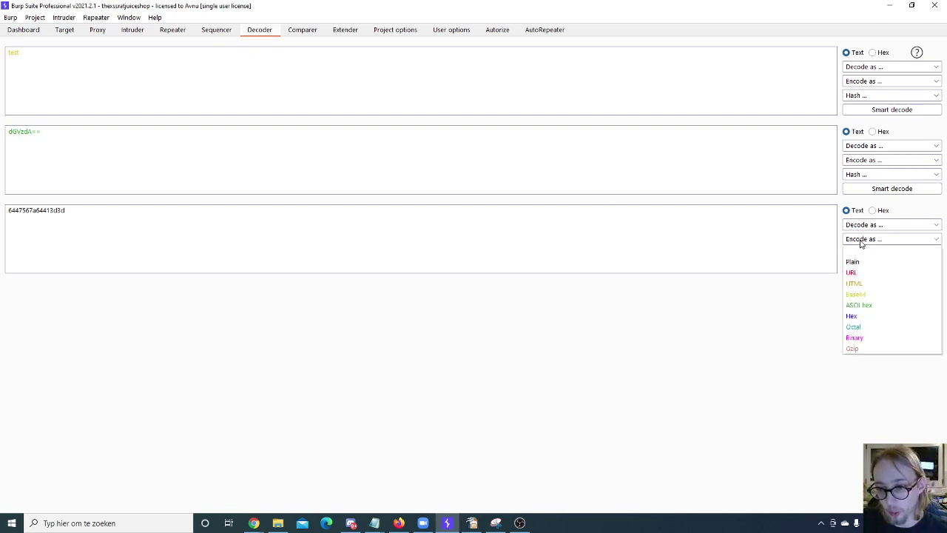
click(852, 284)
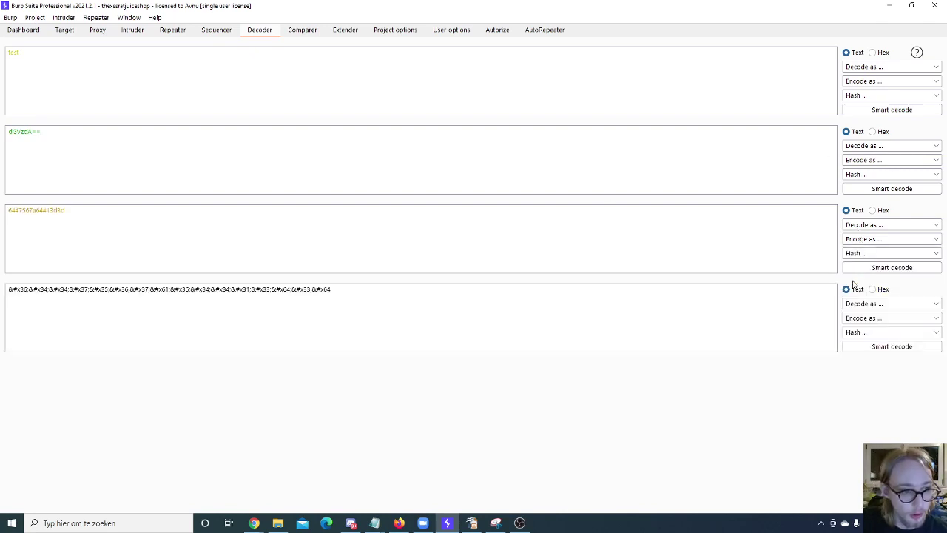
click(860, 303)
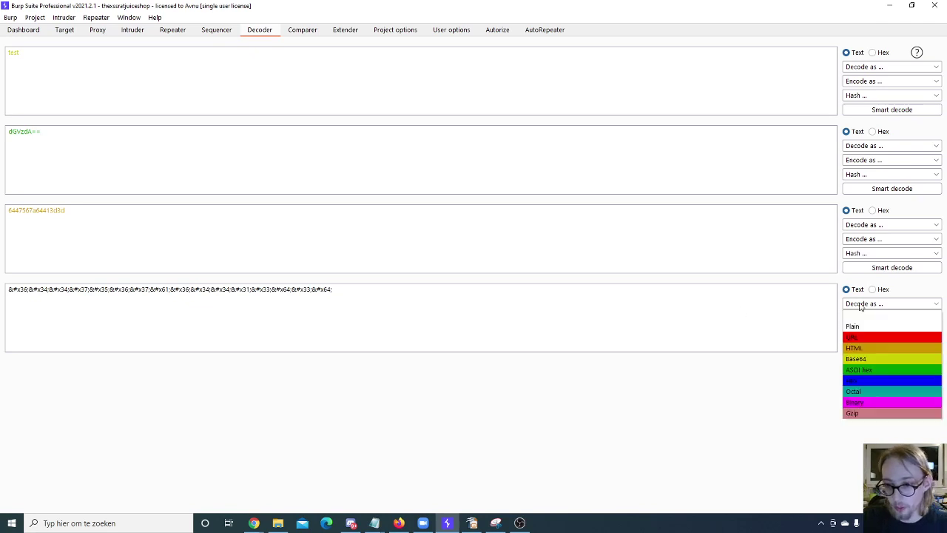
click(860, 348)
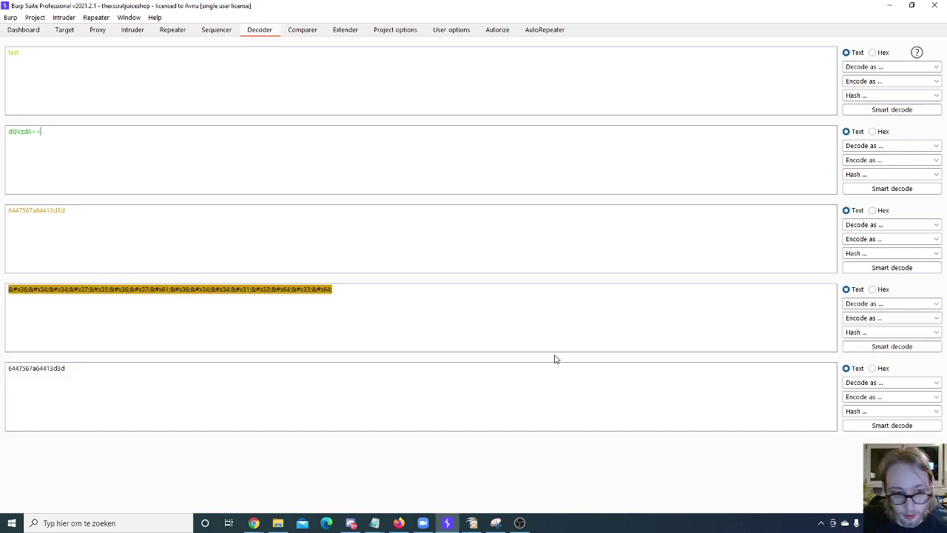
click(870, 382)
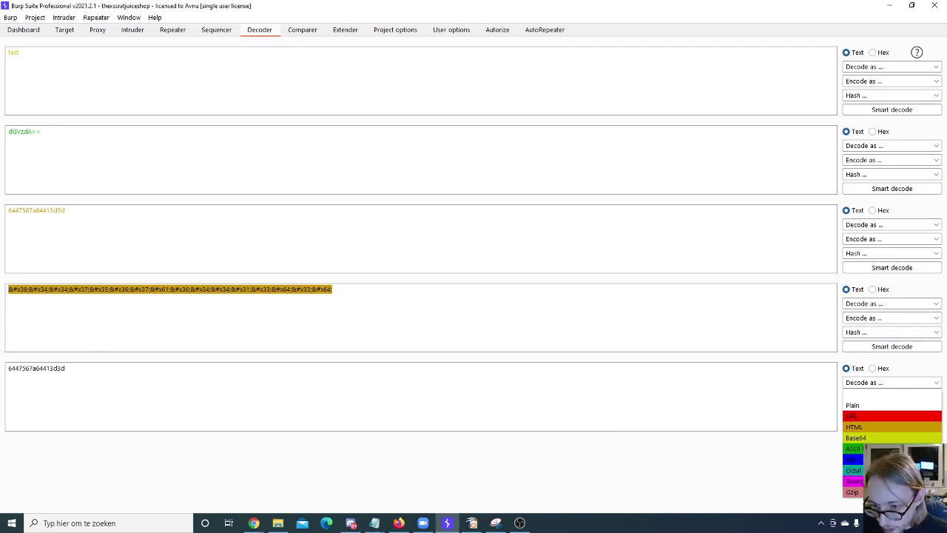
click(857, 448)
Step: Decode dGVzdA== from Base64 back to the word 'test' in the last panel
scroll(349, 452, down, 1)
click(859, 454)
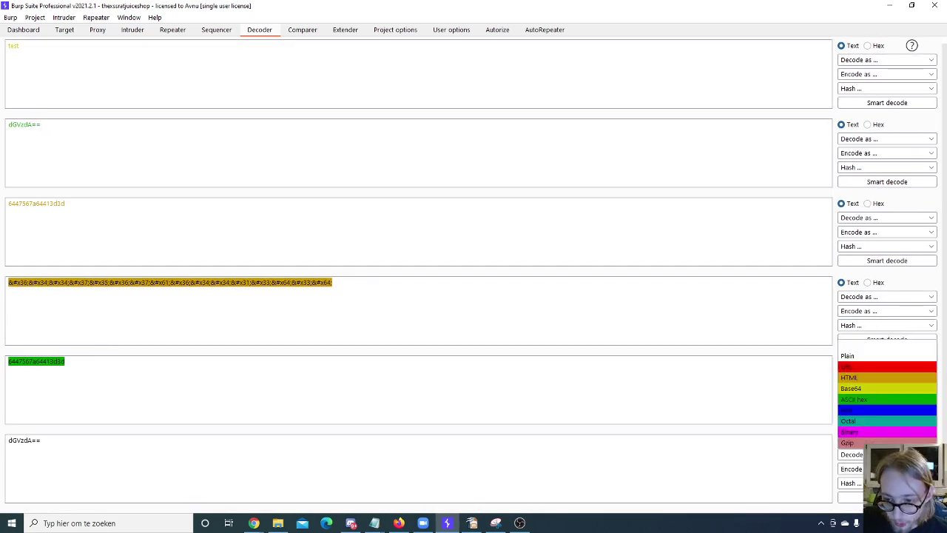
click(872, 388)
scroll(136, 431, down, 3)
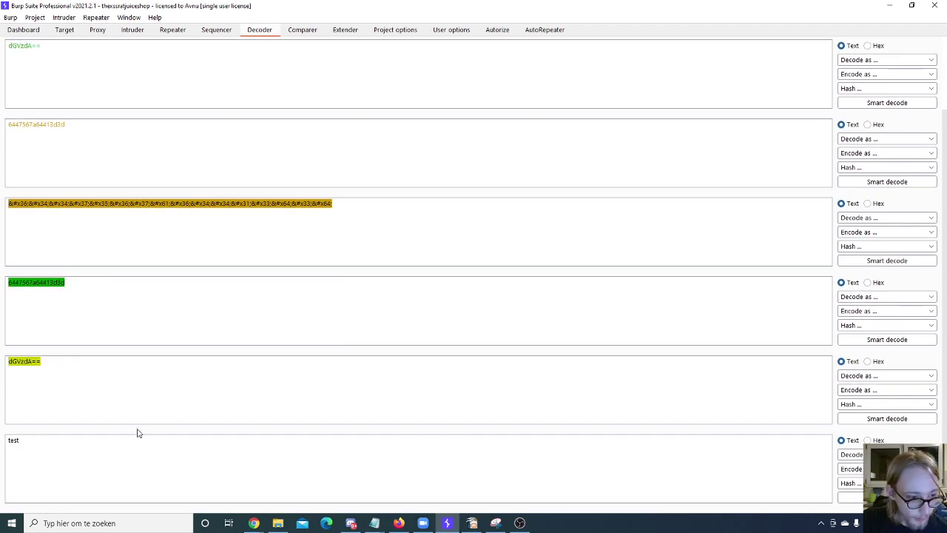
double_click(108, 452)
click(76, 476)
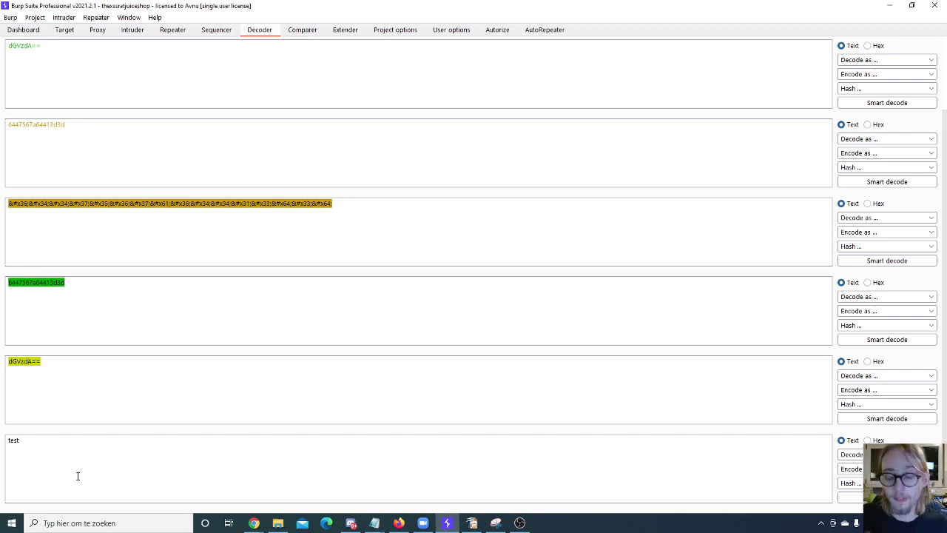
Step: Select and deselect the dGVzdA== string and the HTML-entity line to review them
scroll(251, 318, up, 2)
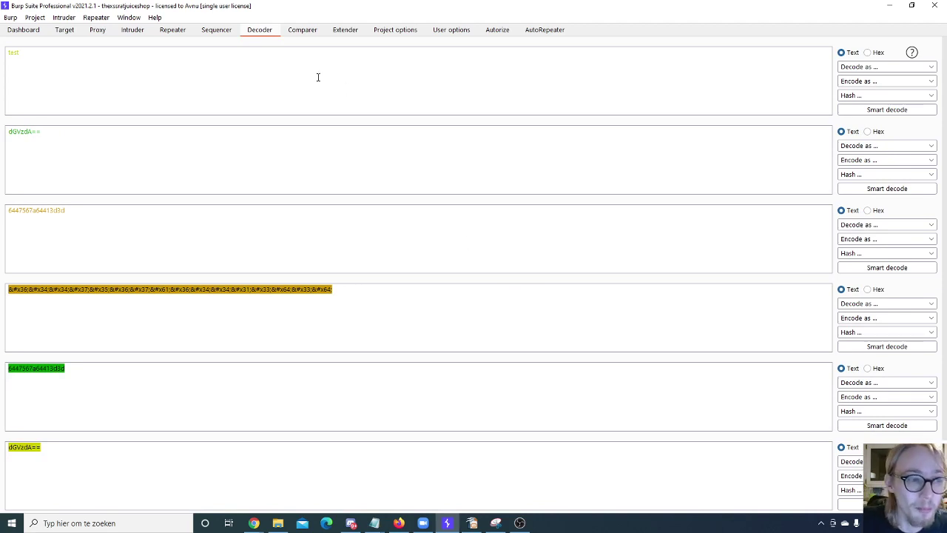
drag(9, 132, 82, 143)
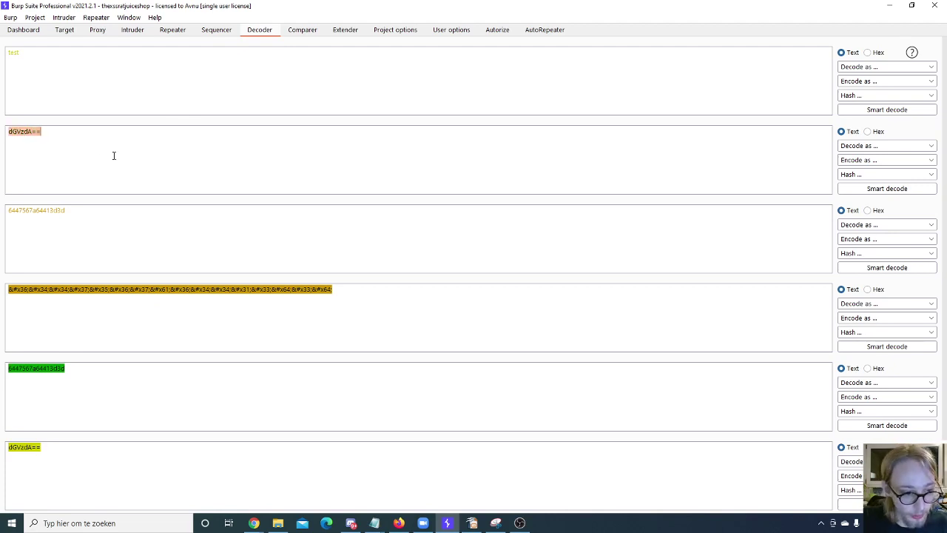
click(260, 289)
triple_click(331, 290)
click(186, 279)
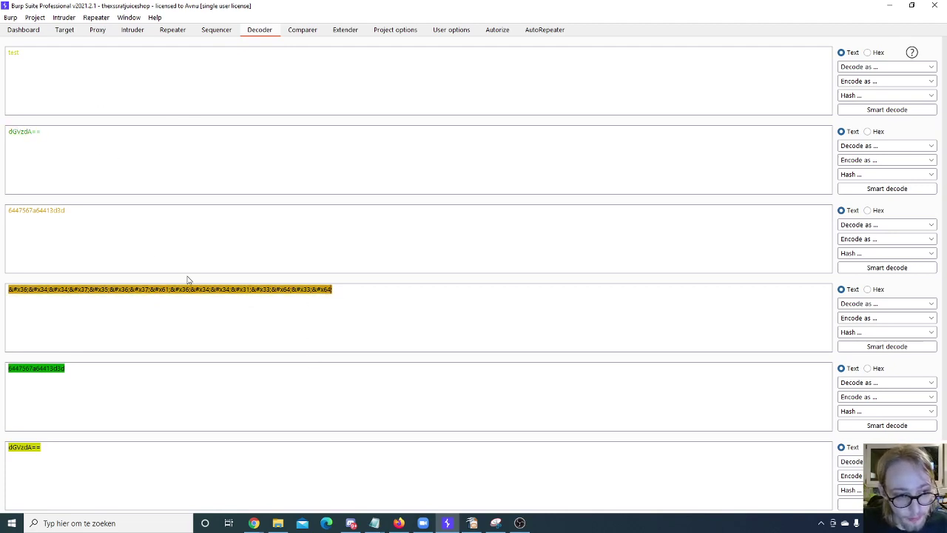
Step: Review Decode-as options for hex 6447567a64413d3d and the HTML-entity line without choosing
double_click(46, 210)
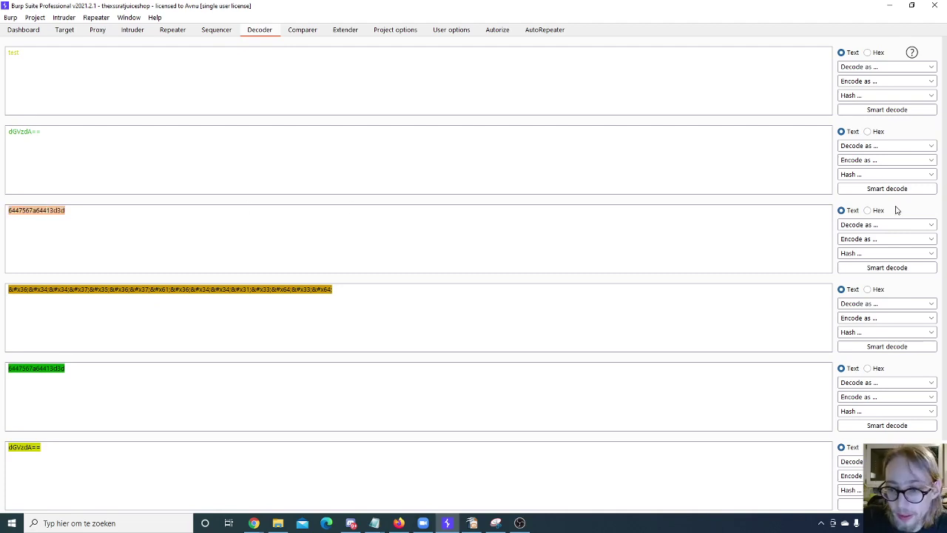
click(874, 226)
click(873, 225)
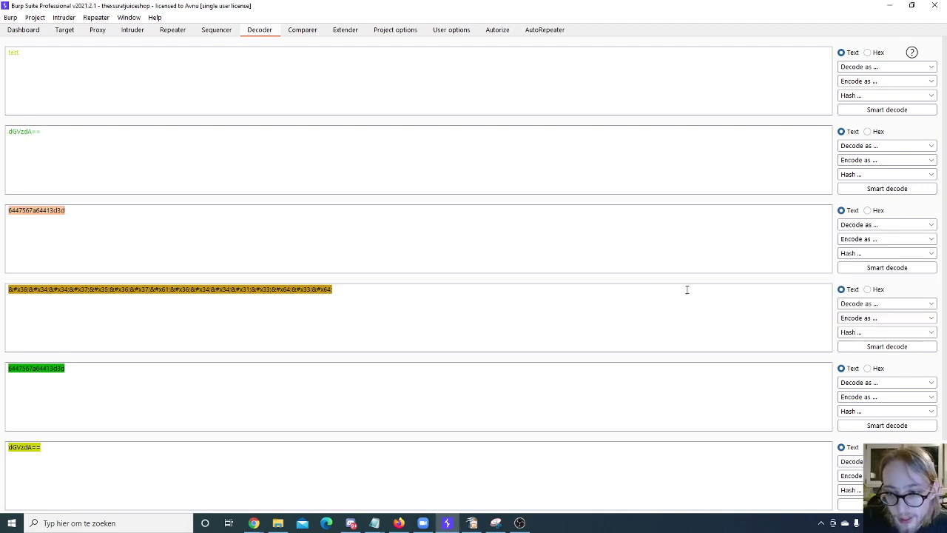
click(159, 271)
triple_click(306, 289)
scroll(301, 296, down, 3)
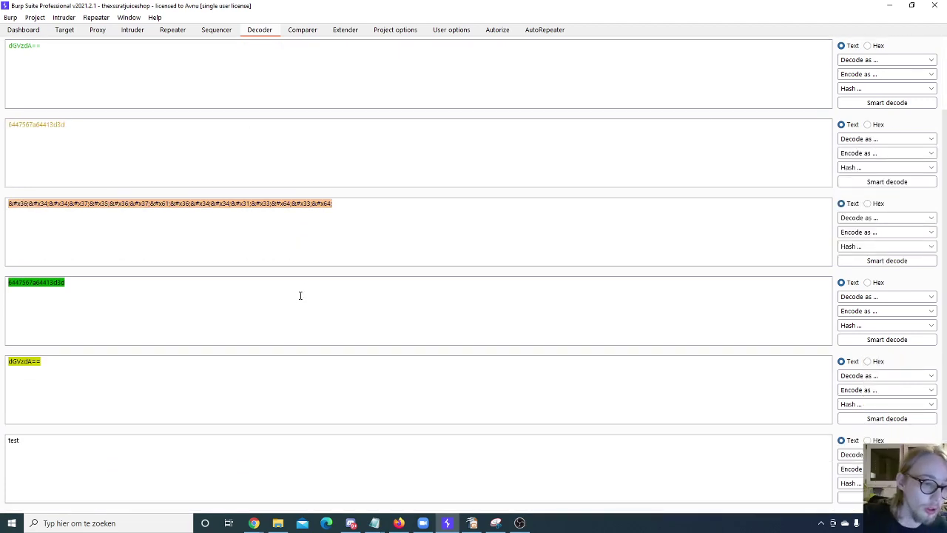
scroll(298, 297, up, 3)
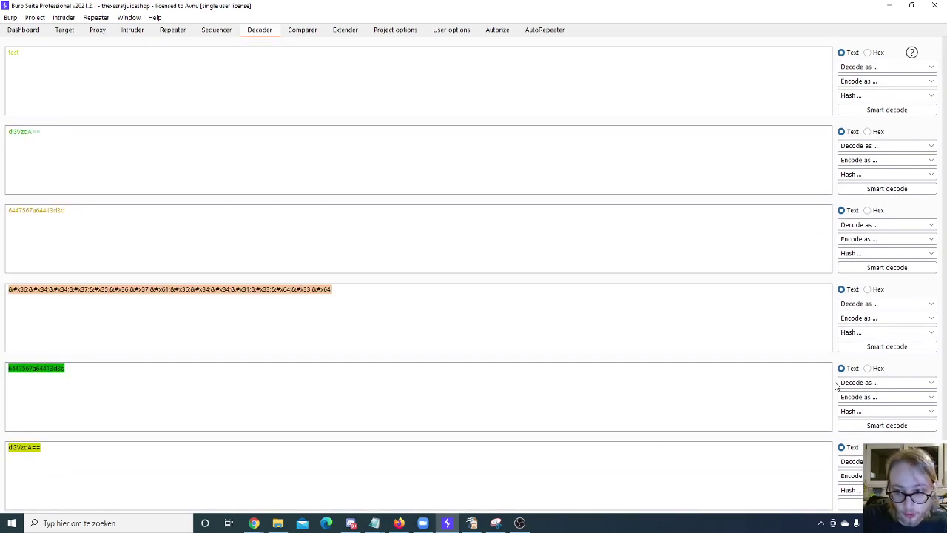
click(871, 305)
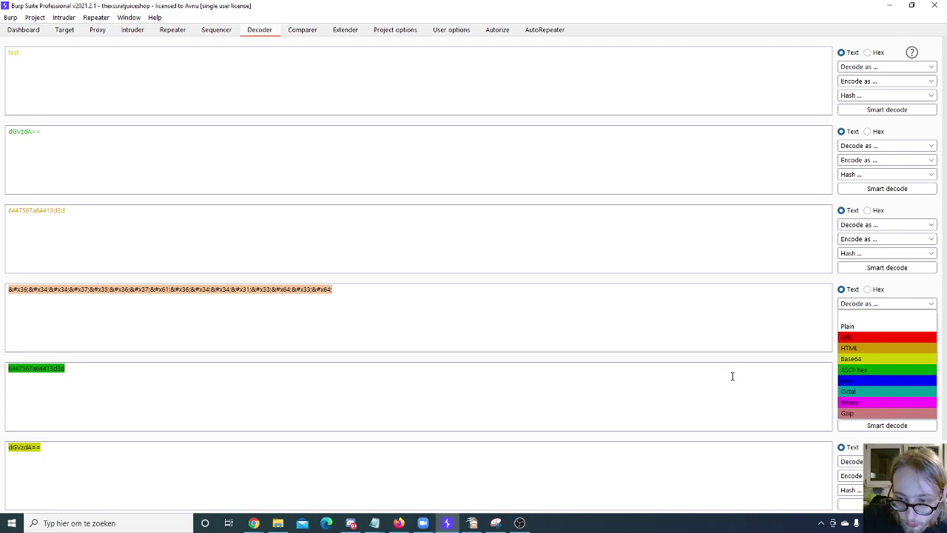
Step: Browse the Hash algorithm list for 'test' in the last panel without choosing one
click(647, 404)
scroll(543, 288, down, 3)
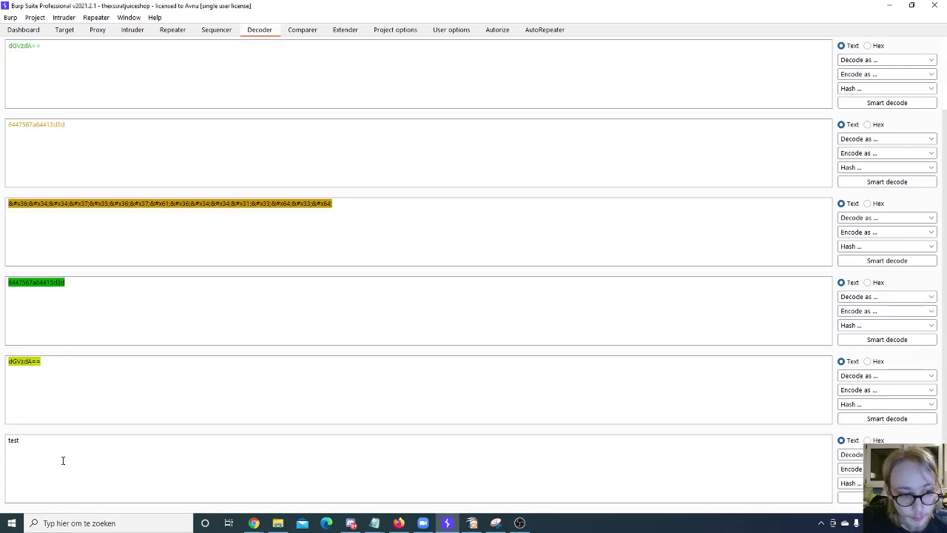
click(19, 441)
click(851, 482)
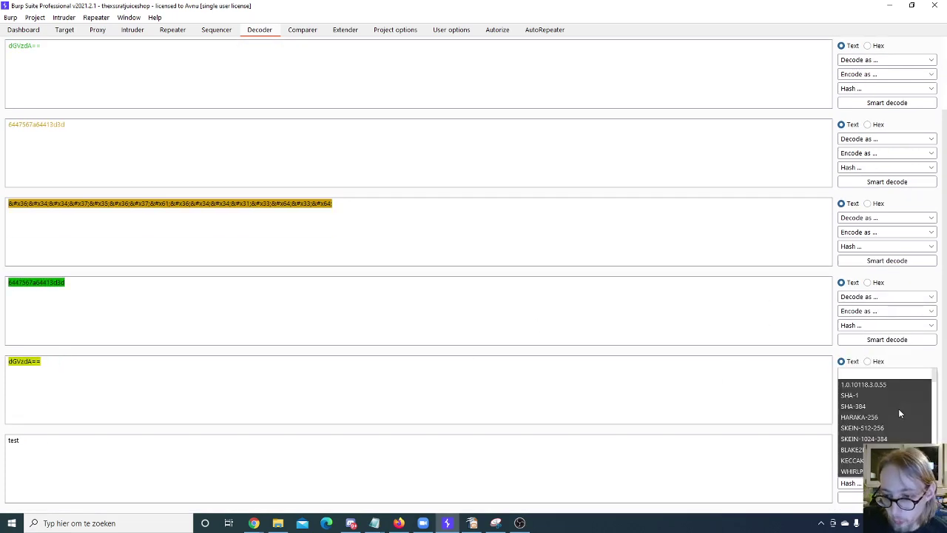
scroll(898, 433, down, 5)
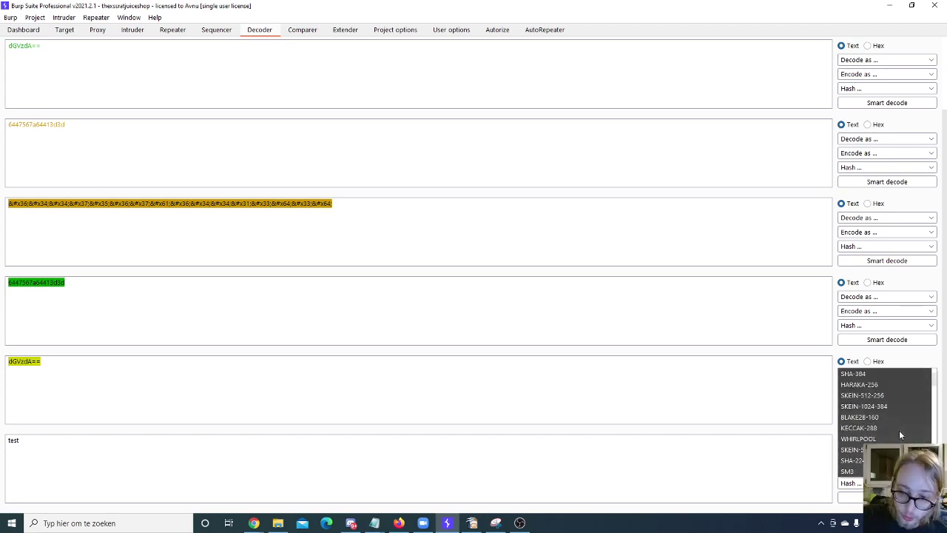
scroll(899, 436, down, 5)
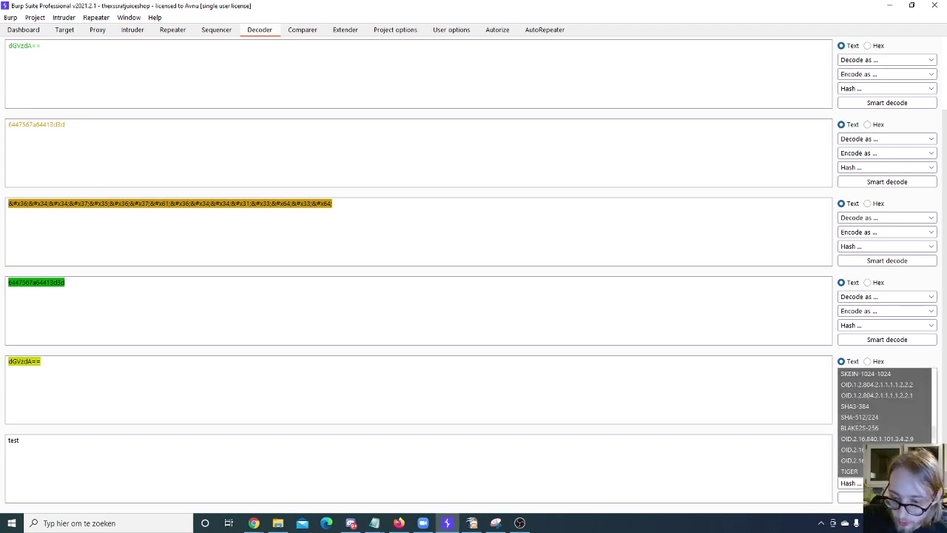
scroll(889, 422, down, 8)
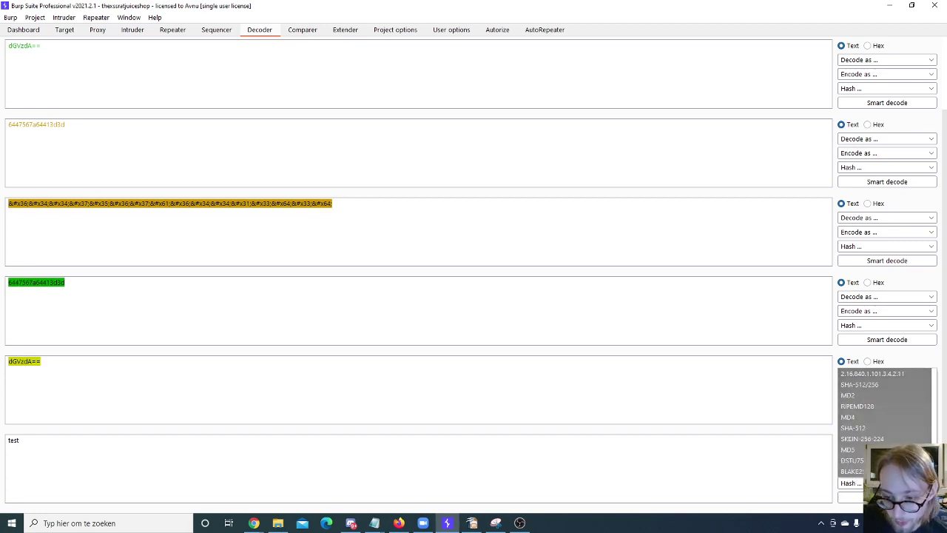
scroll(881, 429, down, 5)
scroll(876, 425, down, 8)
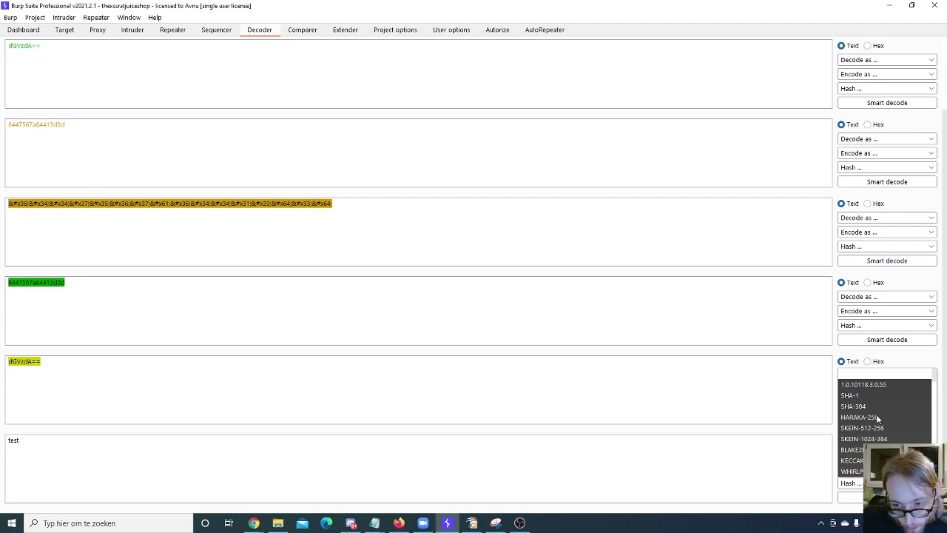
scroll(876, 417, down, 3)
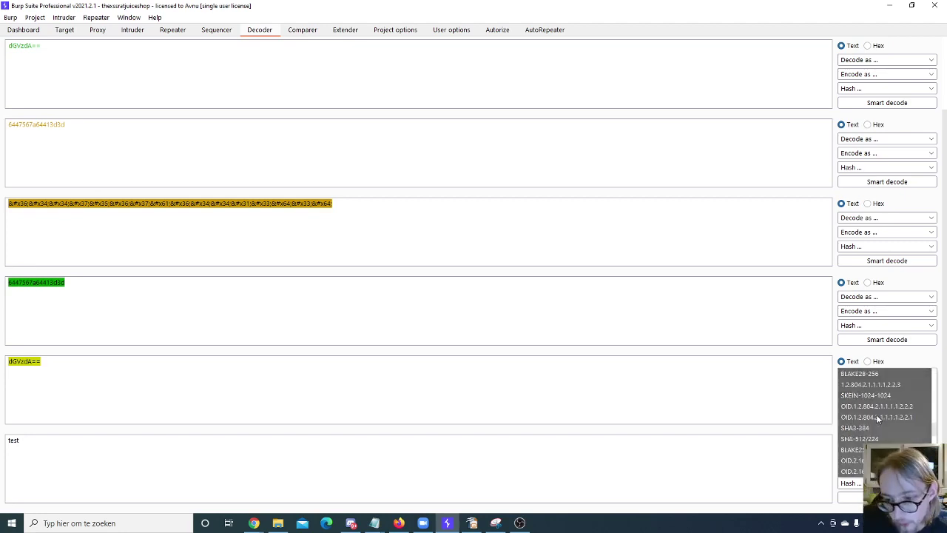
key(Escape)
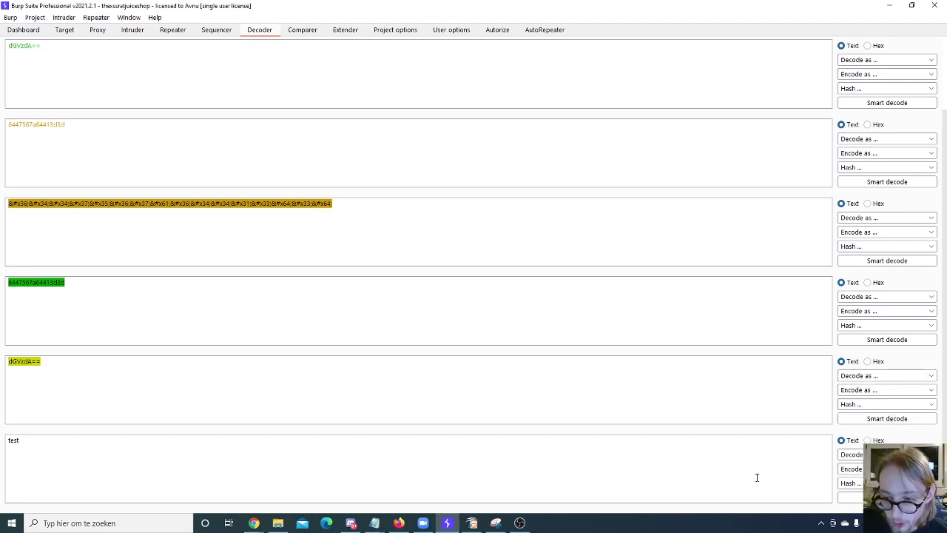
Step: Recheck the hash list, then go to Comparer showing two socket.io requests (1478, 1453)
click(851, 482)
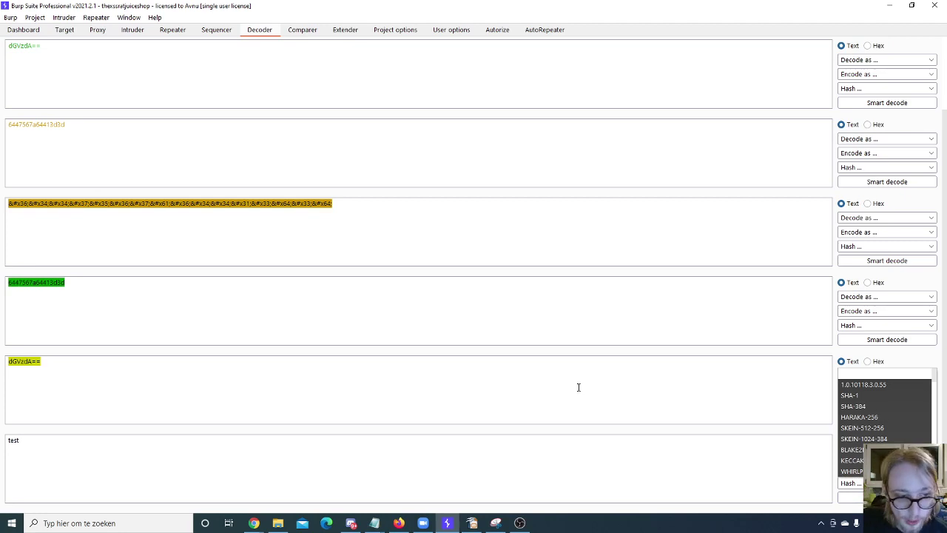
click(552, 380)
scroll(923, 421, up, 1)
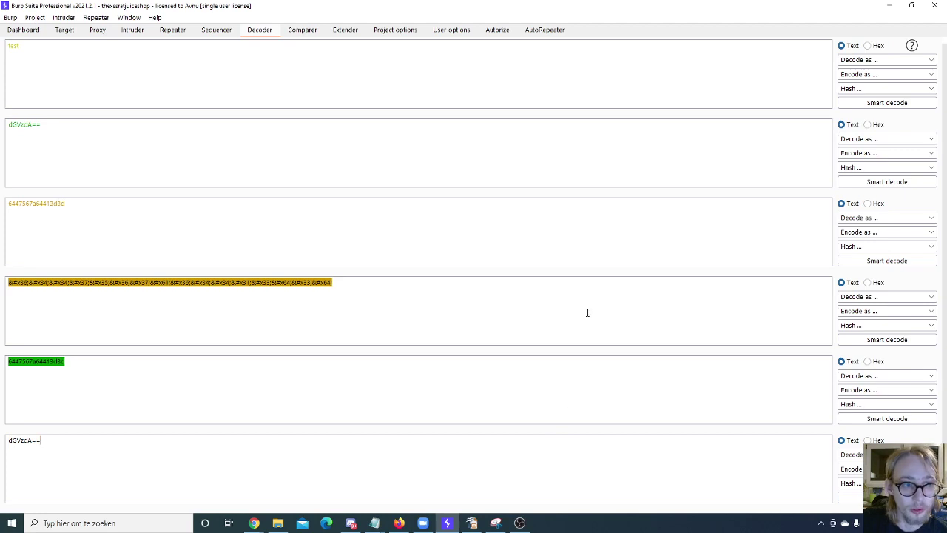
scroll(504, 340, up, 1)
scroll(492, 322, down, 1)
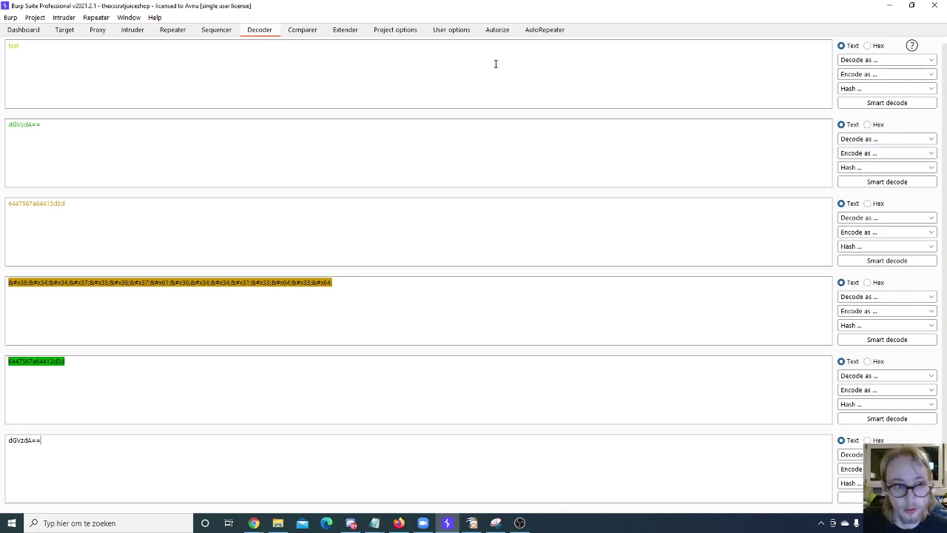
click(300, 30)
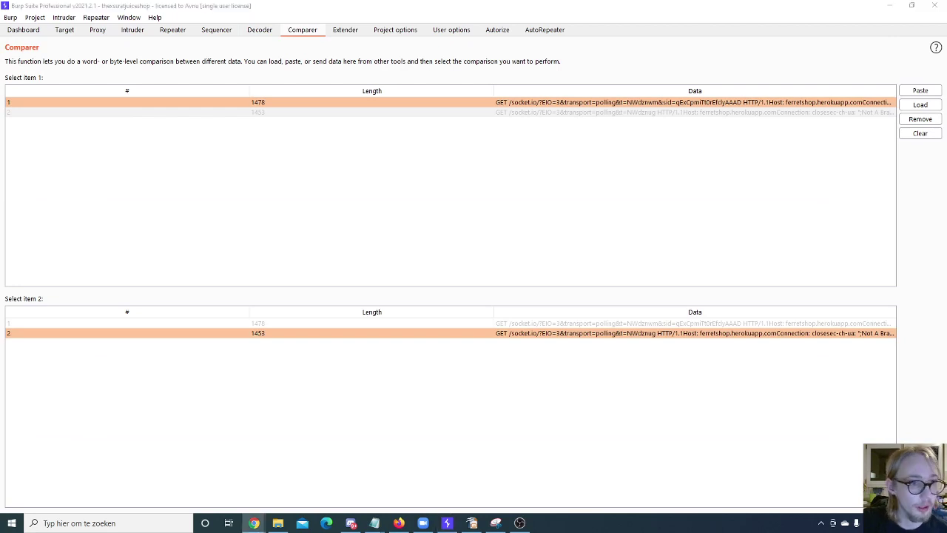
Step: In Proxy HTTP history, inspect requests 937, 938 and 942, then select 940 through 938
click(96, 30)
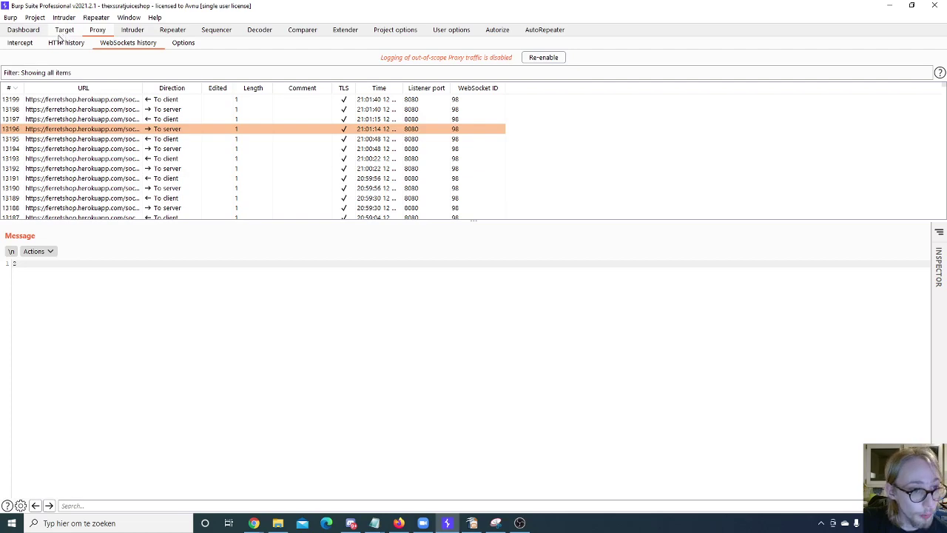
click(59, 42)
click(81, 120)
click(69, 169)
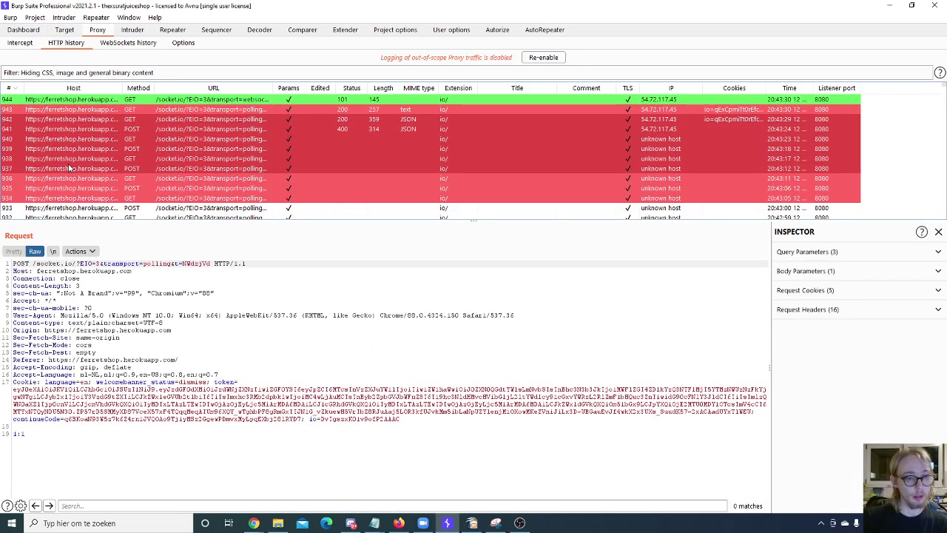
click(79, 158)
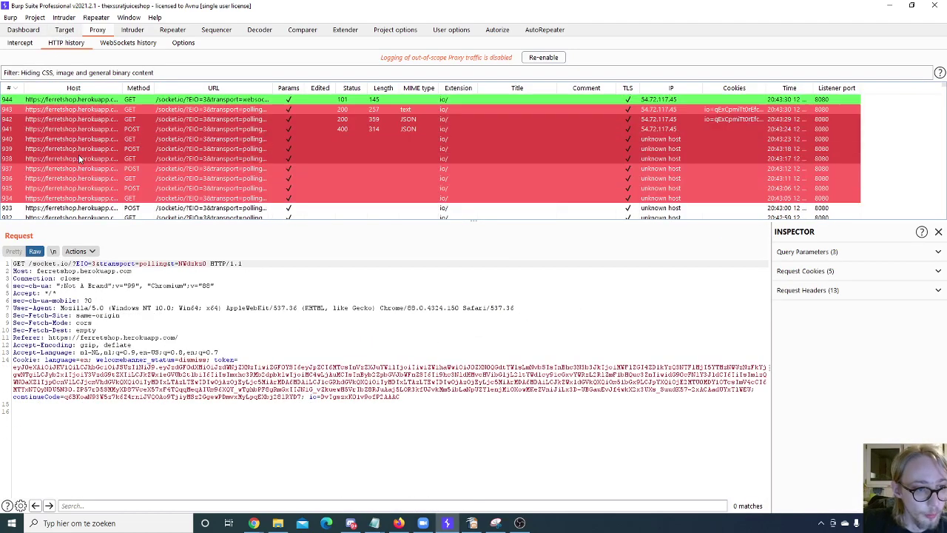
click(147, 118)
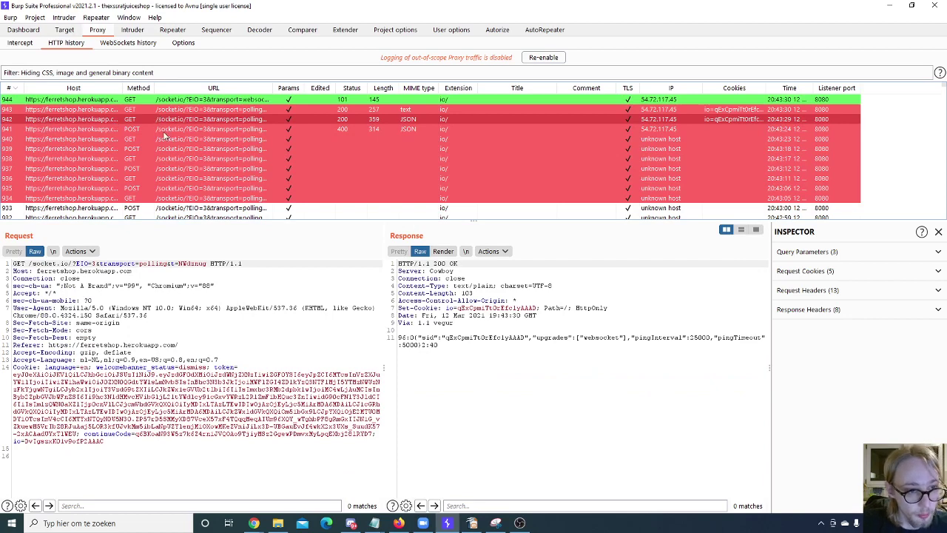
drag(164, 135, 139, 163)
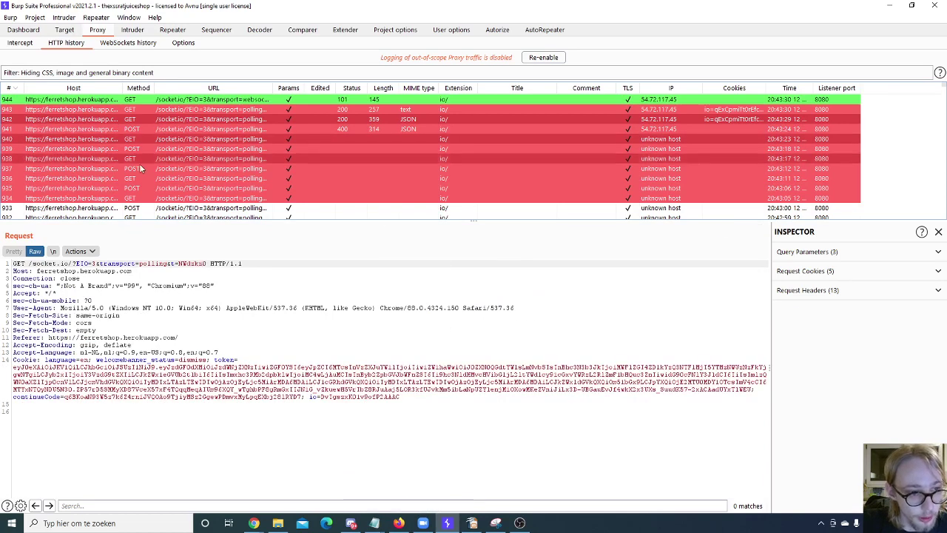
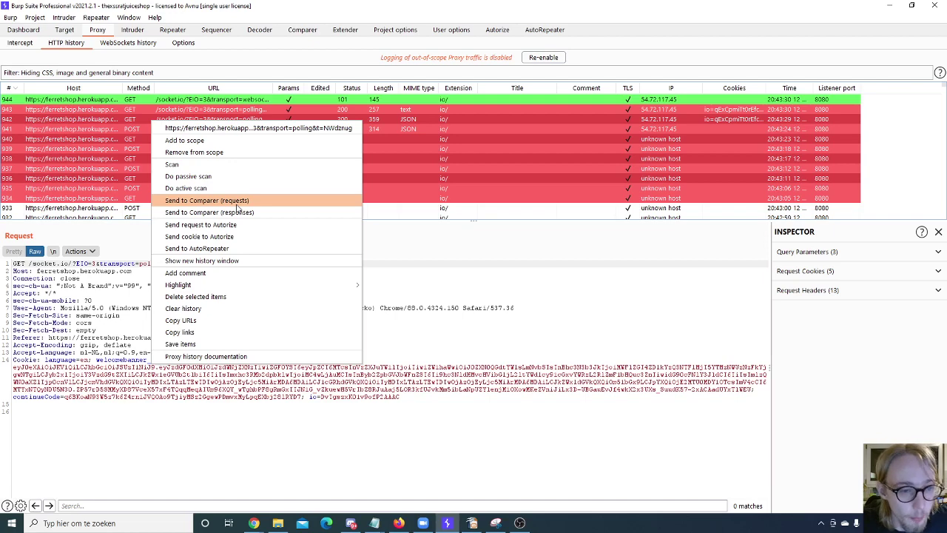
Step: Send the socket.io polling requests and a response to Comparer and view the items
click(236, 201)
right_click(140, 139)
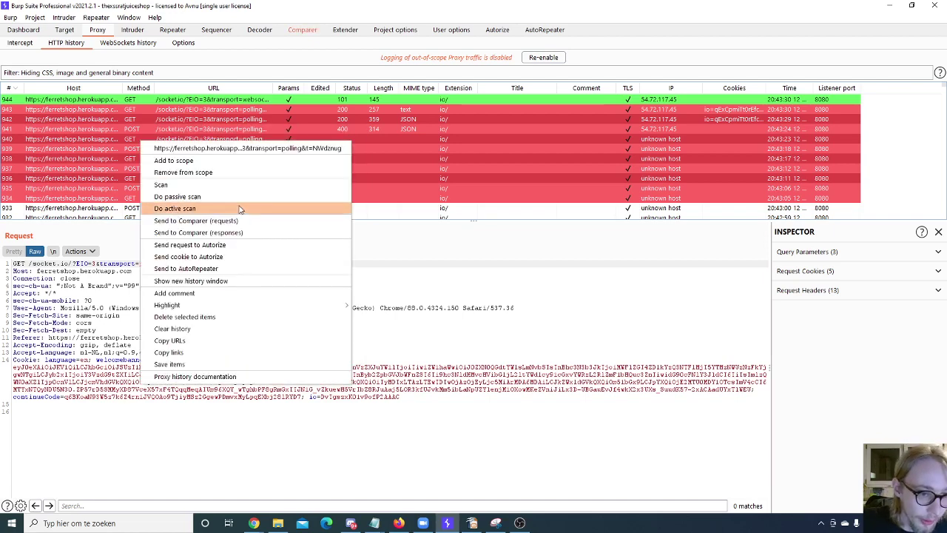
click(223, 233)
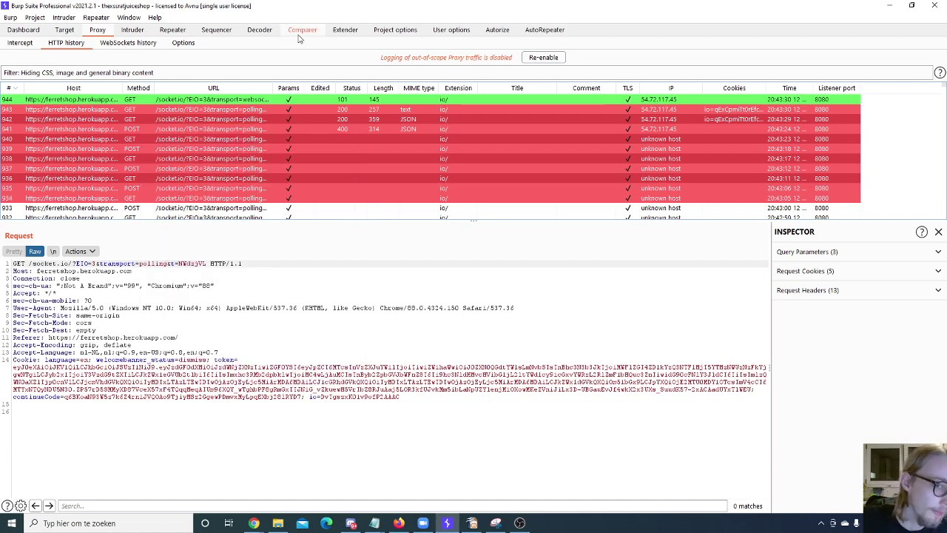
click(302, 31)
Step: Select request #2 as the first comparison item in Comparer
click(227, 103)
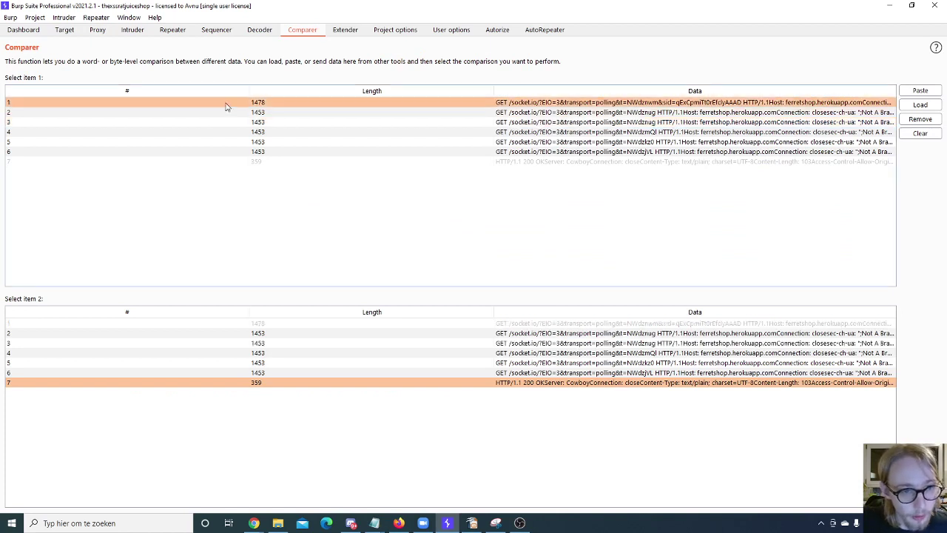
click(217, 122)
drag(218, 112, 219, 159)
click(215, 102)
click(214, 121)
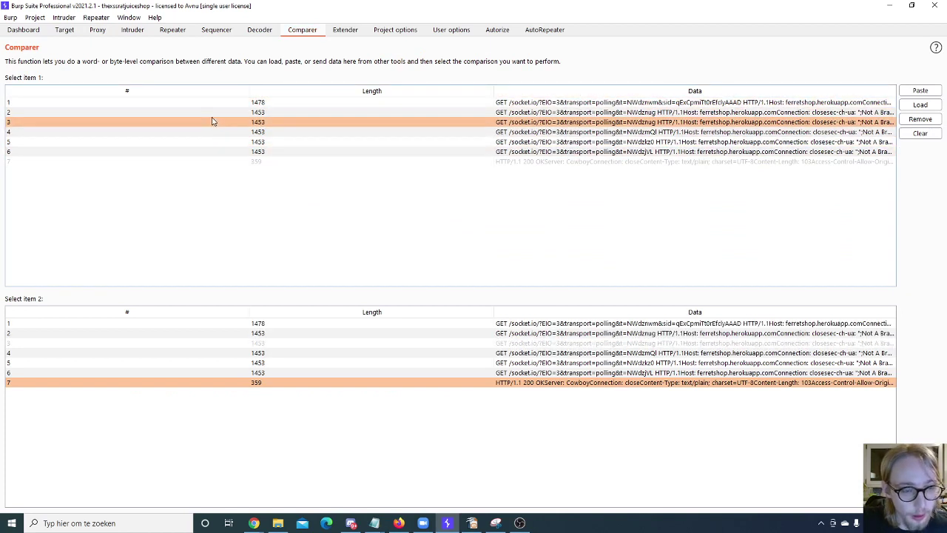
click(206, 103)
drag(205, 108, 207, 125)
click(402, 131)
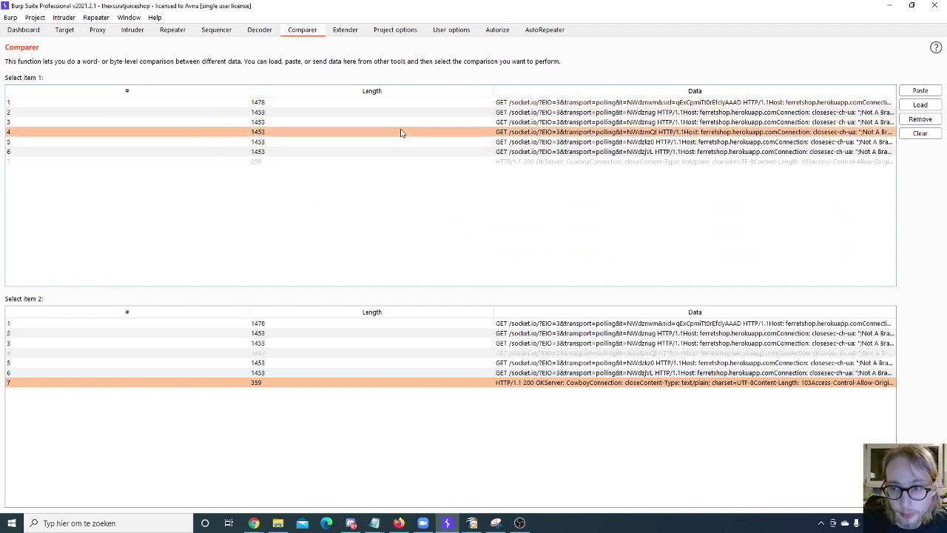
click(449, 103)
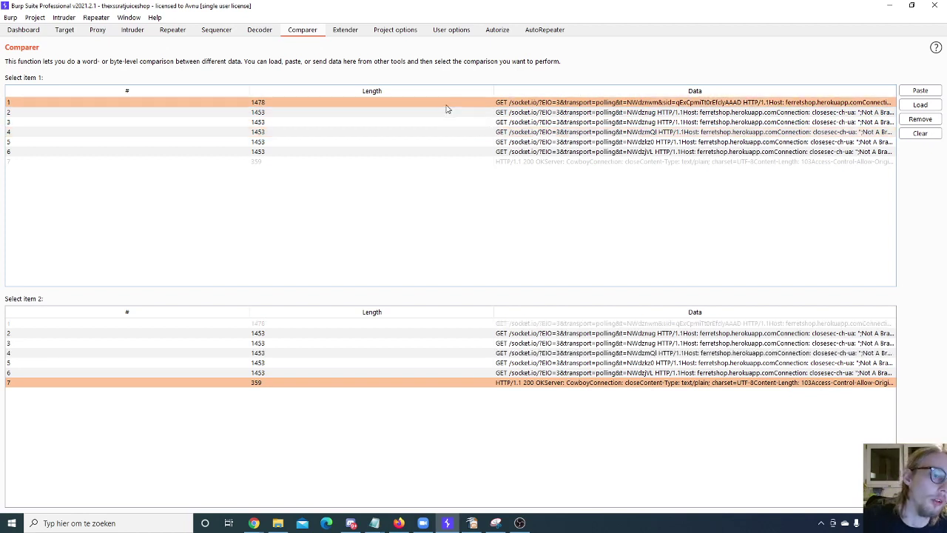
drag(446, 109, 408, 131)
click(438, 122)
Step: Diff request #2 against request #1 word by word, then close the result
click(460, 325)
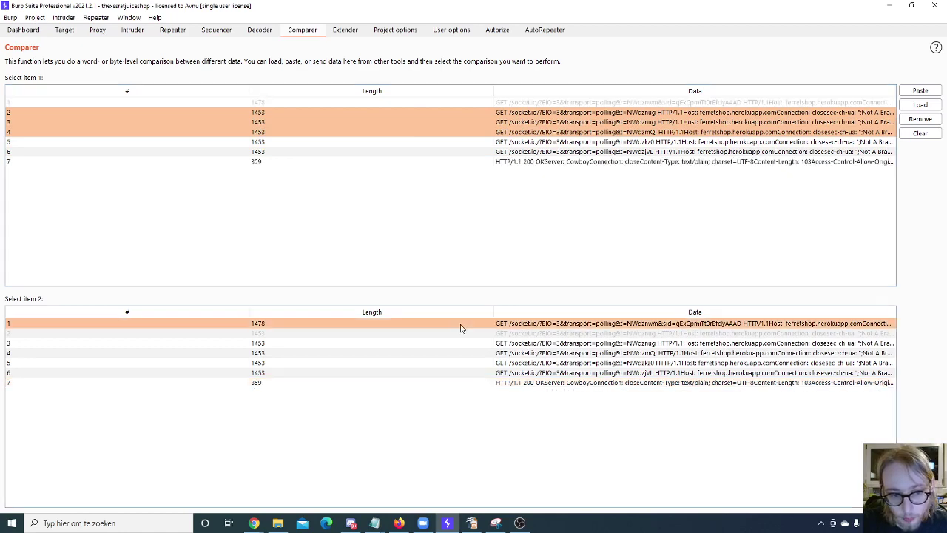
click(920, 473)
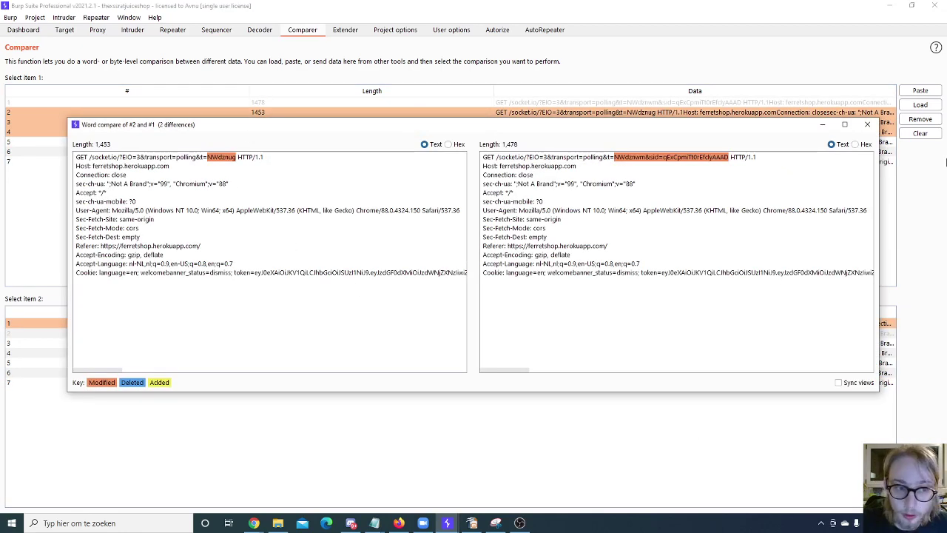
click(867, 124)
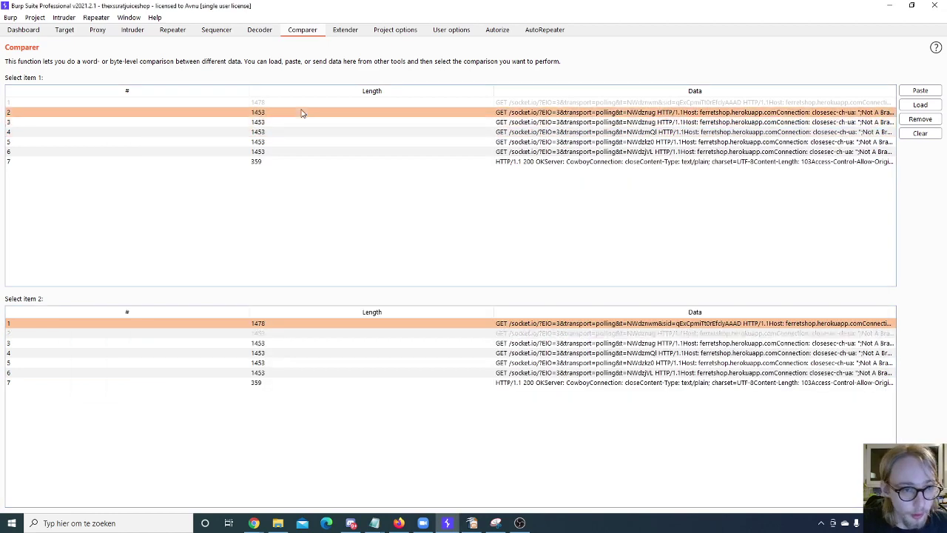
Step: Choose a new pair of requests, settling on #4 as the second item
drag(302, 112, 295, 132)
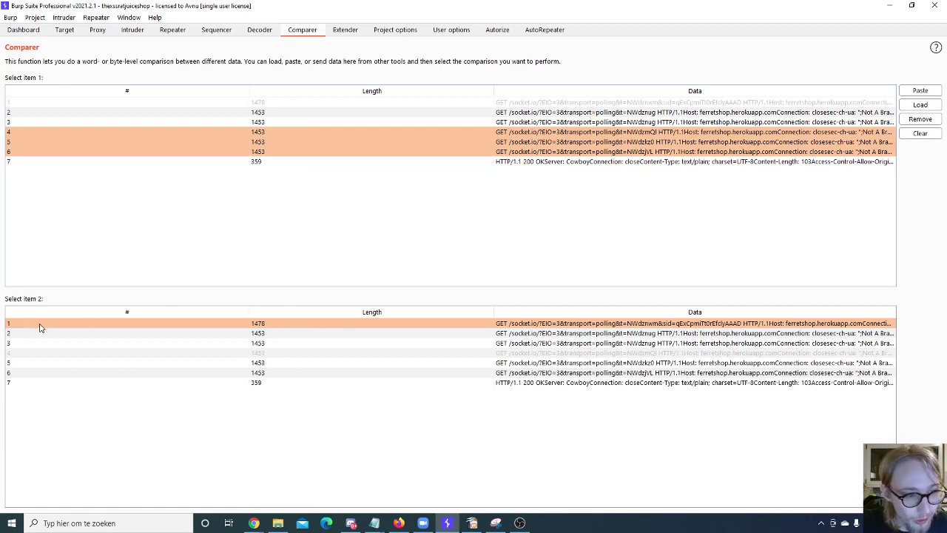
drag(272, 161, 279, 116)
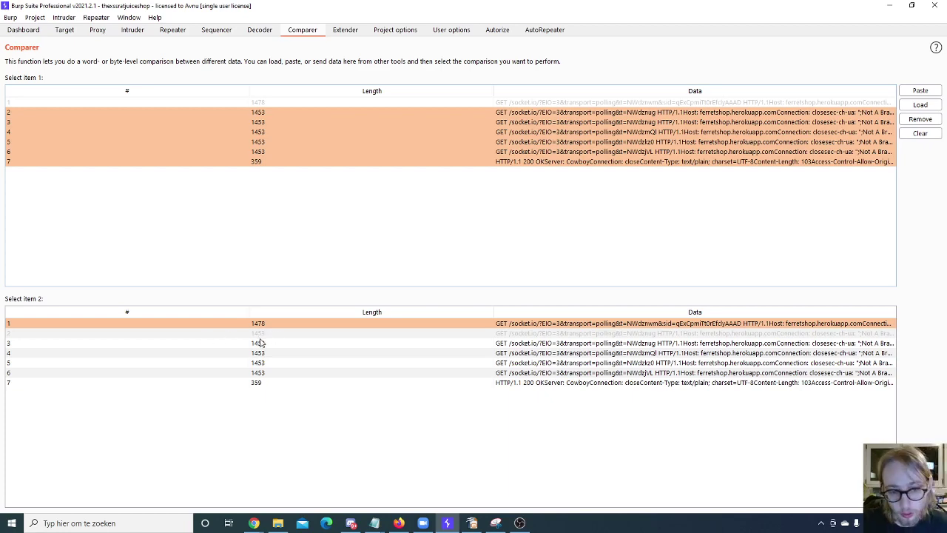
drag(266, 344, 321, 352)
drag(318, 142, 353, 117)
drag(293, 362, 333, 364)
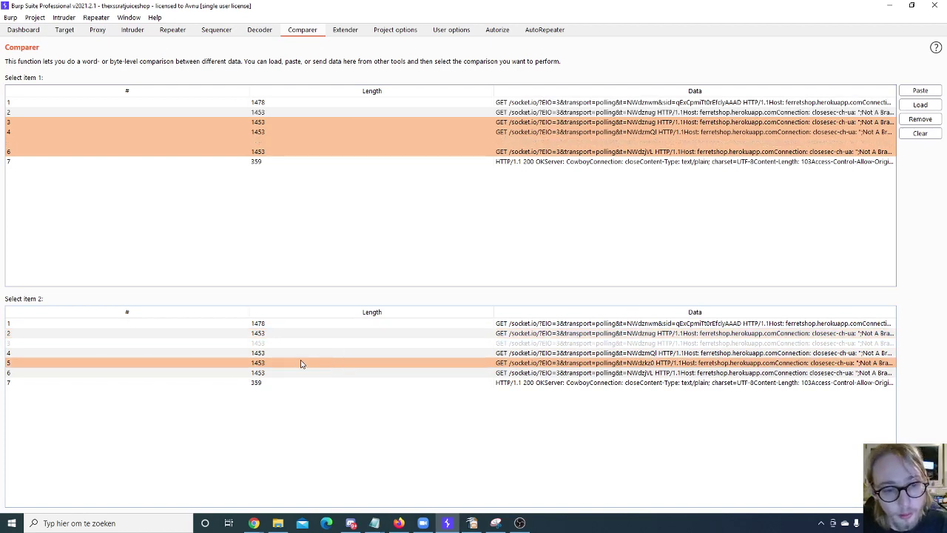
Step: Diff requests #3 and #5 by words and bytes to find their single differing t value, then view the BApp Store
click(322, 130)
drag(321, 128, 270, 152)
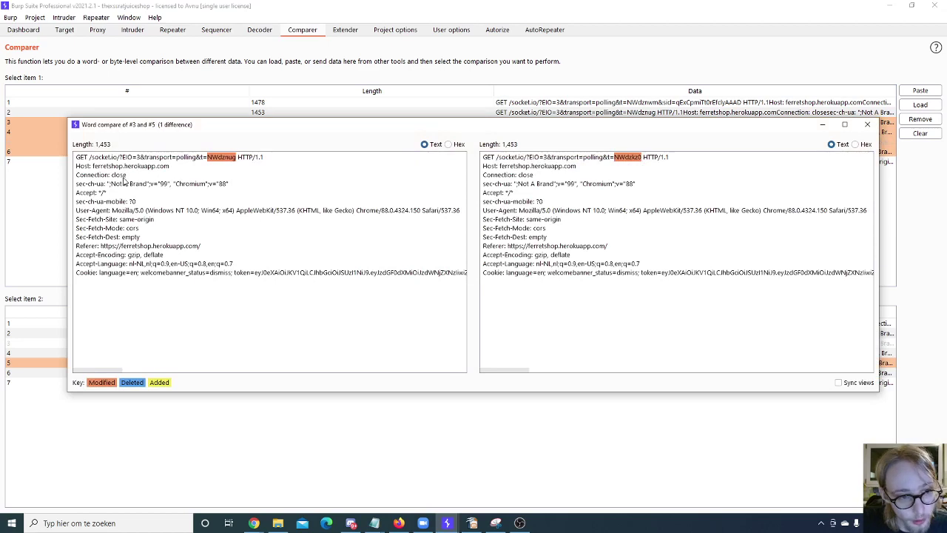
click(867, 124)
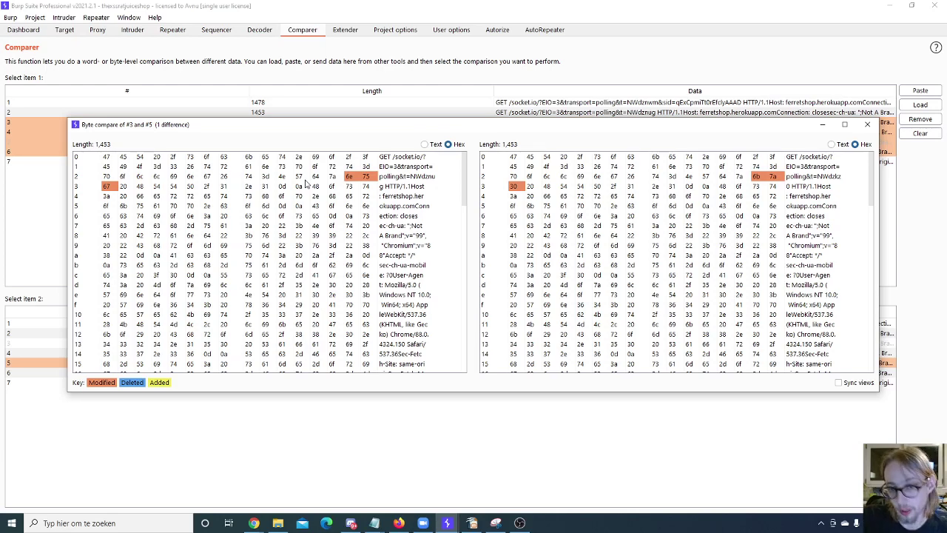
click(867, 123)
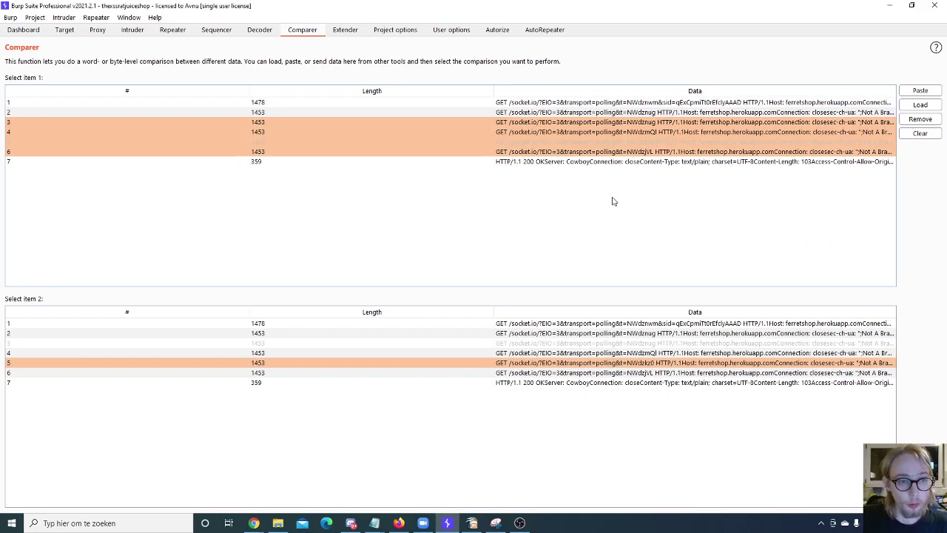
click(332, 33)
Step: Scroll the BApp Store list to SQLi Query Tampering, opening and dismissing the Manual install file chooser
scroll(117, 274, up, 4)
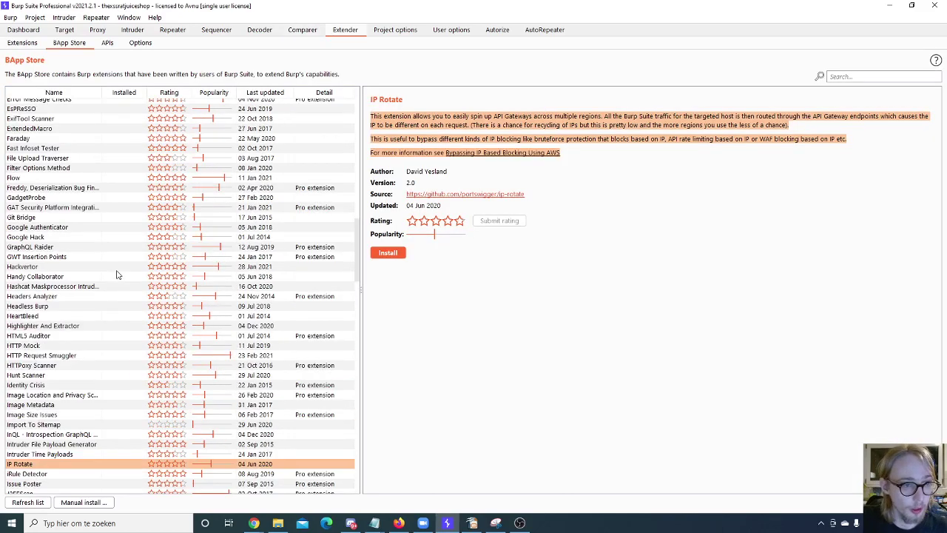
scroll(117, 274, up, 15)
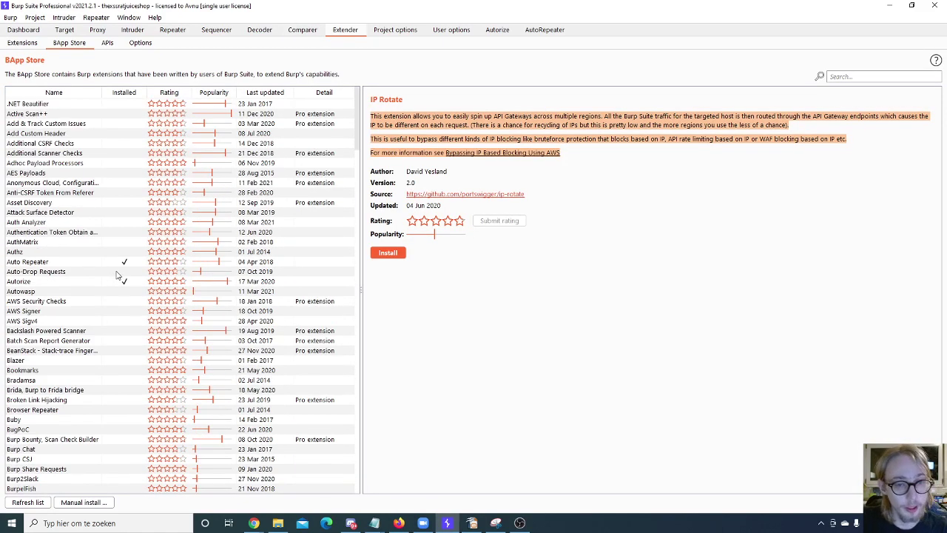
scroll(146, 214, down, 12)
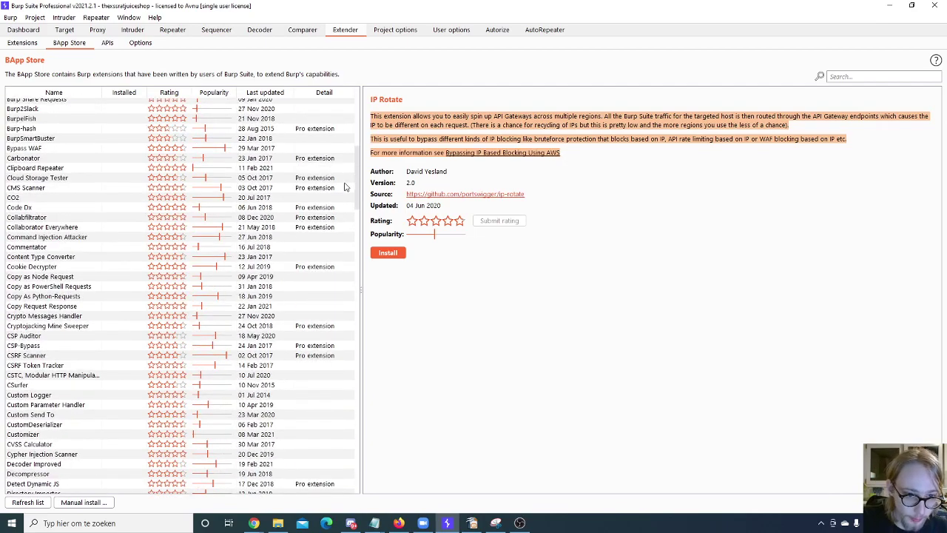
scroll(313, 412, down, 20)
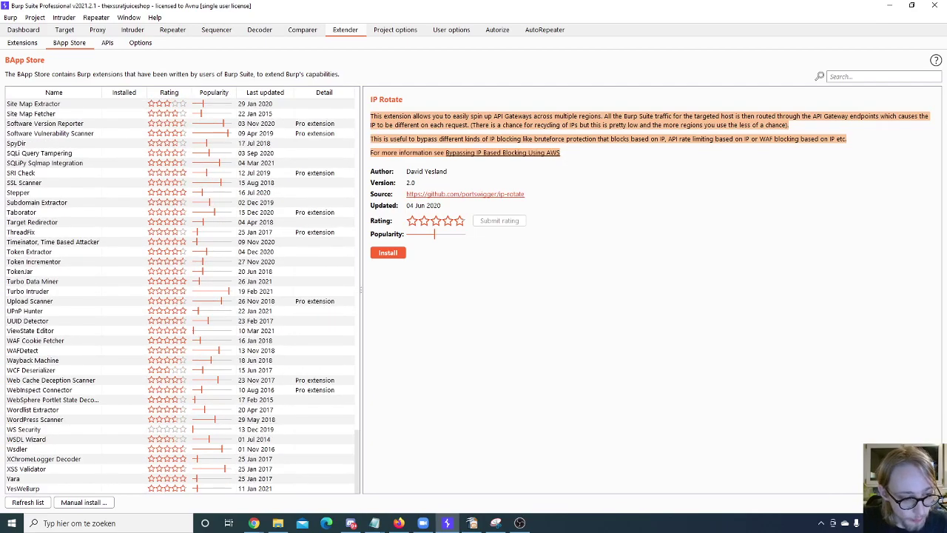
drag(55, 449, 117, 157)
click(92, 501)
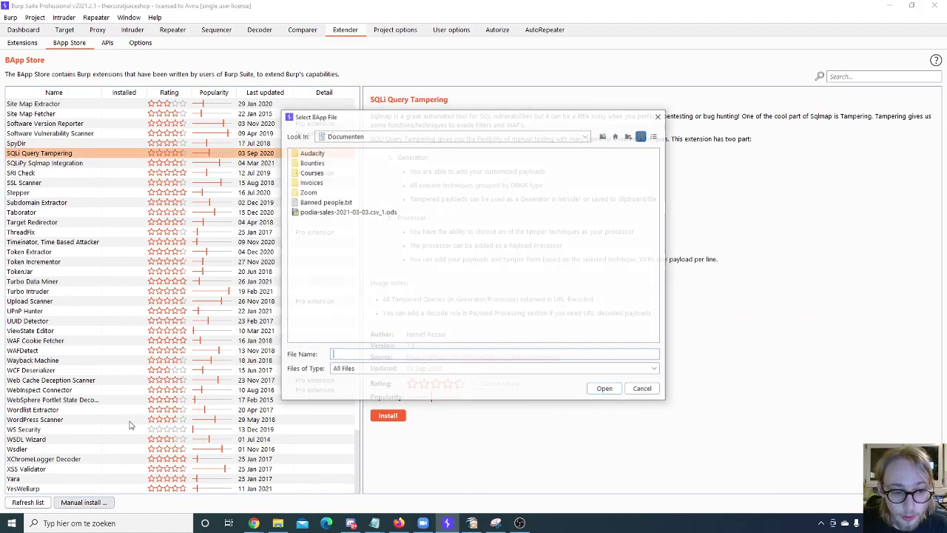
click(658, 116)
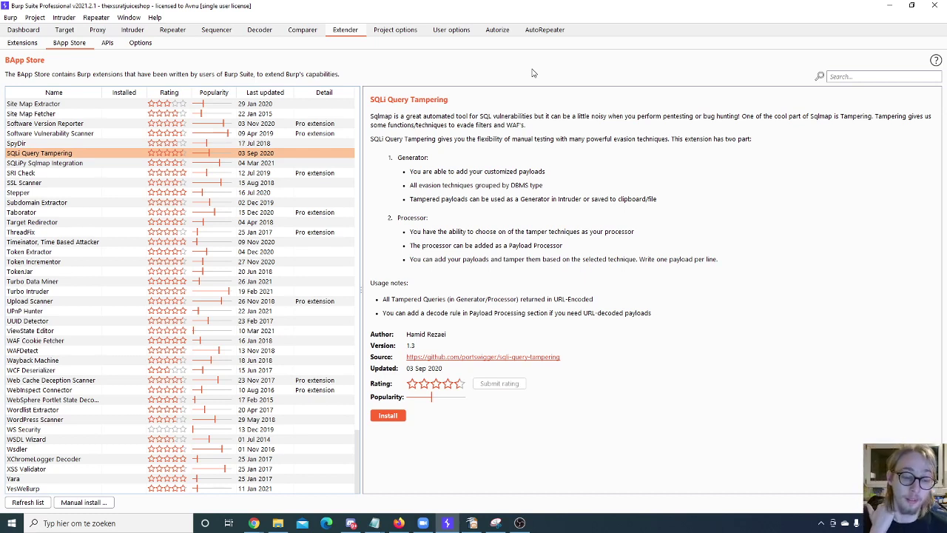
Step: Review Project options Connections, then User options platform authentication and upstream proxy settings
click(405, 30)
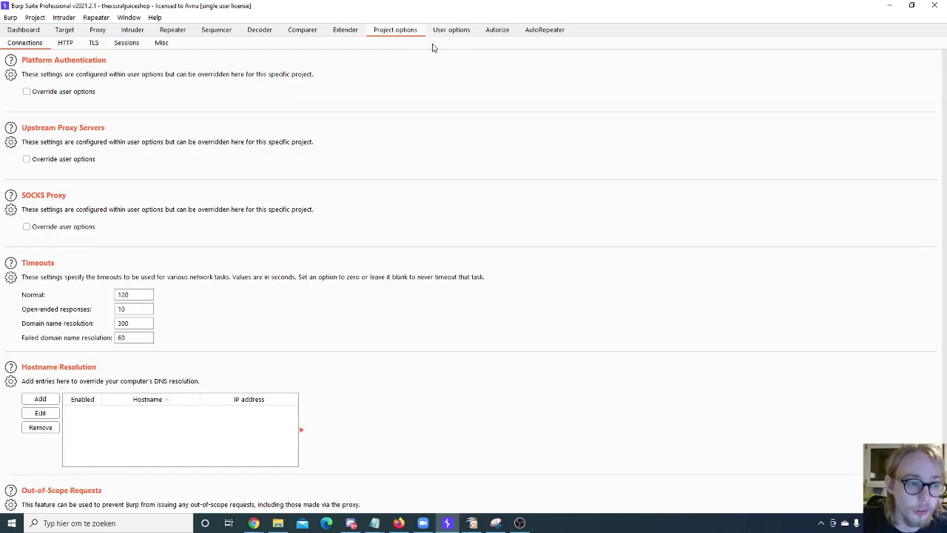
scroll(321, 123, down, 2)
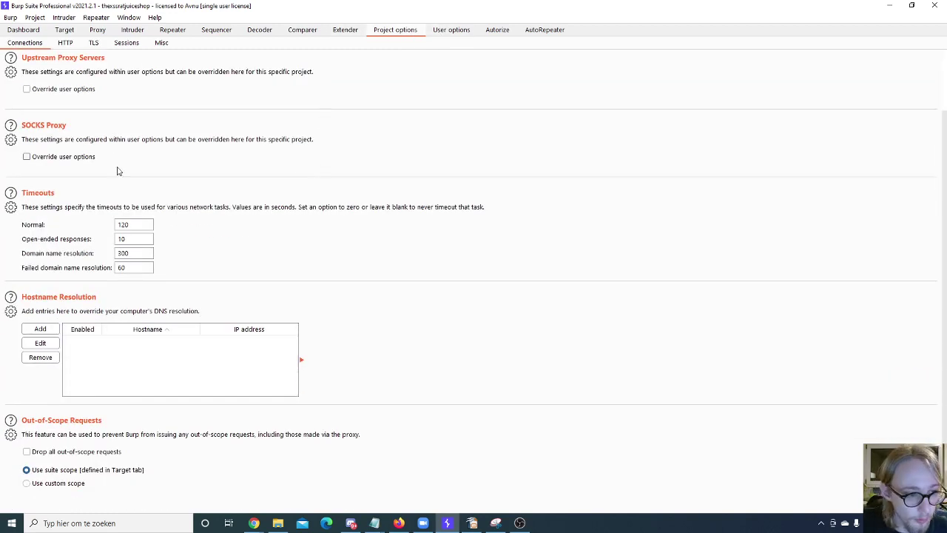
scroll(176, 343, up, 2)
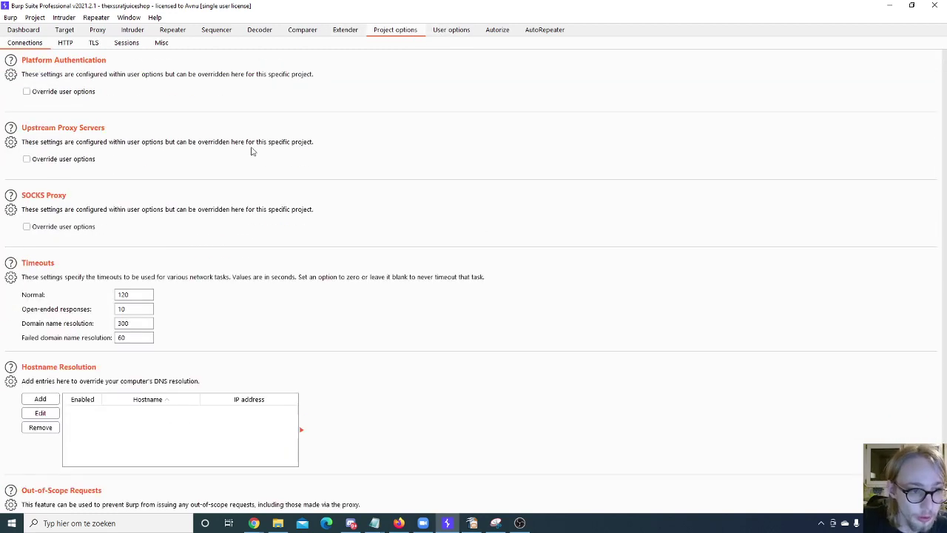
click(446, 33)
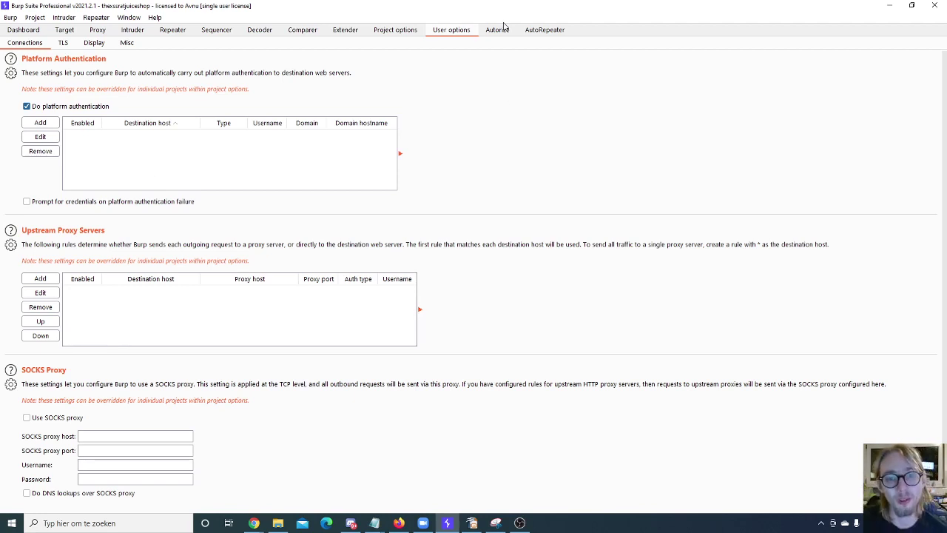
scroll(404, 306, up, 1)
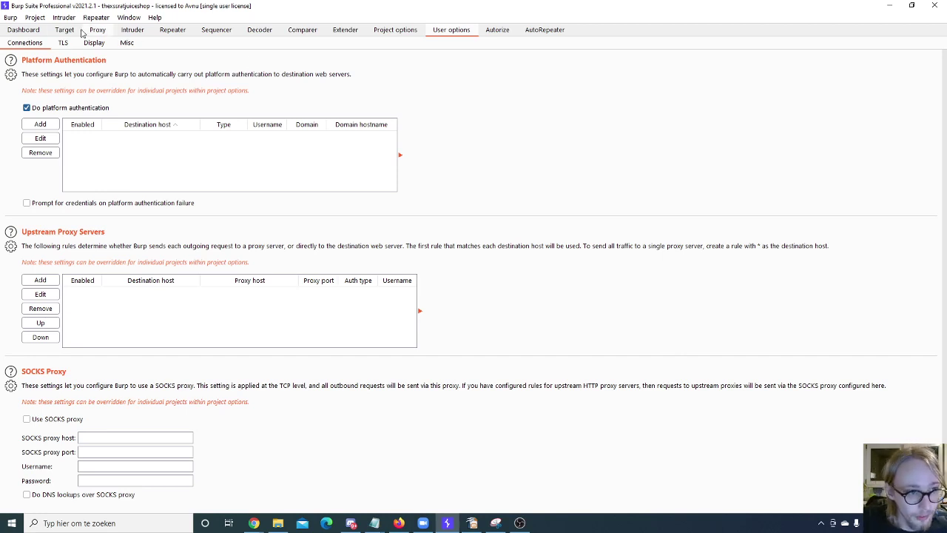
click(35, 17)
mouse_move(59, 18)
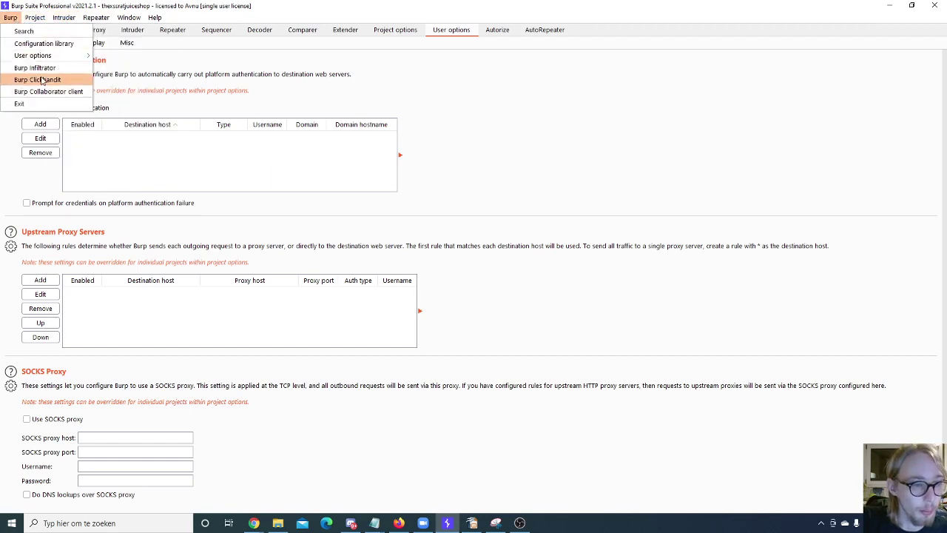
click(45, 91)
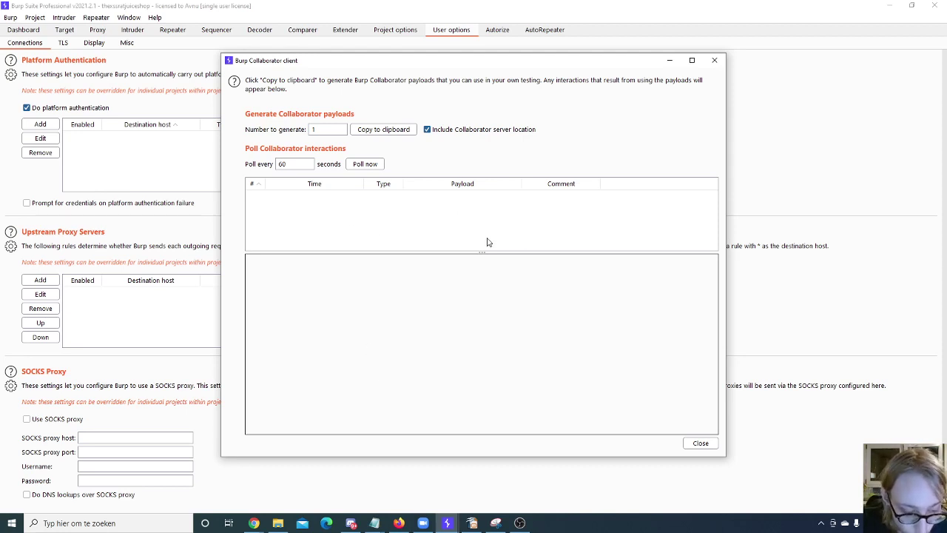
click(714, 60)
click(526, 273)
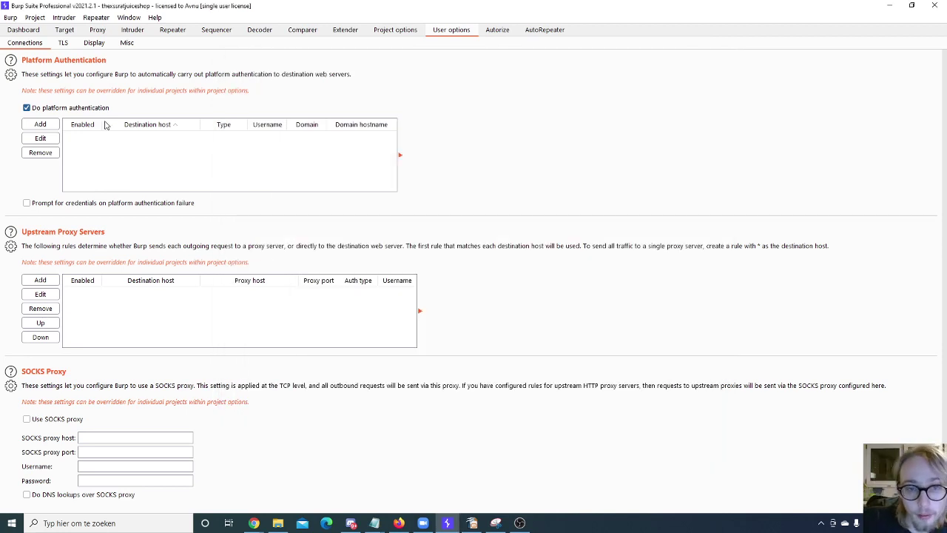
click(96, 17)
mouse_move(33, 19)
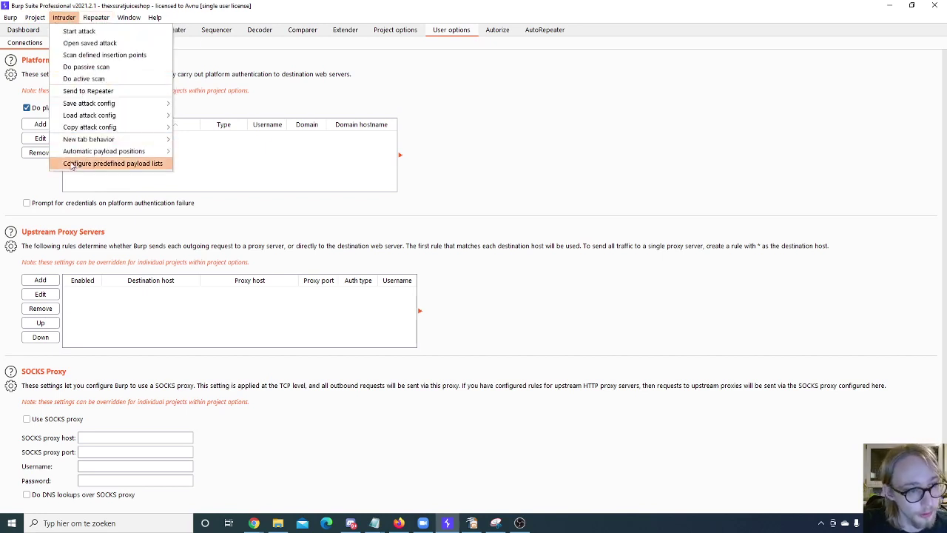
mouse_move(96, 17)
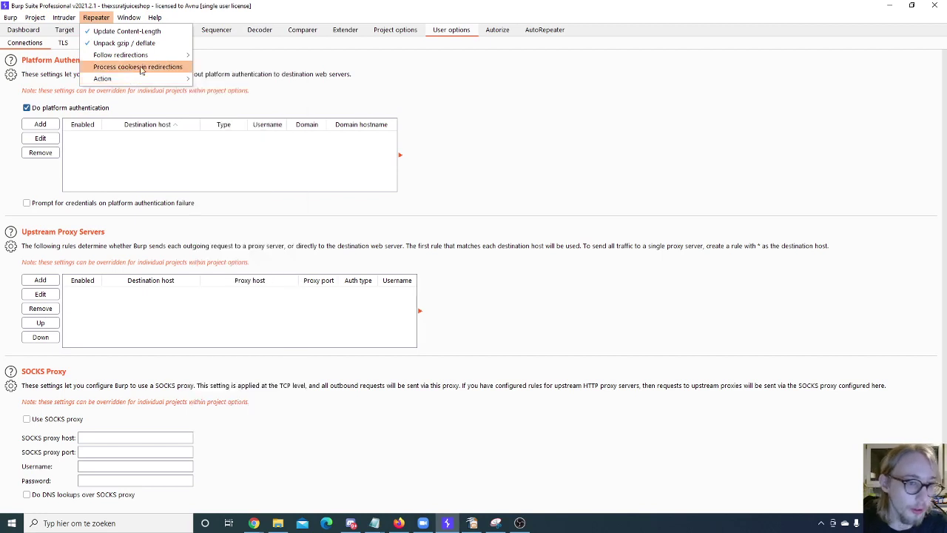
mouse_move(128, 17)
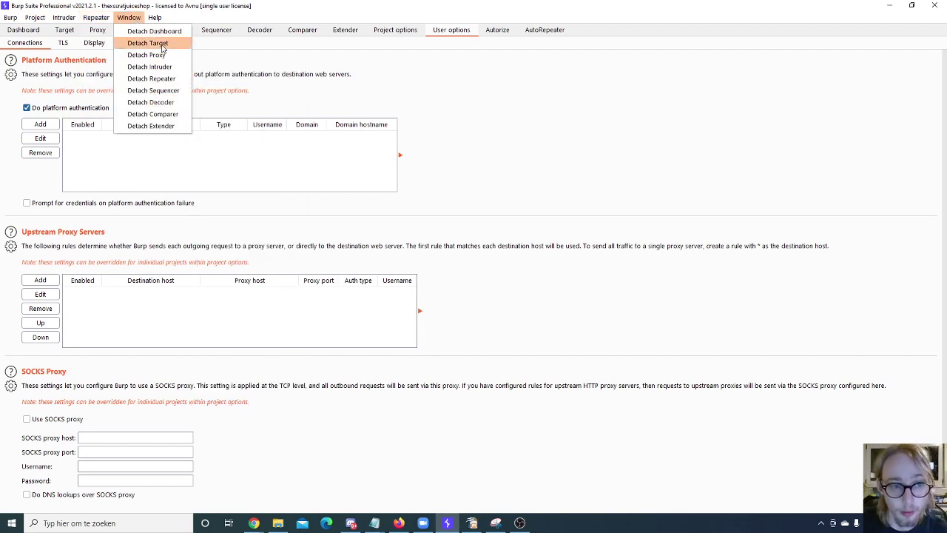
click(152, 55)
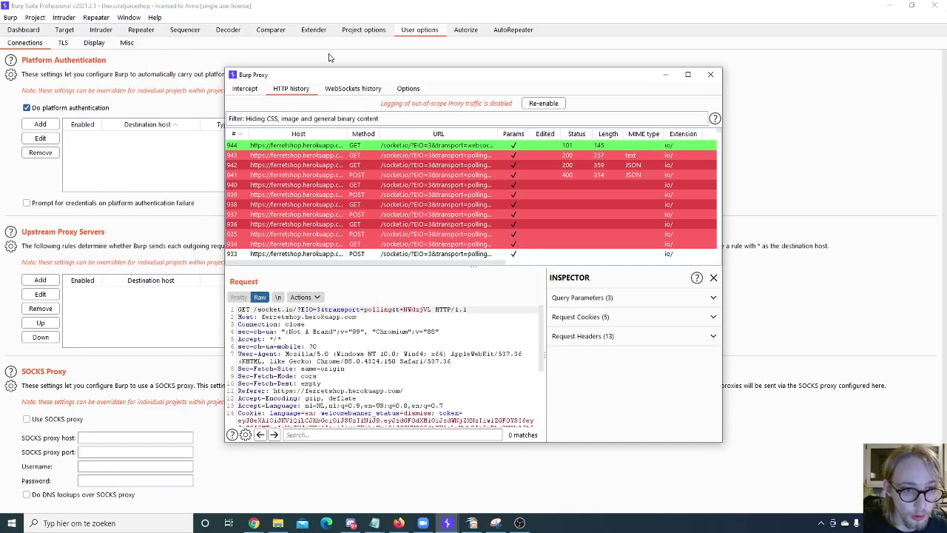
drag(342, 80, 436, 86)
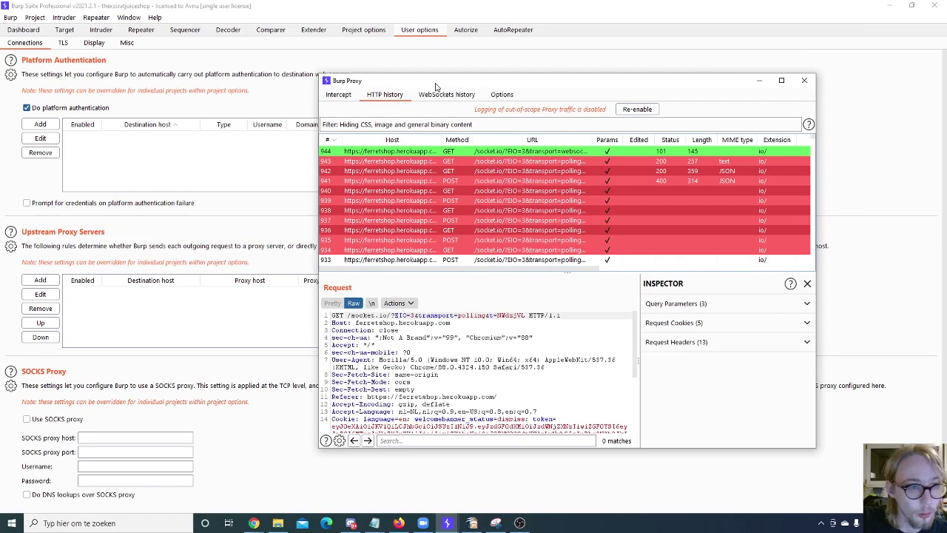
click(804, 80)
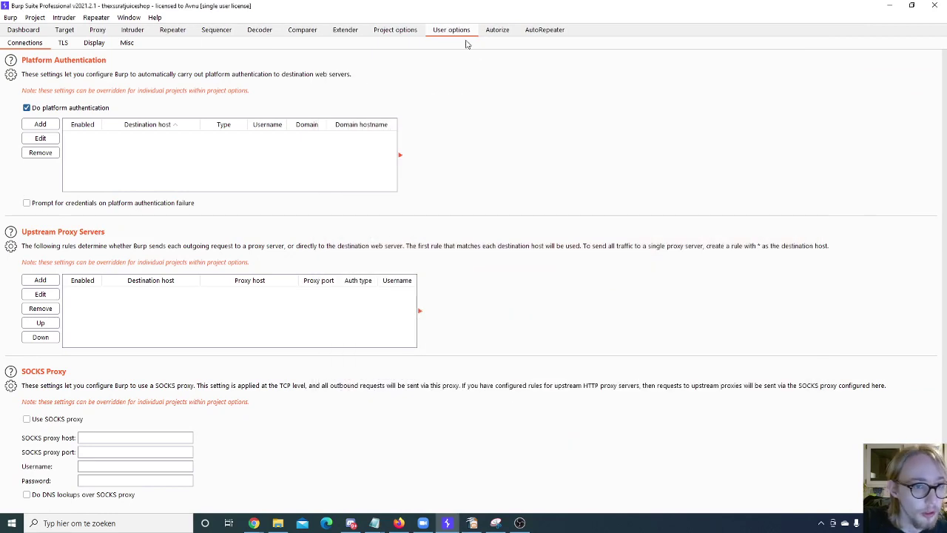